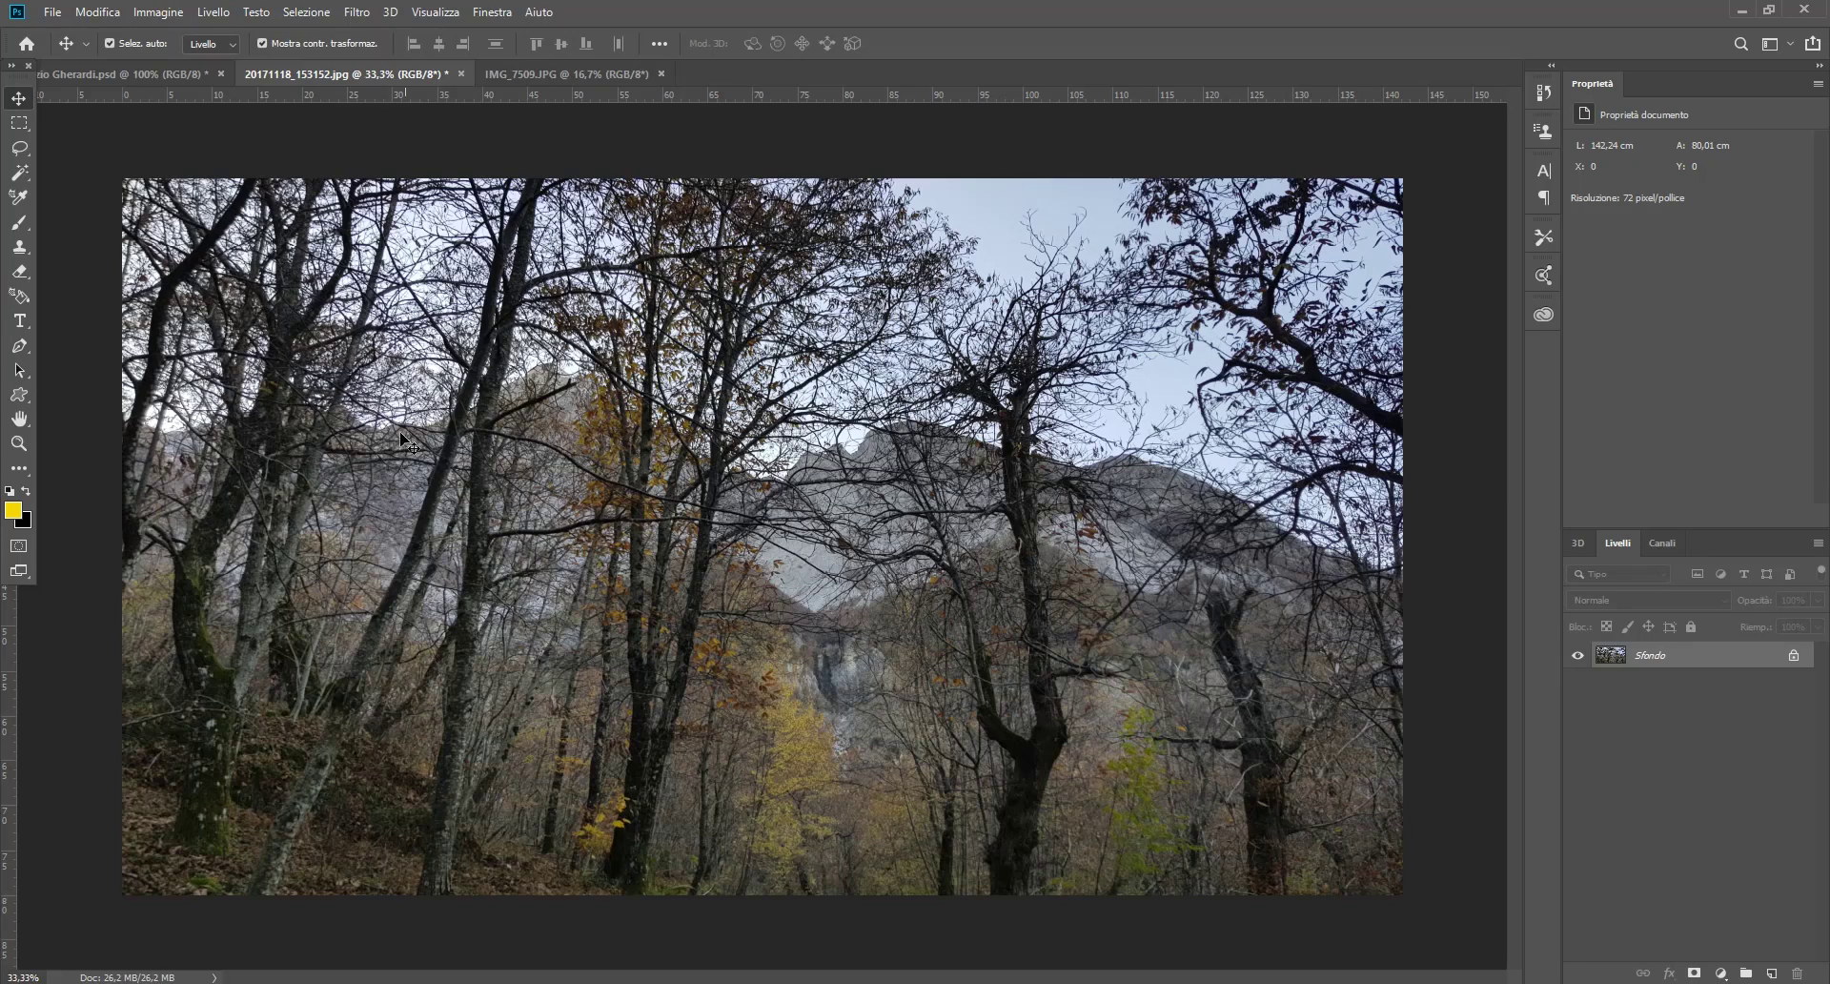
# Step: Apply Colore automatico (Auto Color) to the autumn forest mountain photo
pyautogui.click(162, 12)
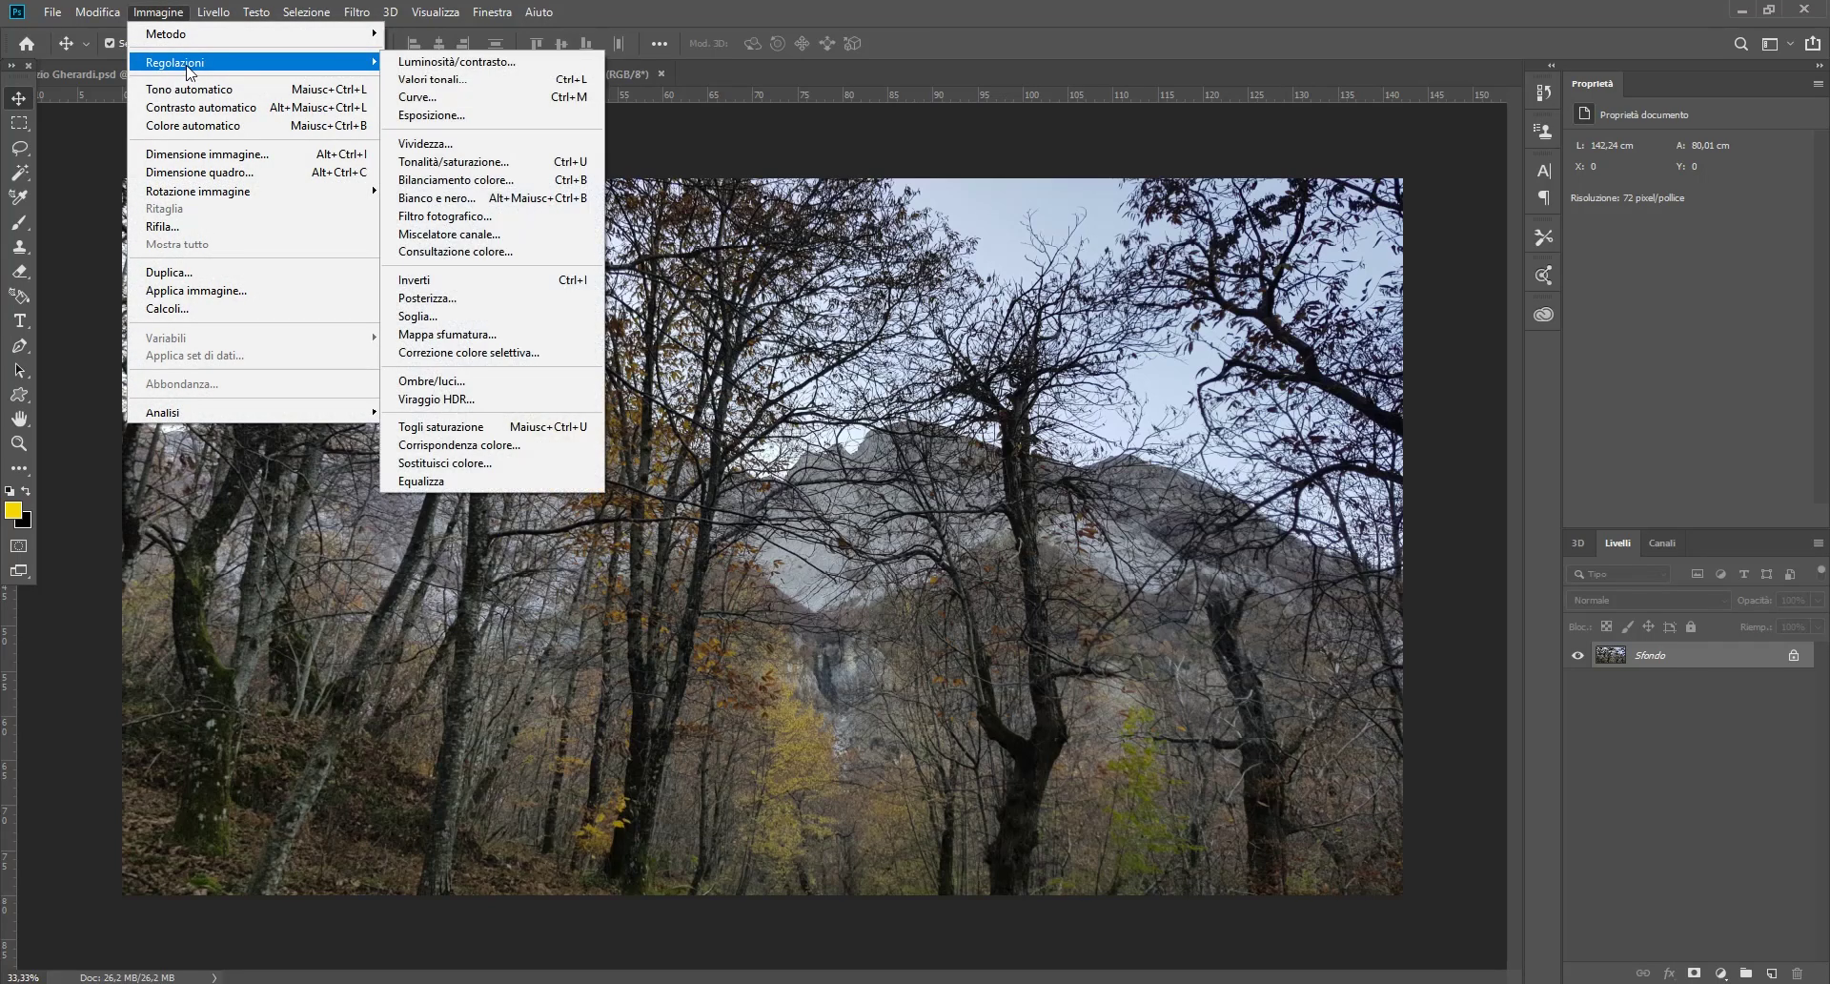
pyautogui.moveTo(215, 61)
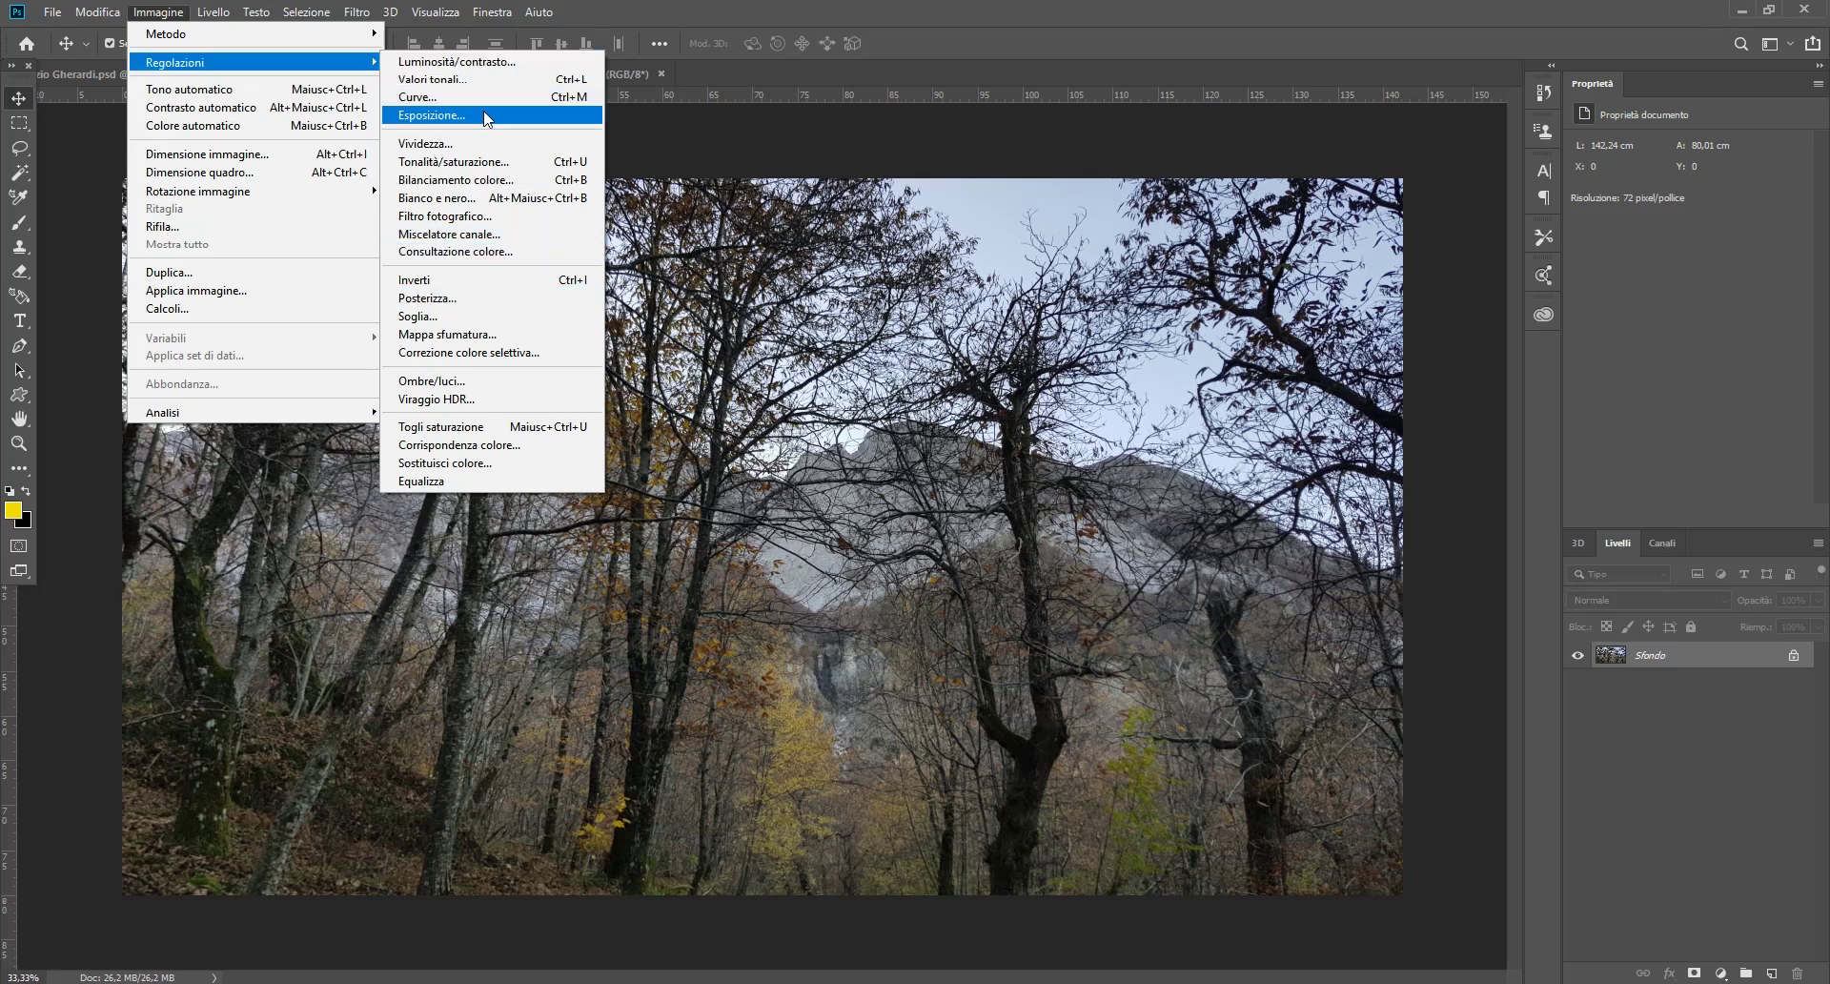
pyautogui.click(984, 441)
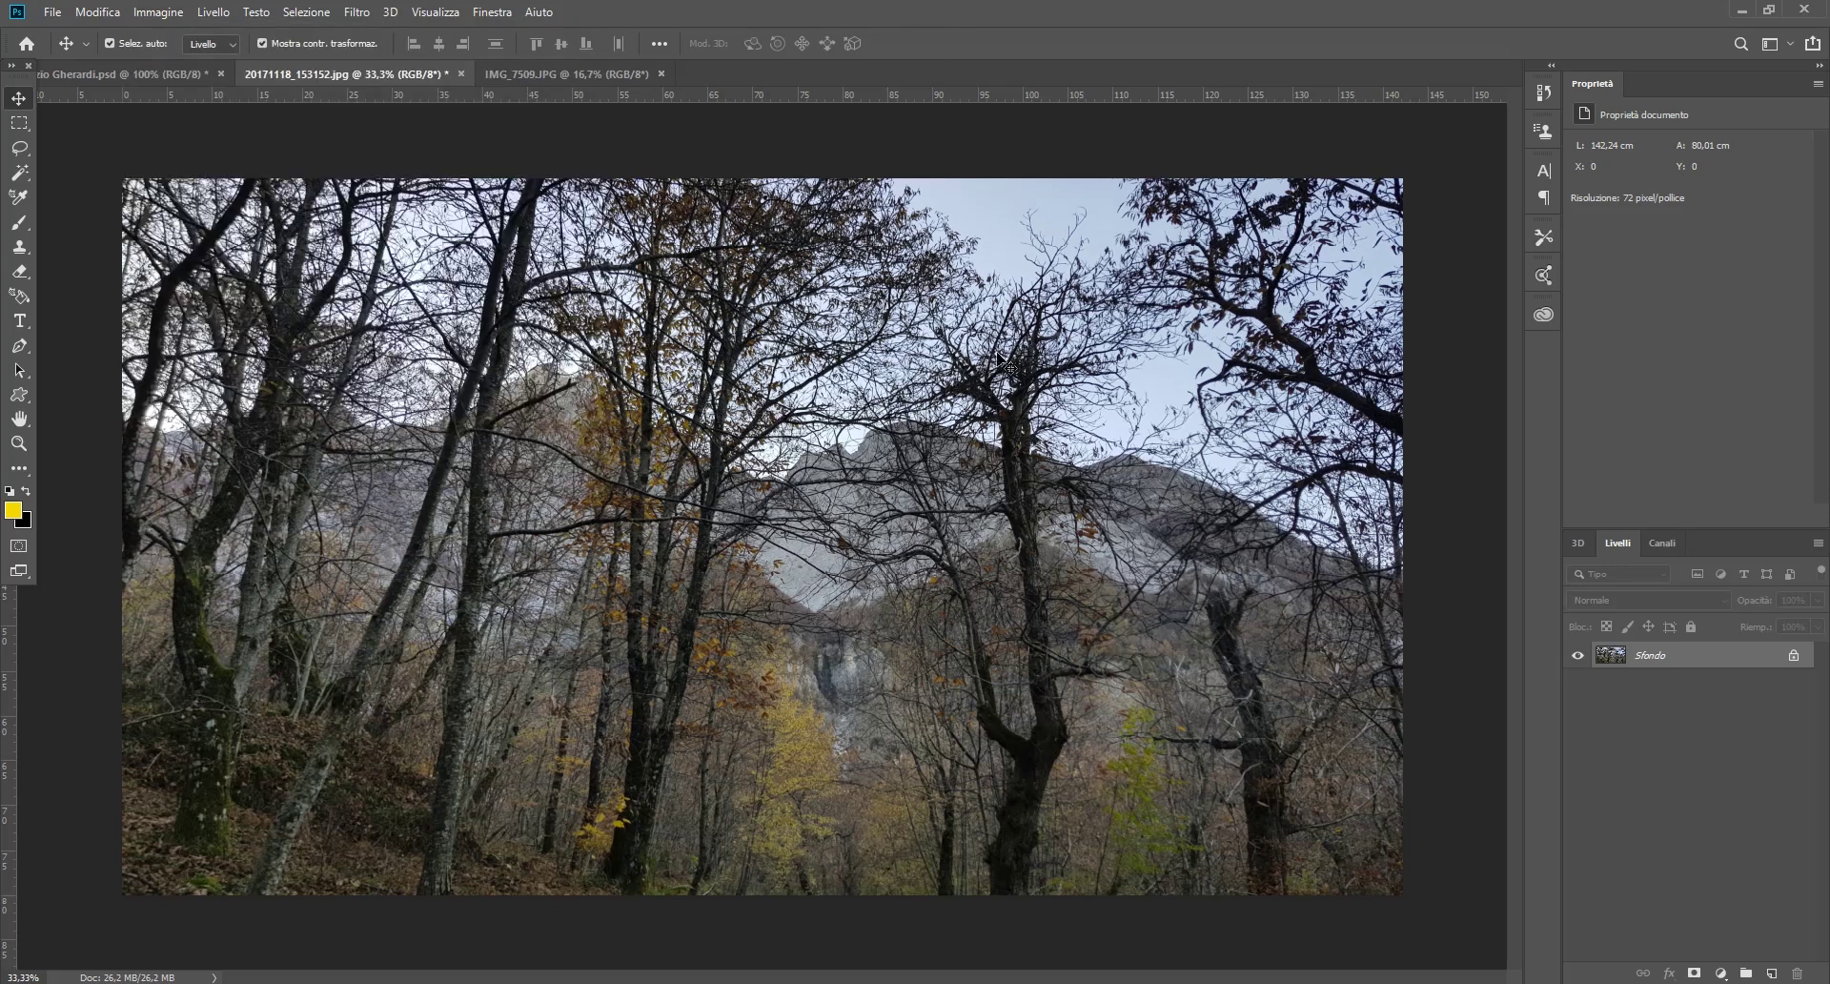
pyautogui.click(164, 17)
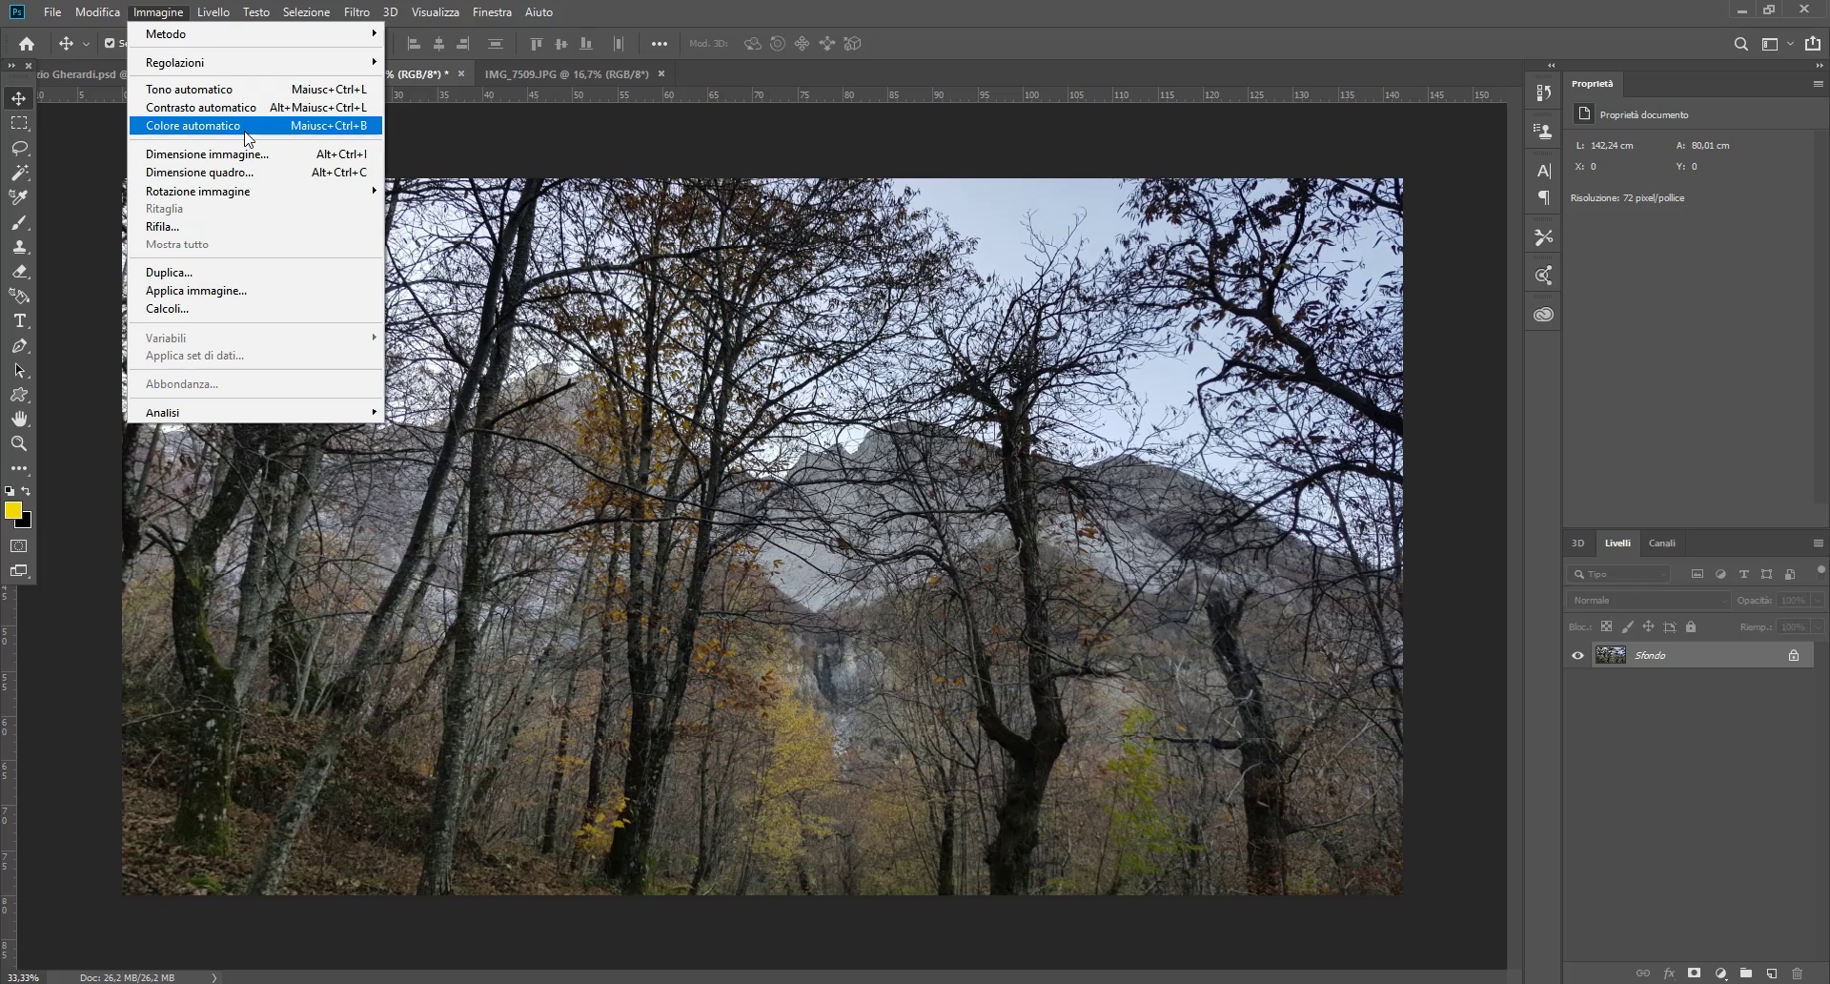
pyautogui.click(245, 138)
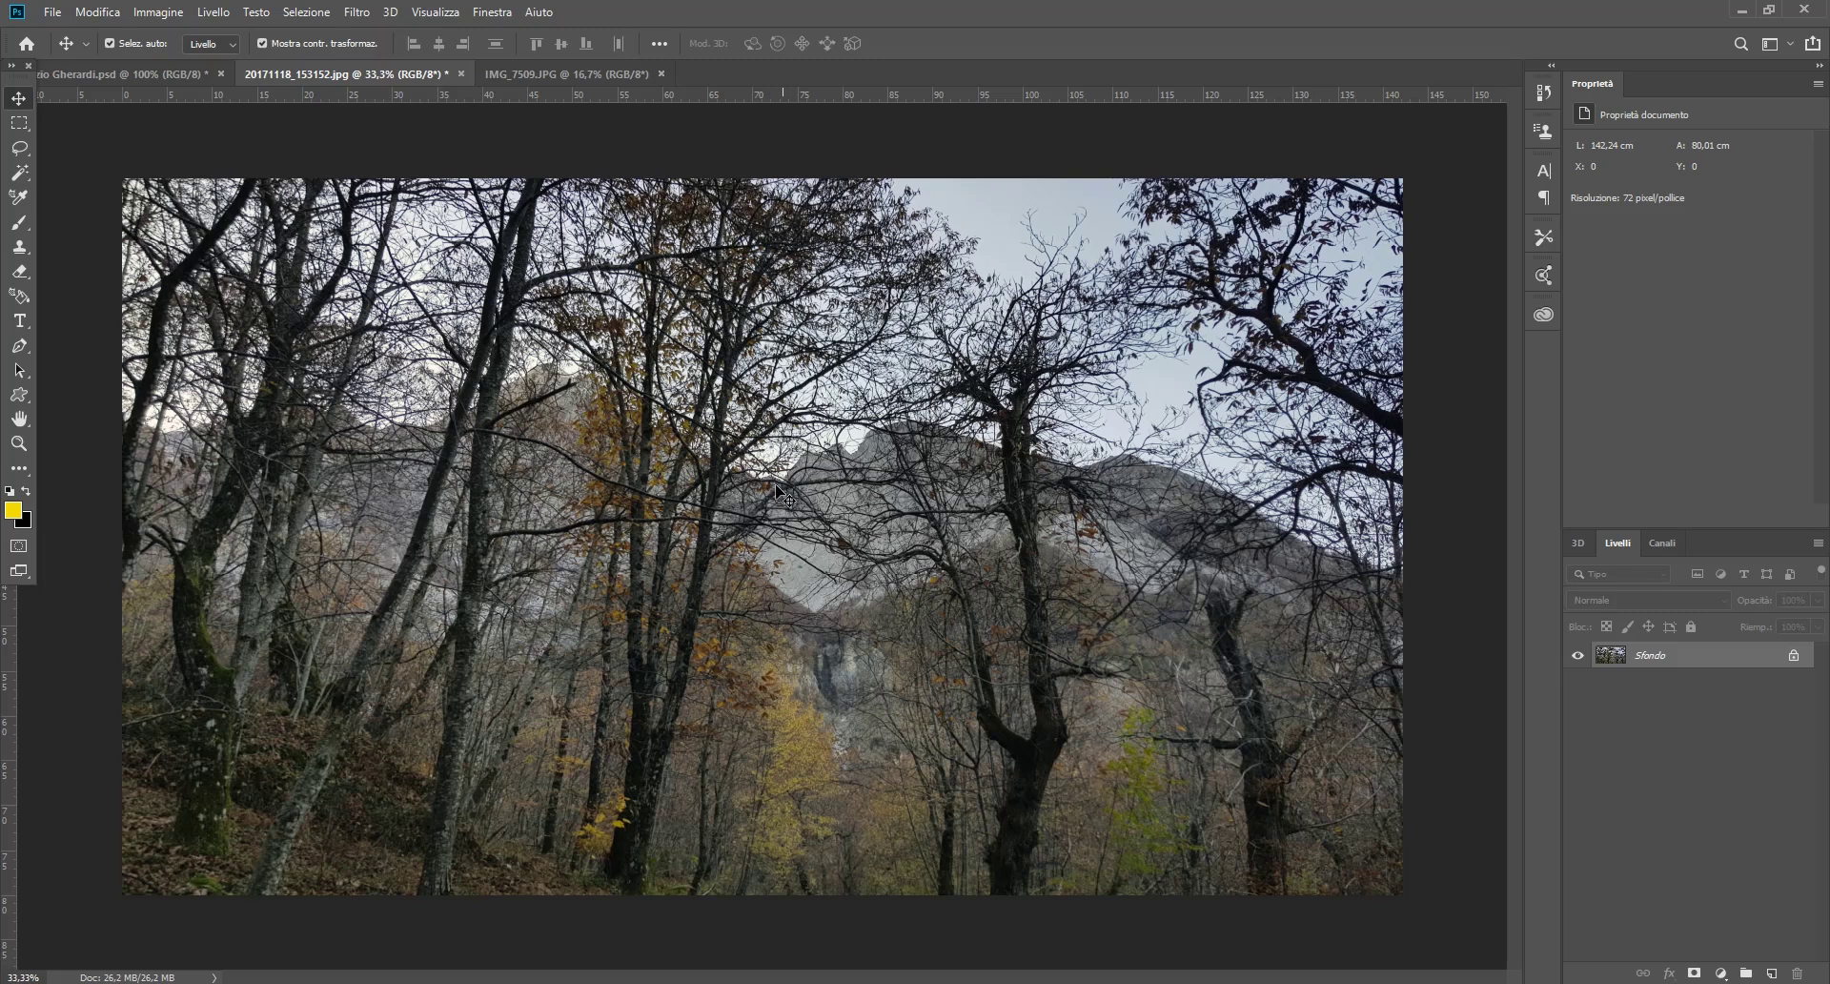
# Step: Undo Auto Color, then apply Contrasto automatico and undo it
pyautogui.click(98, 12)
pyautogui.click(115, 34)
pyautogui.click(158, 12)
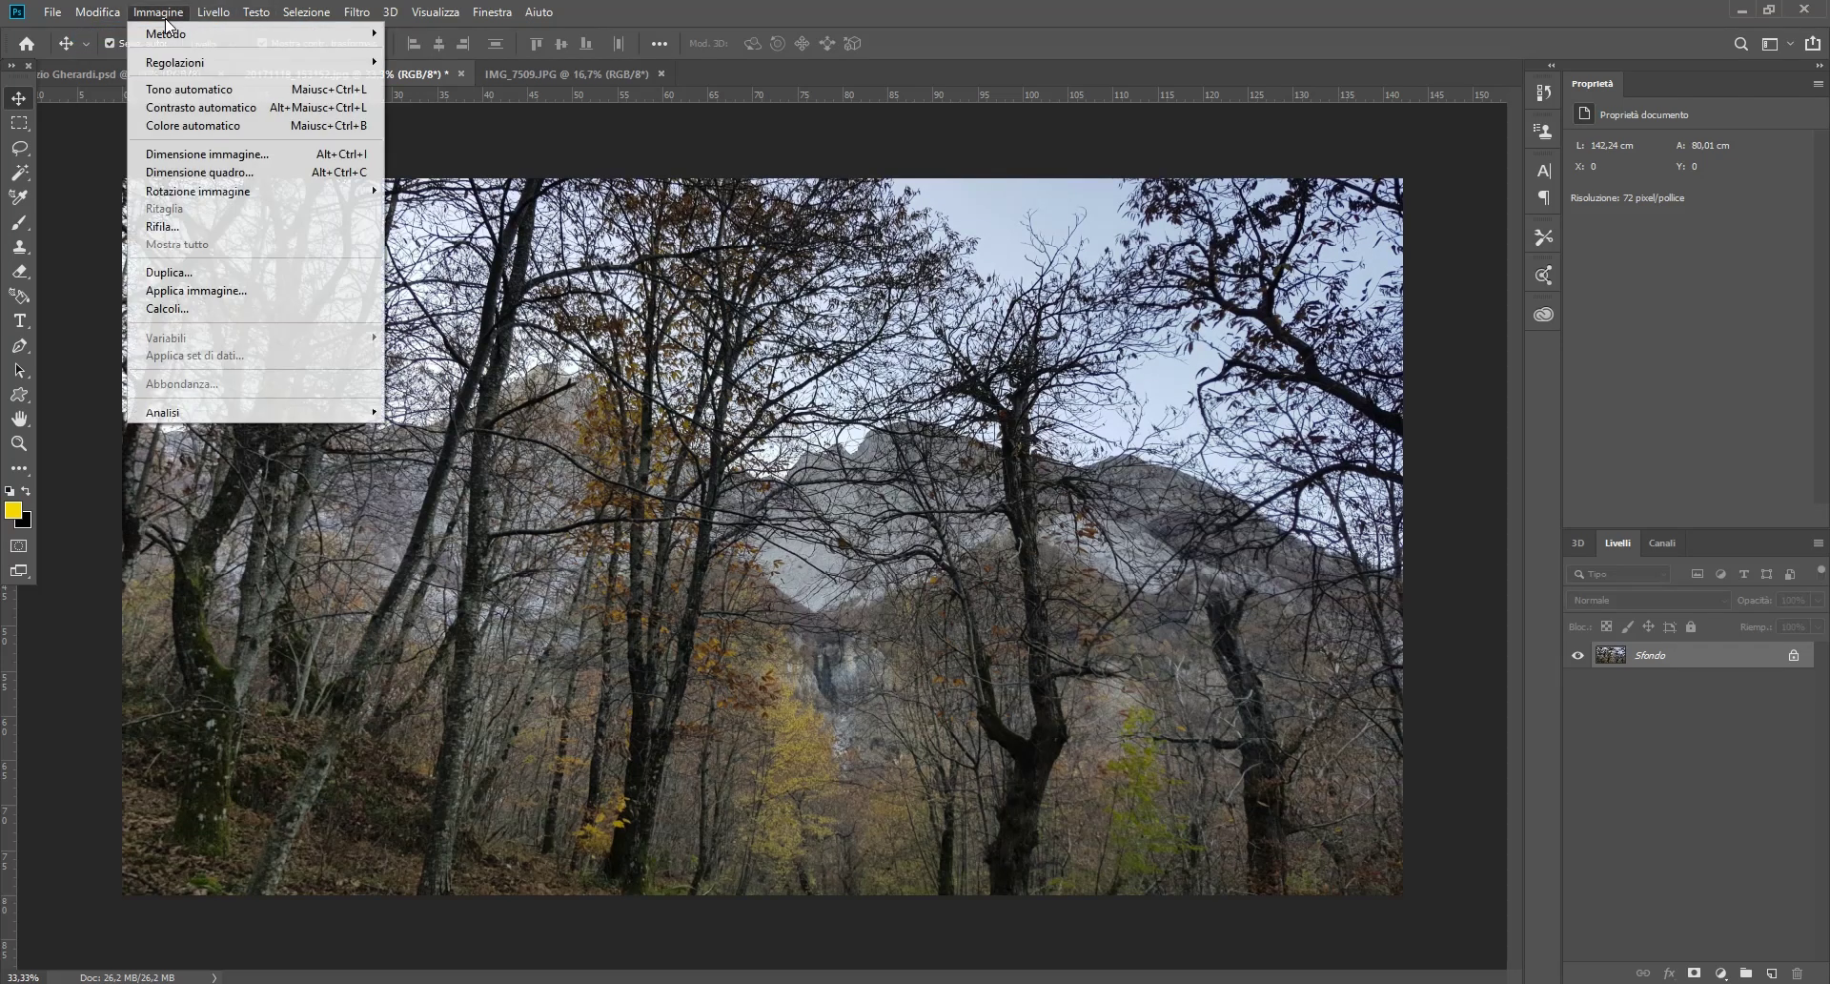
pyautogui.click(194, 111)
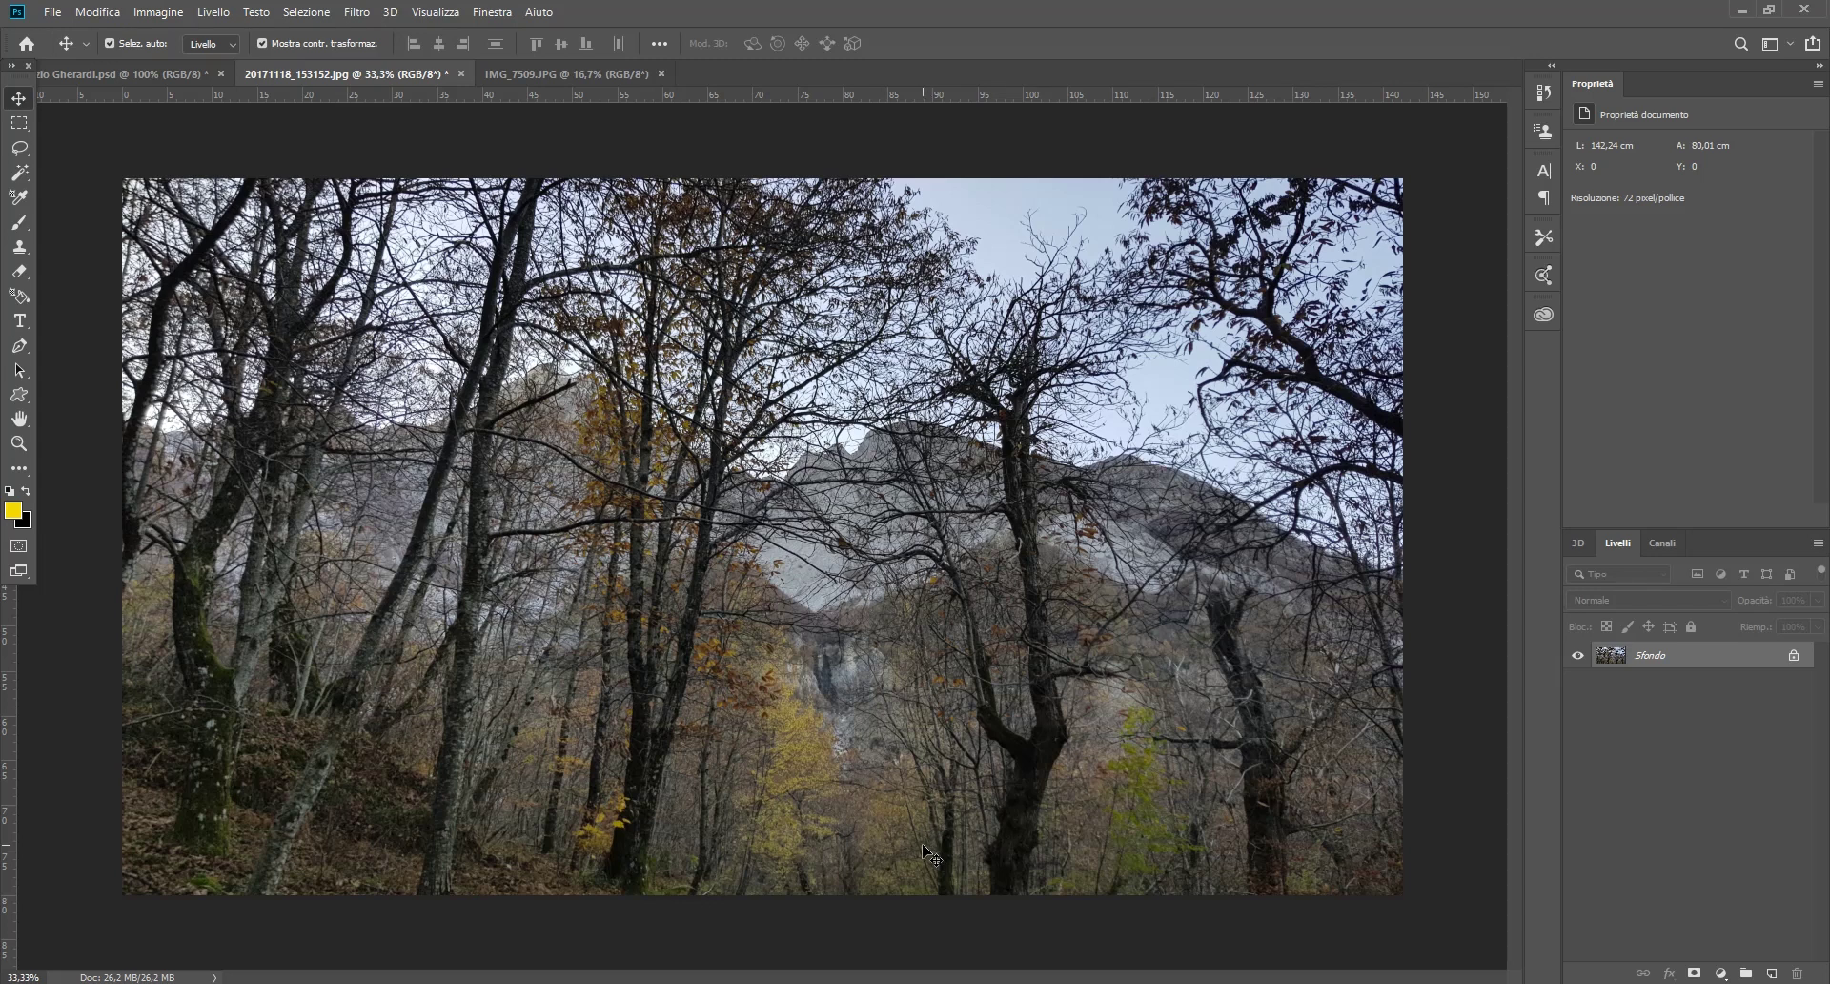
pyautogui.click(105, 11)
pyautogui.click(113, 38)
# Step: Try Tono automatico on the forest photo and undo it
pyautogui.click(158, 12)
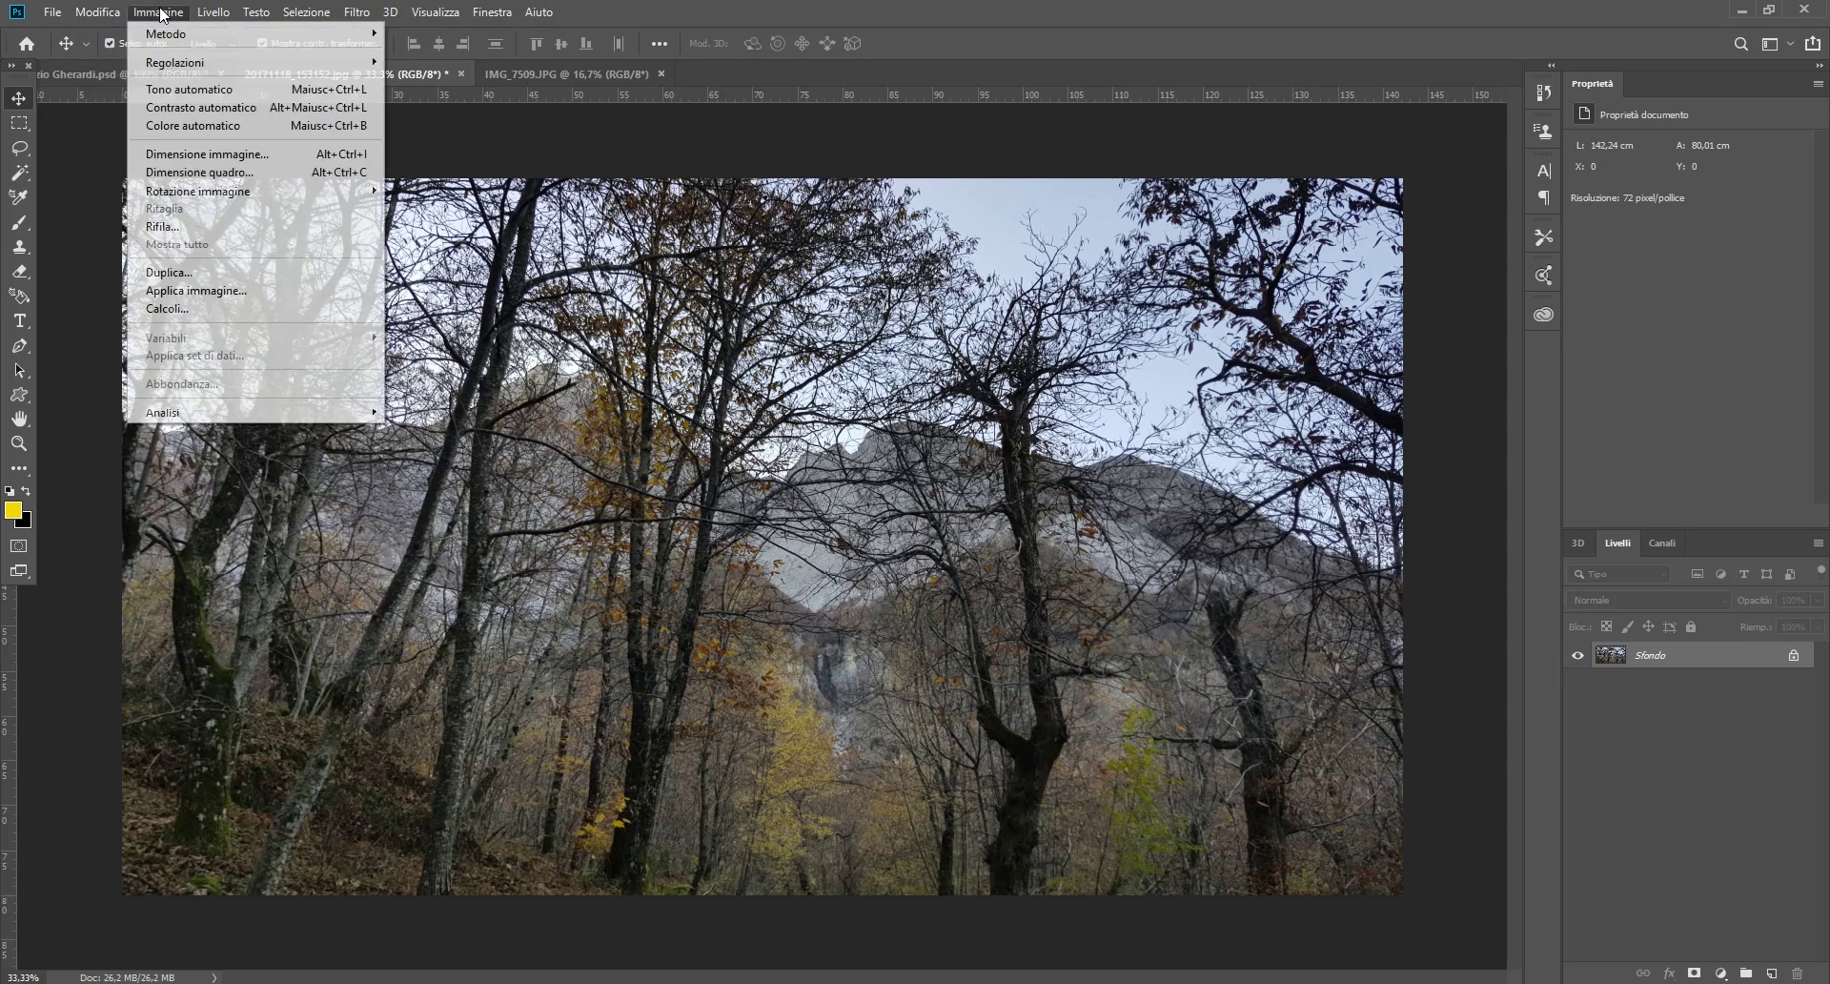
pyautogui.click(195, 91)
pyautogui.click(97, 11)
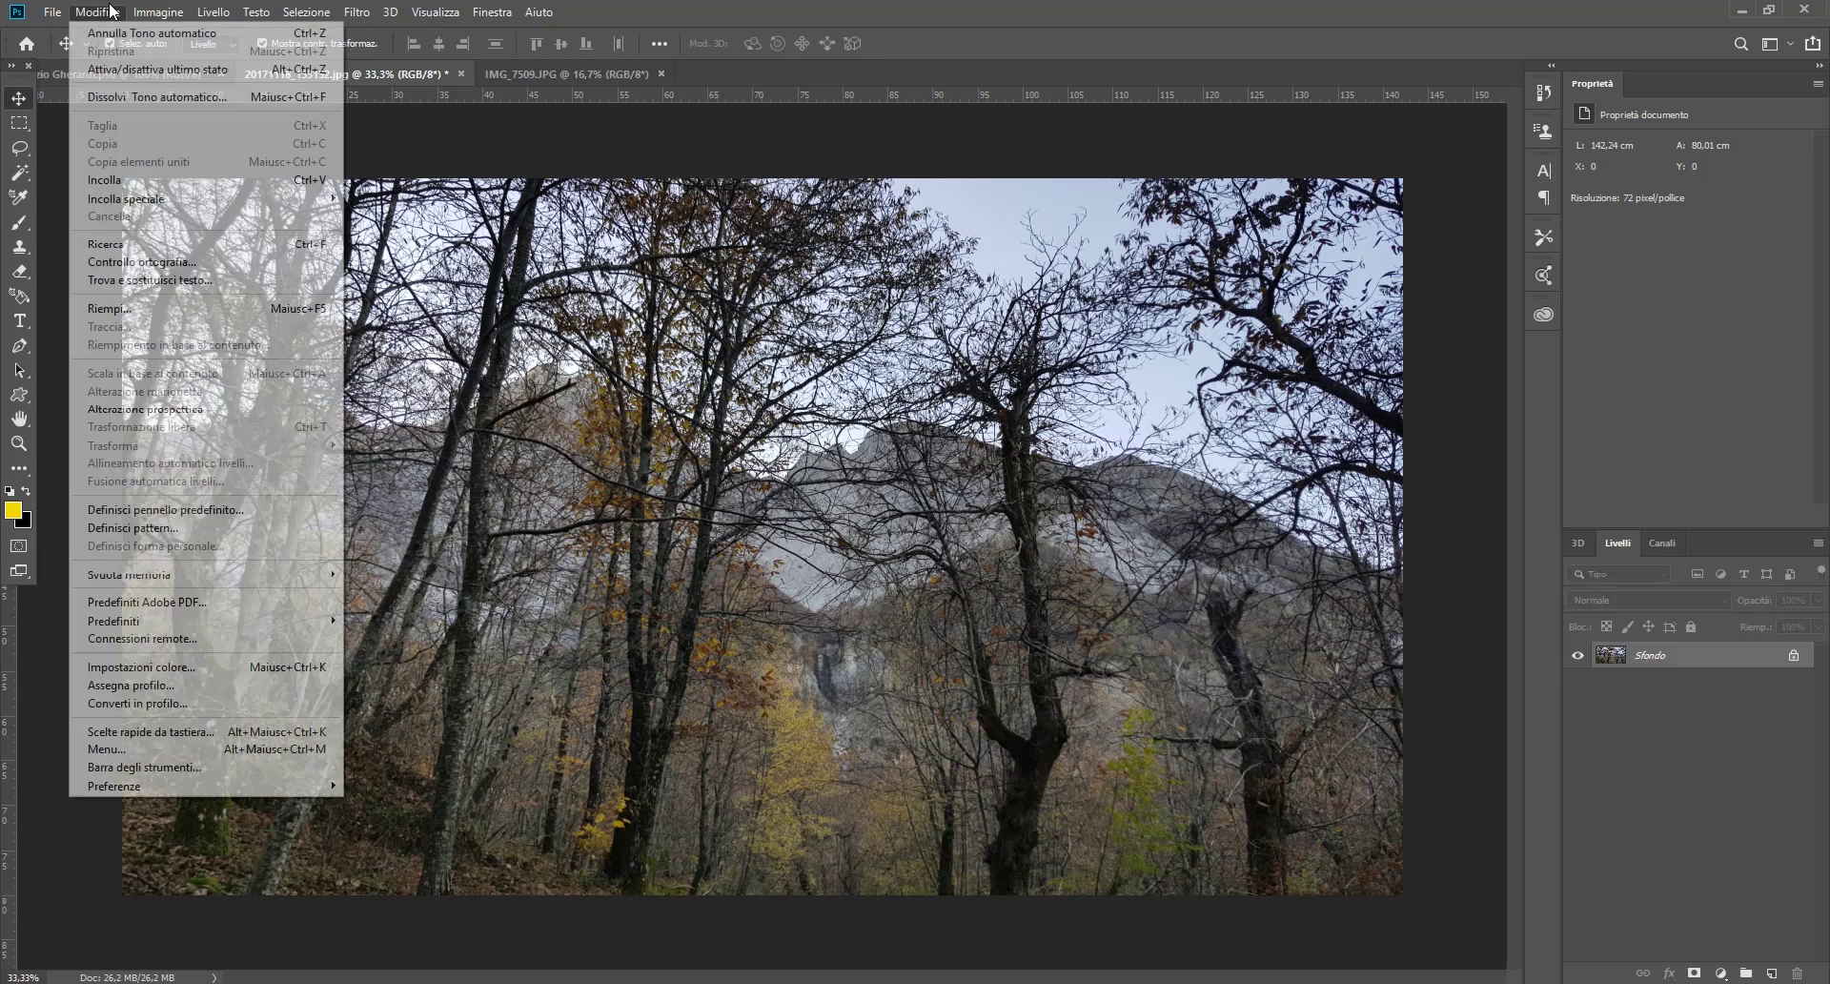
pyautogui.click(116, 28)
pyautogui.click(157, 11)
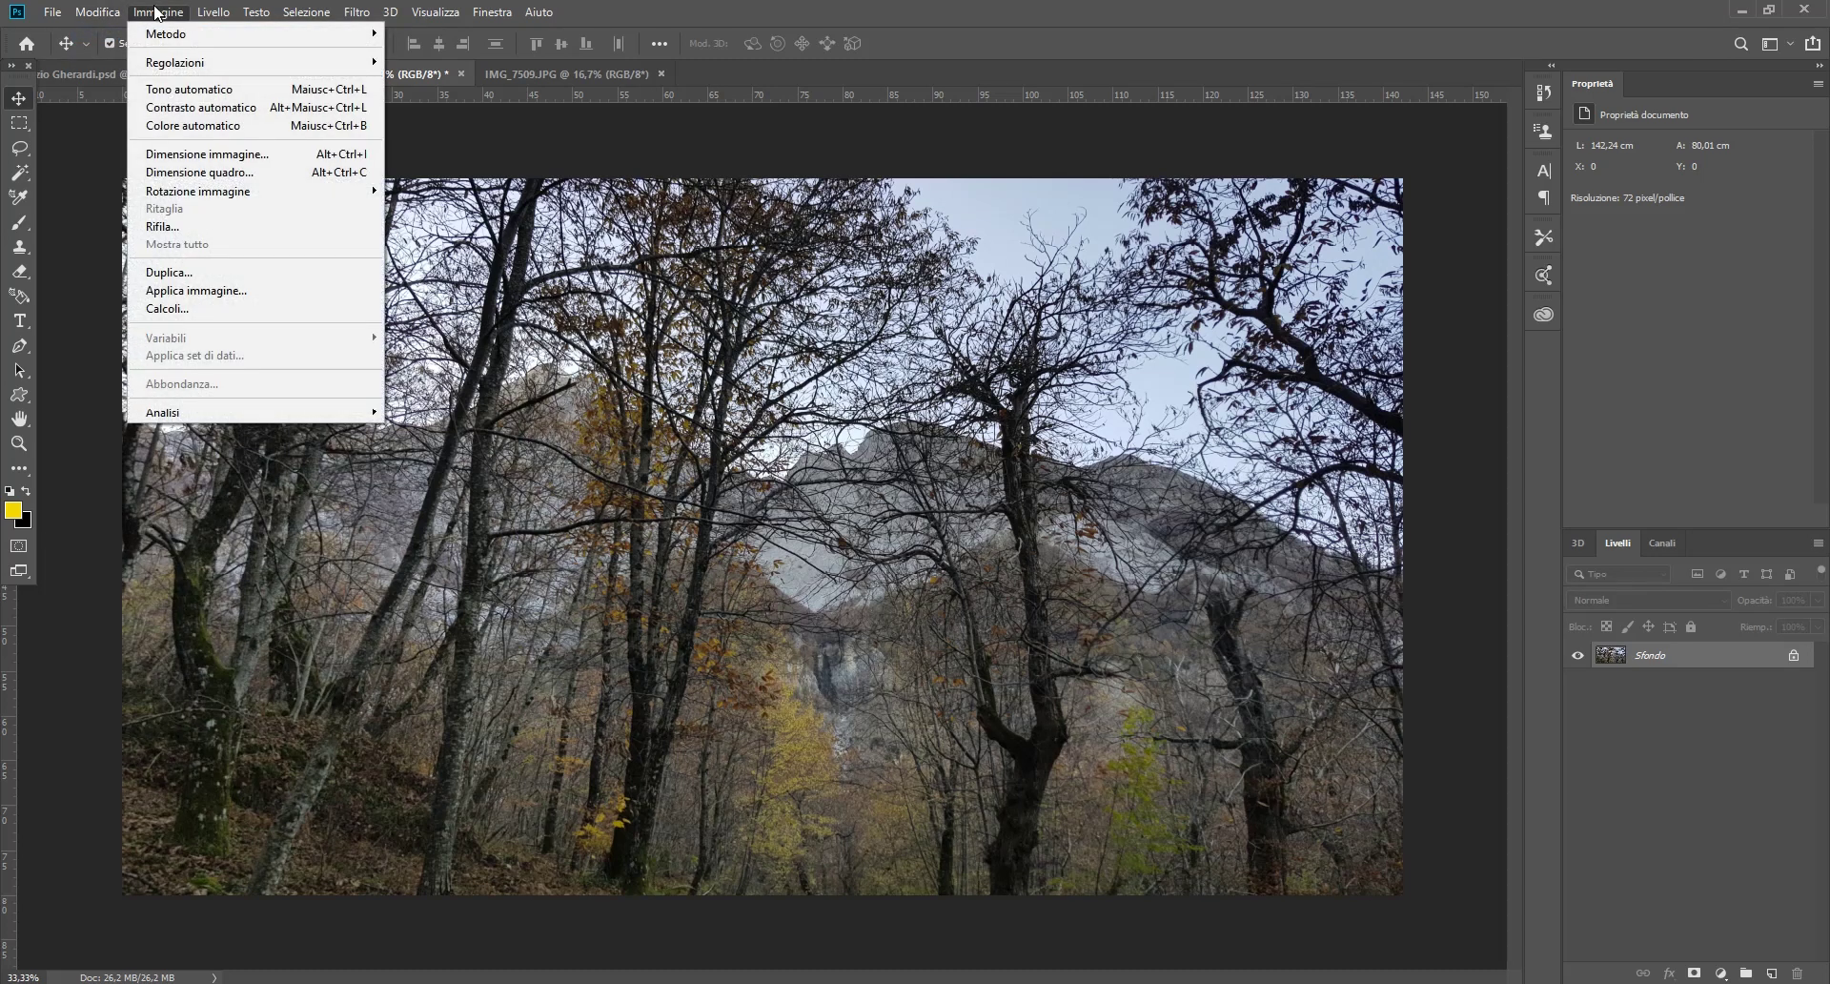
pyautogui.moveTo(174, 61)
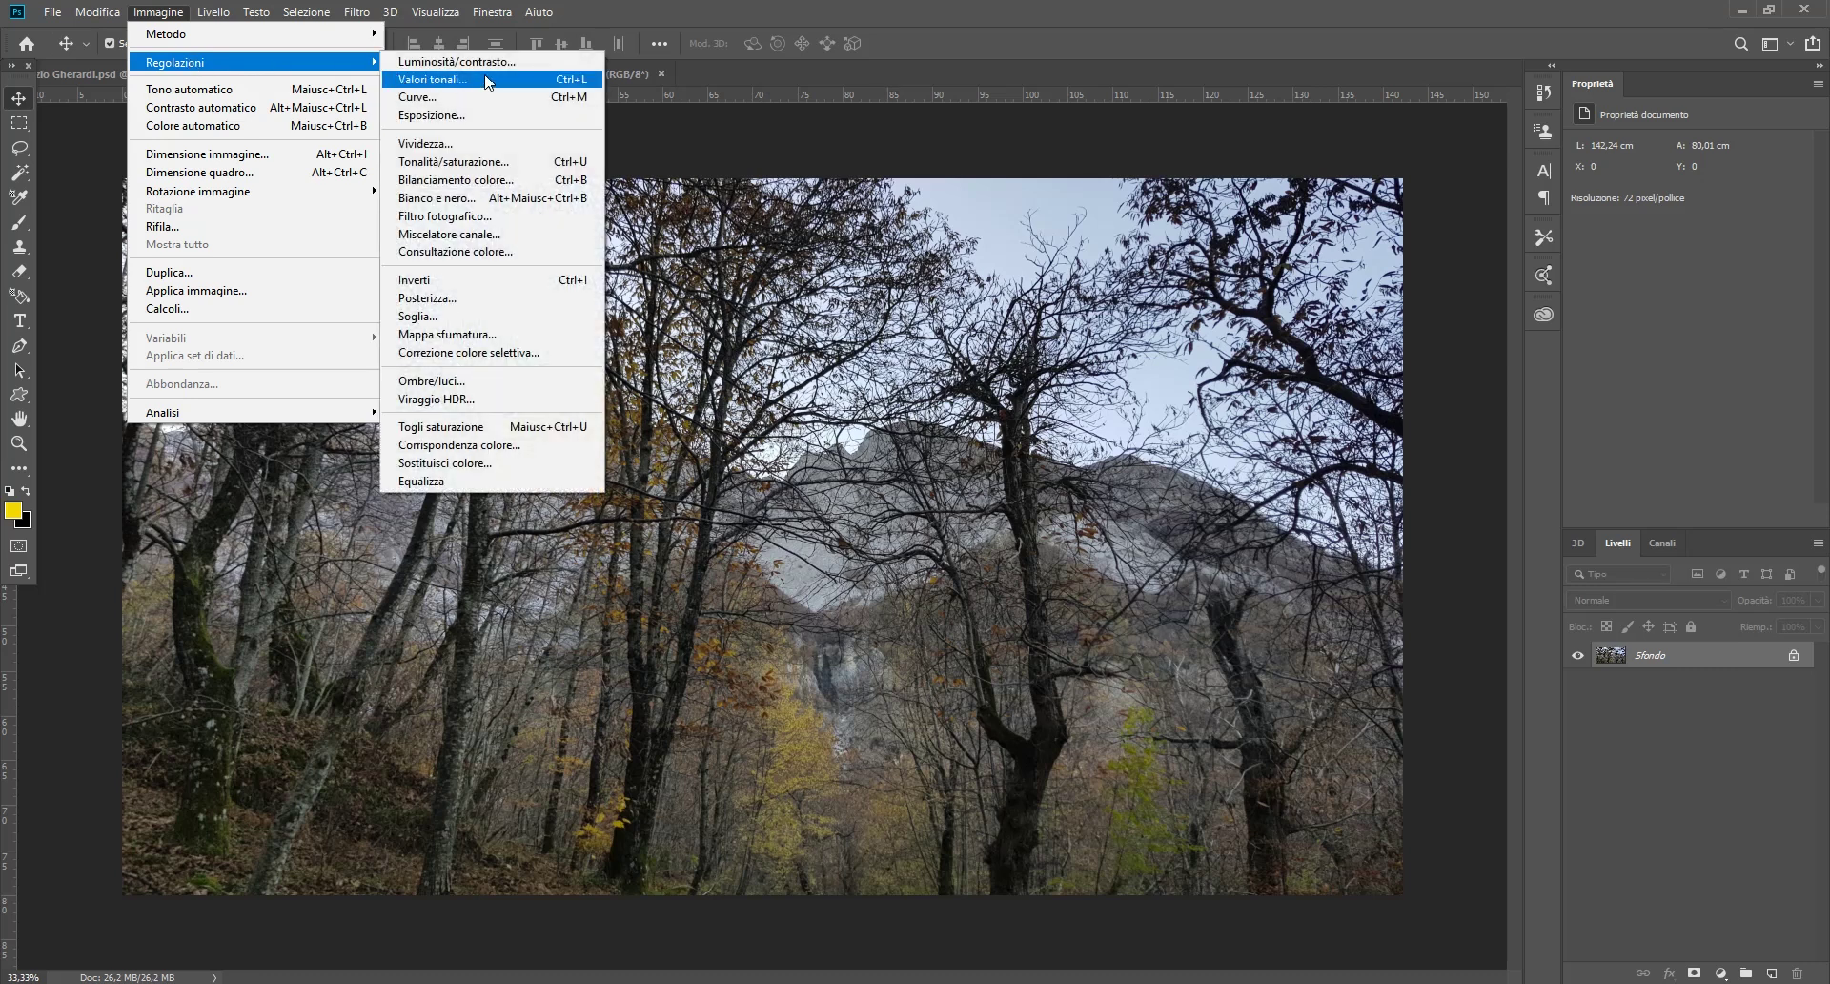
pyautogui.click(479, 62)
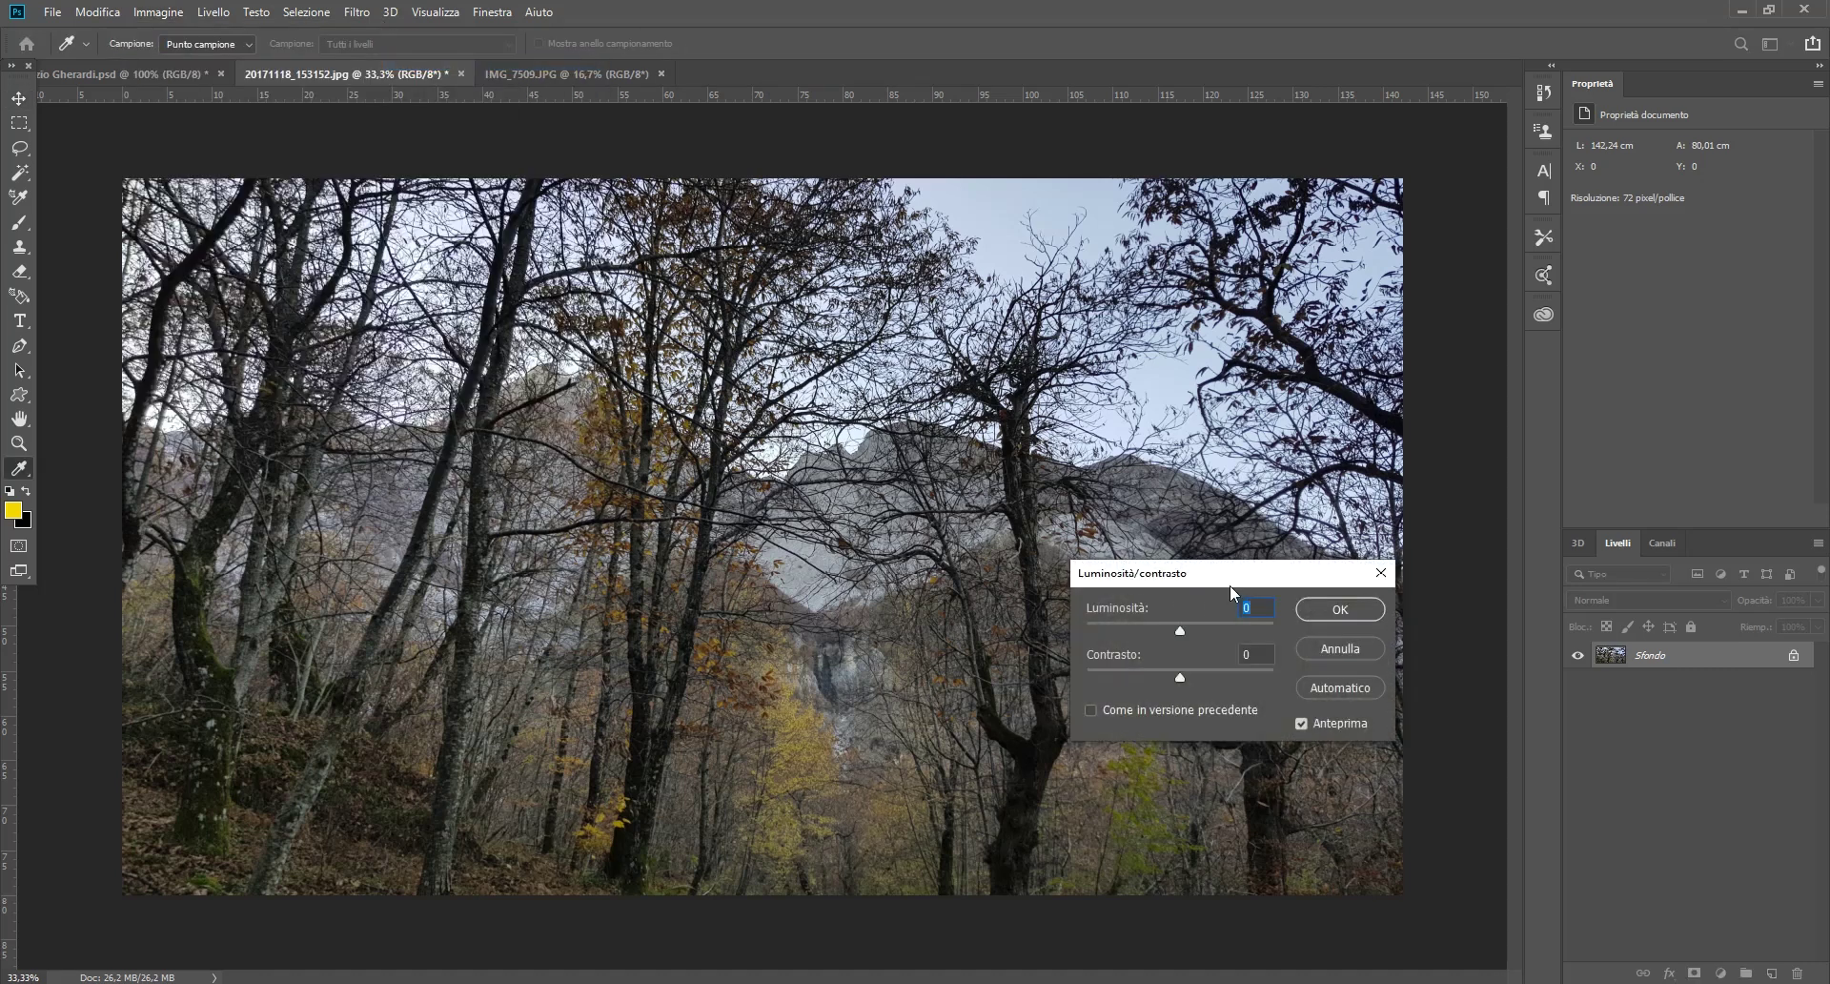
pyautogui.moveTo(1230, 587); pyautogui.dragTo(910, 679)
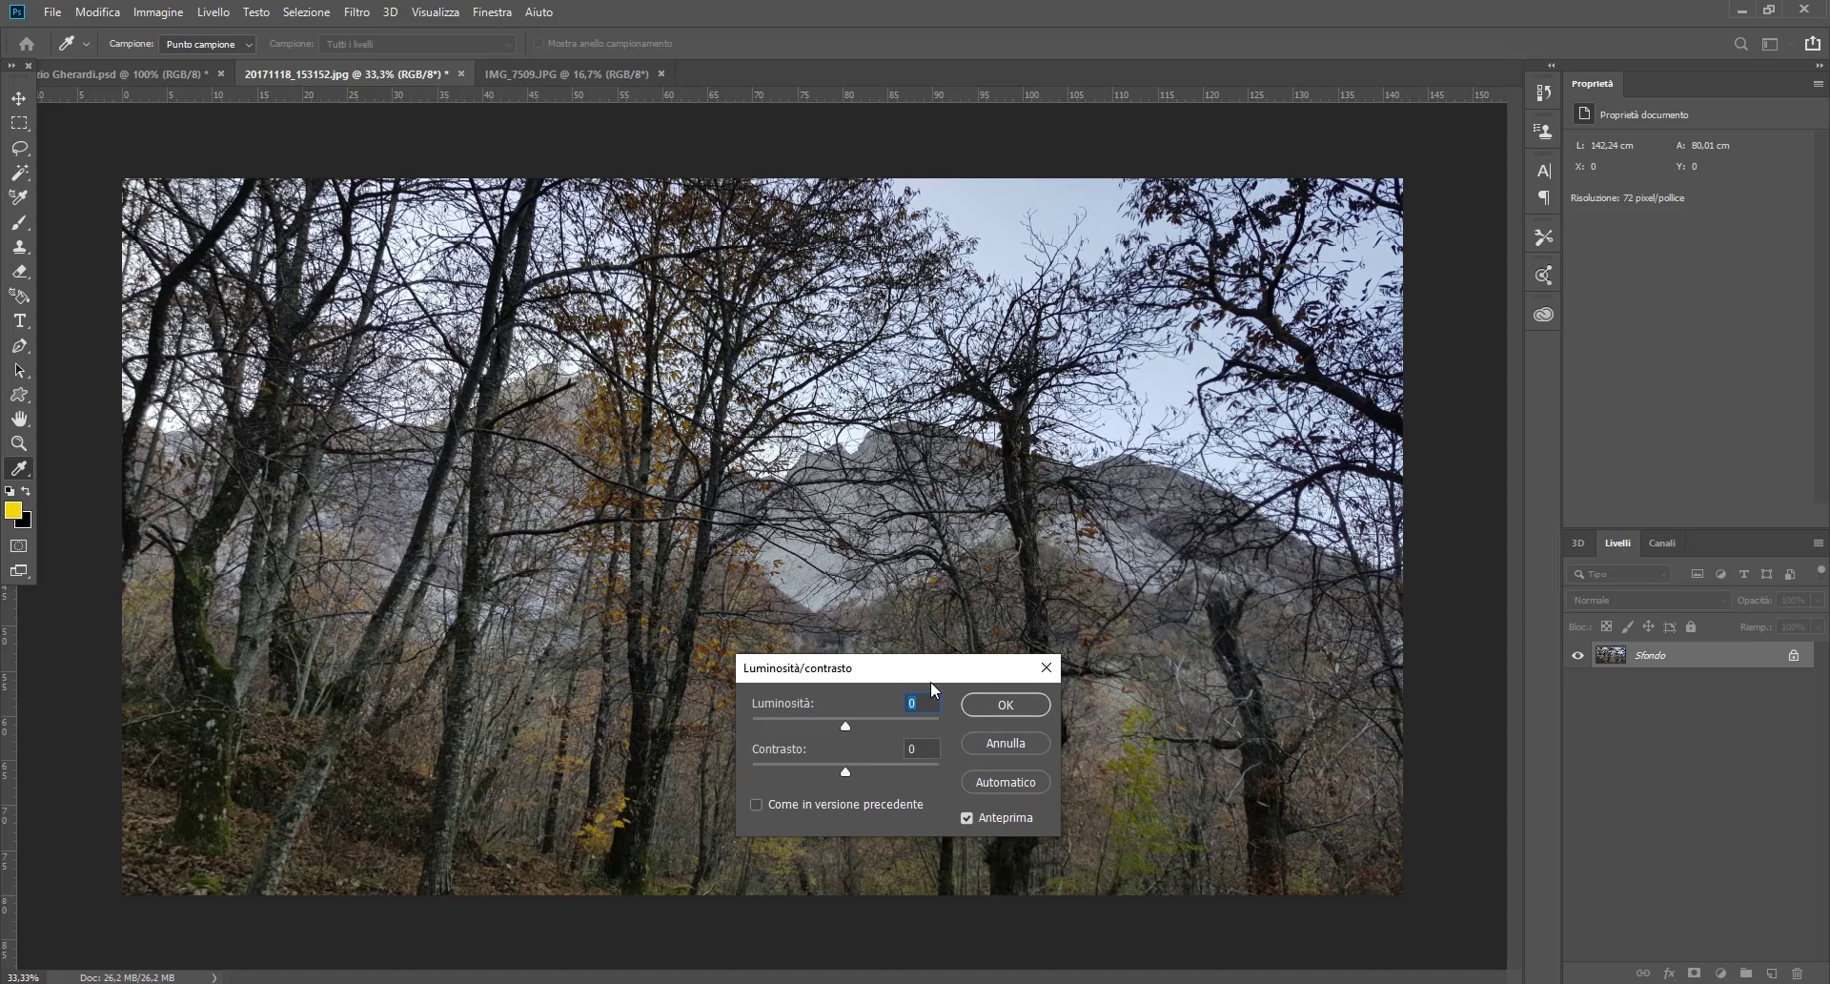
pyautogui.click(999, 783)
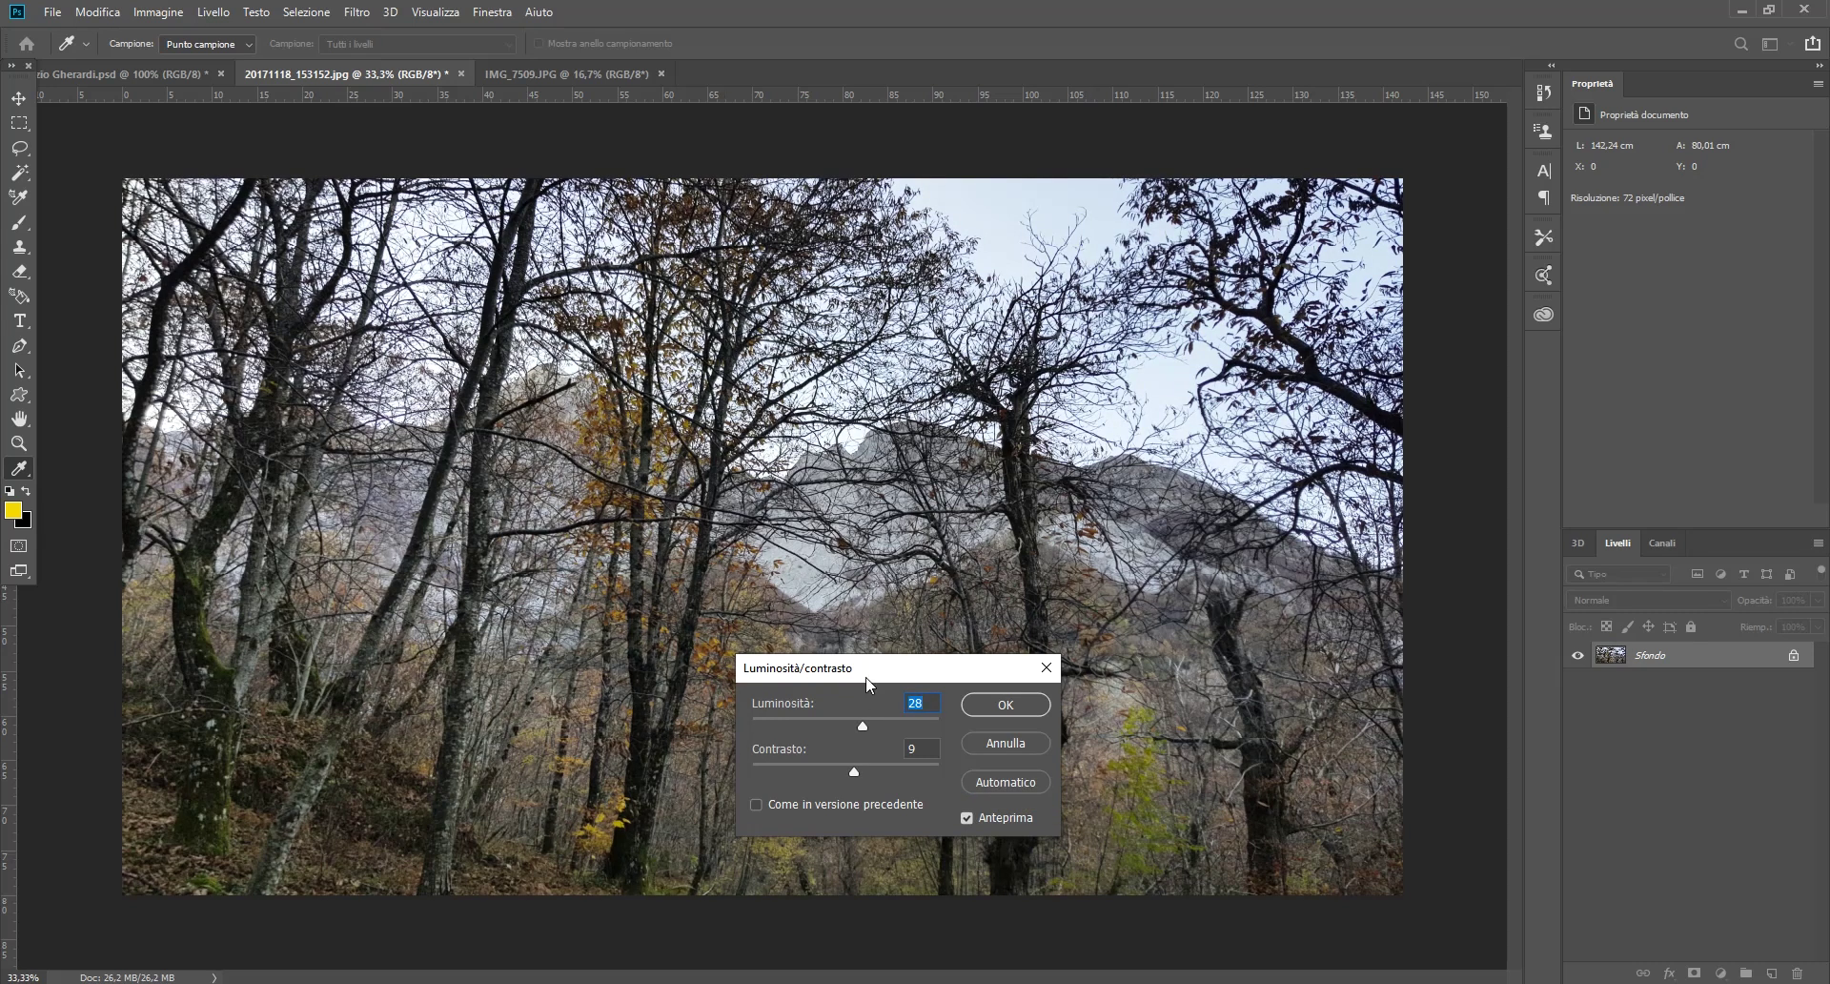
pyautogui.moveTo(867, 680); pyautogui.dragTo(1083, 625)
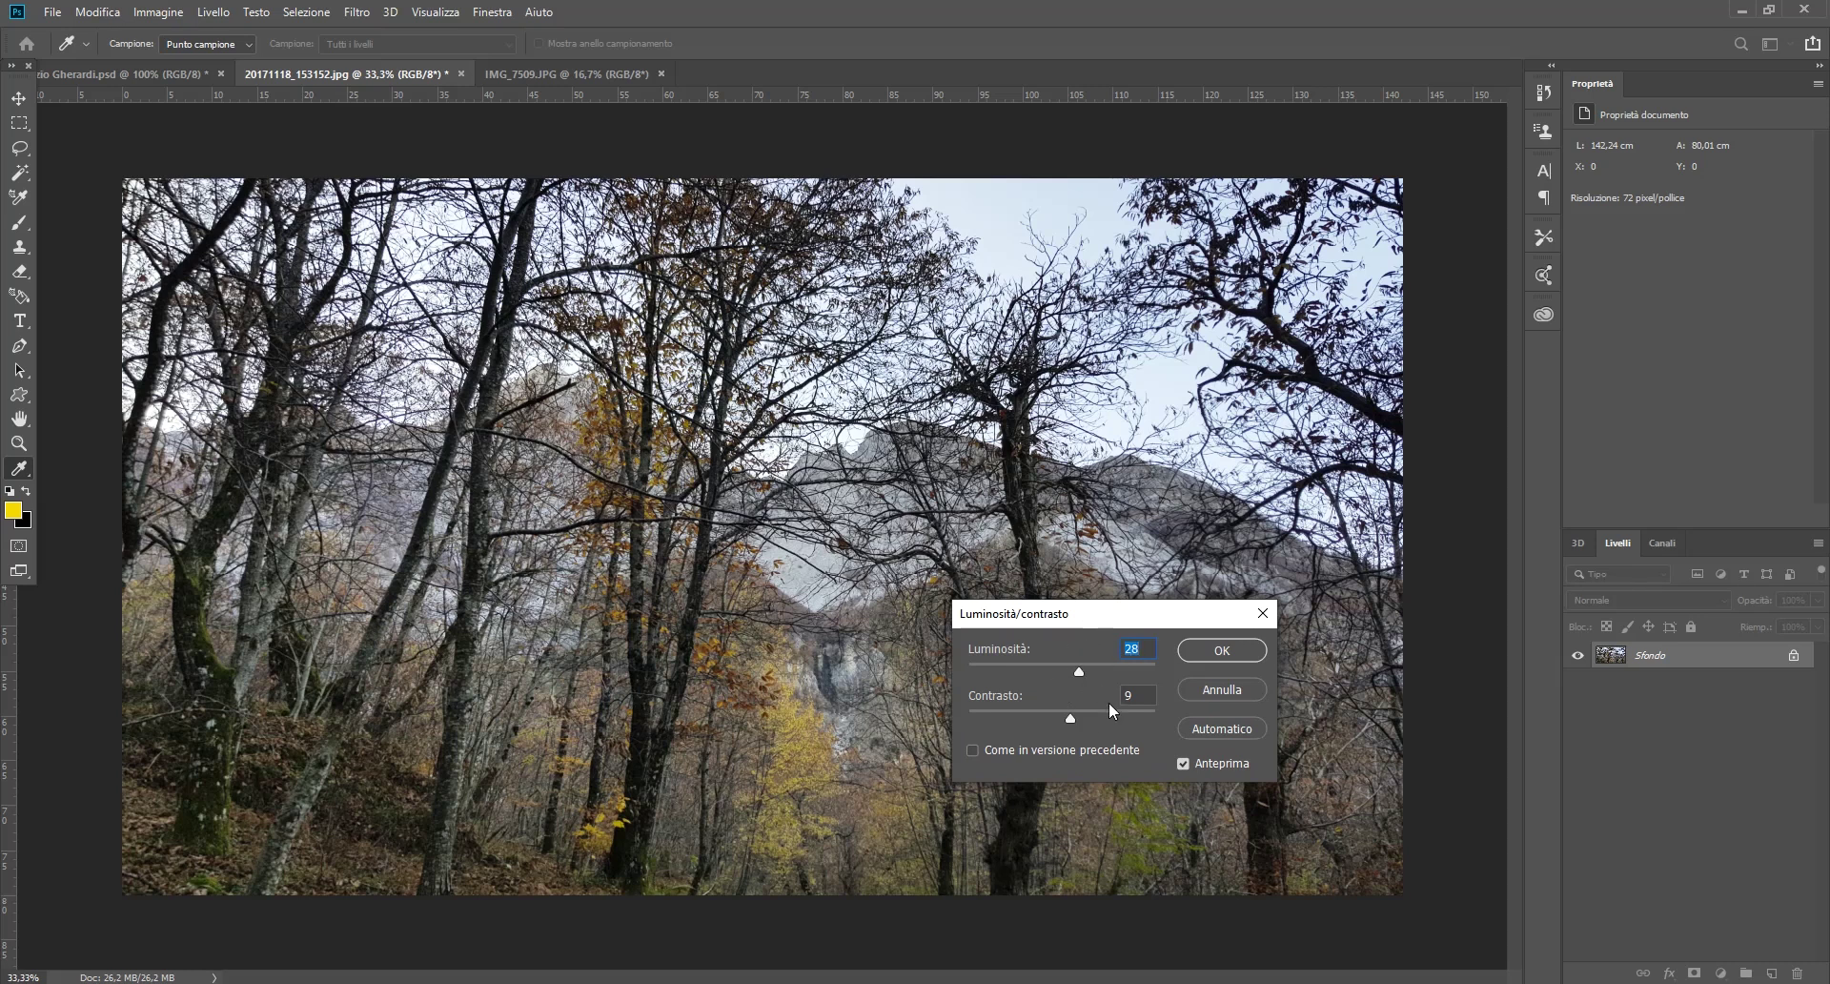
pyautogui.moveTo(1148, 629)
pyautogui.mouseDown()
pyautogui.moveTo(934, 268)
pyautogui.moveTo(1031, 657)
pyautogui.moveTo(924, 689)
pyautogui.mouseUp()
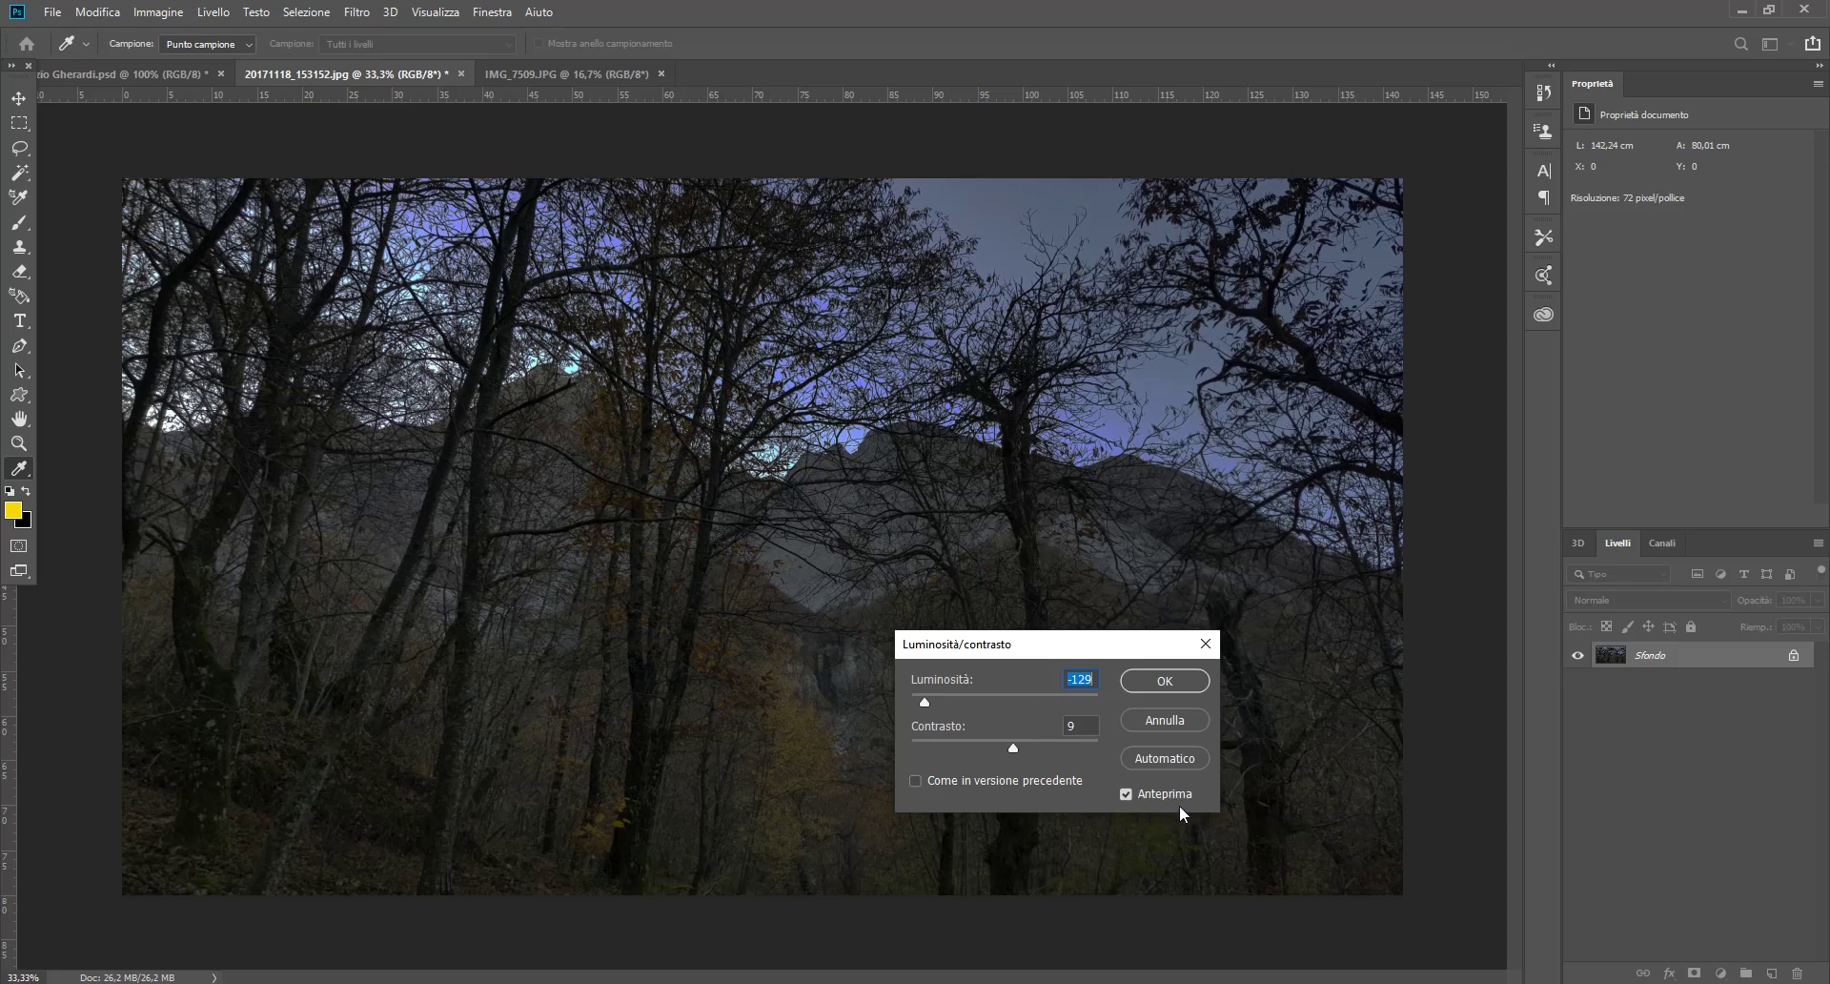
pyautogui.moveTo(1091, 659); pyautogui.dragTo(1304, 713)
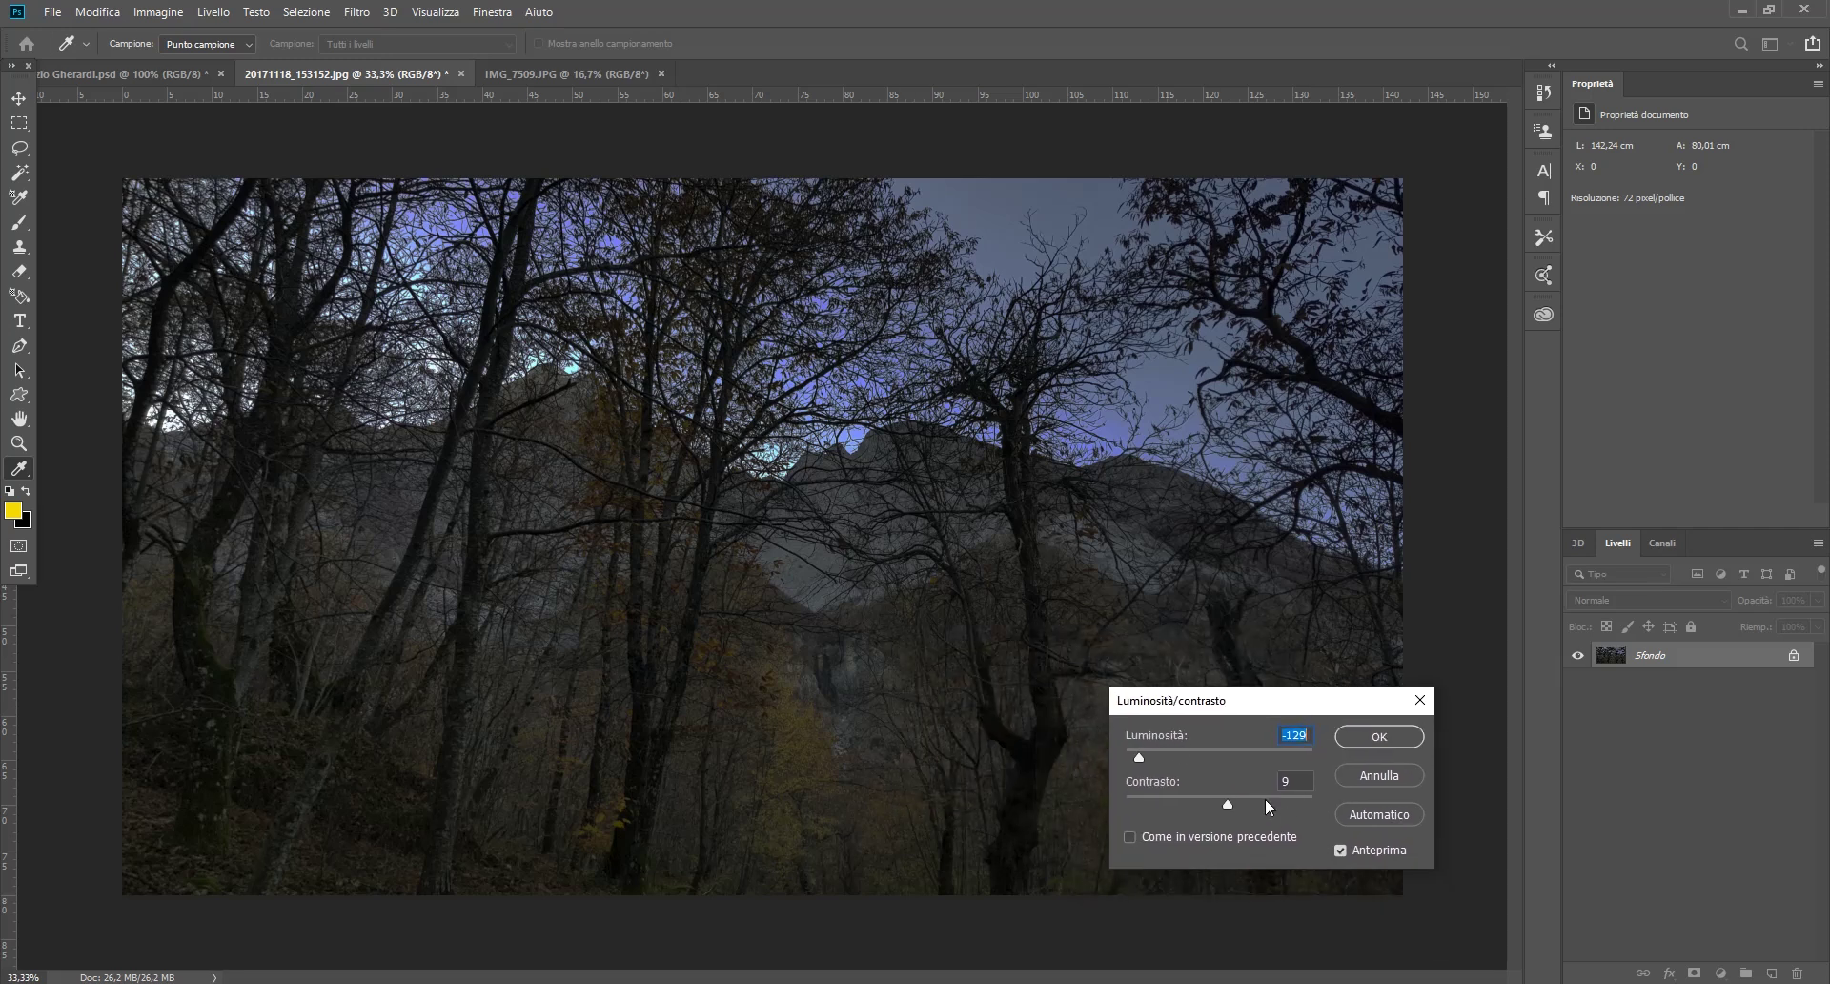
pyautogui.click(1342, 849)
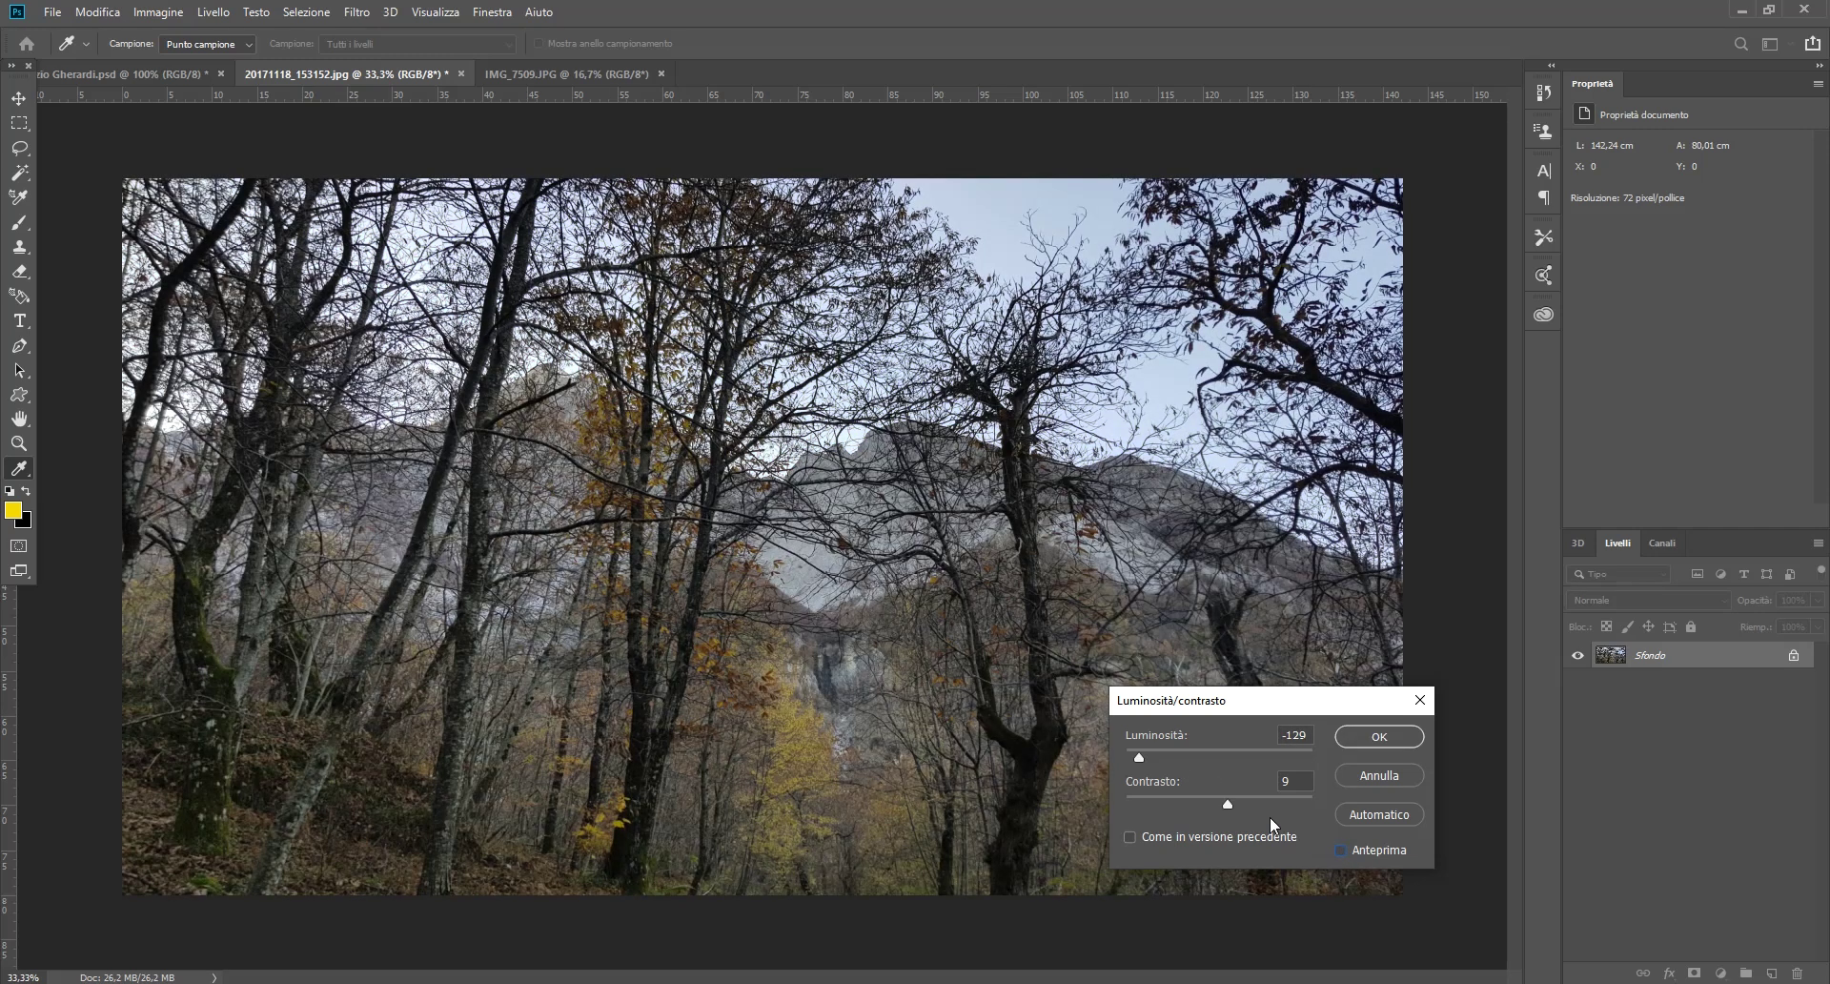
pyautogui.click(1346, 849)
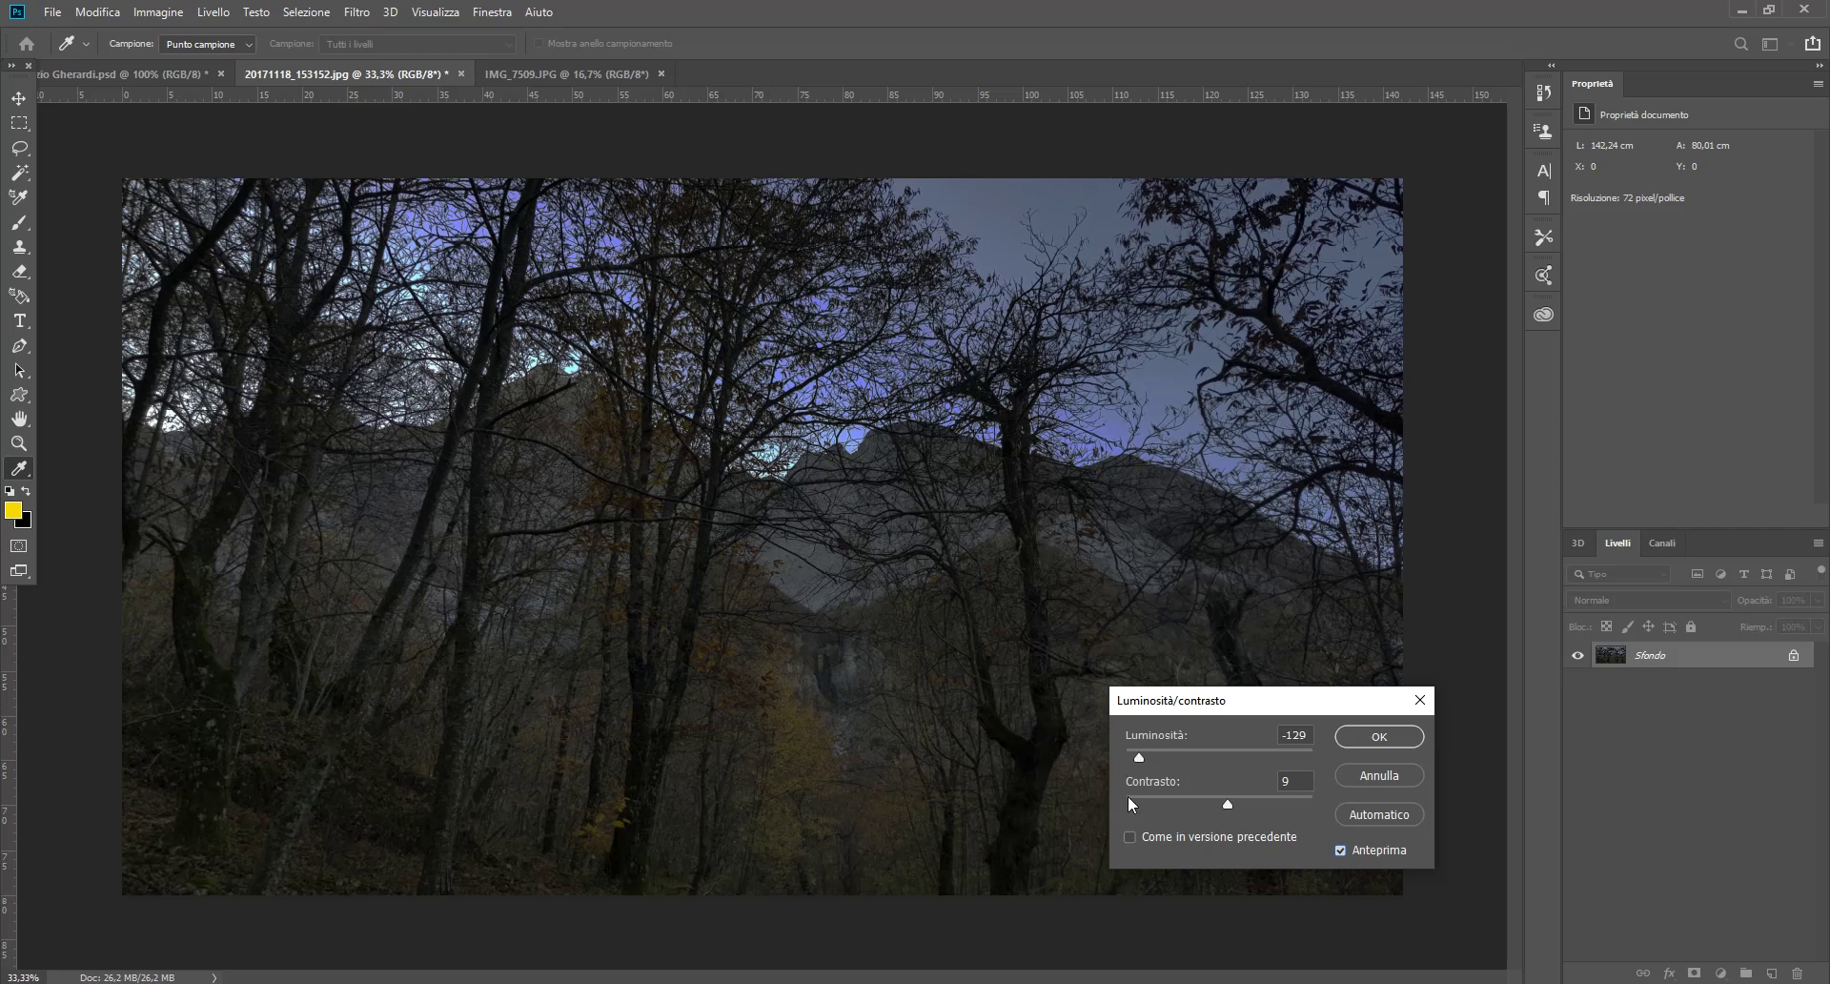
pyautogui.moveTo(1139, 759); pyautogui.dragTo(1227, 756)
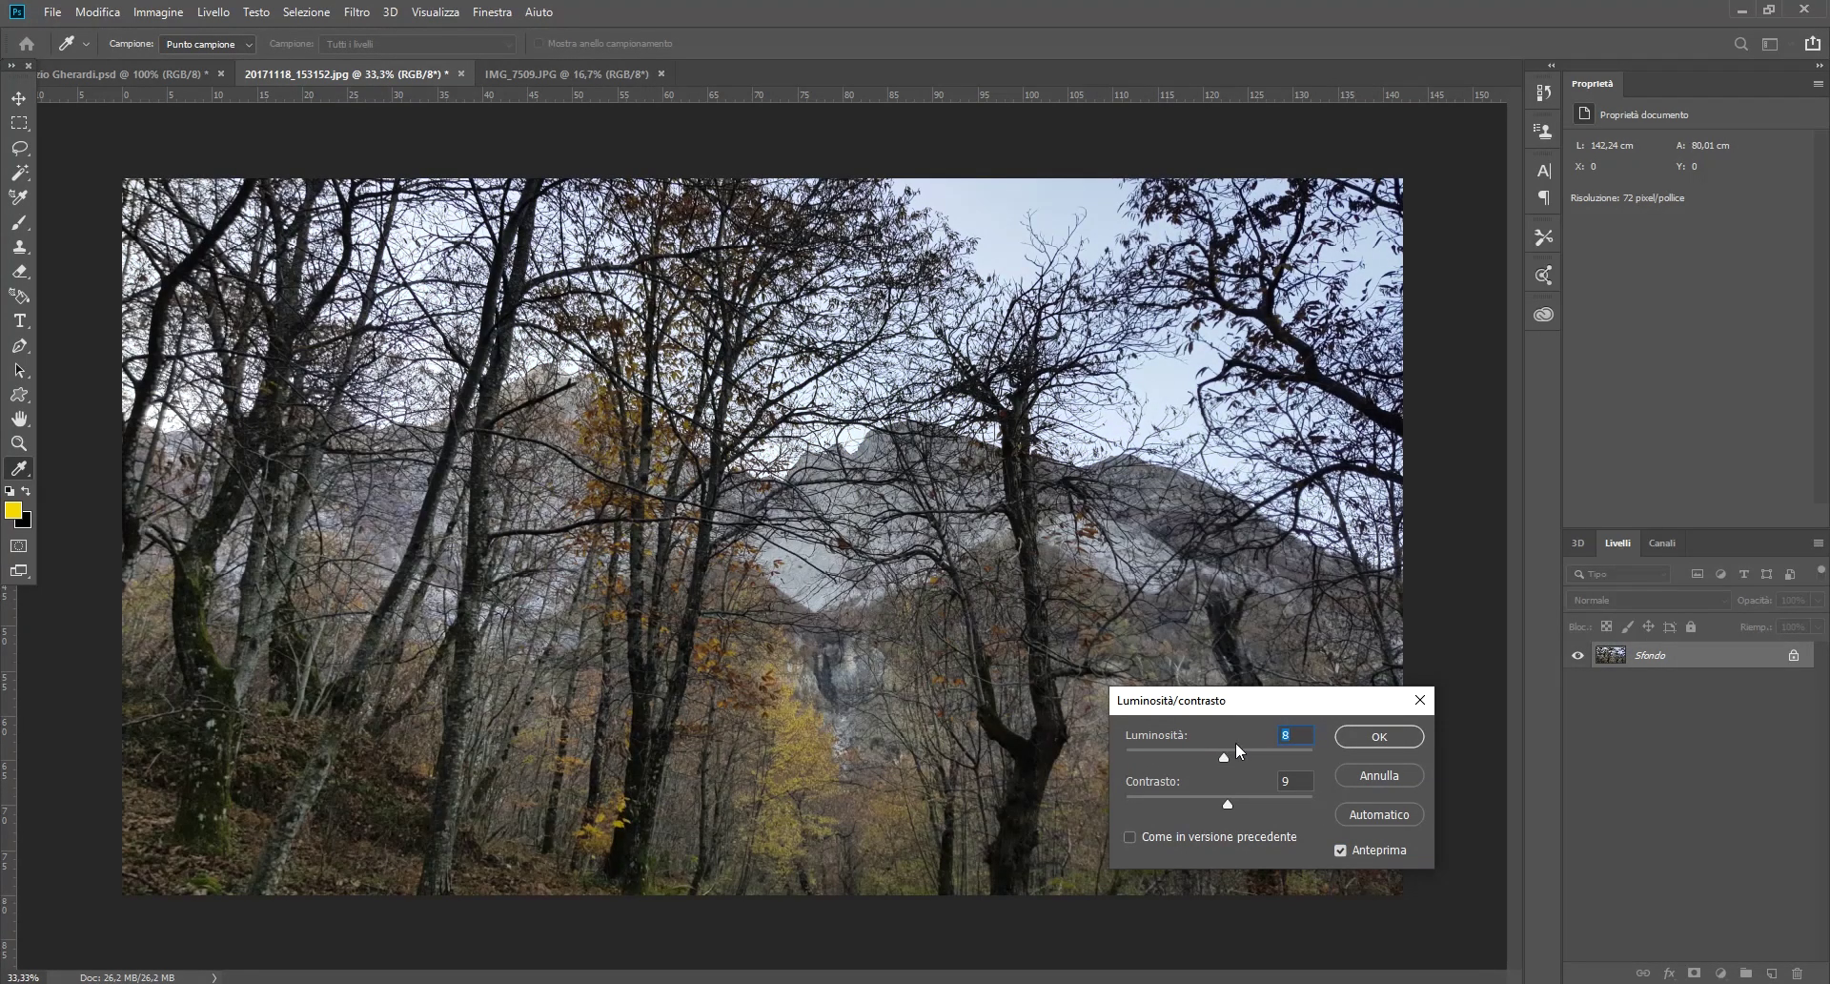
pyautogui.write('0')
pyautogui.press('Tab')
pyautogui.write('0')
pyautogui.click(1399, 740)
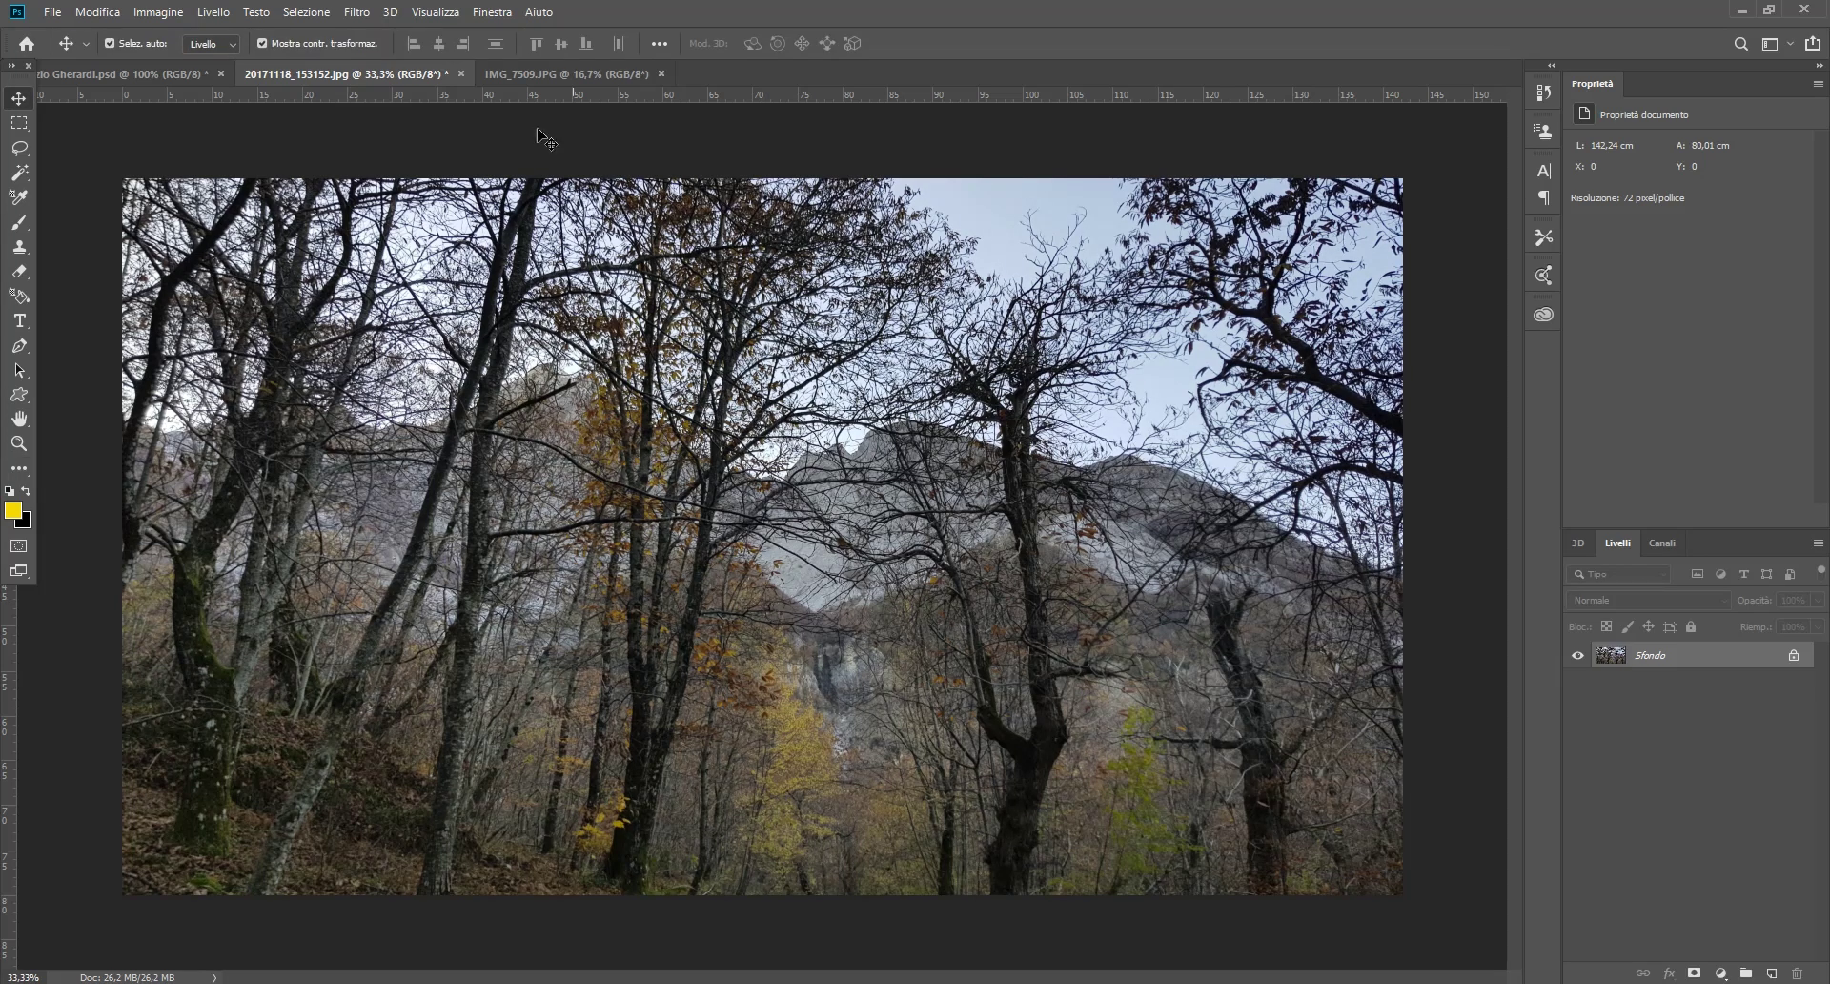
# Step: Switch between the IMG_7509.JPG and forest tabs, ending on the IMG_7509.JPG portrait
pyautogui.click(578, 76)
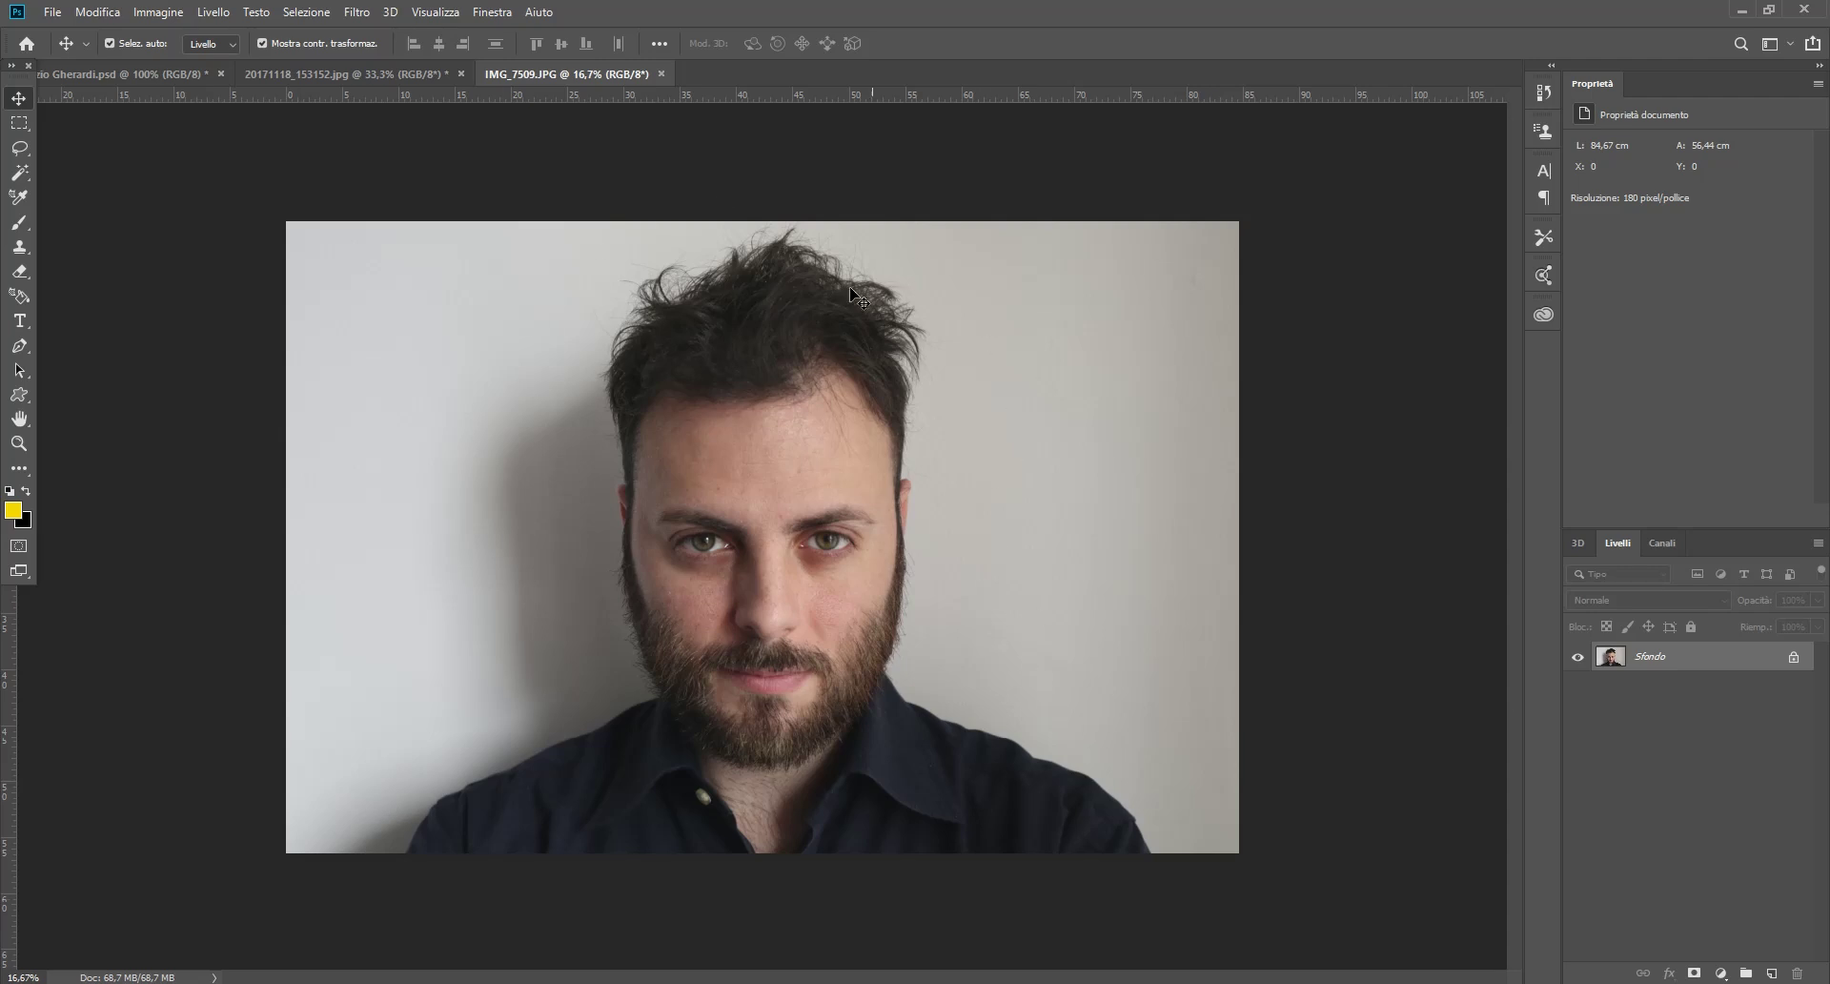
pyautogui.click(348, 74)
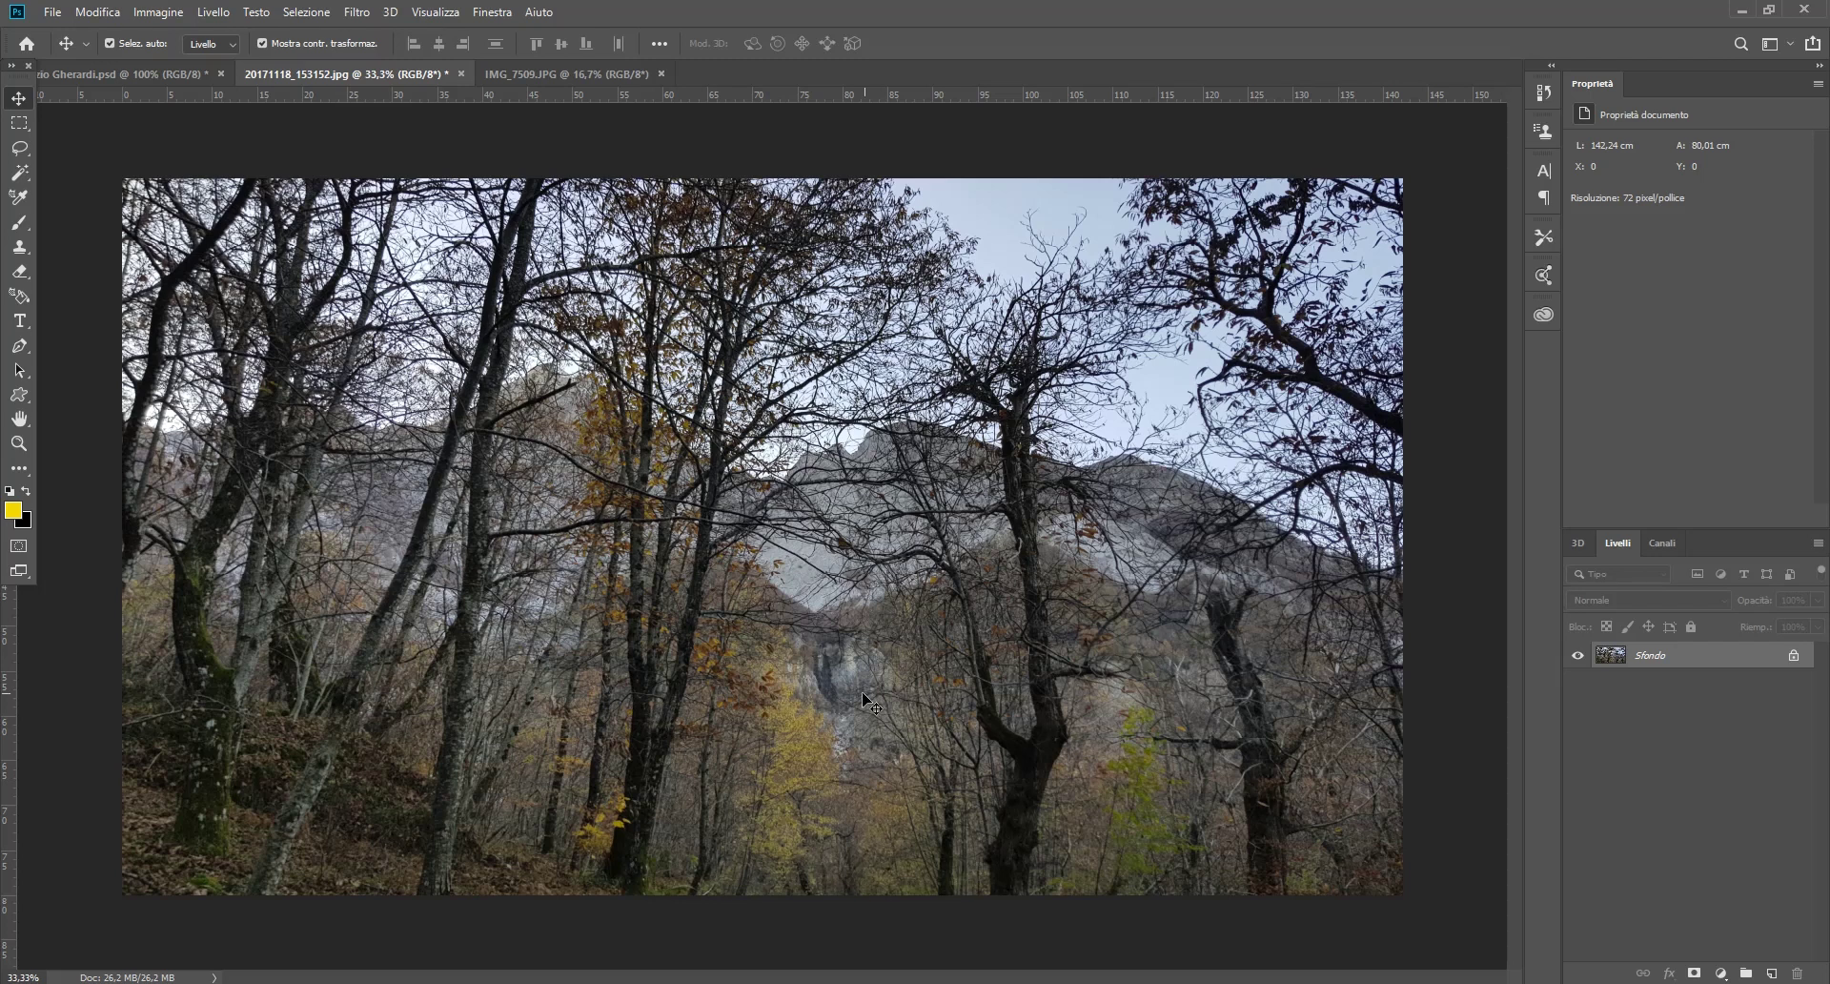
pyautogui.click(545, 77)
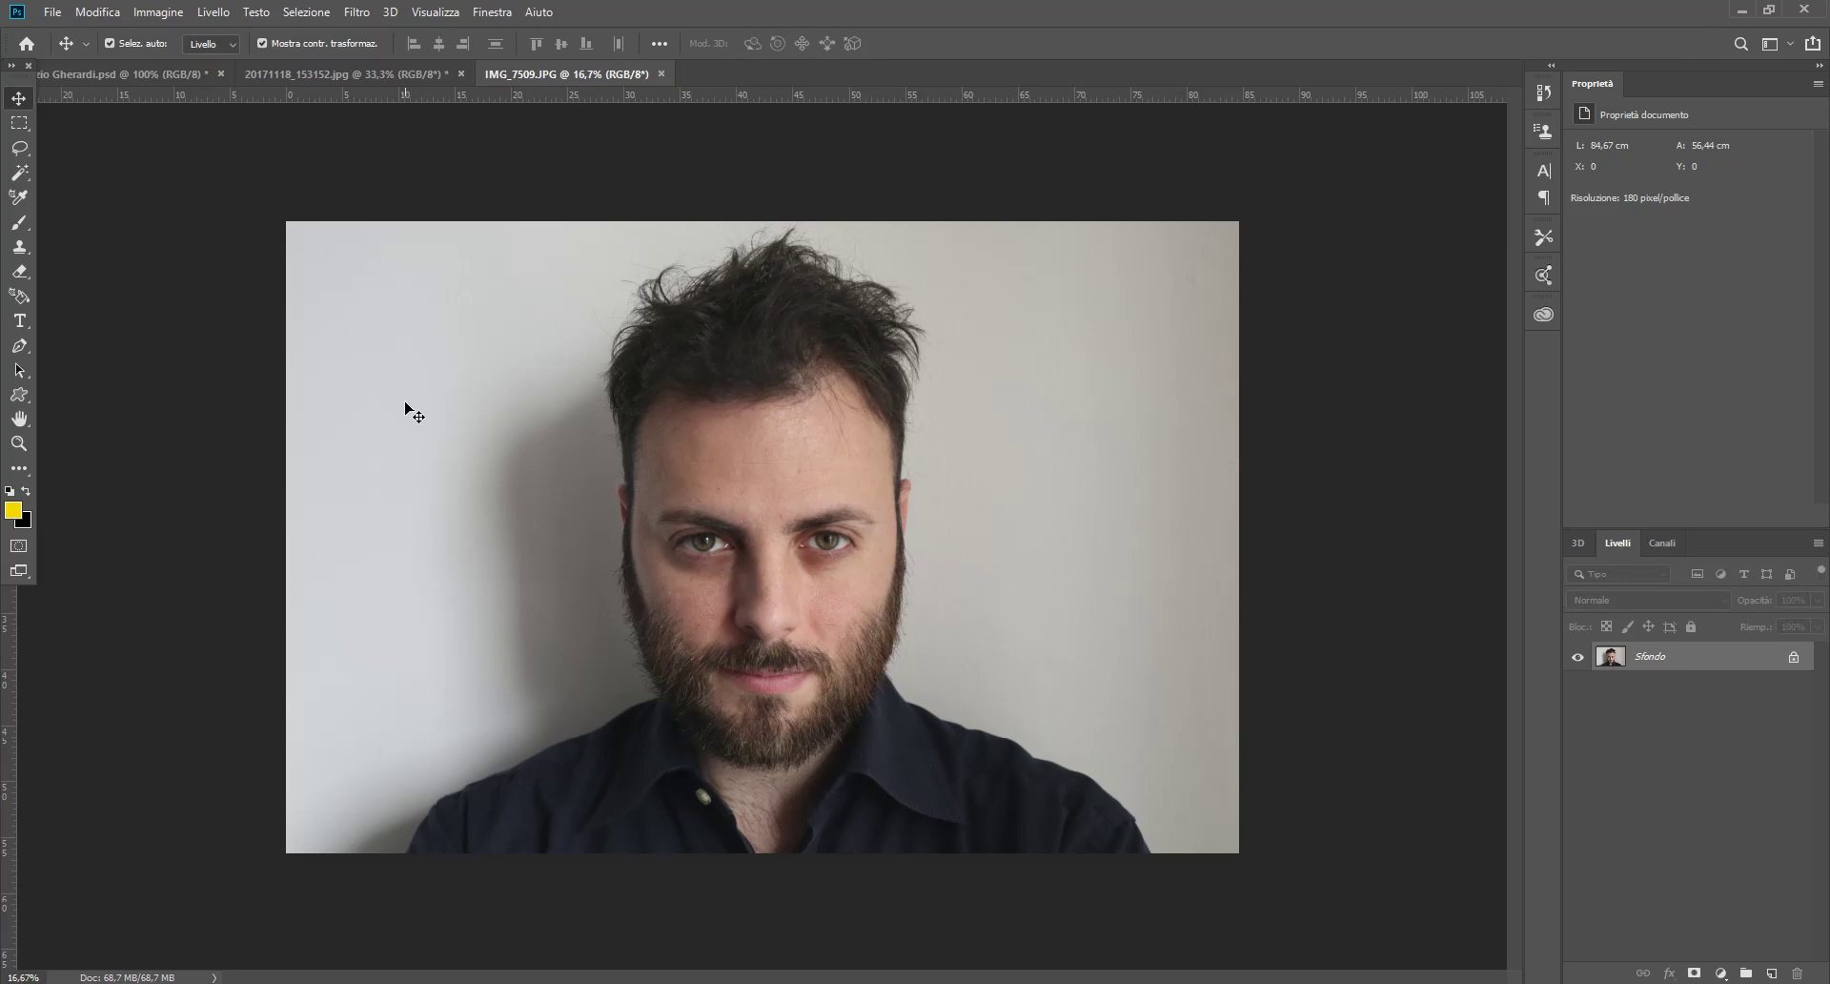
# Step: Duplicate the Sfondo layer as Sfondo copia
pyautogui.rightClick(1686, 664)
pyautogui.click(1691, 699)
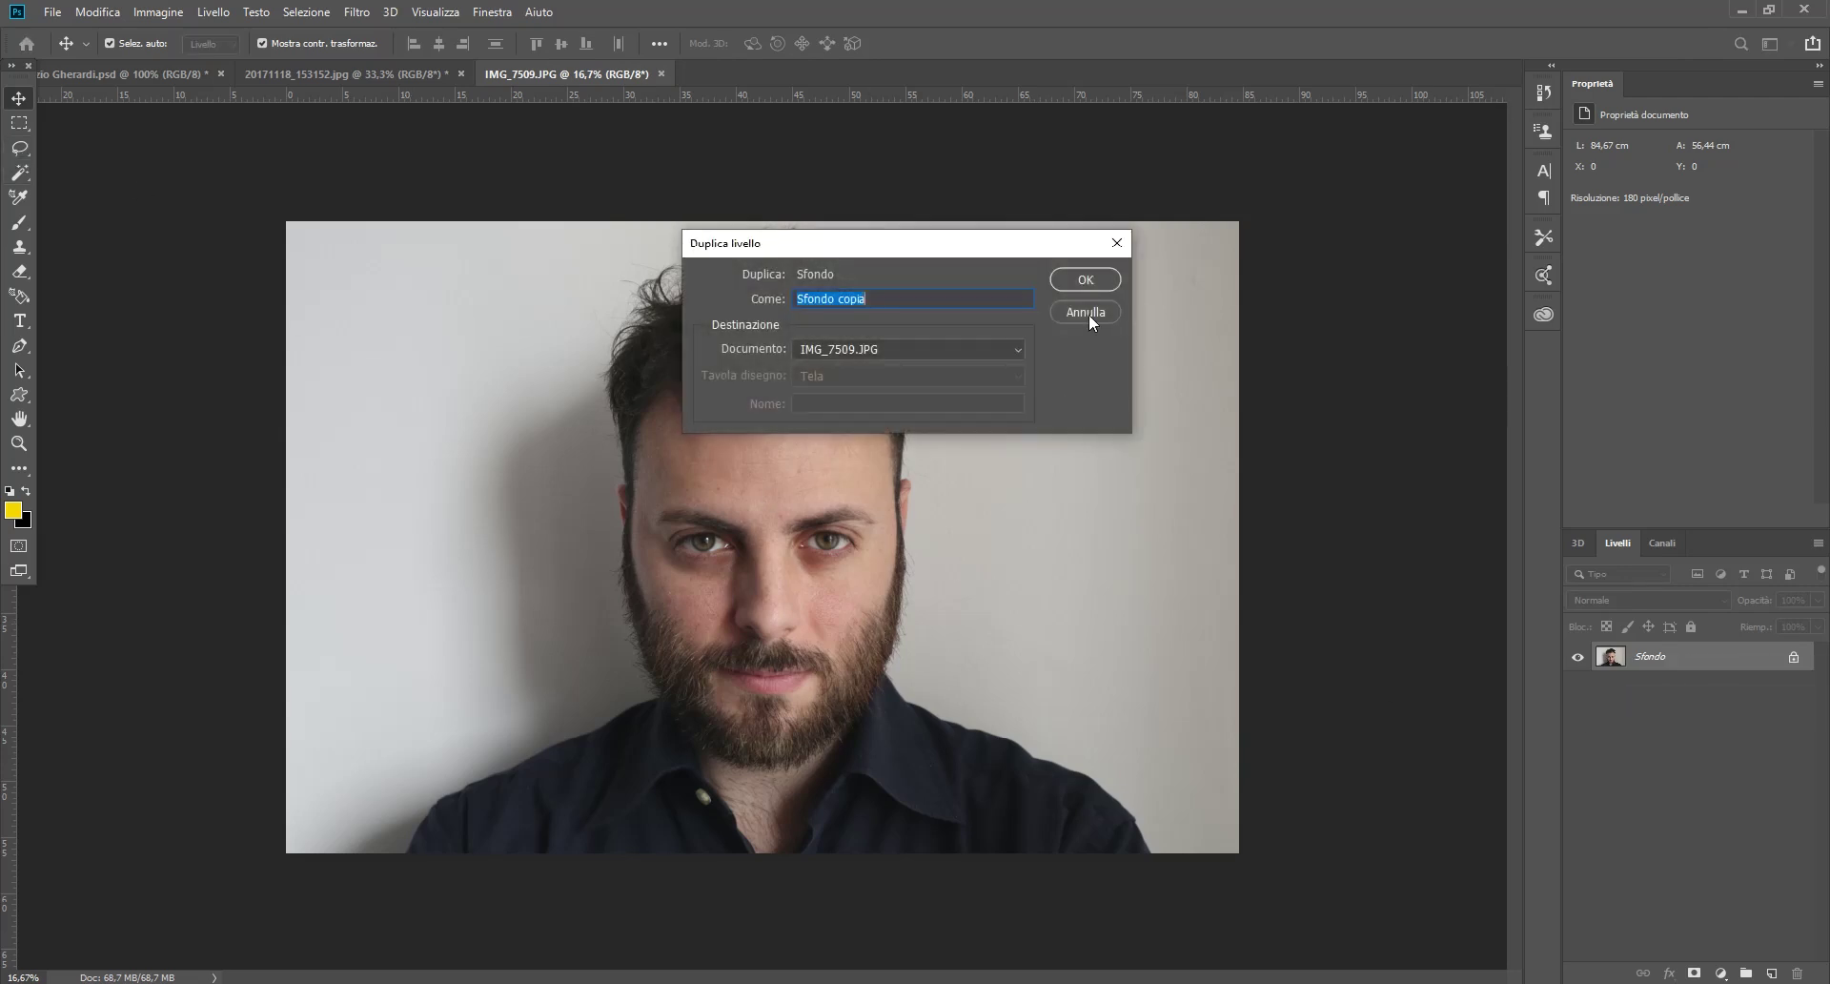
pyautogui.click(1085, 279)
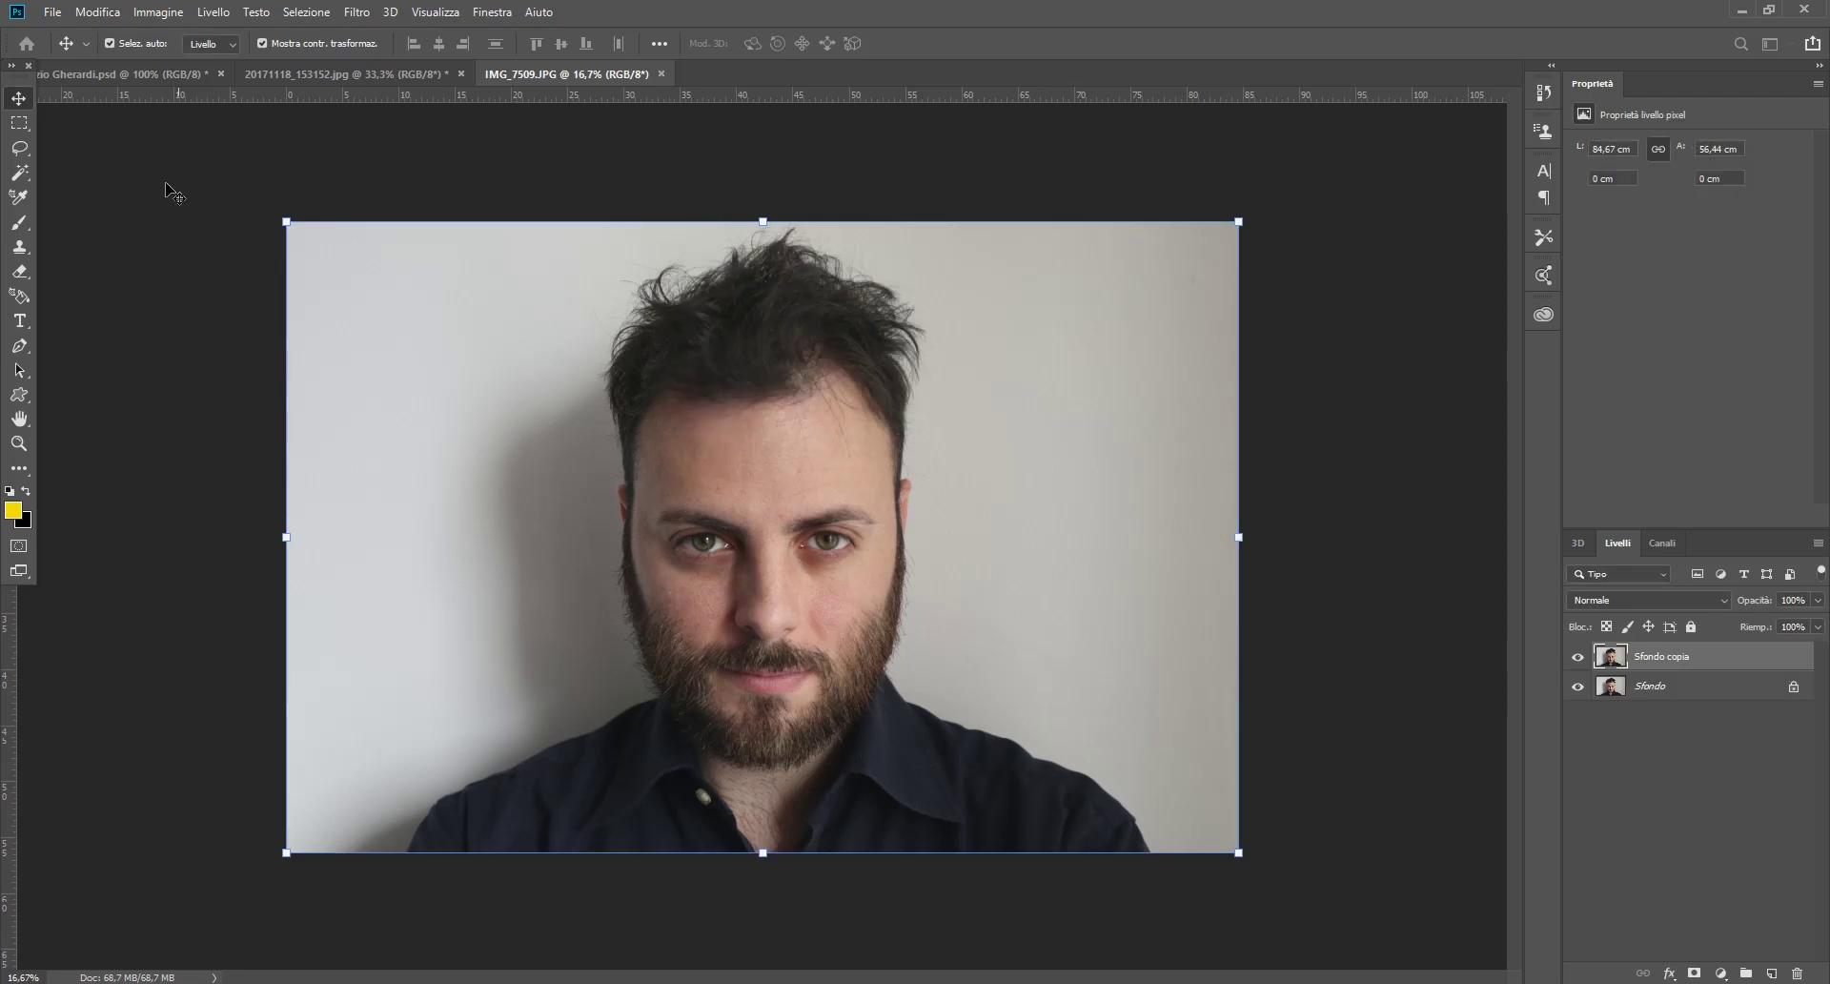
# Step: Lasso around the man's head and shoulders and show the selection as a Quick Mask
pyautogui.click(19, 151)
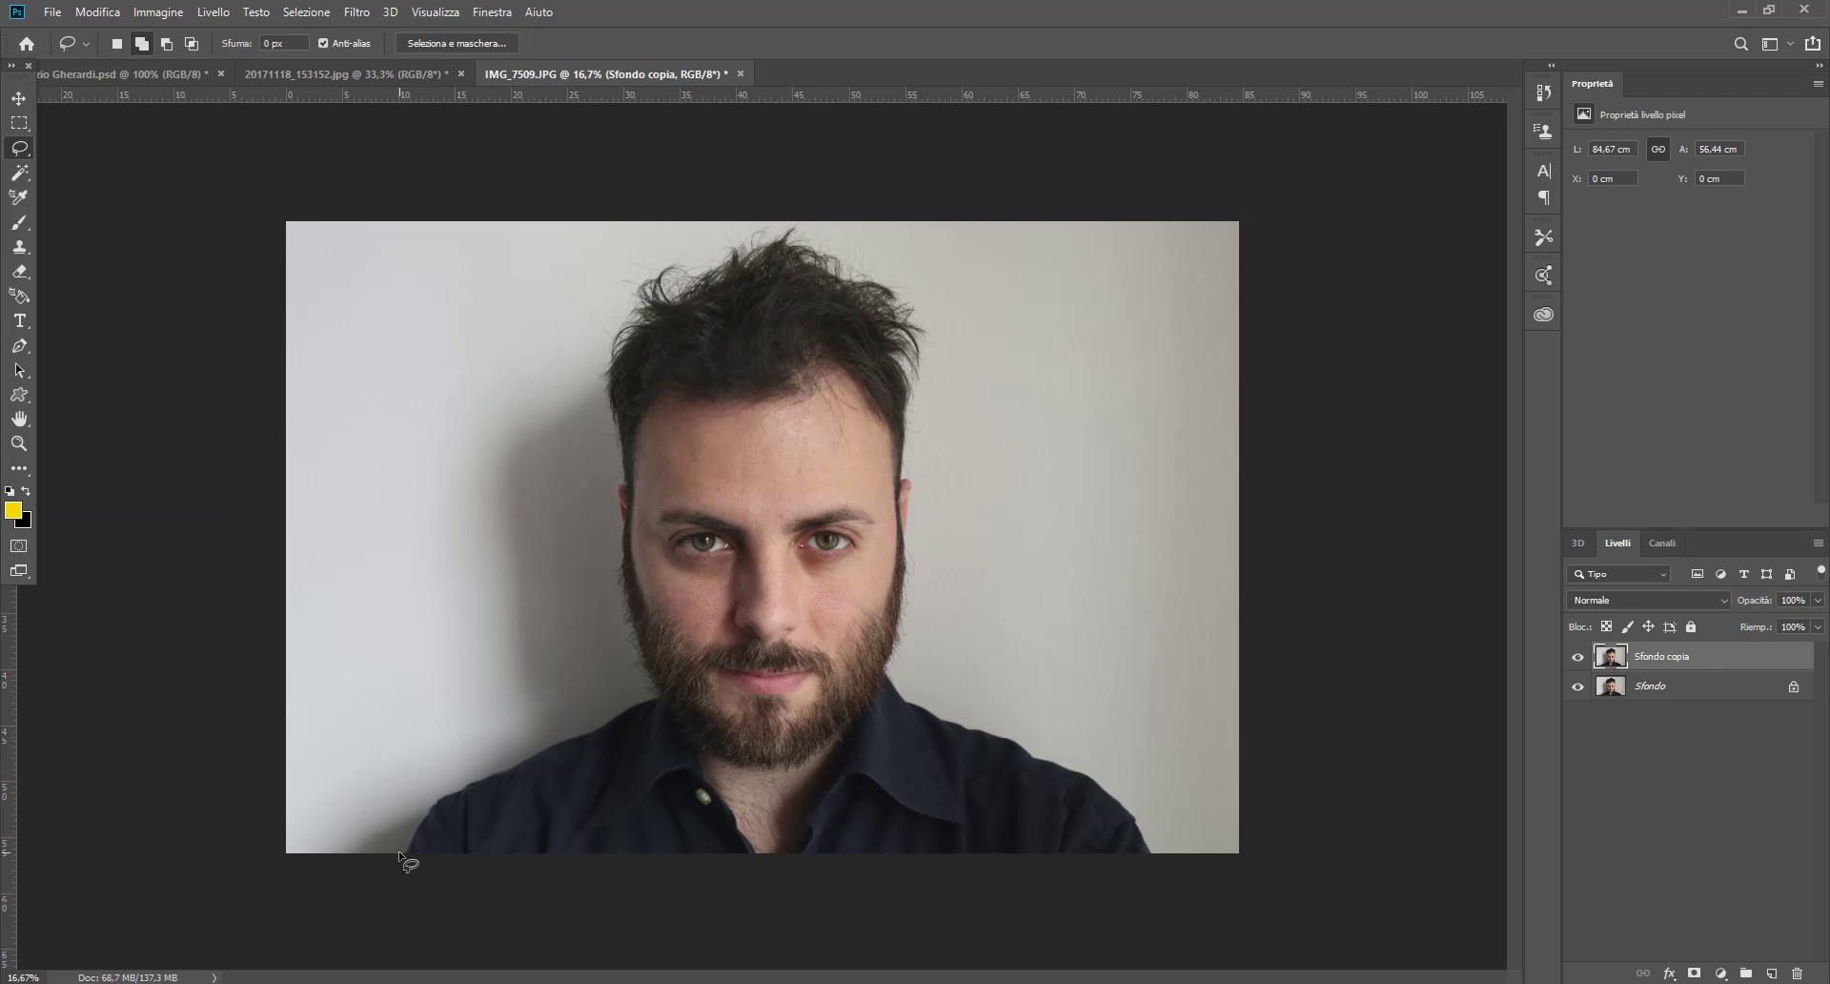
pyautogui.moveTo(465, 764)
pyautogui.mouseDown()
pyautogui.moveTo(610, 696)
pyautogui.moveTo(597, 523)
pyautogui.mouseUp()
pyautogui.moveTo(628, 257)
pyautogui.mouseDown()
pyautogui.moveTo(821, 234)
pyautogui.moveTo(936, 300)
pyautogui.moveTo(938, 436)
pyautogui.mouseUp()
pyautogui.moveTo(923, 511); pyautogui.dragTo(919, 603)
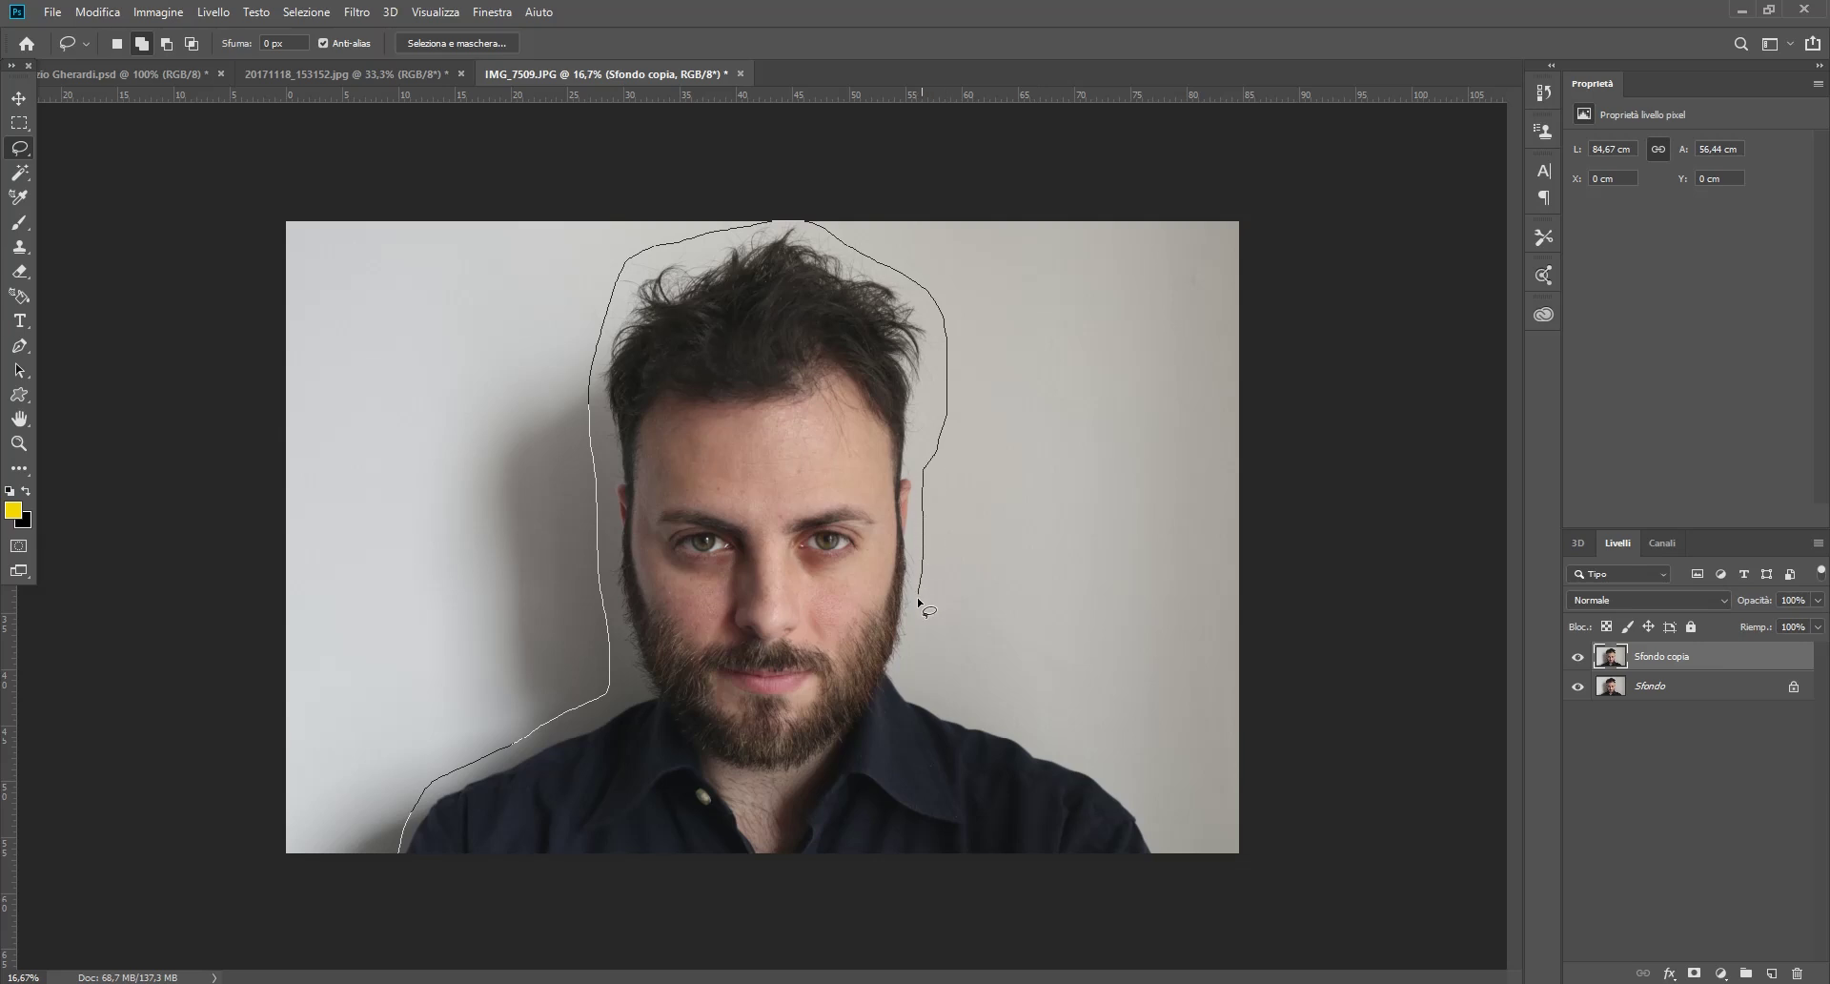
pyautogui.moveTo(1138, 804); pyautogui.dragTo(1161, 871)
pyautogui.moveTo(1032, 916)
pyautogui.mouseDown()
pyautogui.moveTo(586, 958)
pyautogui.moveTo(413, 950)
pyautogui.moveTo(397, 939)
pyautogui.moveTo(411, 896)
pyautogui.mouseUp()
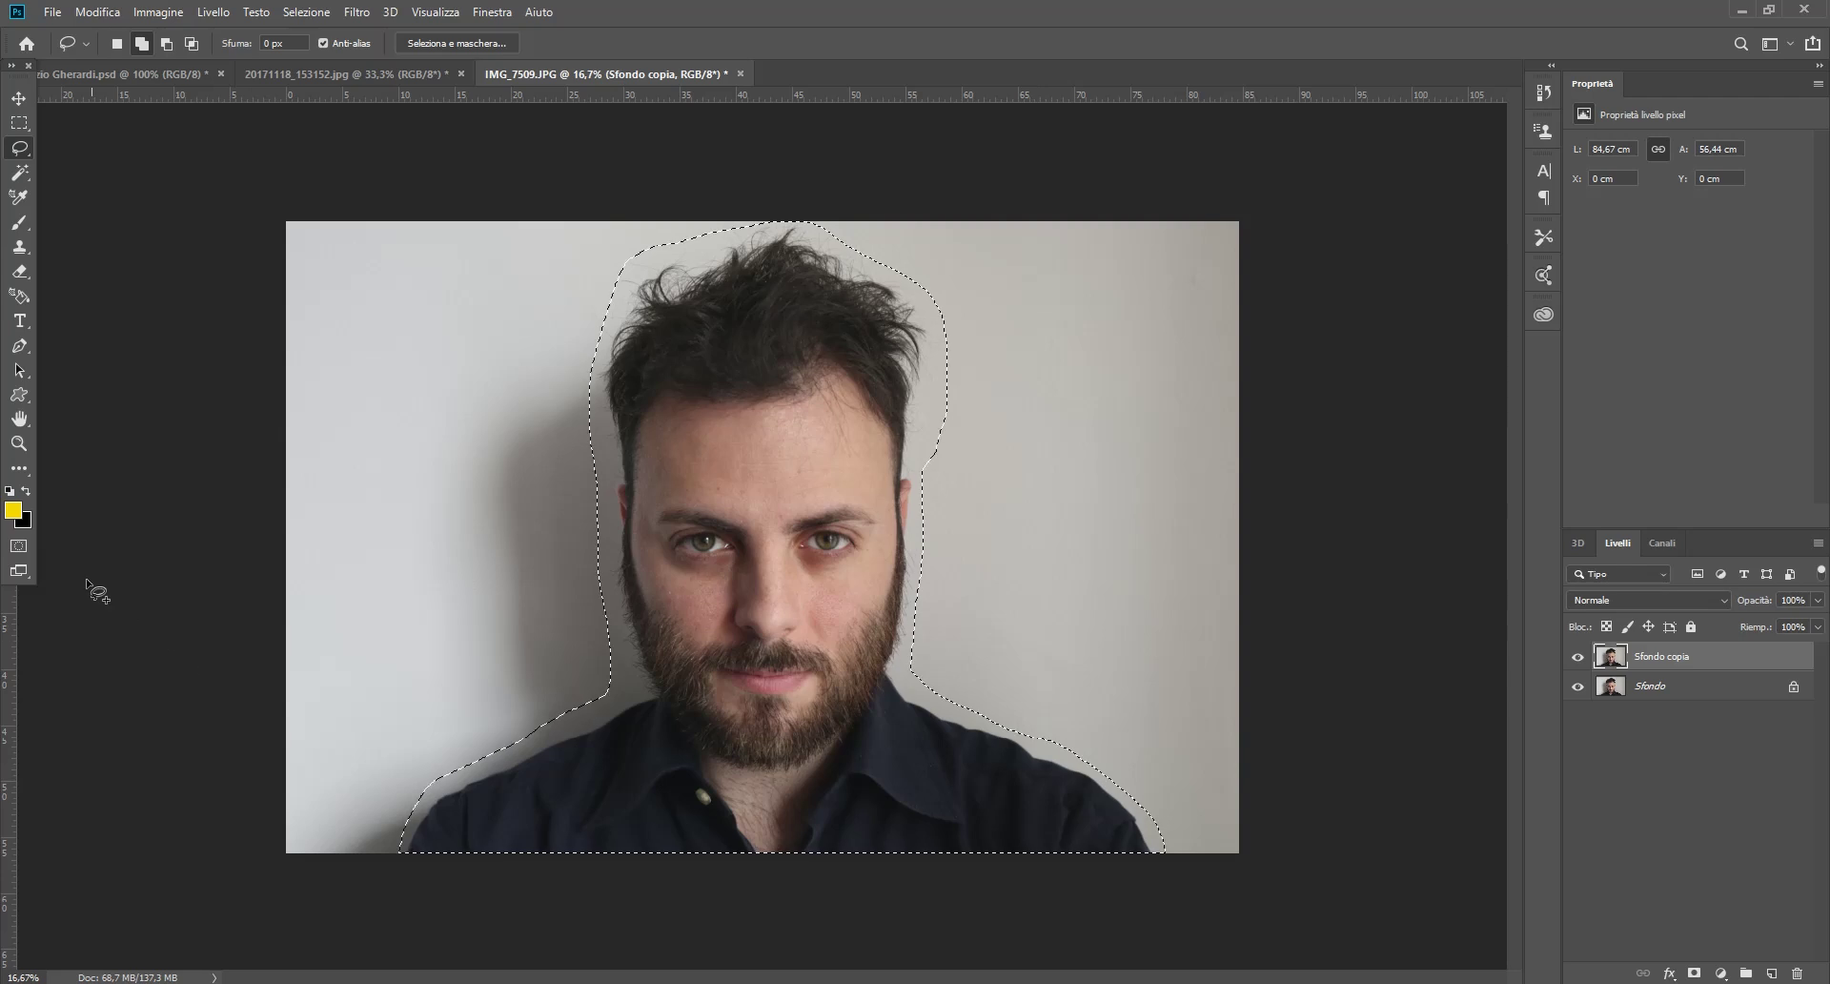
pyautogui.click(19, 545)
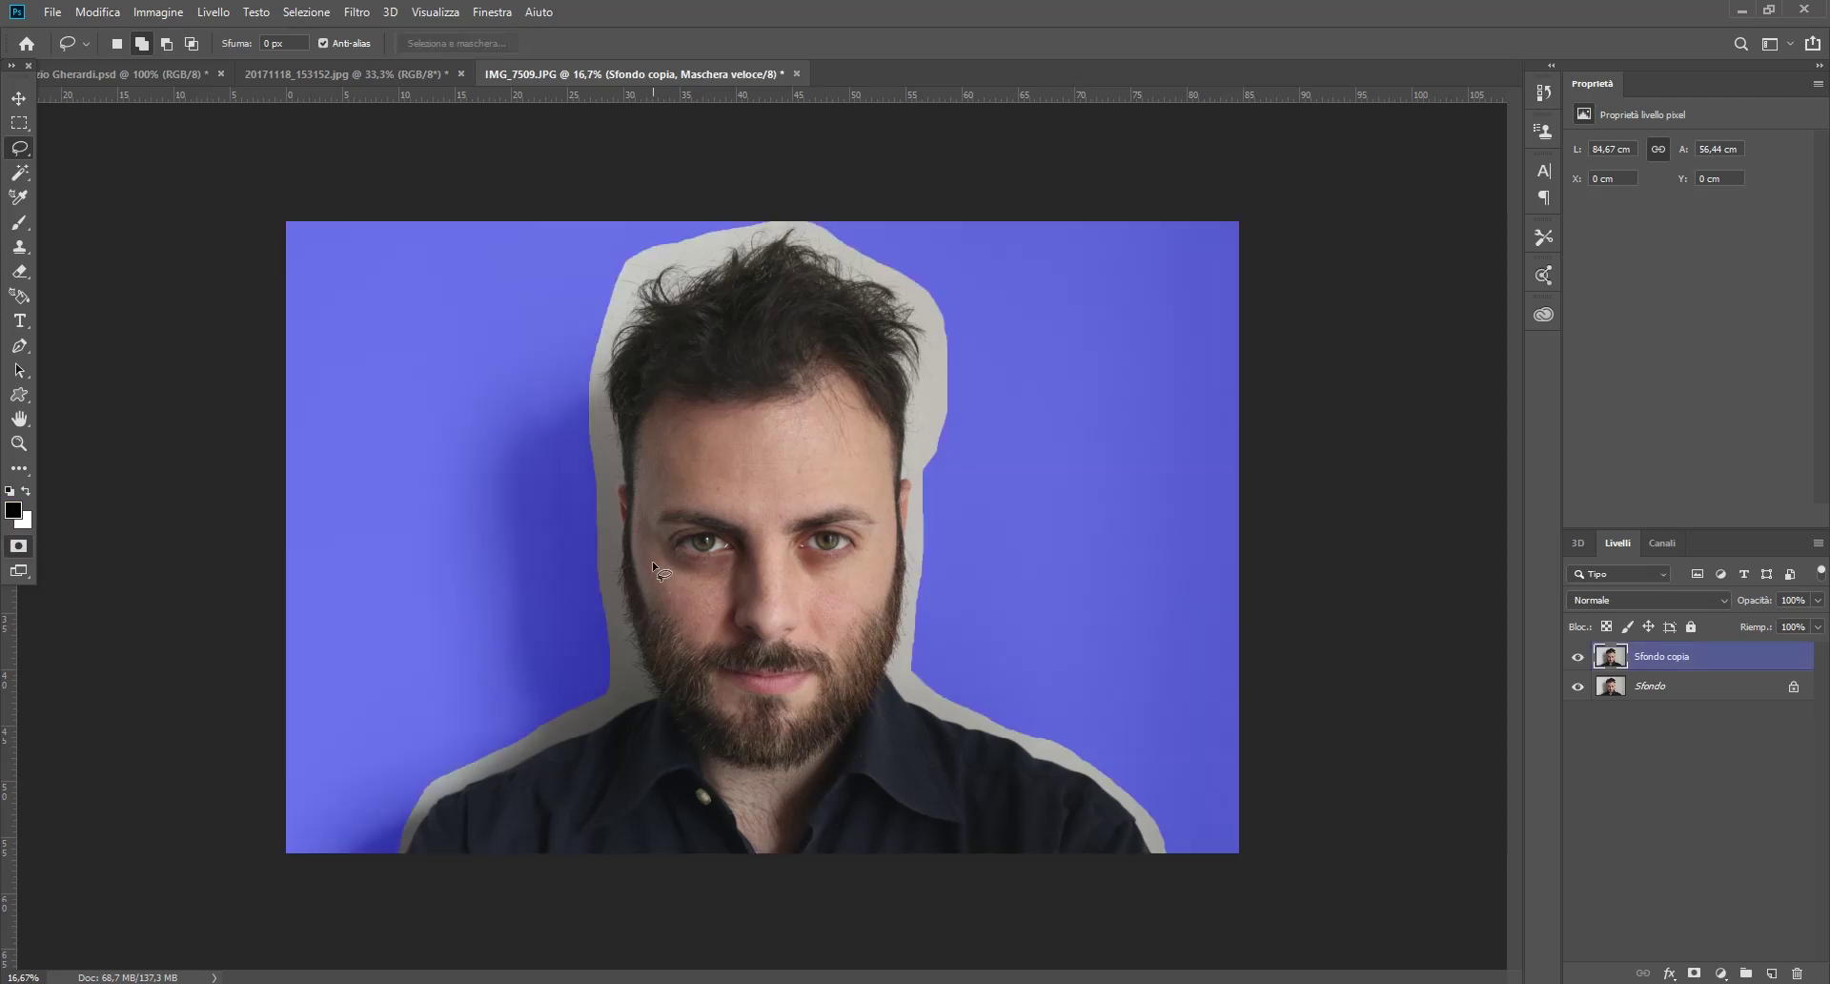
# Step: Paint quick mask over the grey edges left of the head, hair, face and neck
pyautogui.click(19, 222)
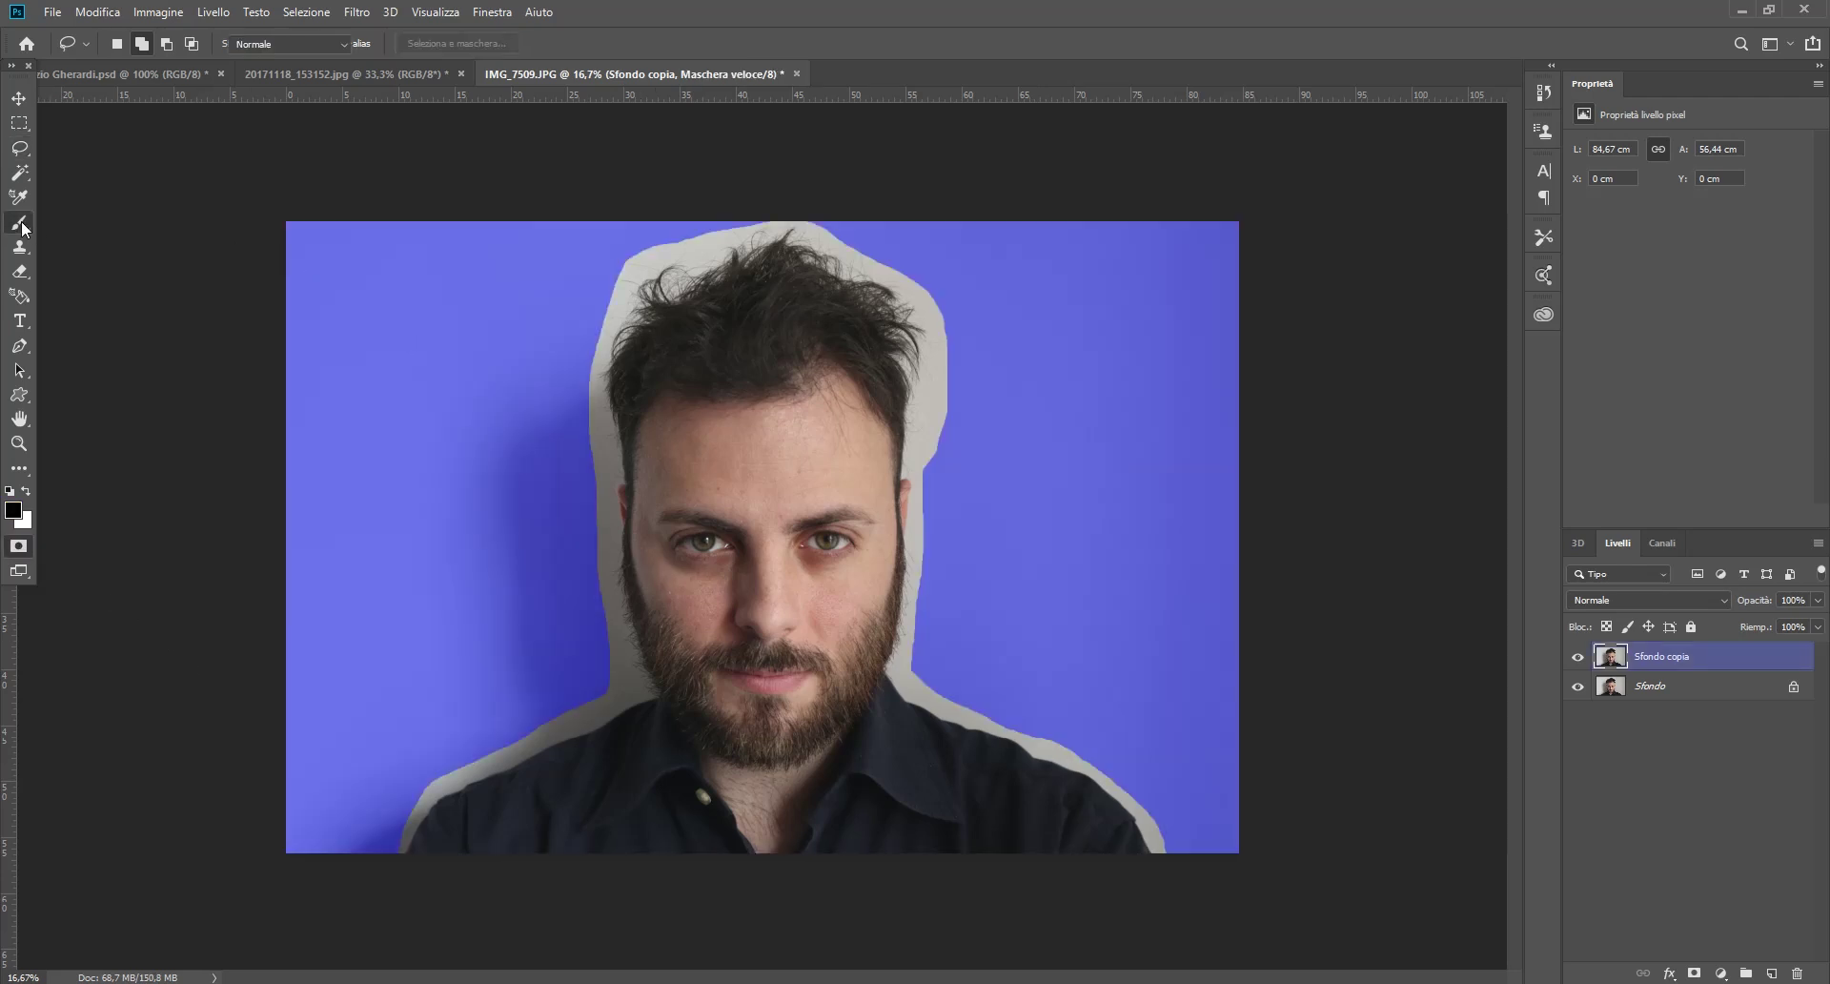
pyautogui.moveTo(606, 481); pyautogui.dragTo(616, 260)
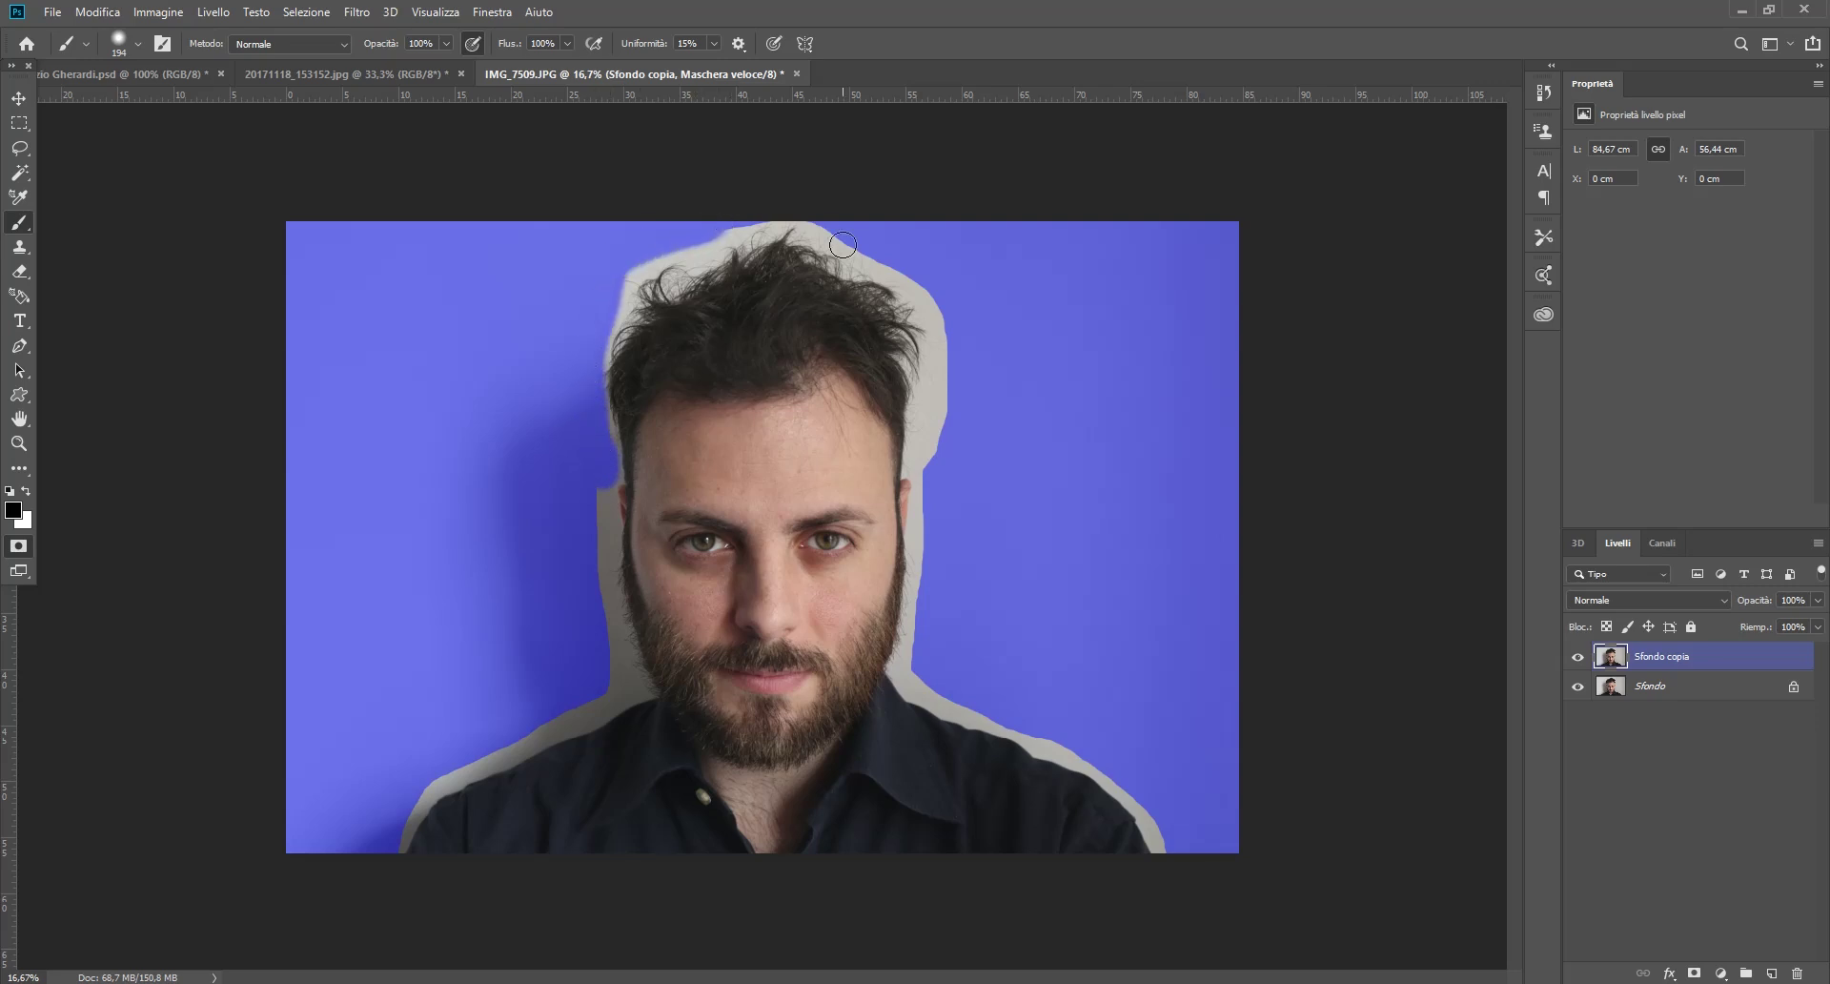
pyautogui.moveTo(848, 229)
pyautogui.mouseDown()
pyautogui.moveTo(739, 217)
pyautogui.moveTo(628, 267)
pyautogui.mouseUp()
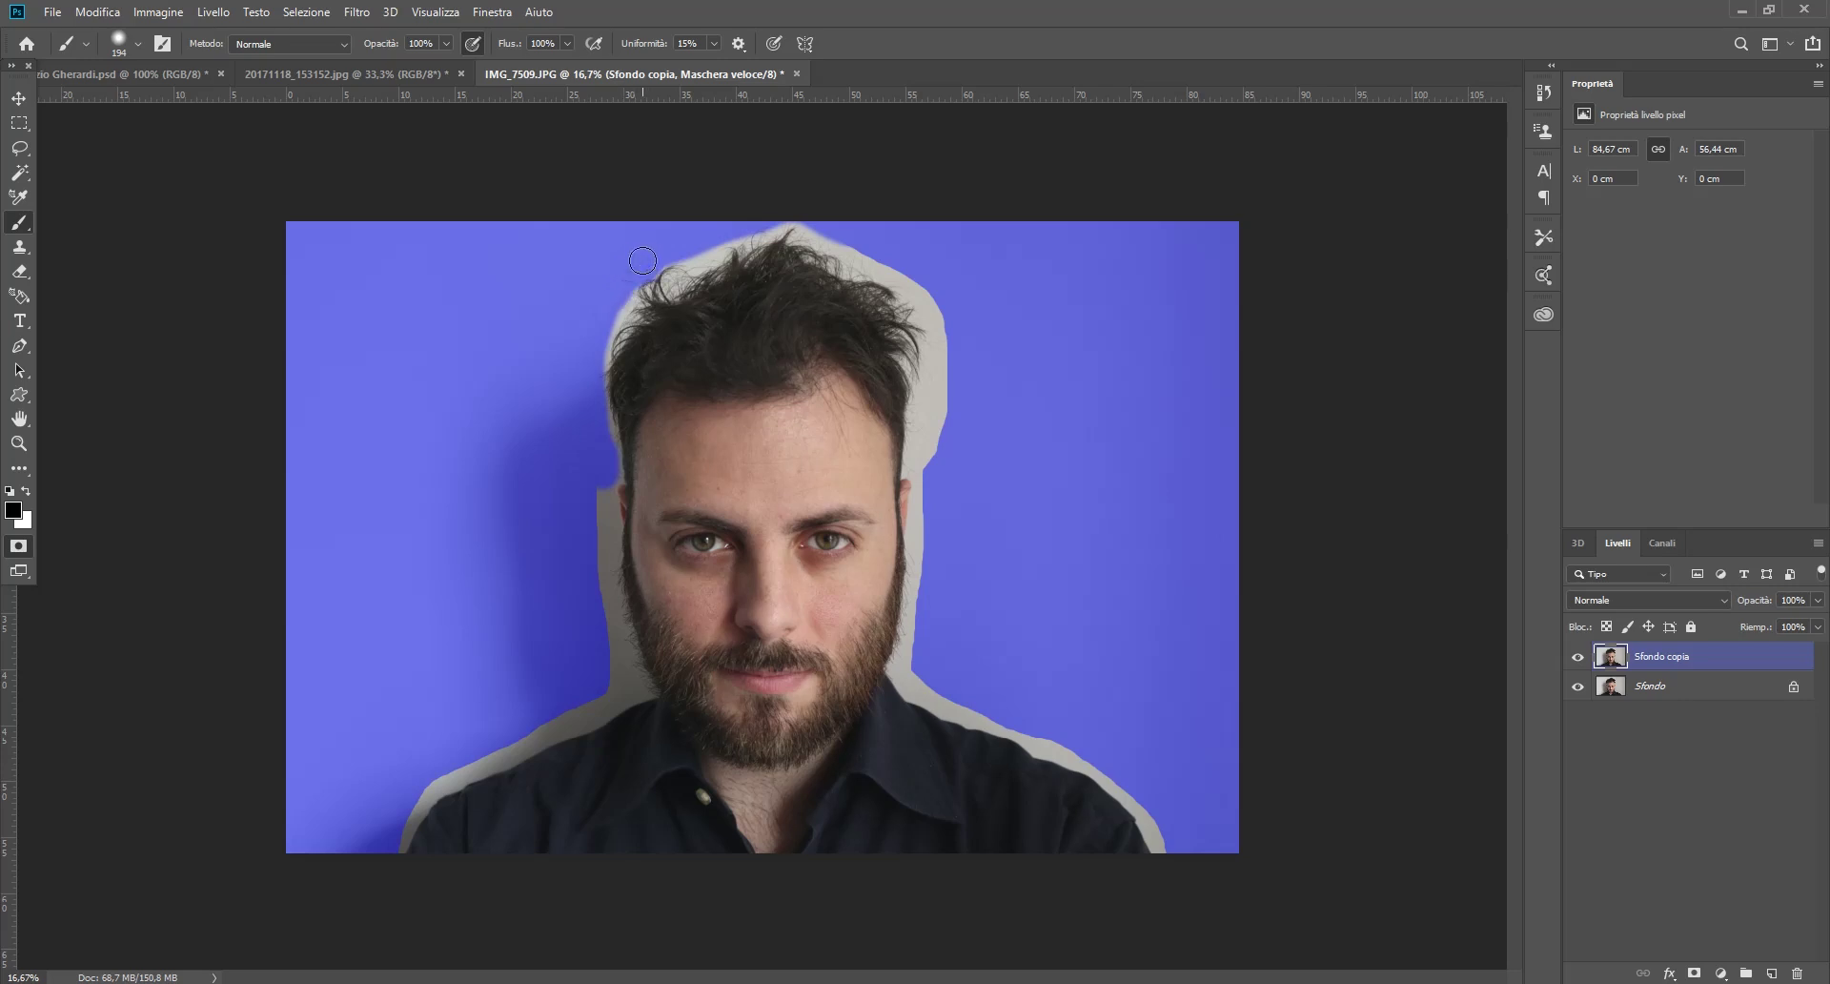
pyautogui.moveTo(621, 290); pyautogui.dragTo(610, 320)
pyautogui.moveTo(615, 482); pyautogui.dragTo(615, 711)
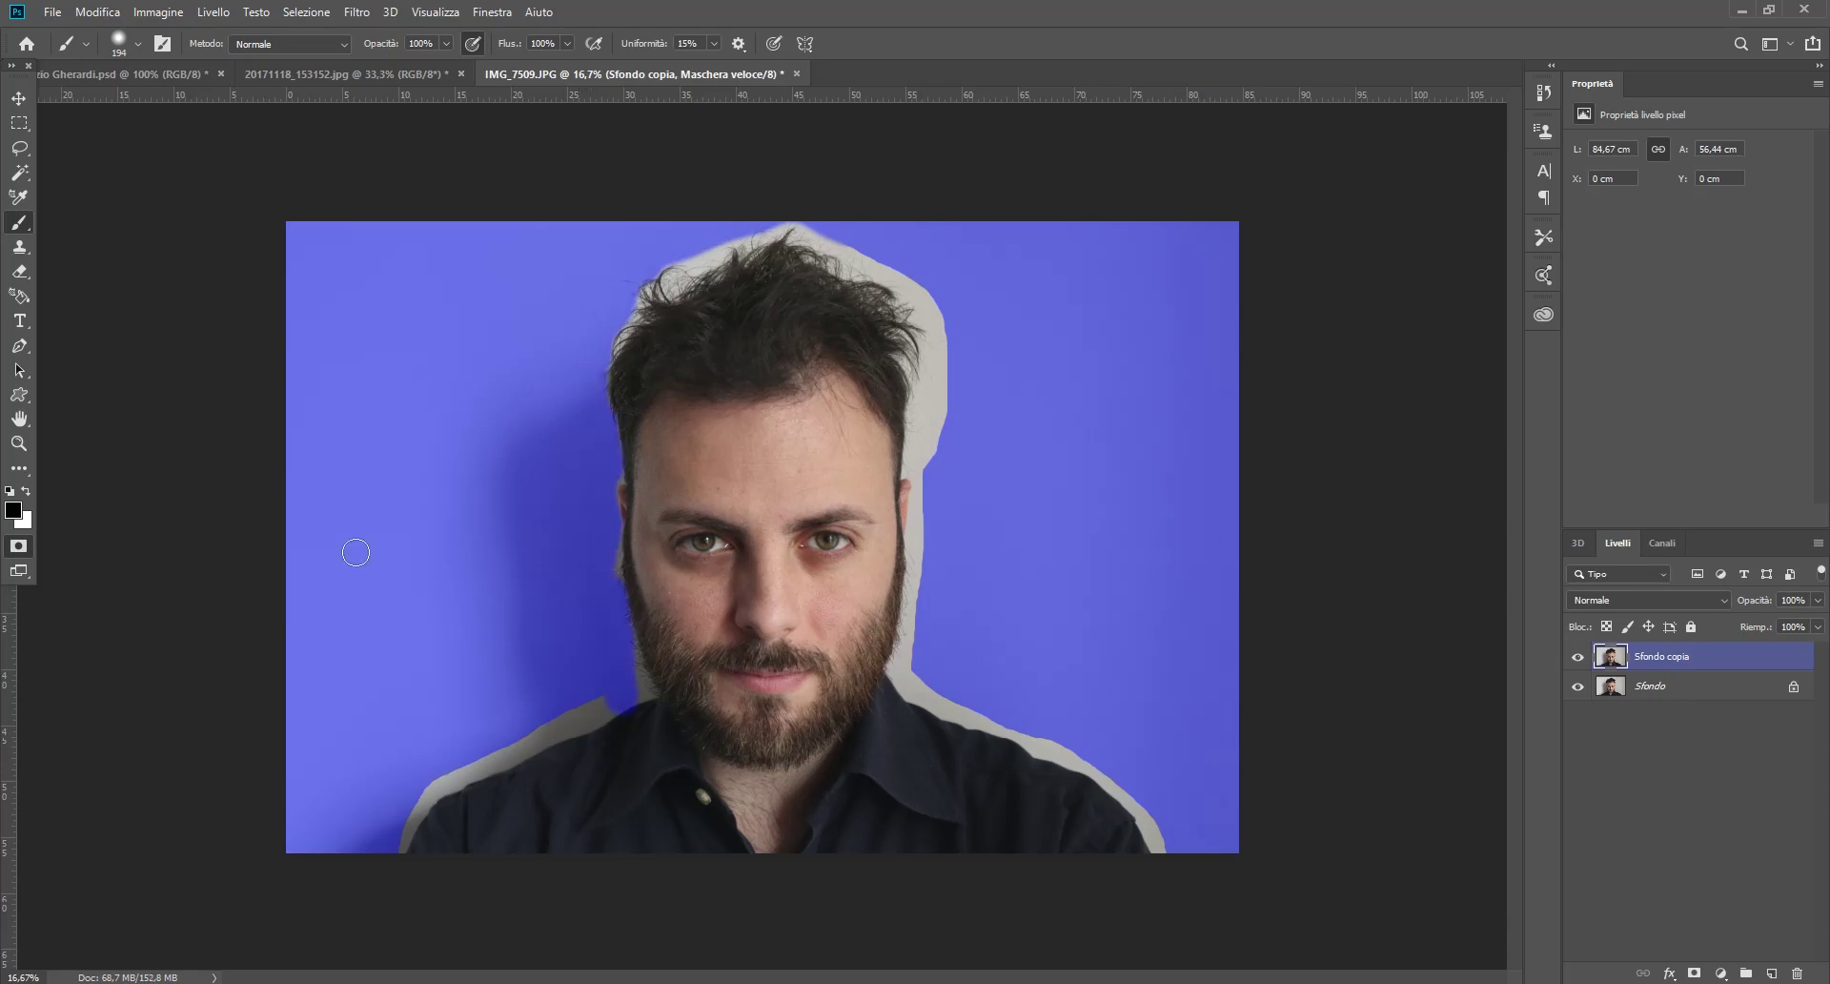
# Step: Zoom in on the face and mask the left beard edge along the jaw
pyautogui.click(34, 444)
pyautogui.click(599, 630)
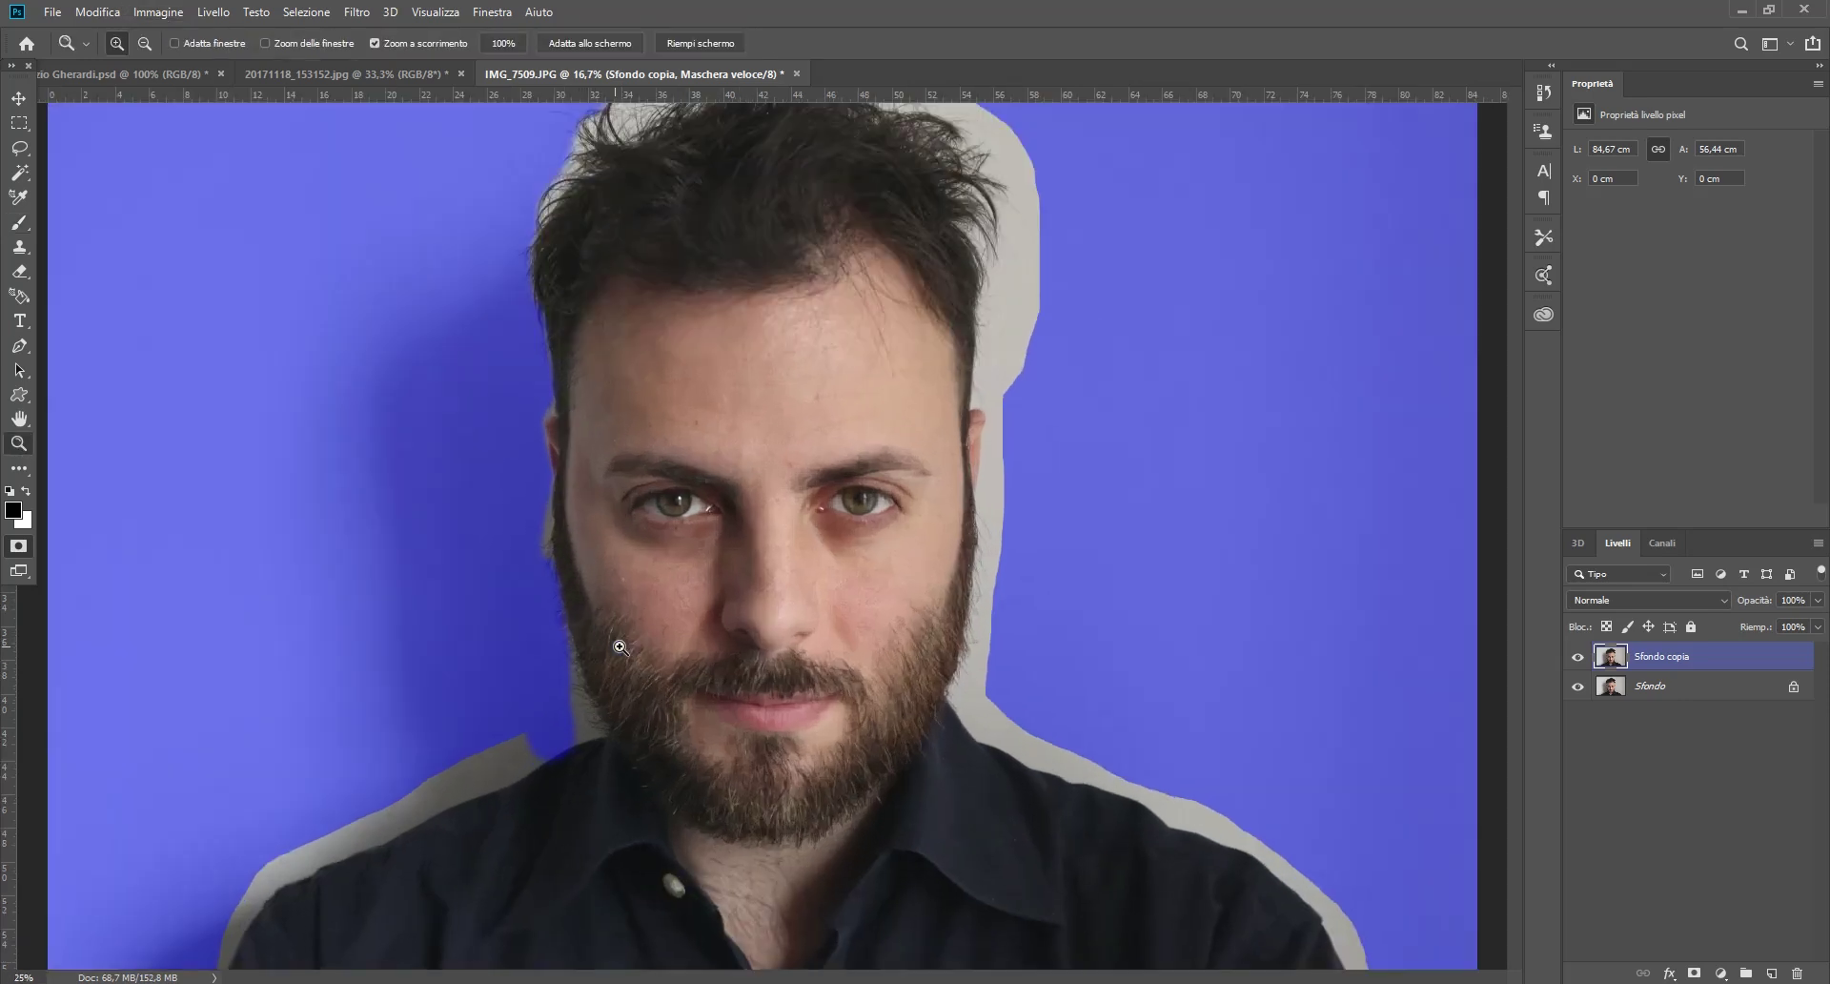
pyautogui.click(599, 629)
pyautogui.click(599, 629)
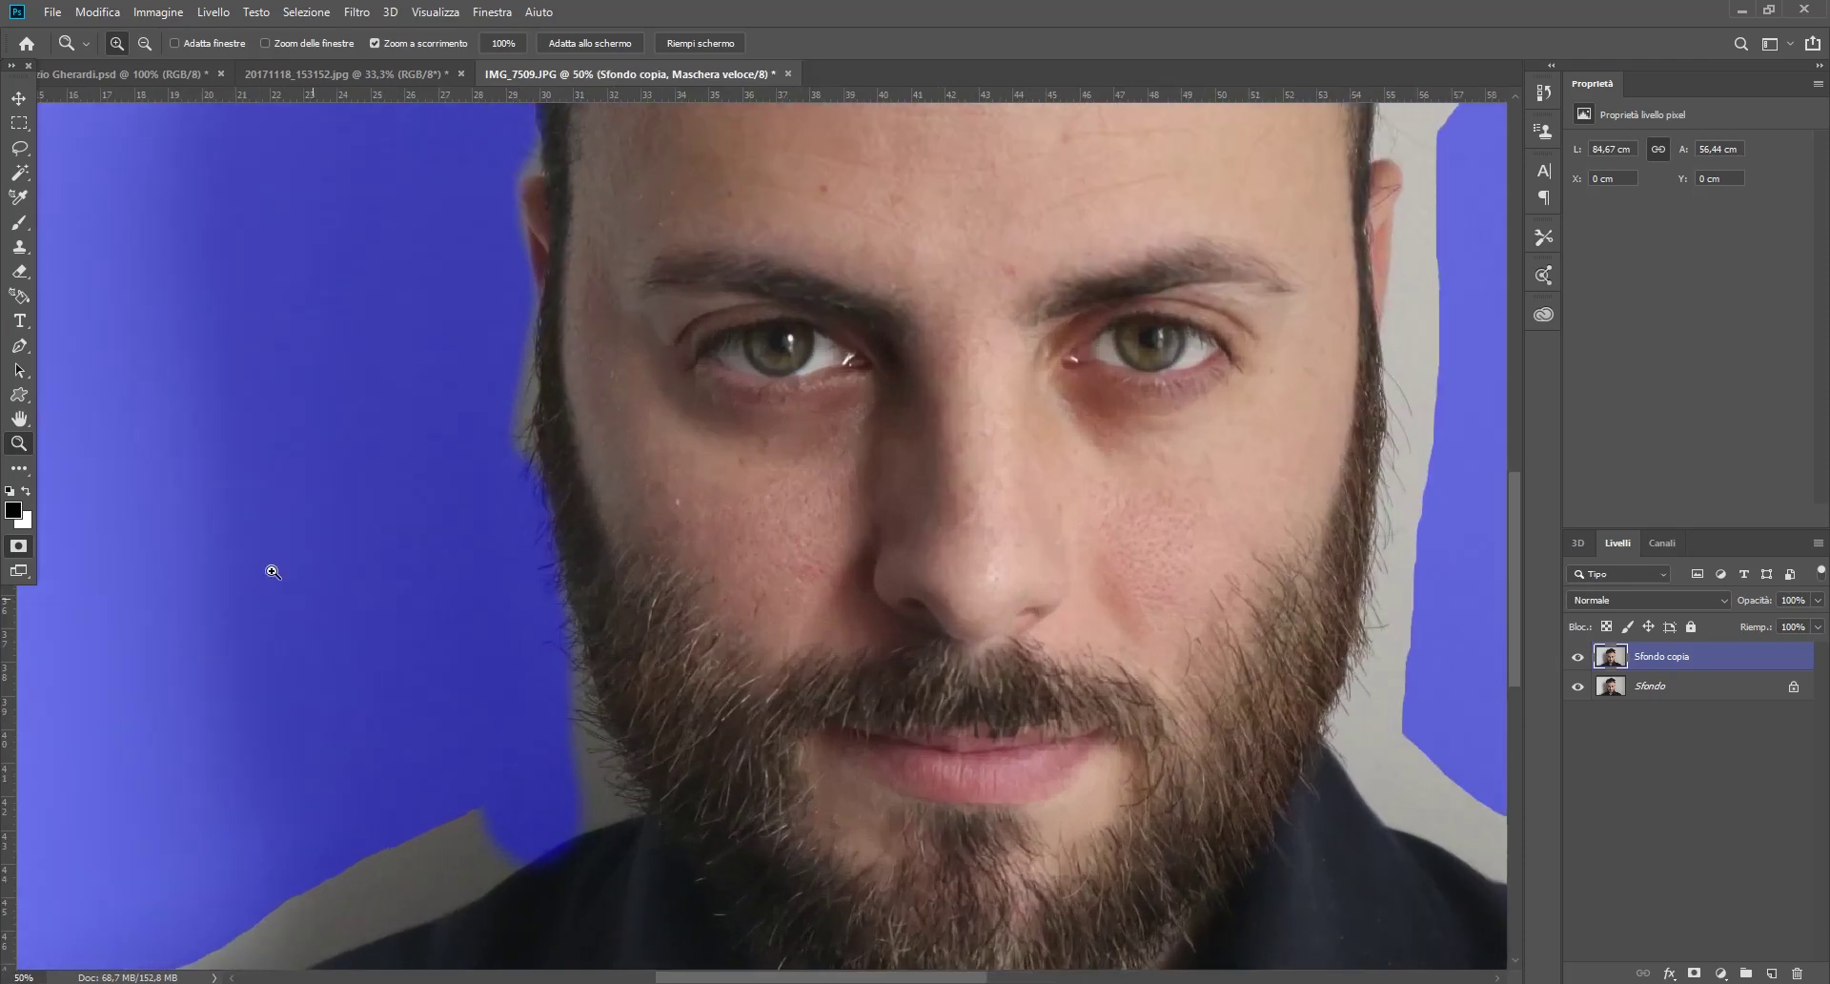
pyautogui.click(27, 220)
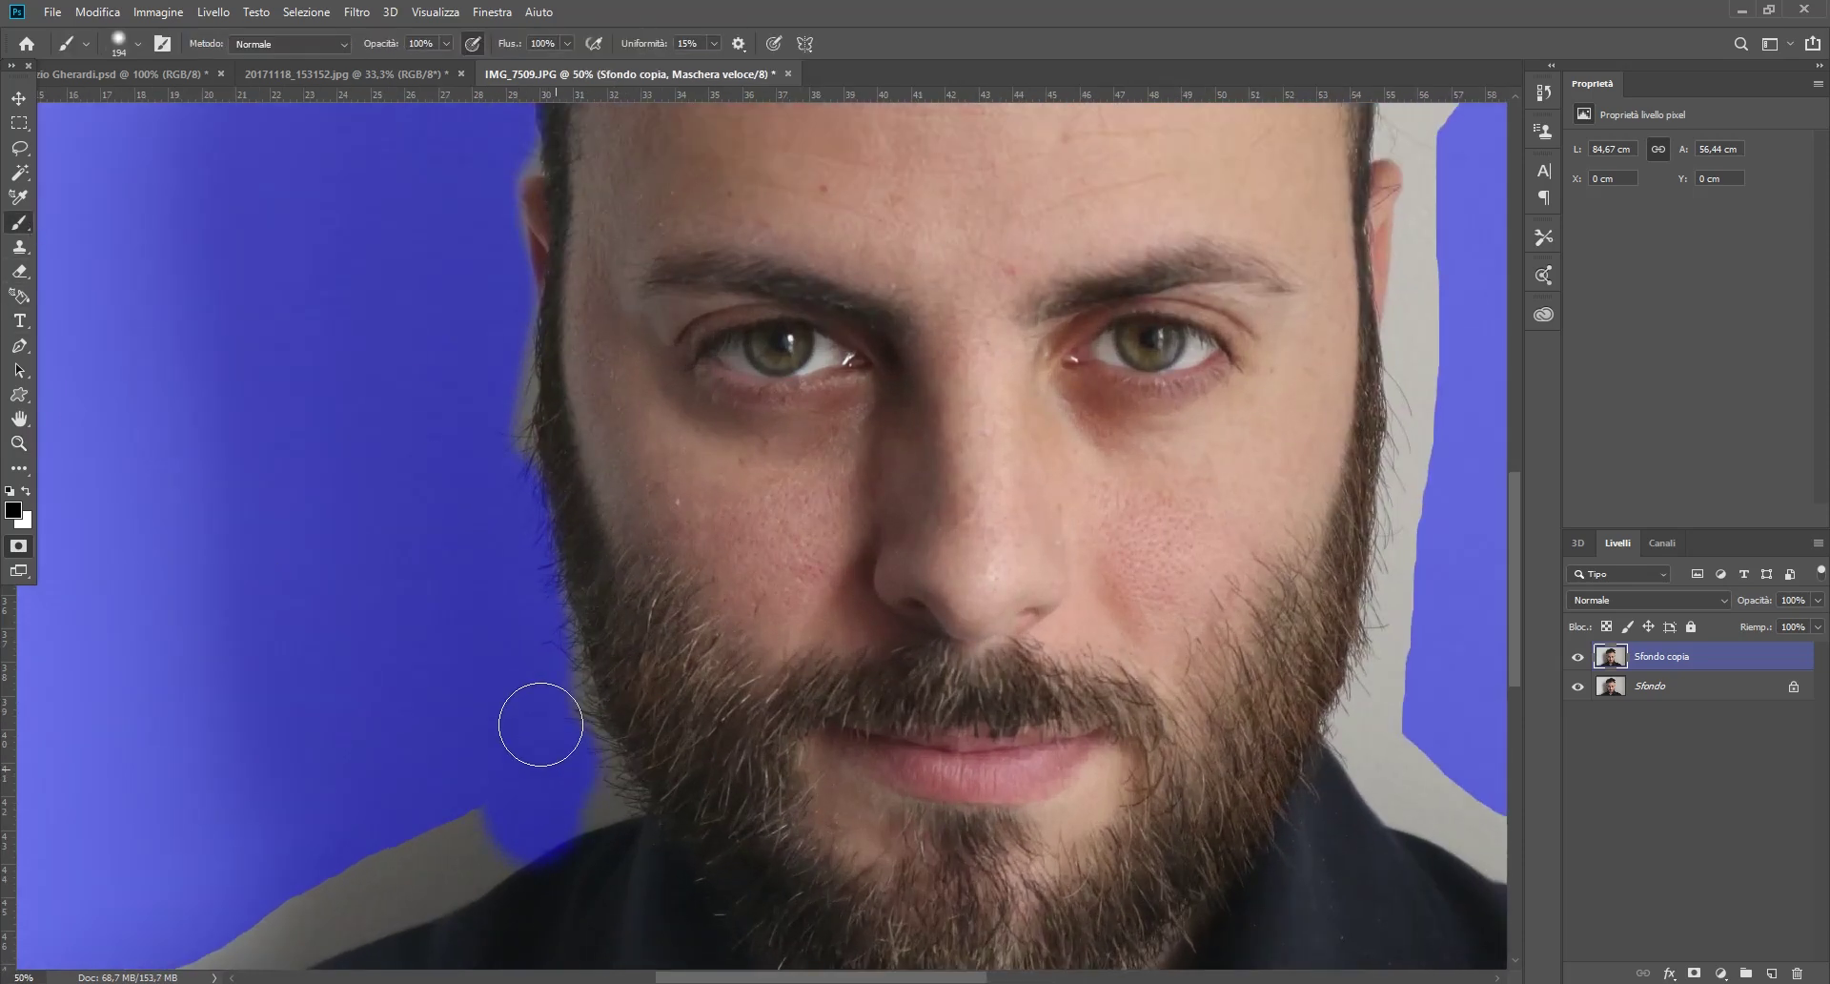
pyautogui.moveTo(540, 724)
pyautogui.mouseDown()
pyautogui.moveTo(495, 527)
pyautogui.moveTo(485, 366)
pyautogui.mouseUp()
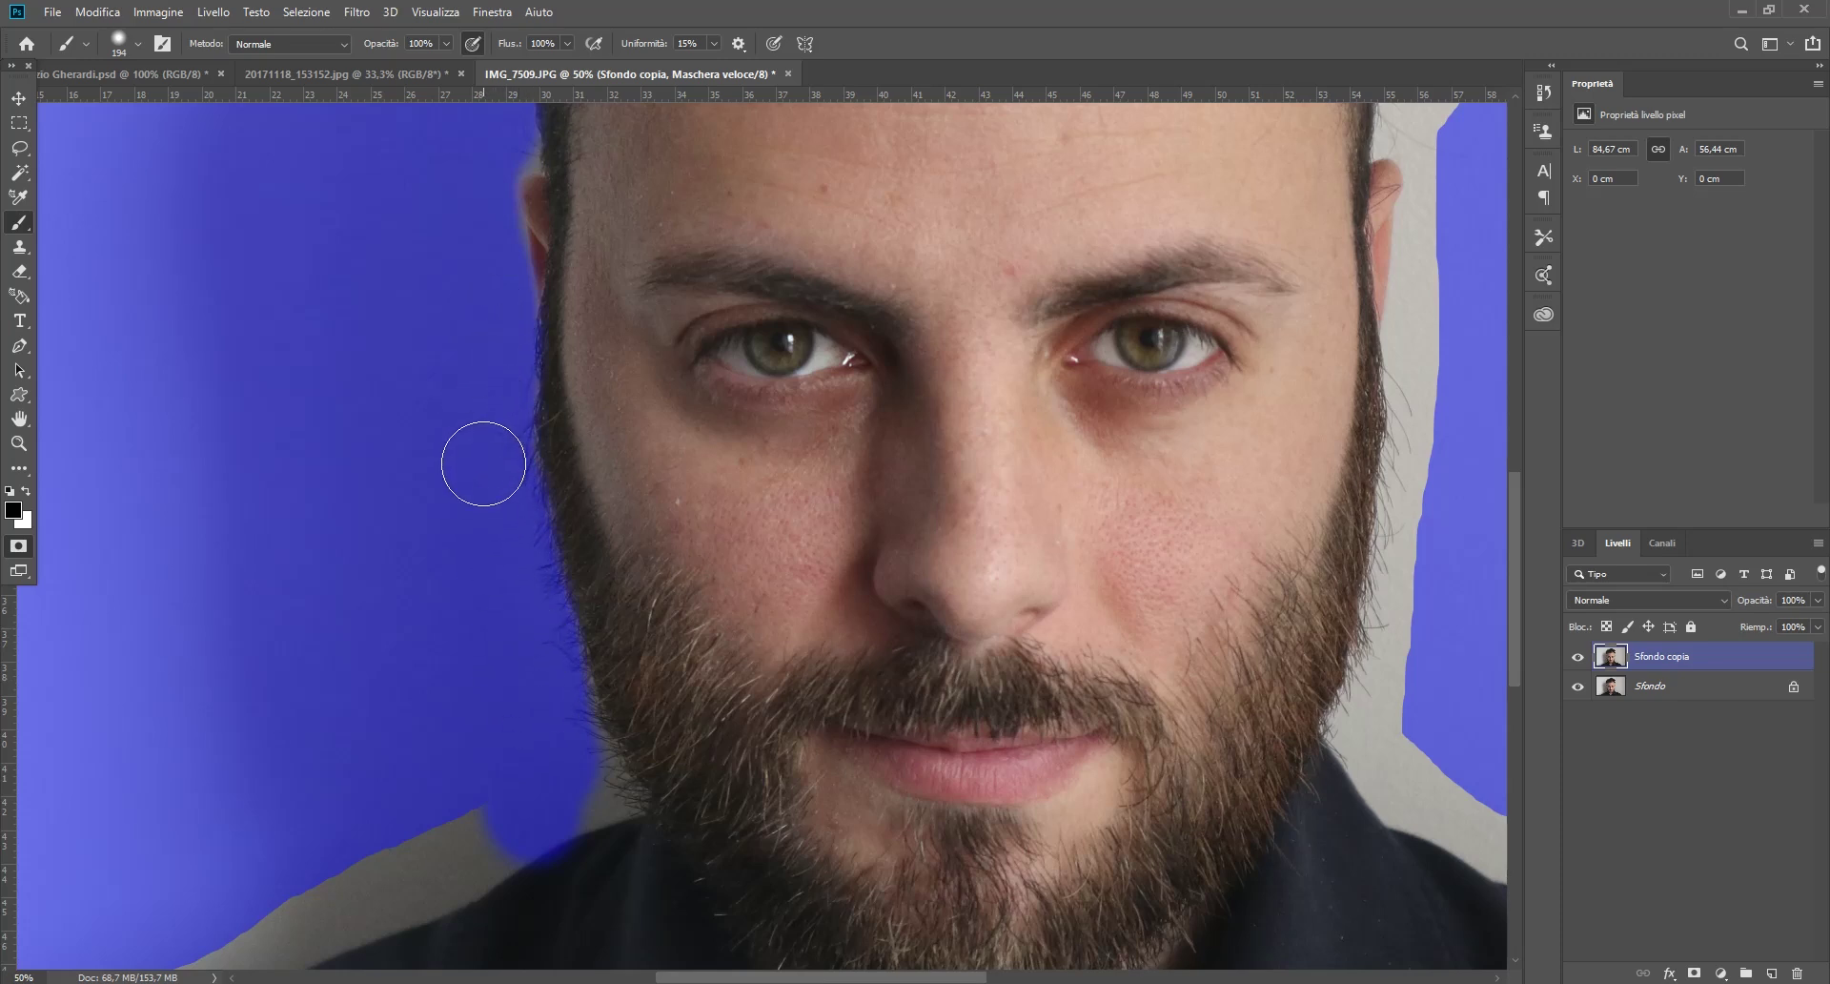
pyautogui.scroll(-2, 475, 610)
pyautogui.scroll(-1, 505, 658)
pyautogui.moveTo(569, 708)
pyautogui.mouseDown()
pyautogui.moveTo(544, 605)
pyautogui.moveTo(574, 703)
pyautogui.moveTo(575, 685)
pyautogui.moveTo(449, 759)
pyautogui.moveTo(306, 800)
pyautogui.moveTo(434, 744)
pyautogui.moveTo(442, 764)
pyautogui.moveTo(384, 792)
pyautogui.moveTo(409, 752)
pyautogui.moveTo(477, 746)
pyautogui.moveTo(204, 870)
pyautogui.moveTo(454, 723)
pyautogui.moveTo(568, 683)
pyautogui.moveTo(640, 719)
pyautogui.mouseUp()
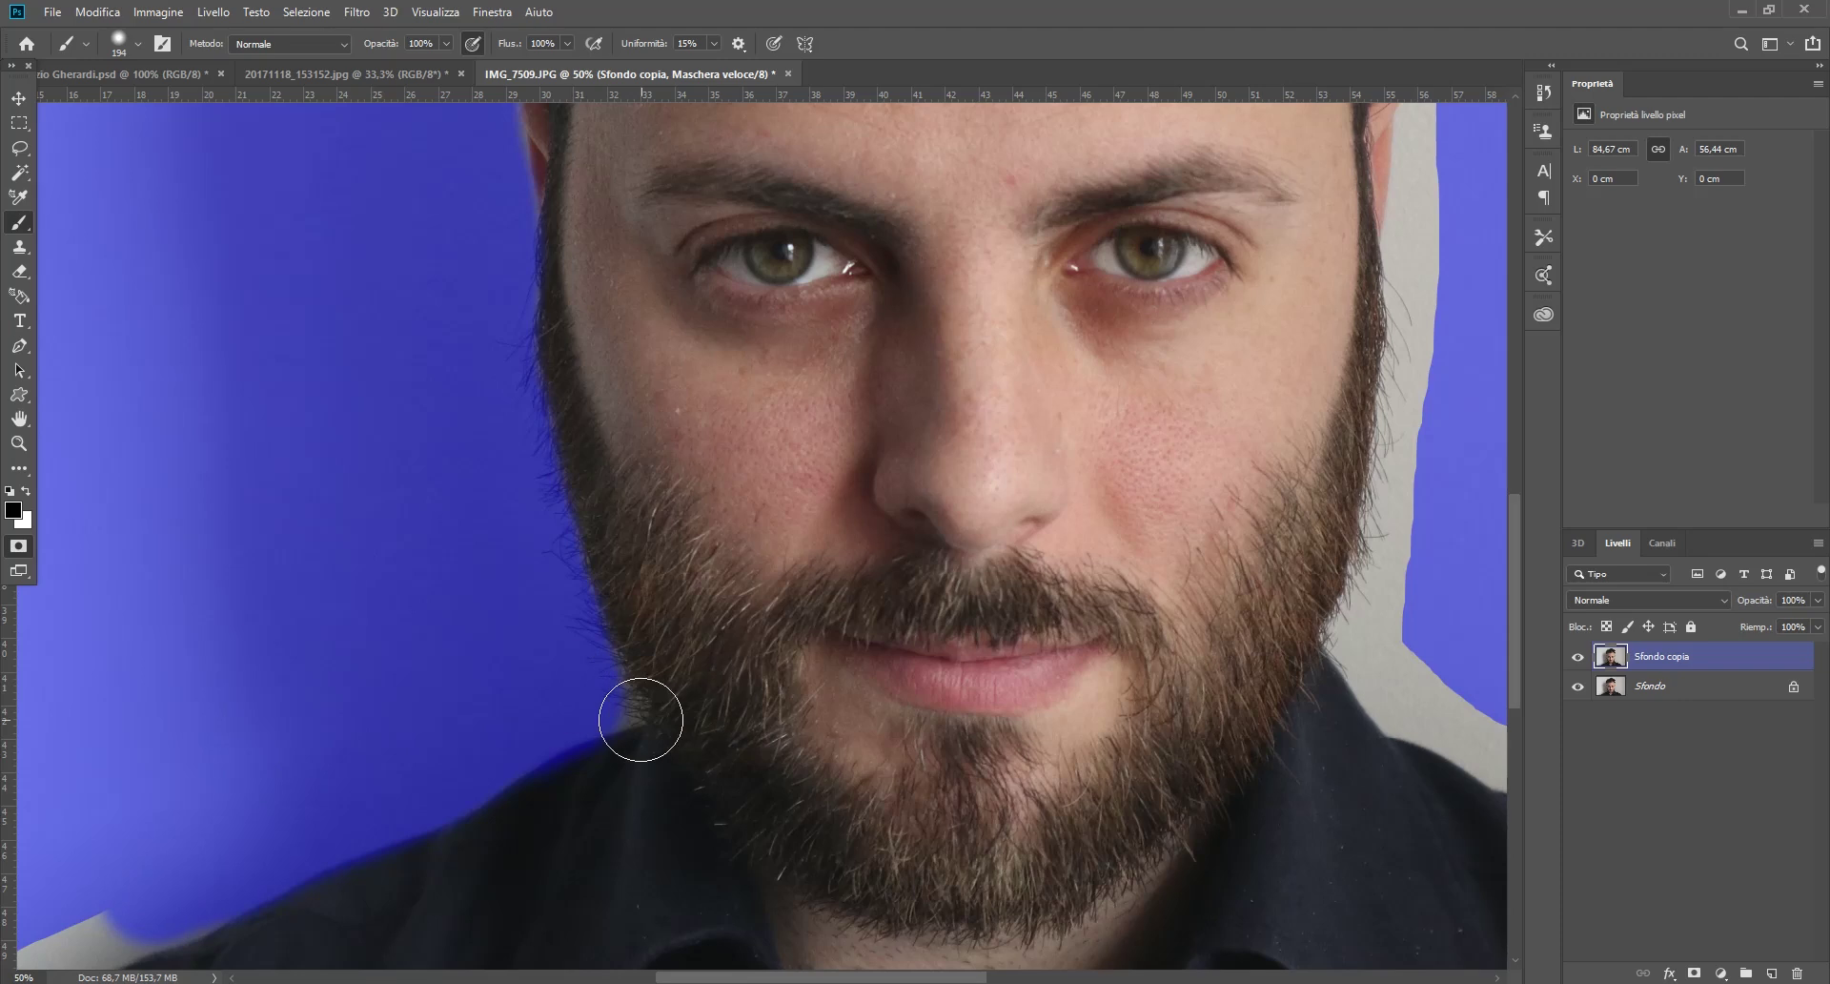
# Step: With a 50 px brush, mask the right jaw and beard edges
pyautogui.rightClick(641, 720)
pyautogui.moveTo(822, 727); pyautogui.dragTo(785, 727)
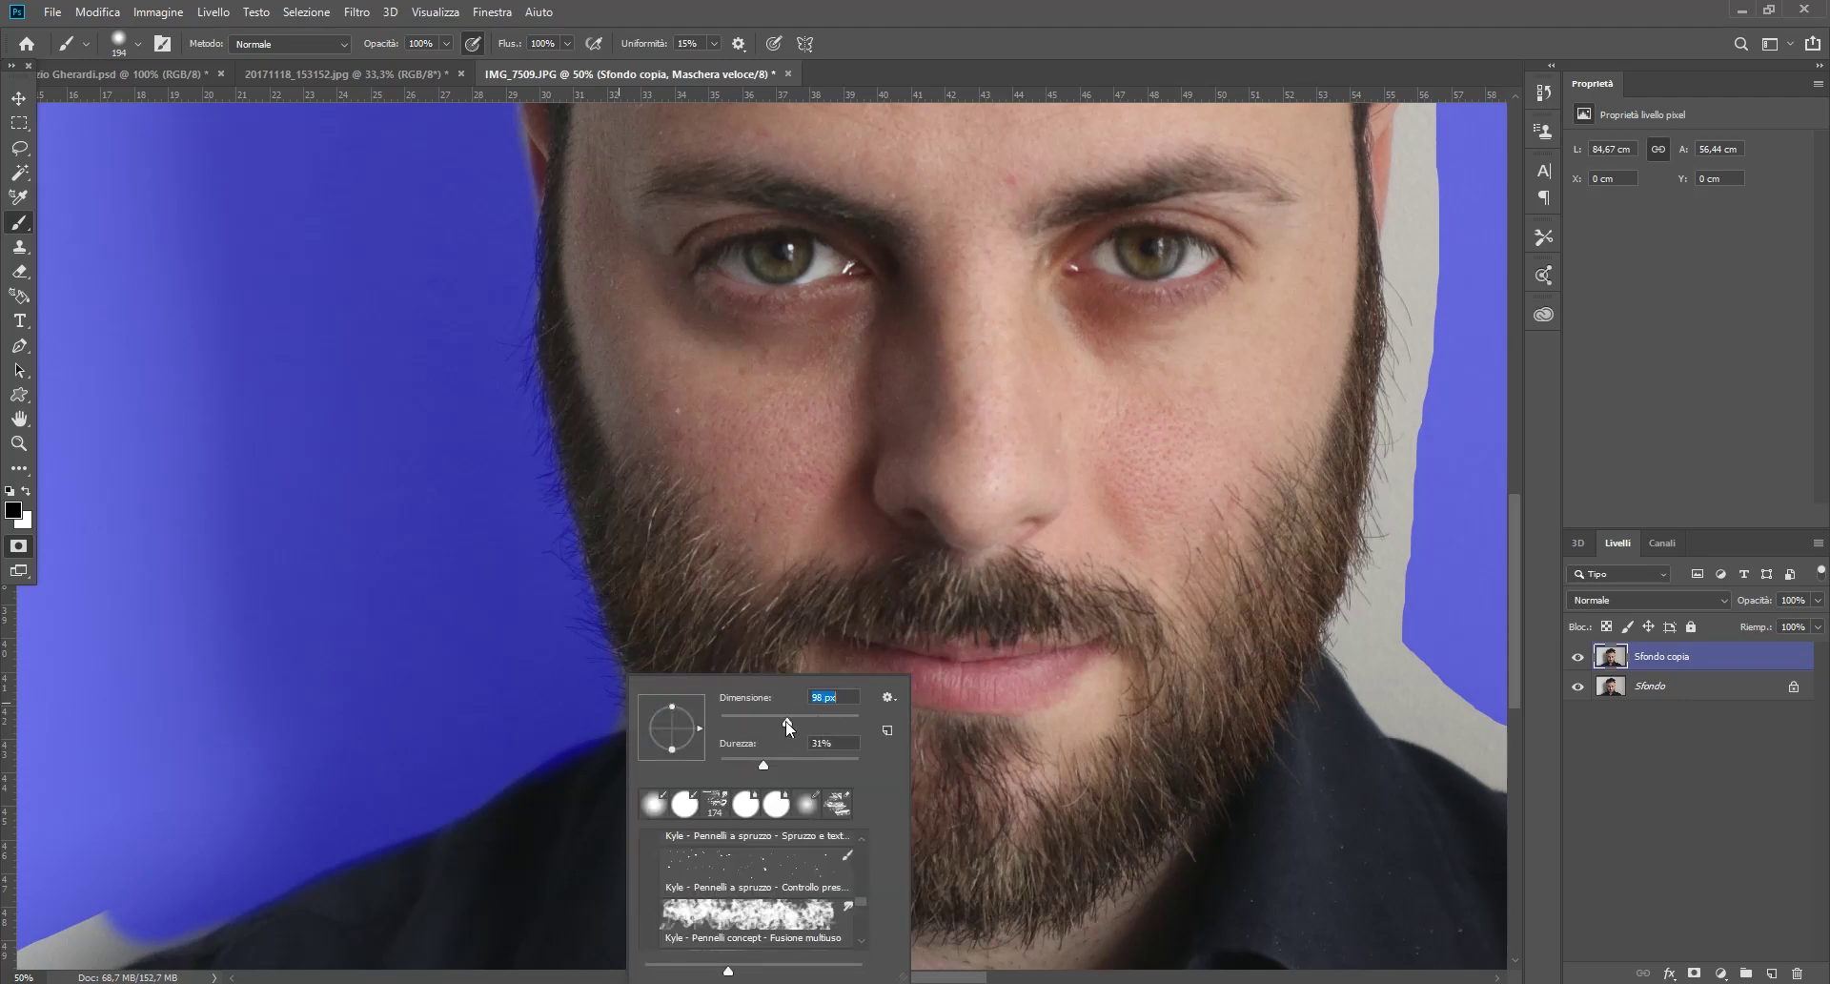
pyautogui.press('Return')
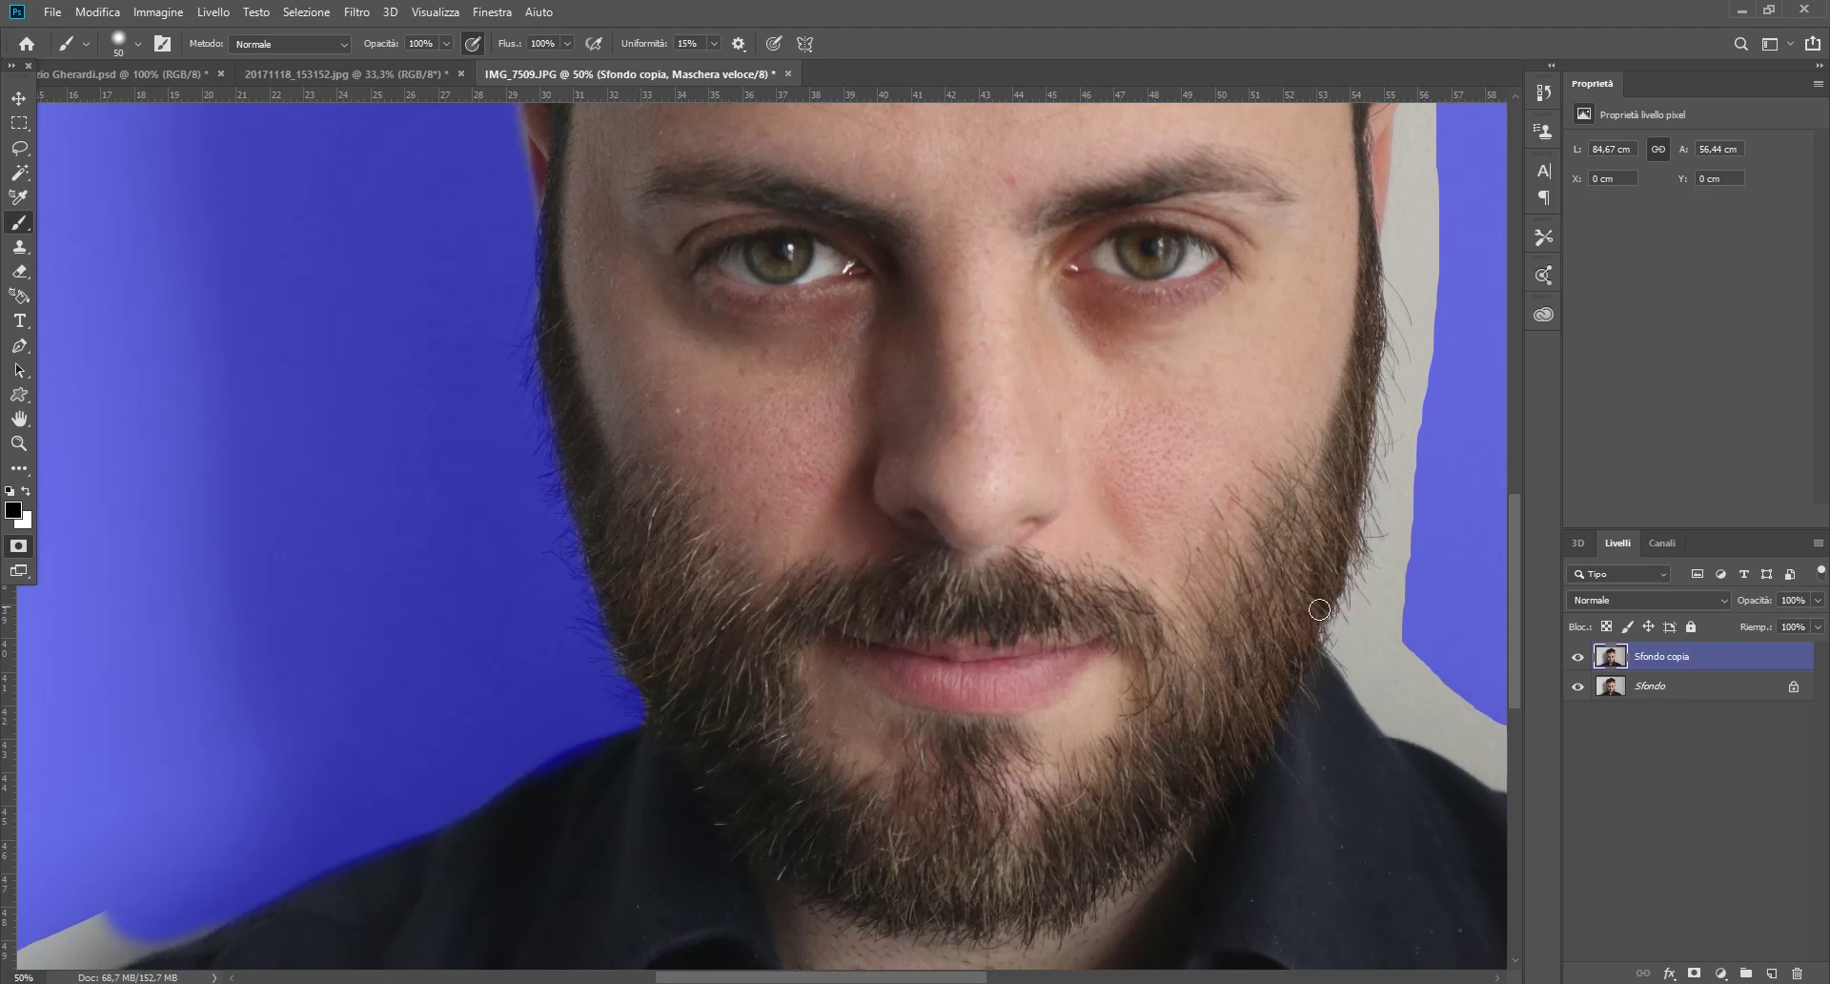
pyautogui.moveTo(1335, 636)
pyautogui.mouseDown()
pyautogui.moveTo(1355, 605)
pyautogui.moveTo(1352, 672)
pyautogui.moveTo(1455, 745)
pyautogui.mouseUp()
pyautogui.moveTo(1353, 609)
pyautogui.mouseDown()
pyautogui.moveTo(1417, 334)
pyautogui.moveTo(1394, 394)
pyautogui.mouseUp()
pyautogui.click(1396, 293)
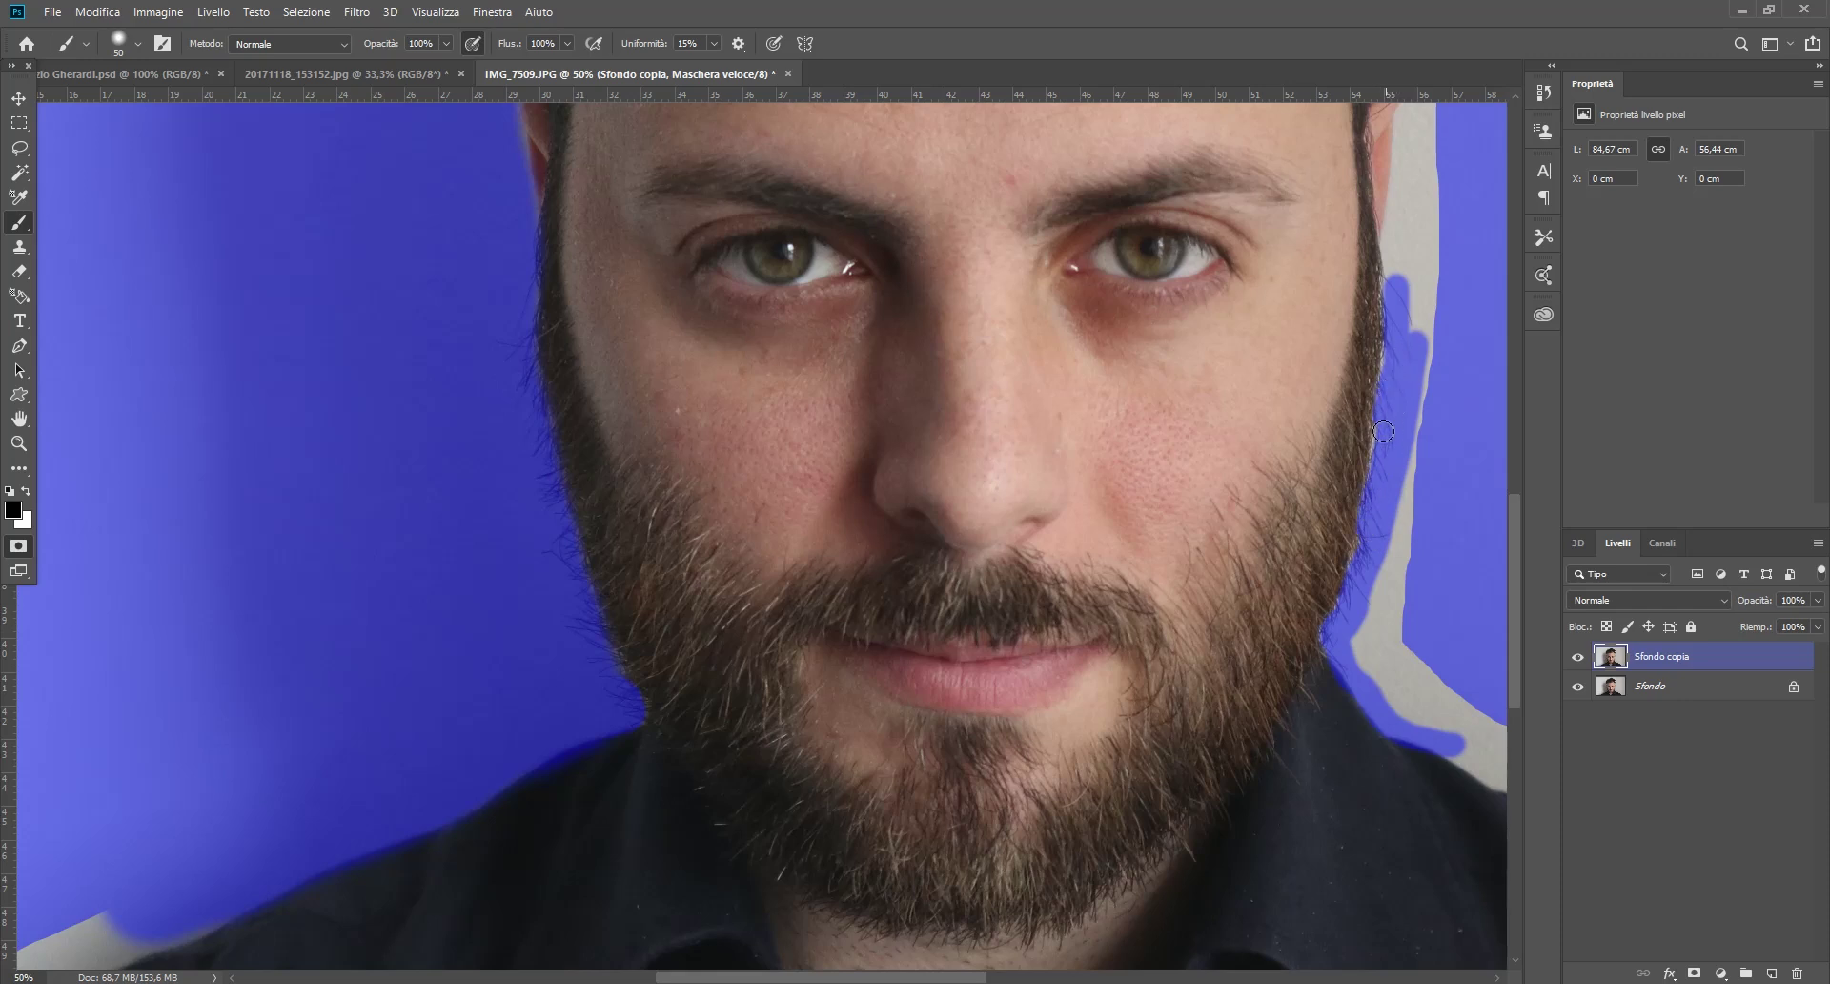
pyautogui.moveTo(1378, 474)
pyautogui.mouseDown()
pyautogui.moveTo(1373, 610)
pyautogui.moveTo(1406, 676)
pyautogui.moveTo(1419, 371)
pyautogui.moveTo(1398, 609)
pyautogui.mouseUp()
# Step: With a 181 px brush, mask the grey strip along the neck and shoulder
pyautogui.rightClick(1411, 583)
pyautogui.moveTo(1561, 631); pyautogui.dragTo(1598, 633)
pyautogui.press('Return')
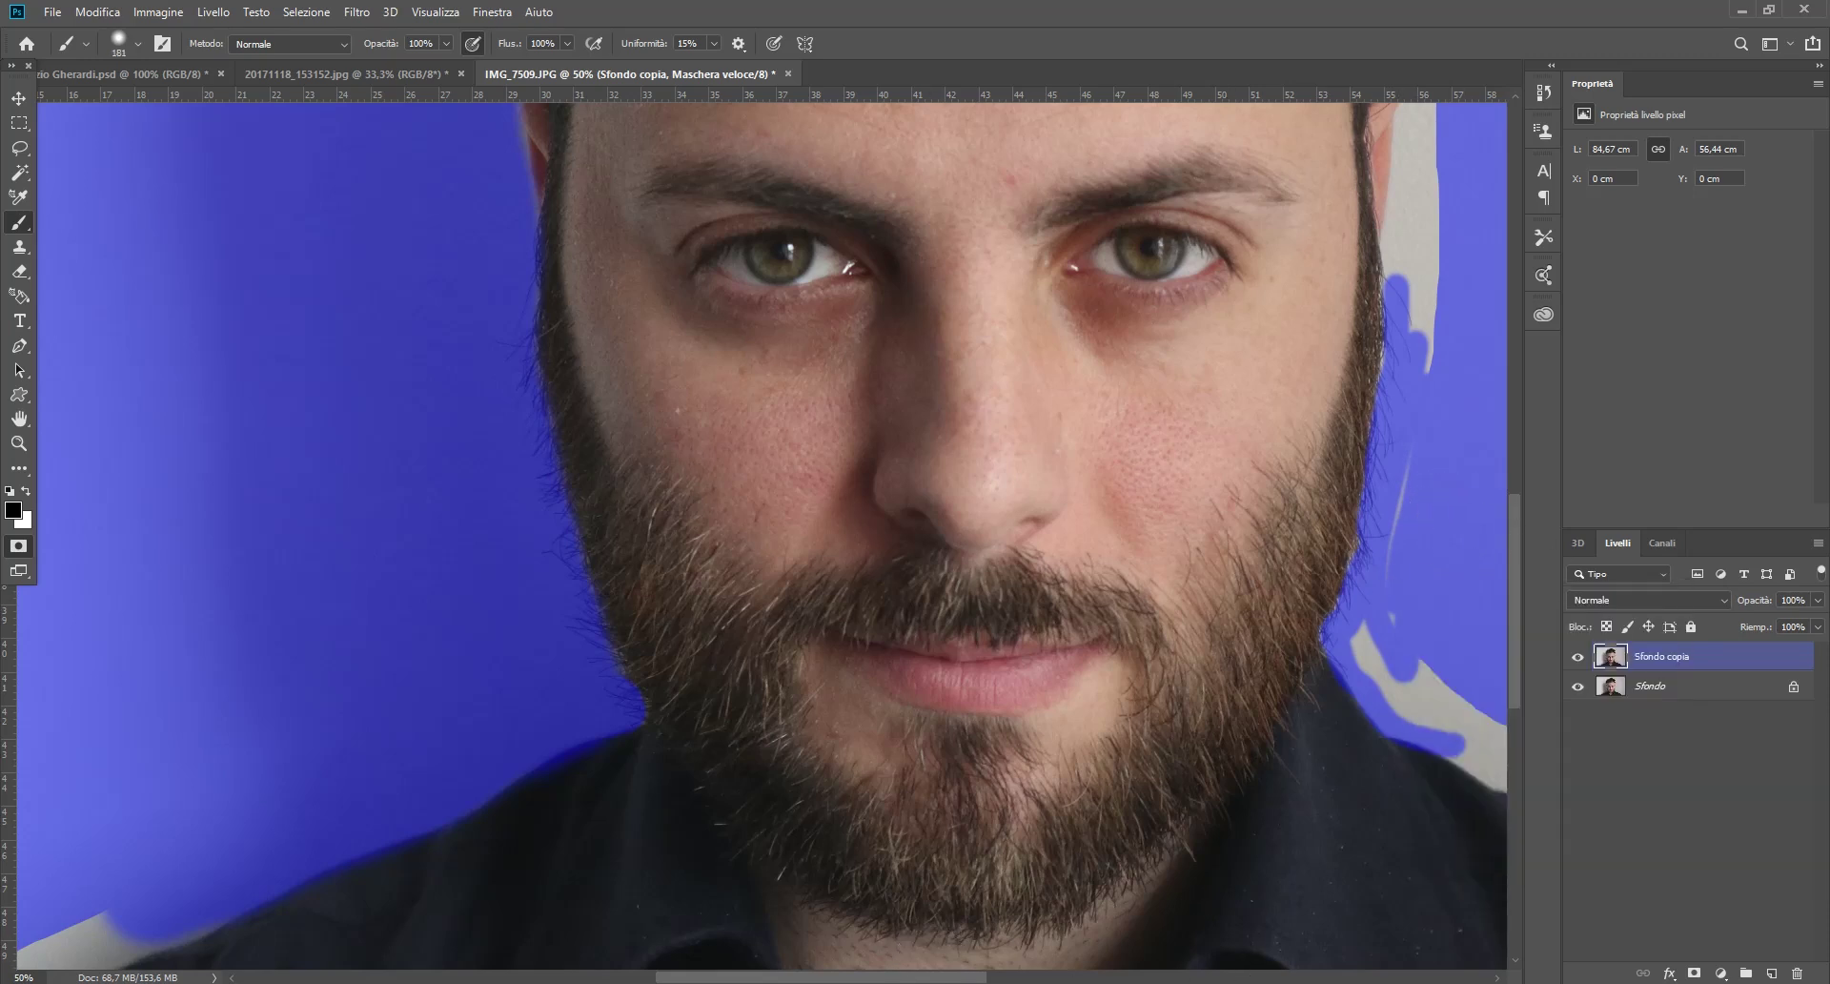
pyautogui.moveTo(911, 977); pyautogui.dragTo(1006, 977)
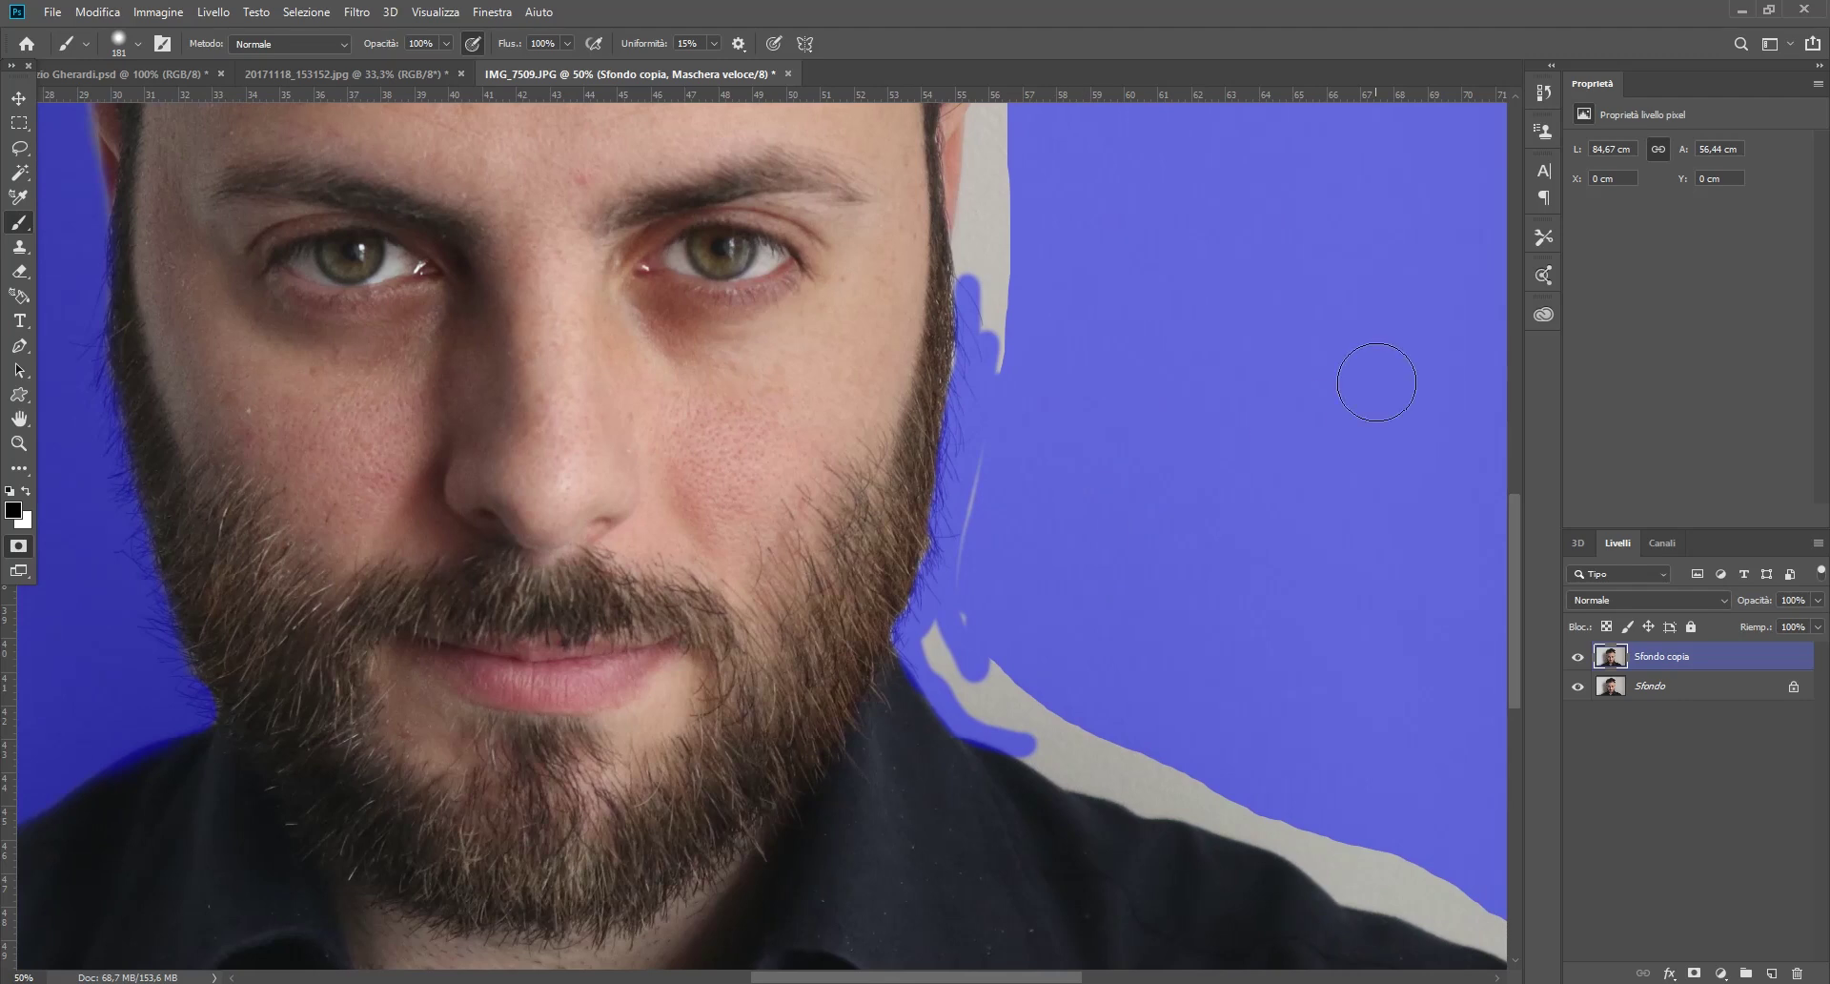
pyautogui.moveTo(1121, 673)
pyautogui.mouseDown()
pyautogui.moveTo(996, 570)
pyautogui.moveTo(996, 324)
pyautogui.moveTo(1034, 738)
pyautogui.moveTo(1002, 688)
pyautogui.moveTo(1267, 811)
pyautogui.moveTo(1106, 782)
pyautogui.moveTo(1062, 735)
pyautogui.moveTo(1144, 767)
pyautogui.moveTo(1078, 762)
pyautogui.moveTo(1149, 743)
pyautogui.moveTo(1369, 838)
pyautogui.moveTo(1242, 801)
pyautogui.mouseUp()
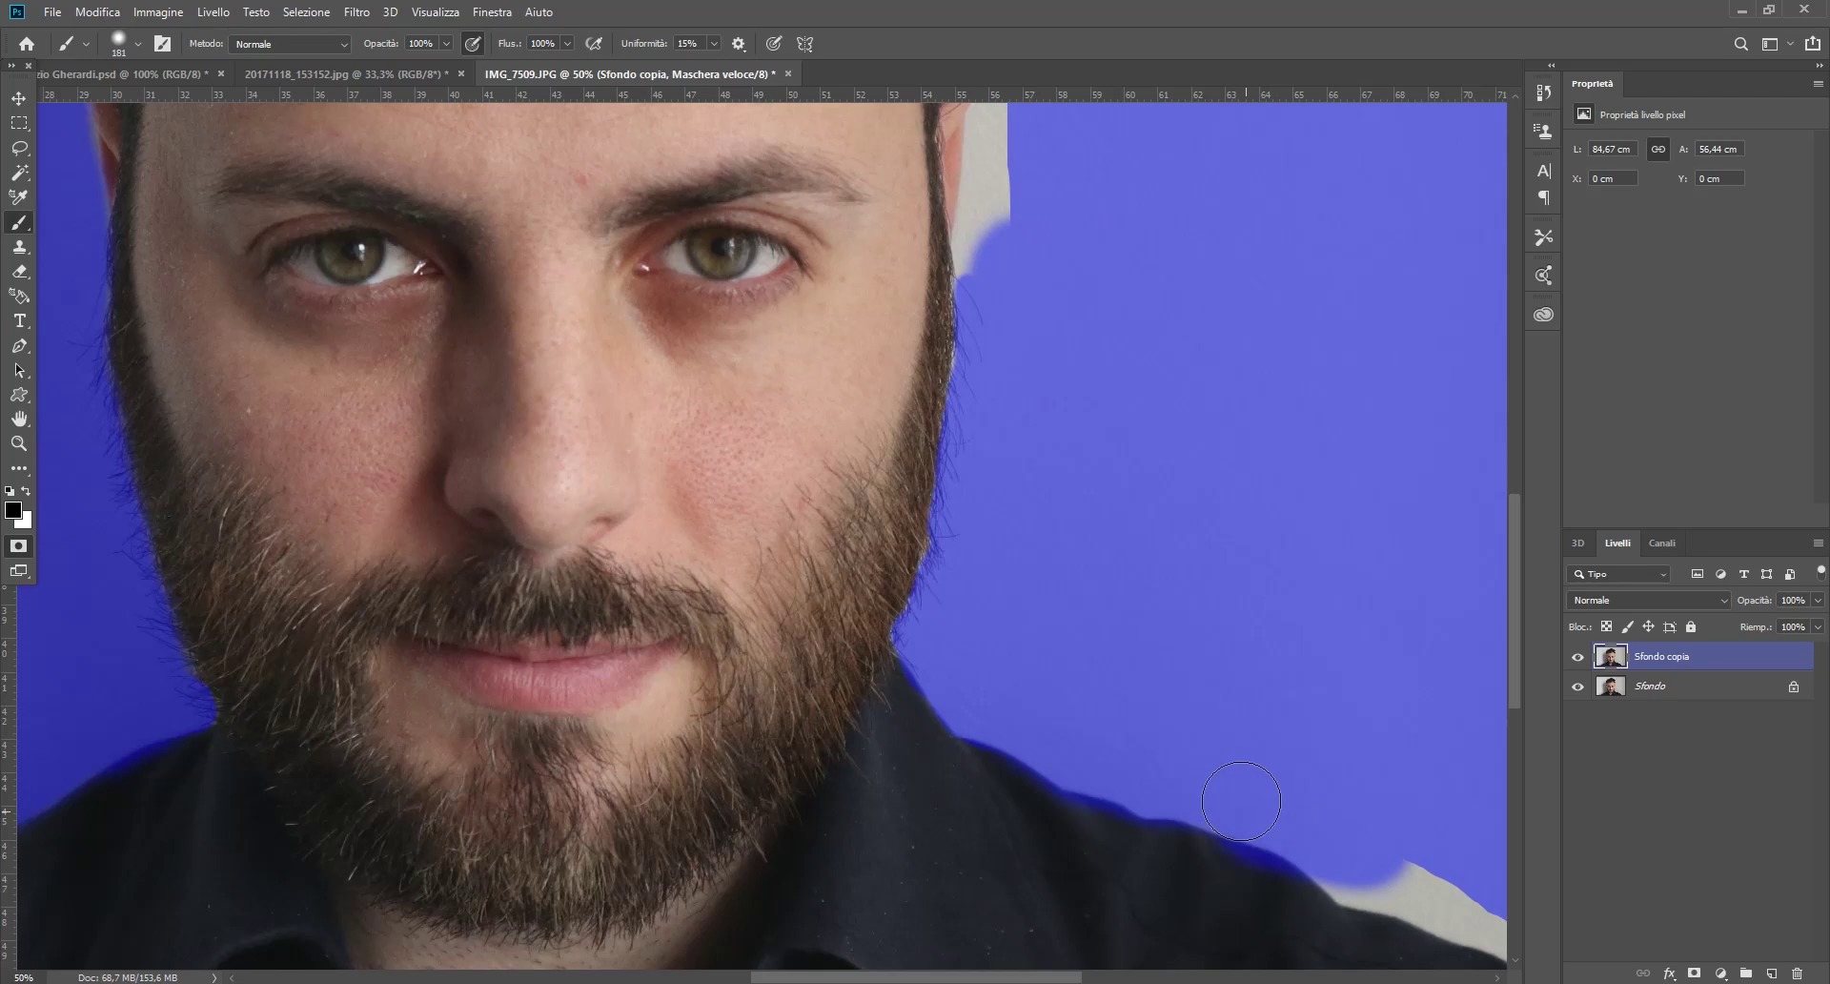
# Step: Erase excess mask along the shoulder, then repaint the patch and shoulder edge
pyautogui.click(27, 491)
pyautogui.moveTo(1058, 838)
pyautogui.mouseDown()
pyautogui.moveTo(1002, 813)
pyautogui.moveTo(1248, 905)
pyautogui.mouseUp()
pyautogui.rightClick(1178, 624)
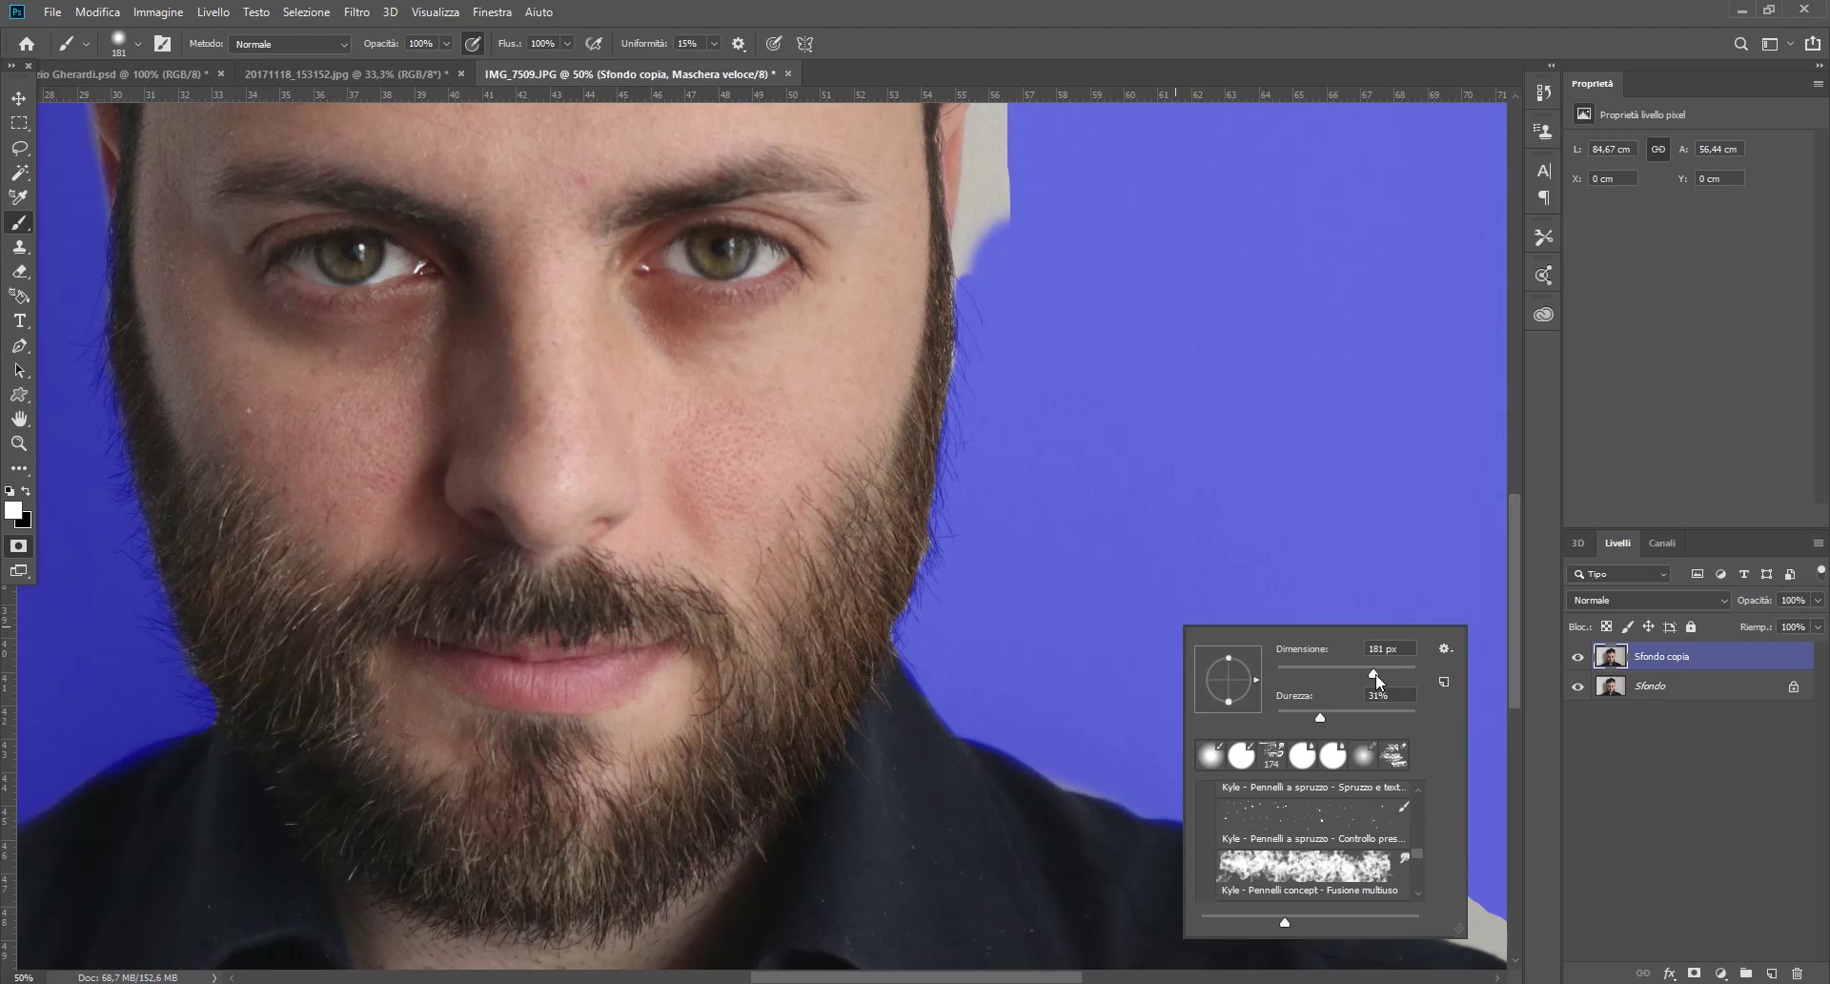
pyautogui.moveTo(1062, 716); pyautogui.dragTo(1065, 737)
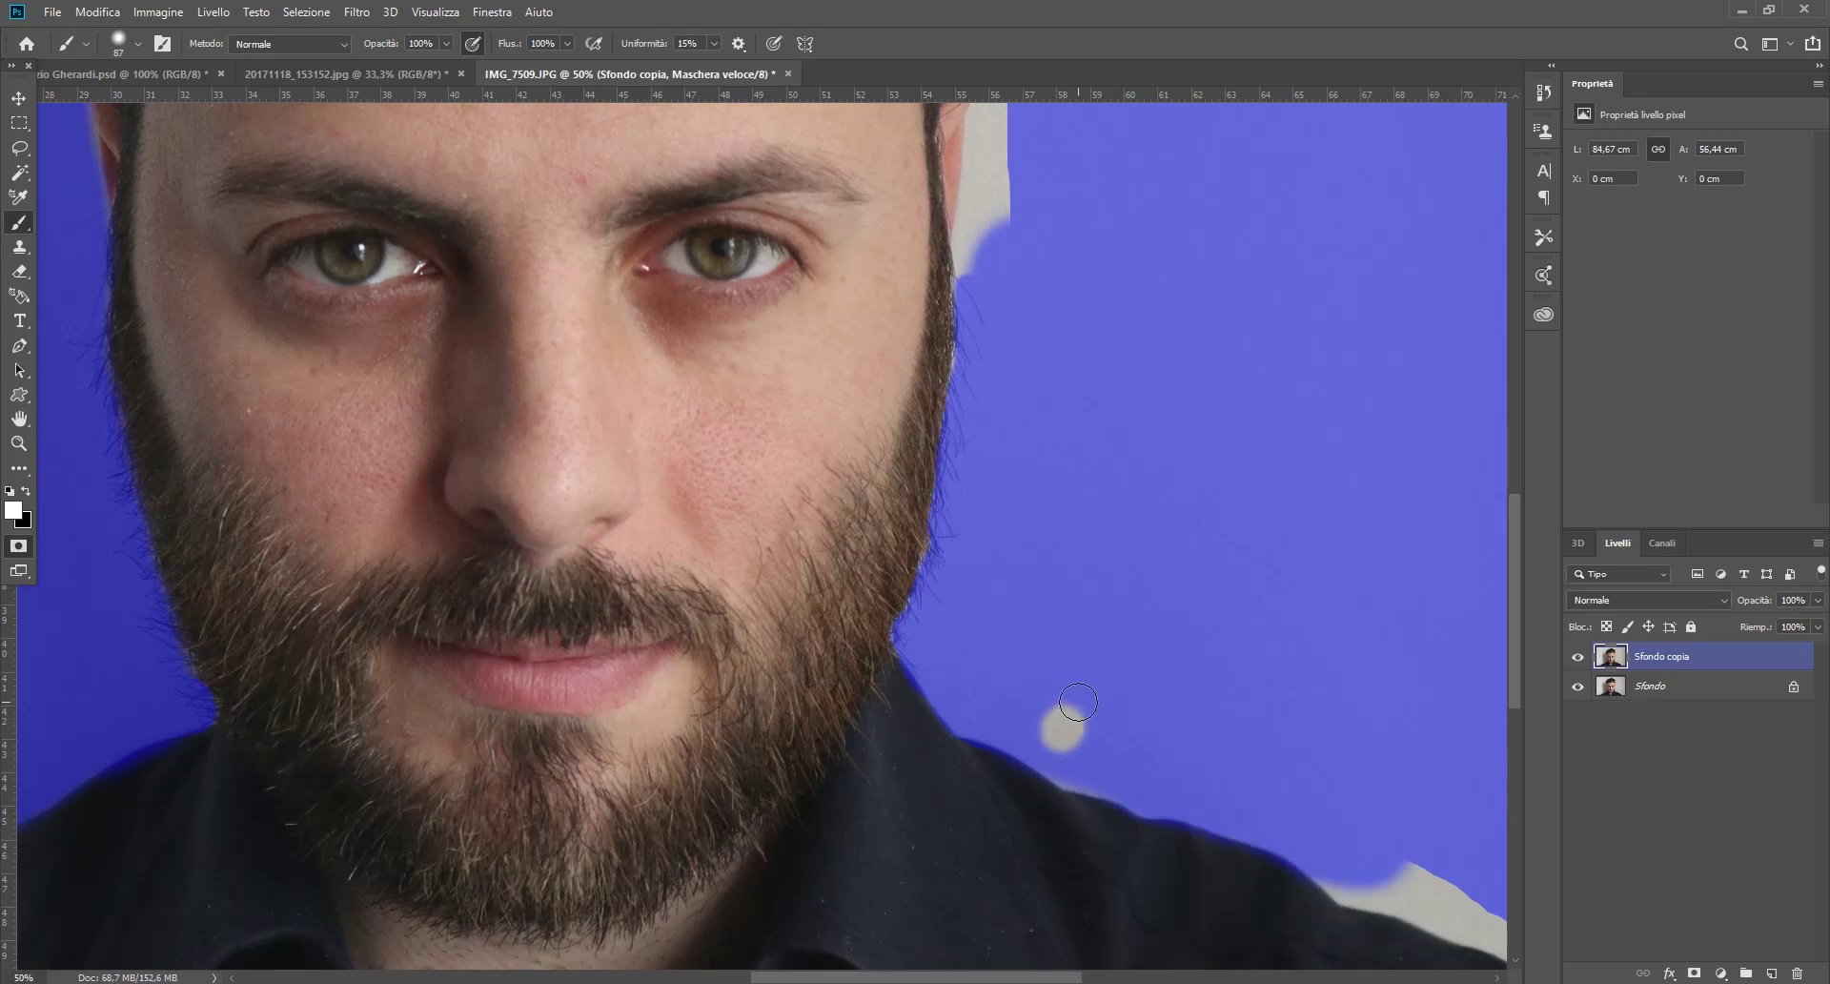
pyautogui.click(26, 490)
pyautogui.moveTo(1074, 721); pyautogui.dragTo(1057, 734)
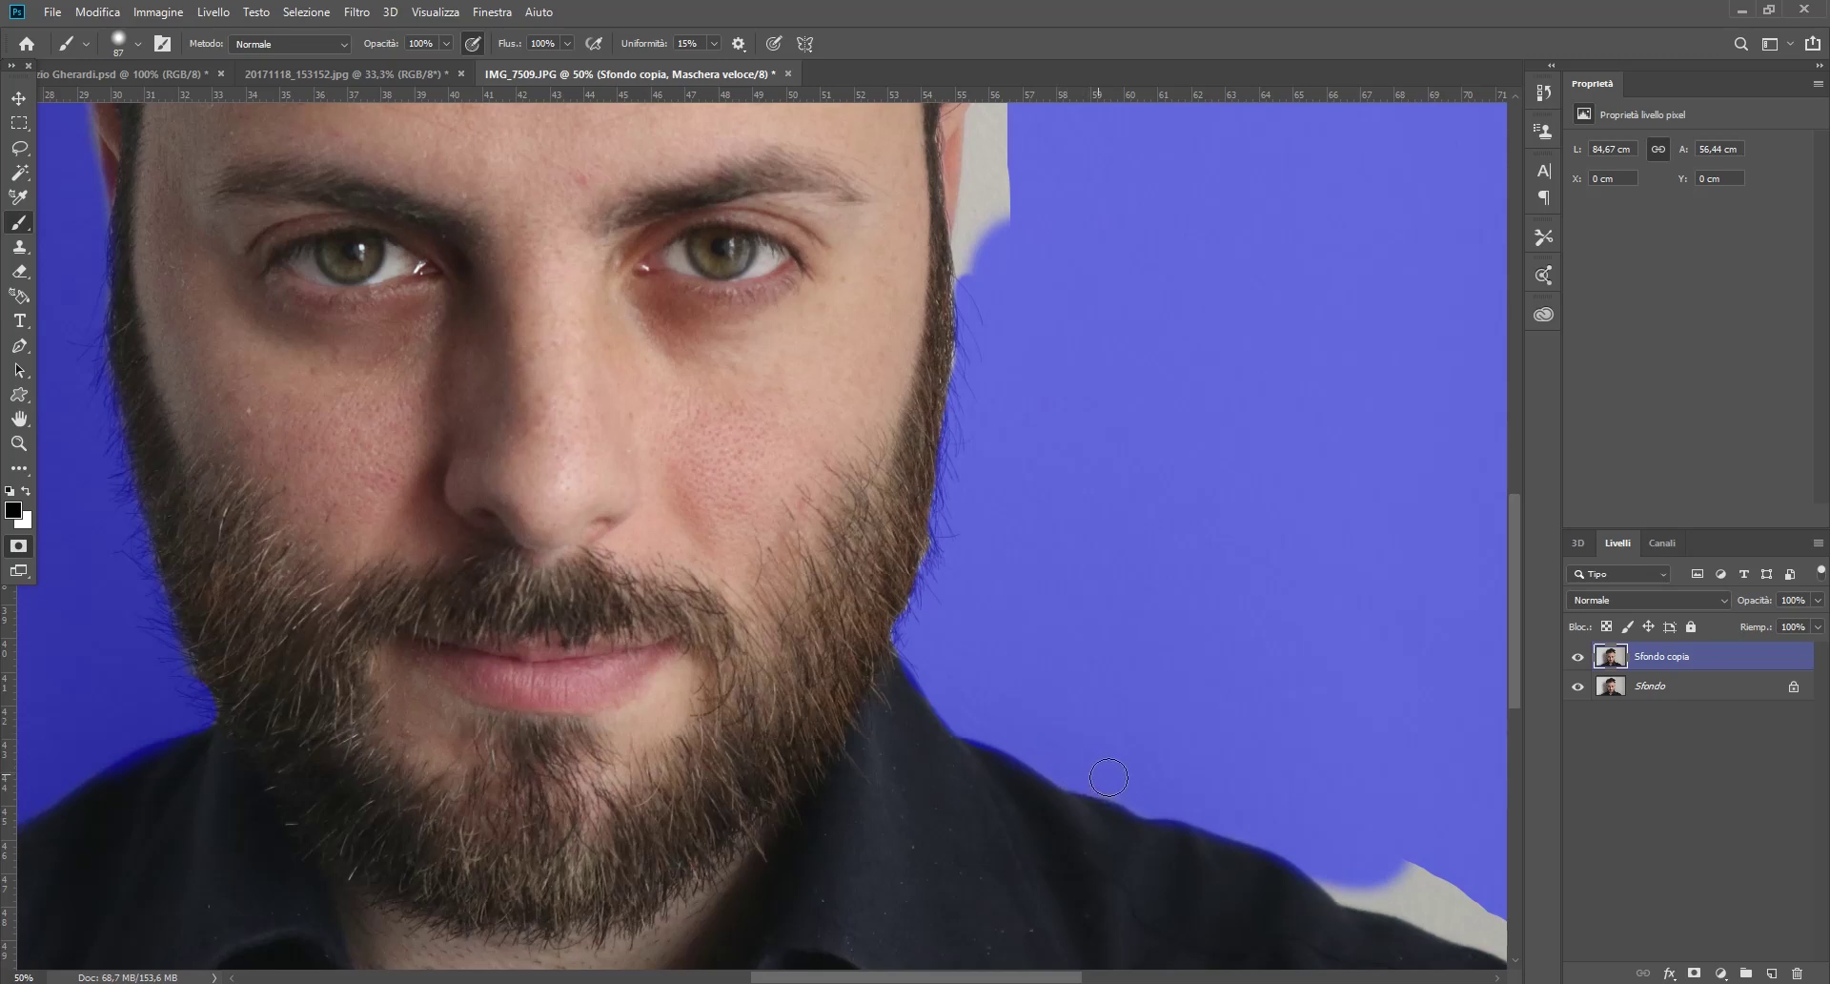
pyautogui.moveTo(1333, 869); pyautogui.dragTo(1435, 882)
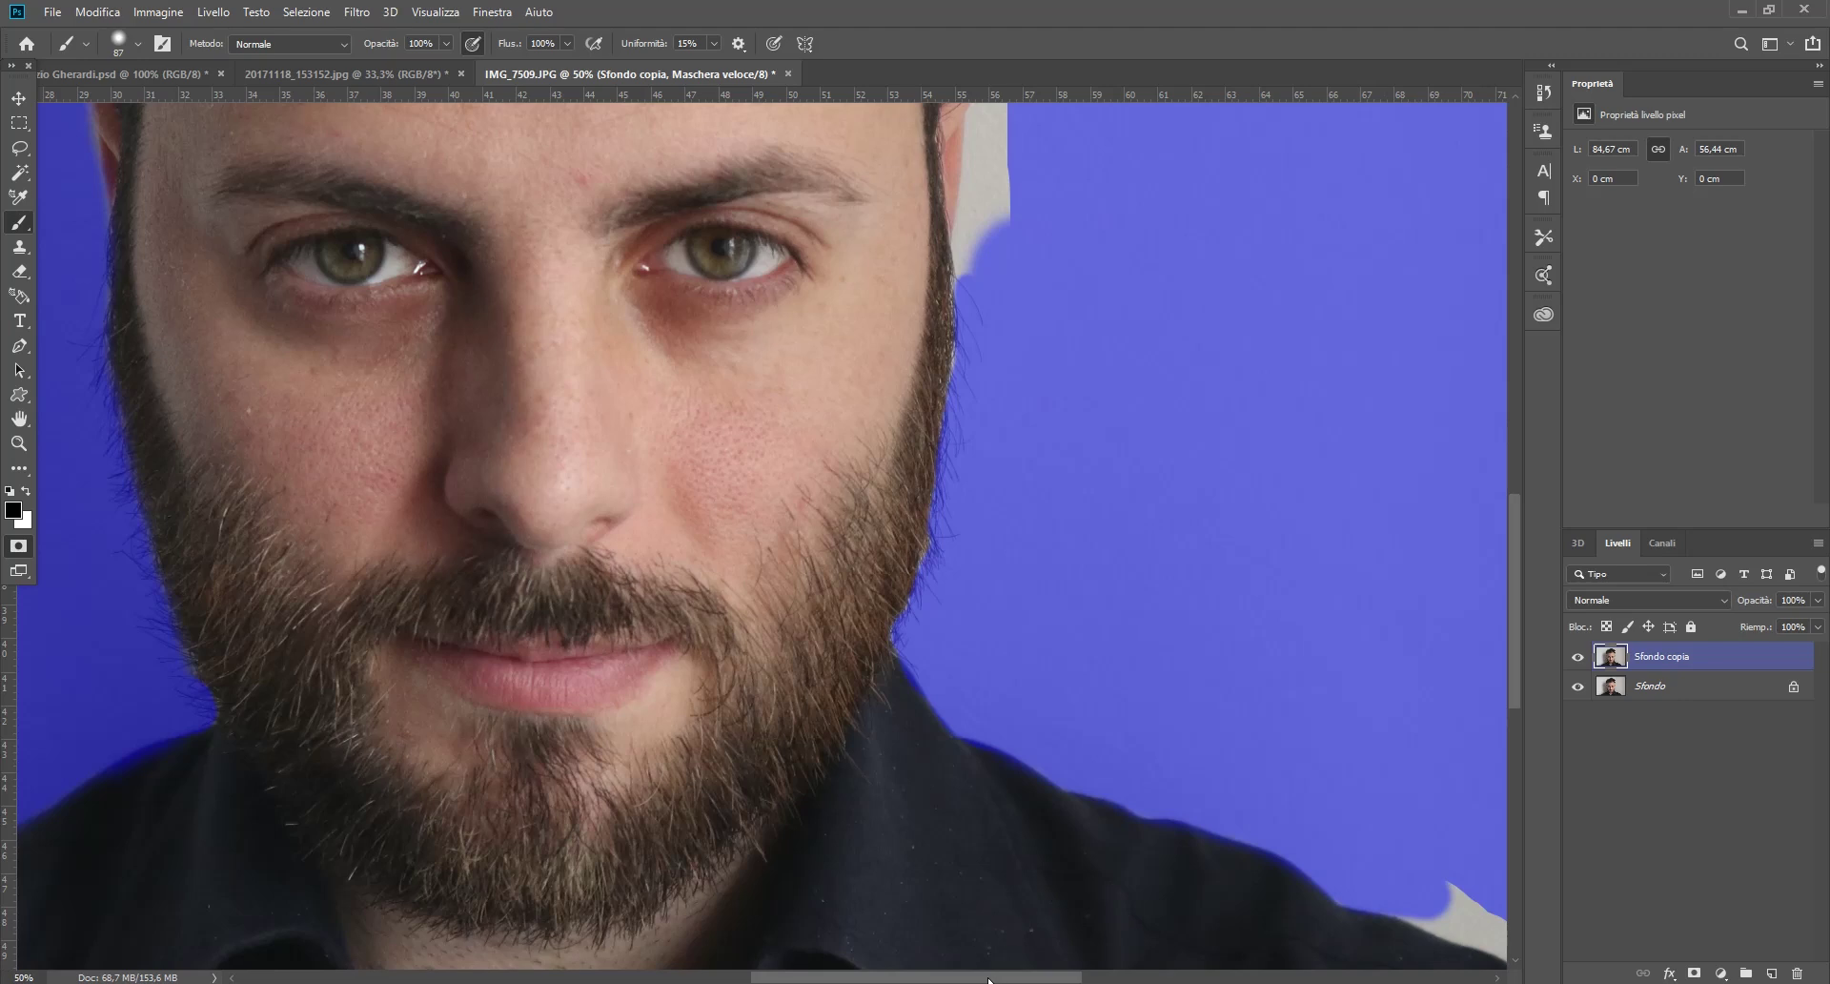
# Step: Mask the remaining light and grey strips along the right shoulder edge
pyautogui.hscroll(5, 1296, 791)
pyautogui.hscroll(5, 1480, 679)
pyautogui.scroll(-5, 1522, 635)
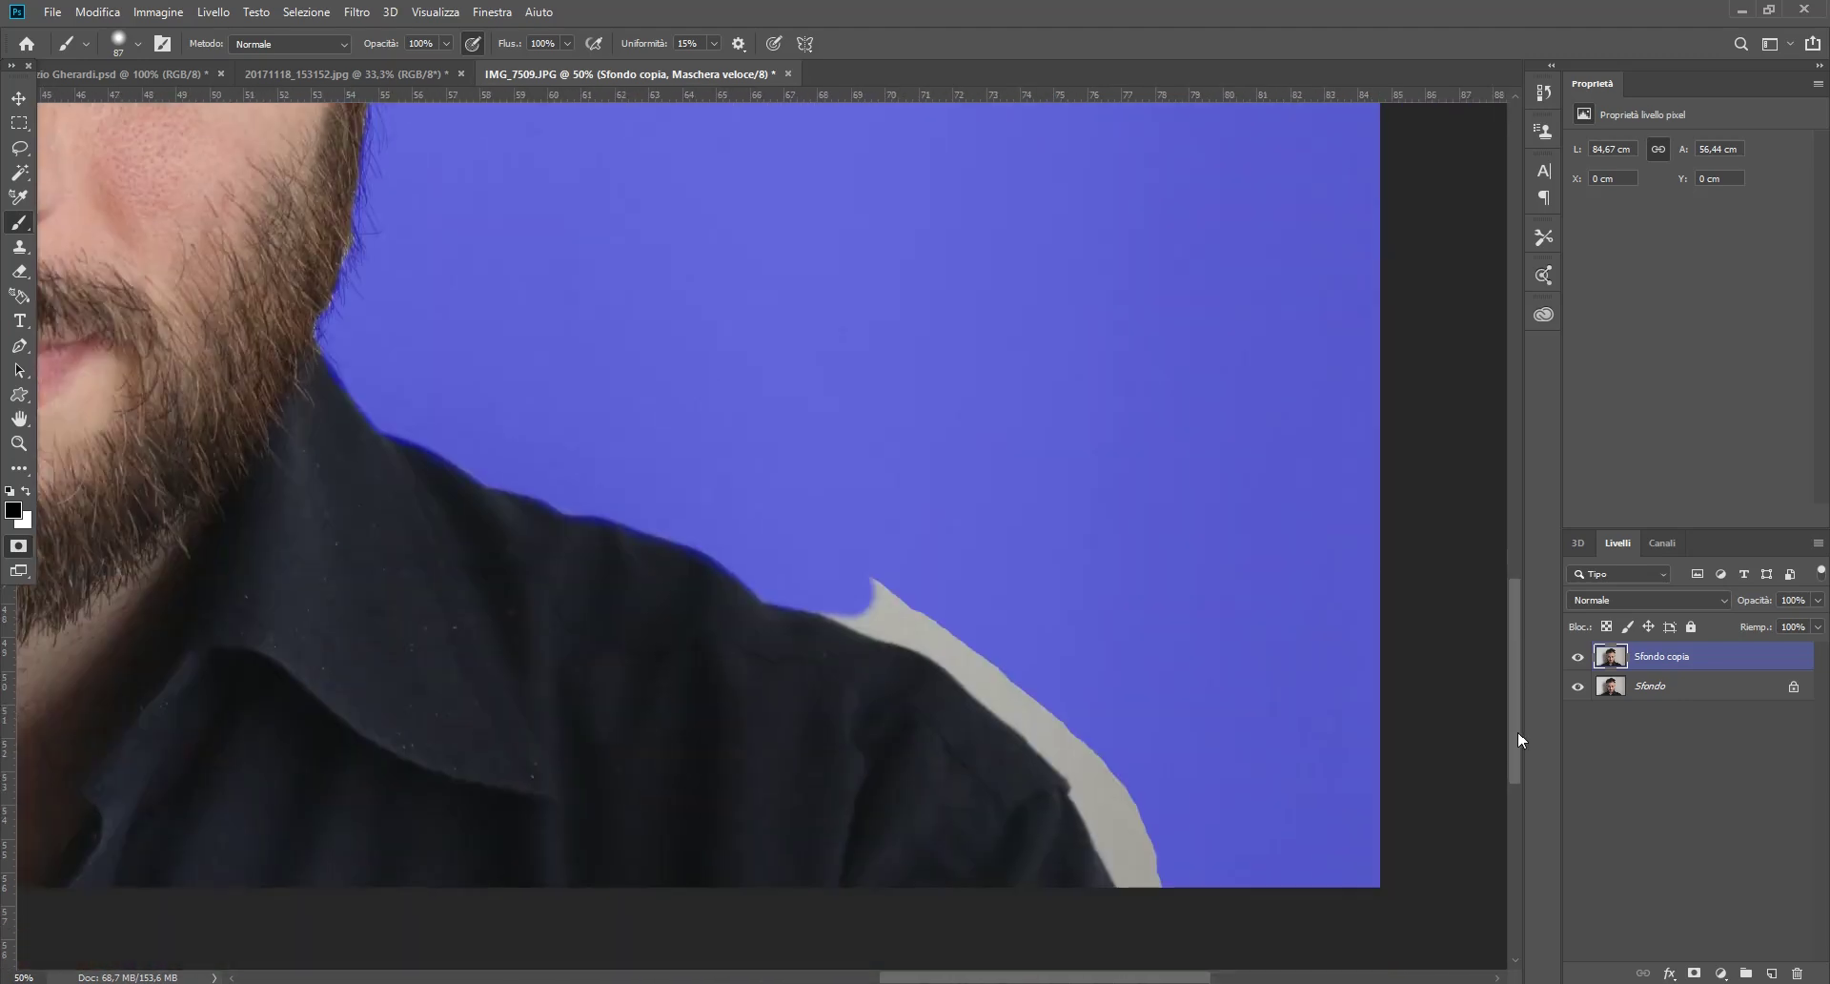
pyautogui.moveTo(944, 522)
pyautogui.mouseDown()
pyautogui.moveTo(846, 503)
pyautogui.moveTo(1157, 810)
pyautogui.moveTo(1090, 684)
pyautogui.mouseUp()
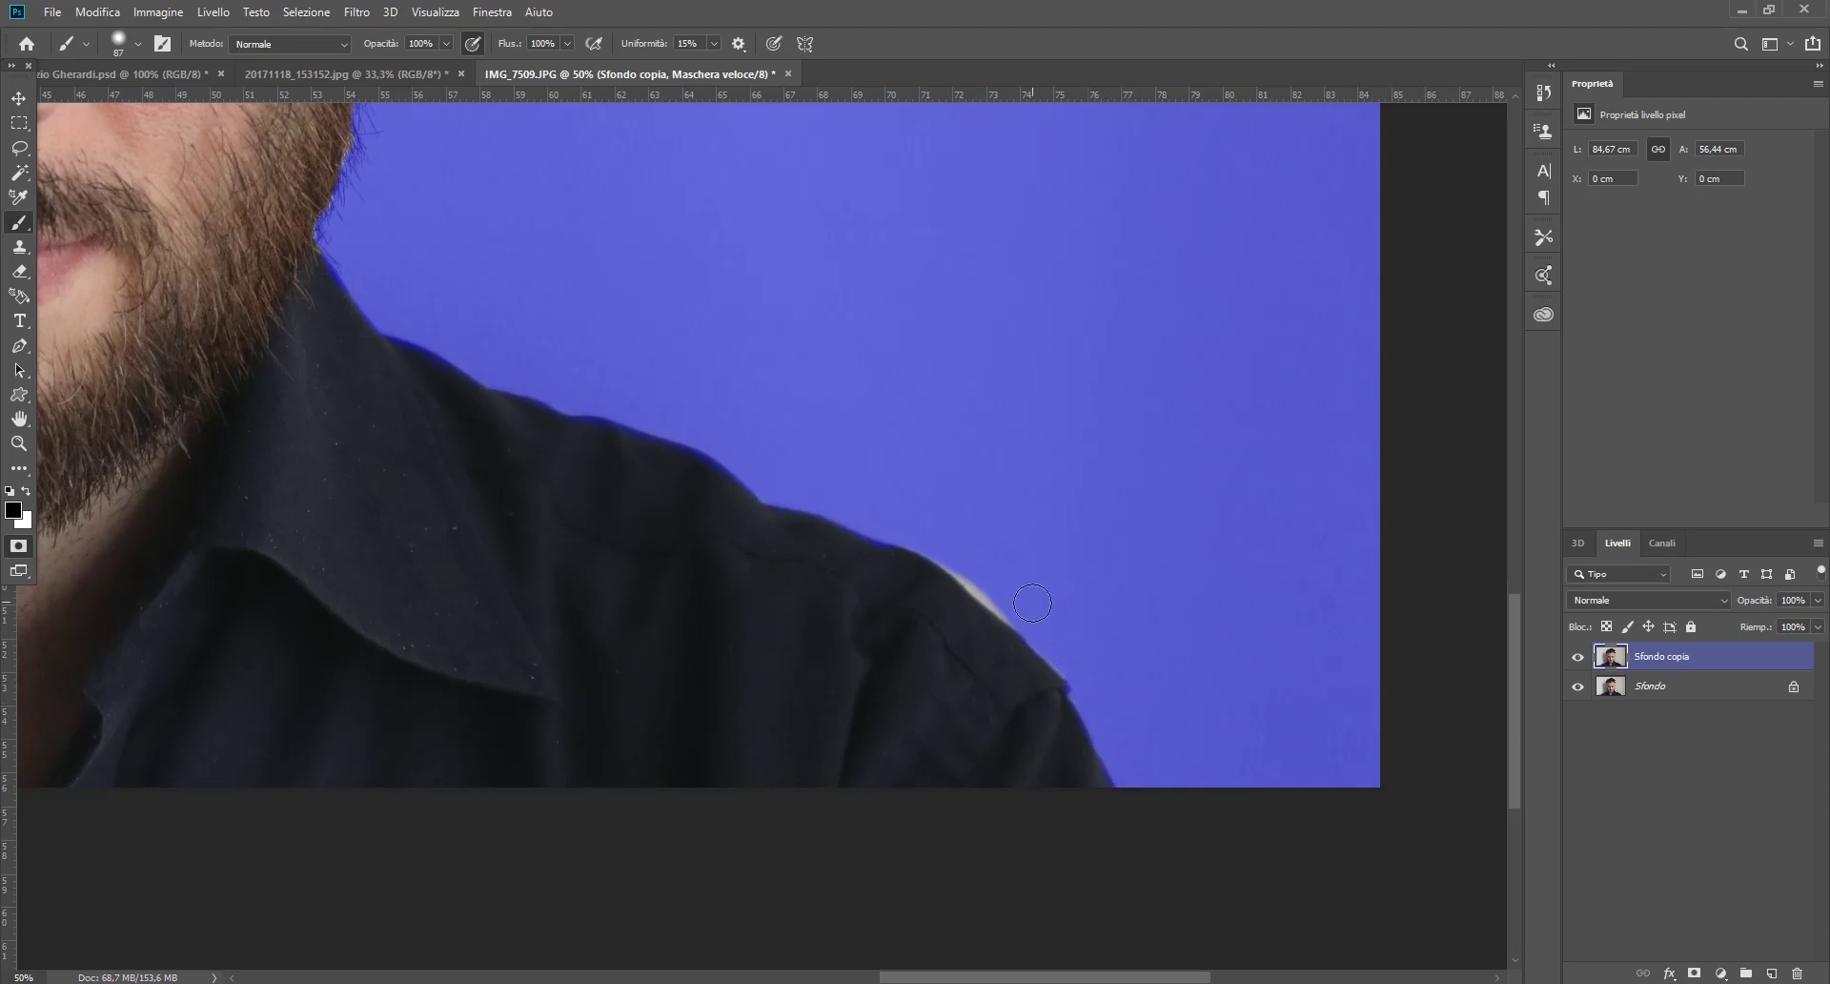
pyautogui.moveTo(992, 591); pyautogui.dragTo(944, 540)
pyautogui.moveTo(1177, 978); pyautogui.dragTo(819, 978)
pyautogui.moveTo(641, 535)
pyautogui.mouseDown()
pyautogui.moveTo(773, 501)
pyautogui.moveTo(620, 591)
pyautogui.mouseUp()
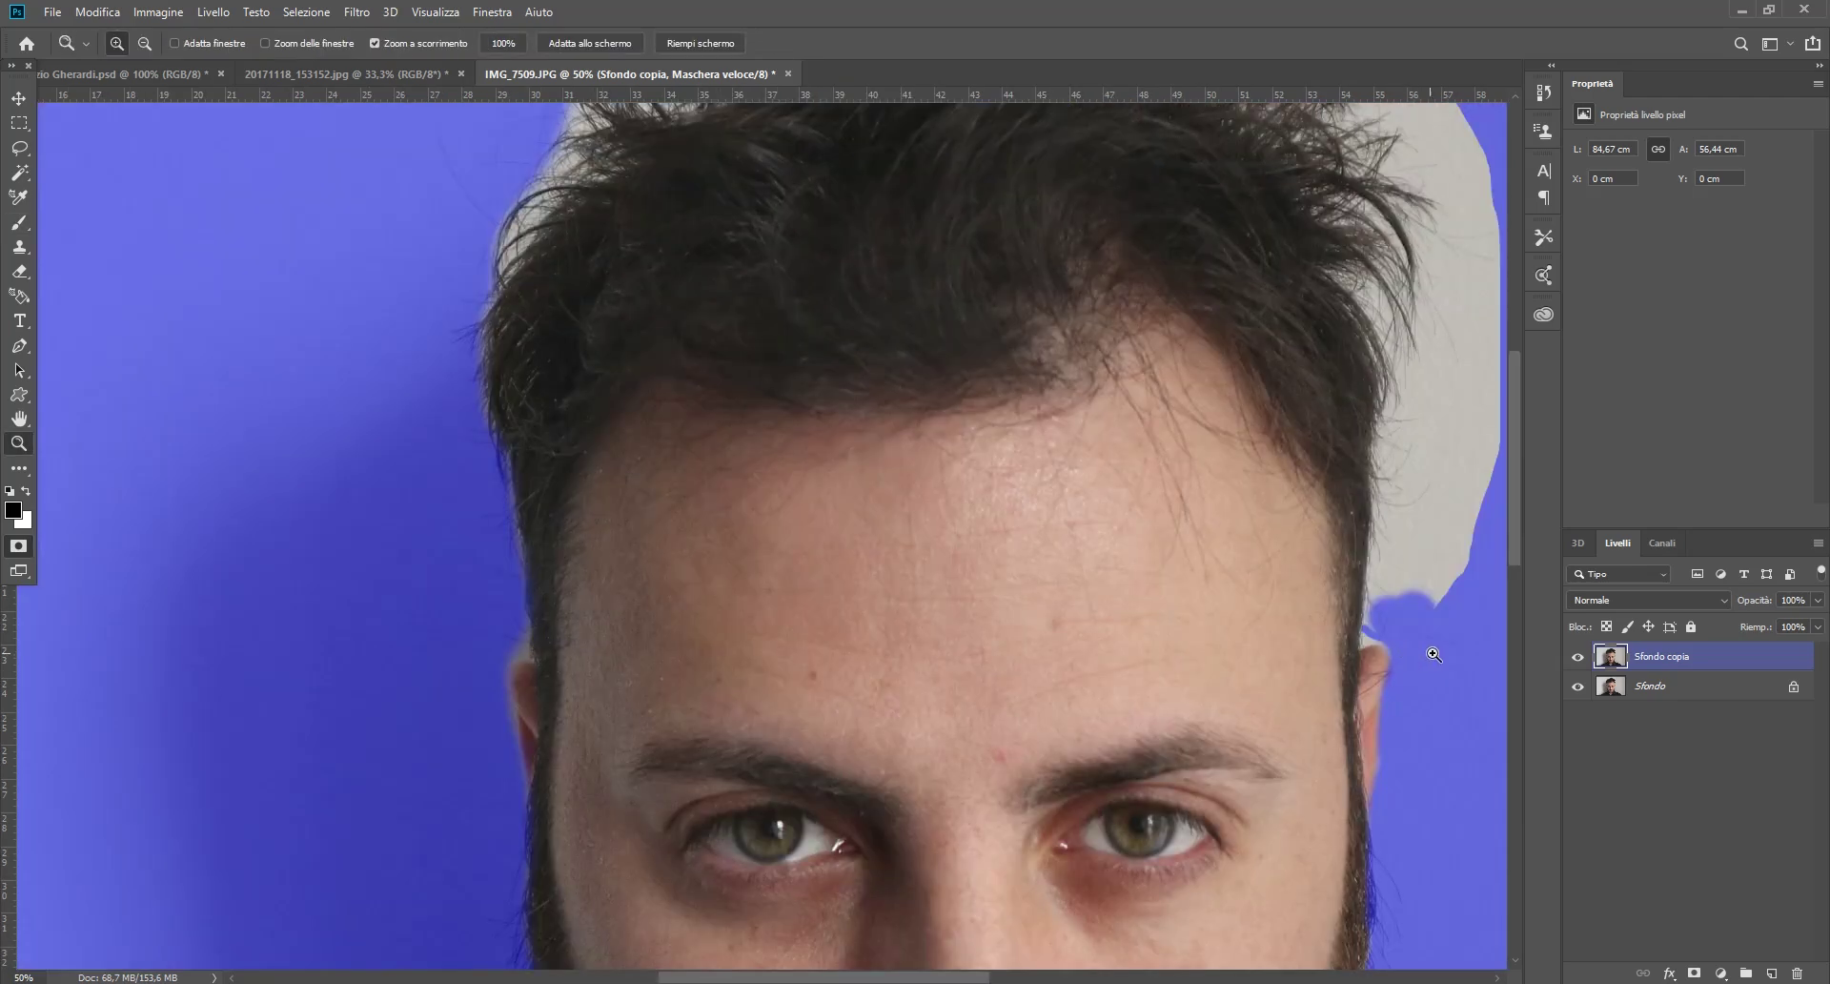
# Step: Zoom to 300% on the ear and dismiss the missing clone source warning
pyautogui.press('z')
pyautogui.click(1434, 645)
pyautogui.click(1433, 645)
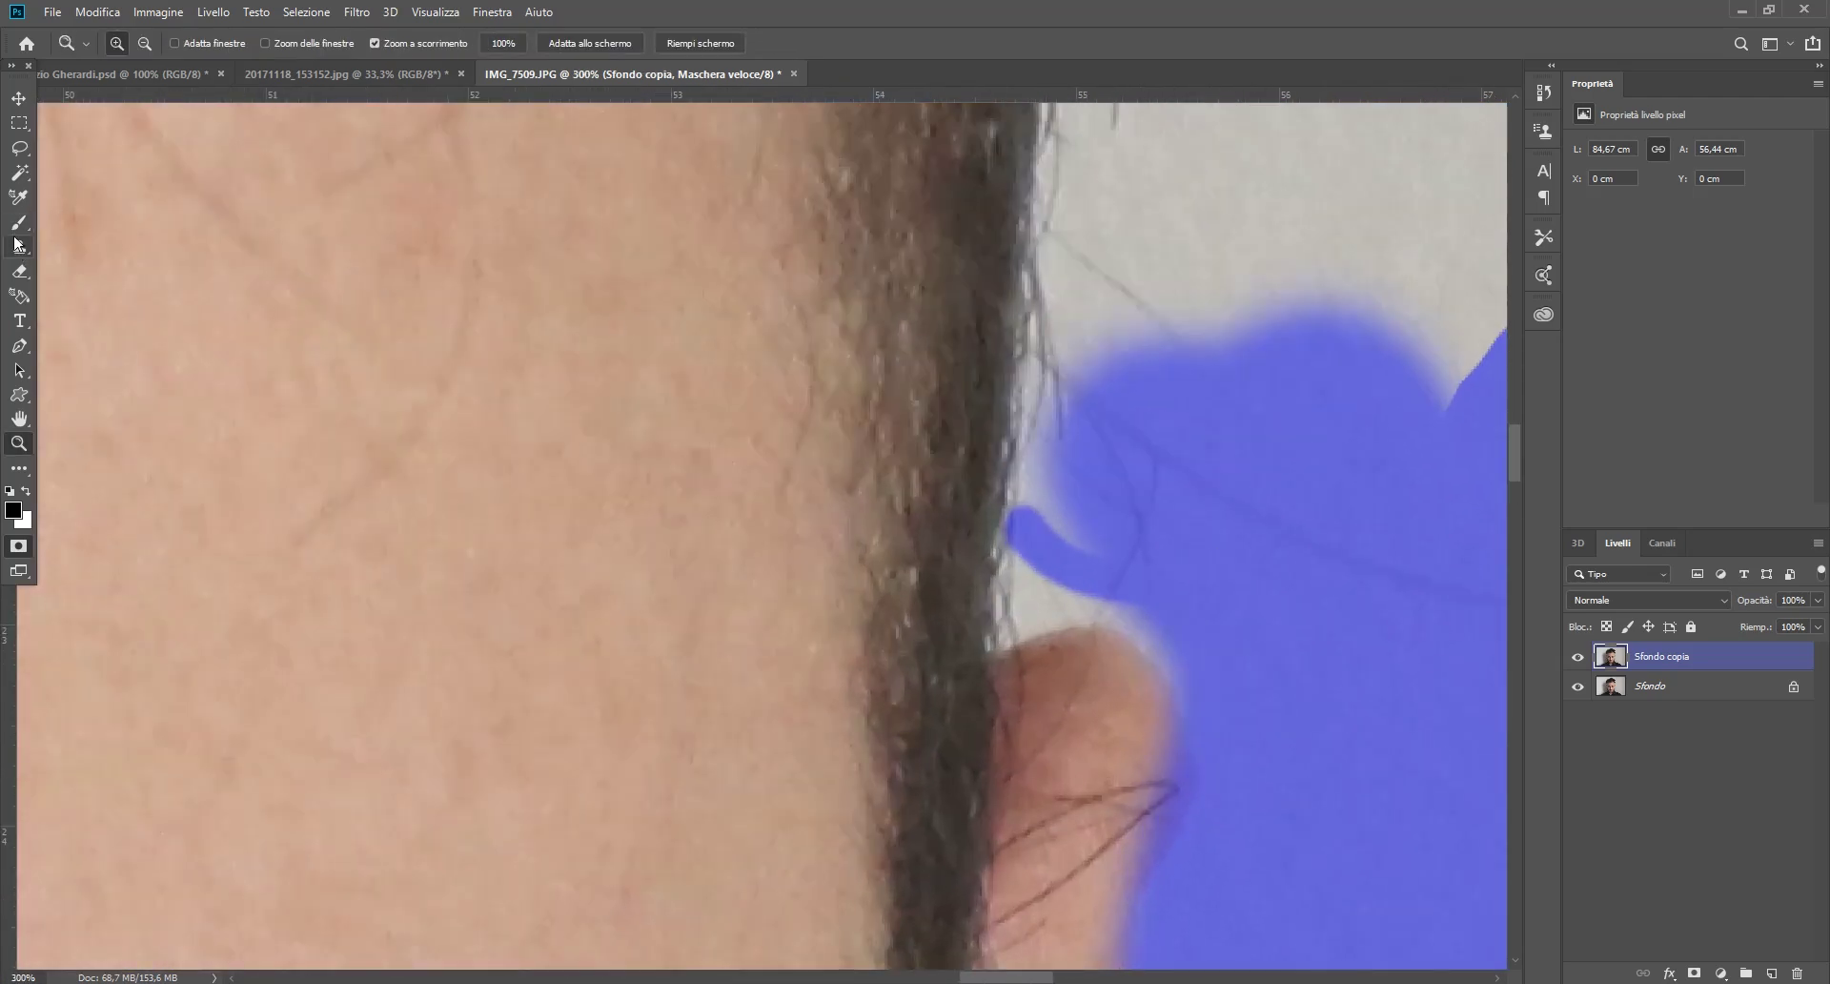
pyautogui.click(19, 247)
pyautogui.rightClick(1375, 553)
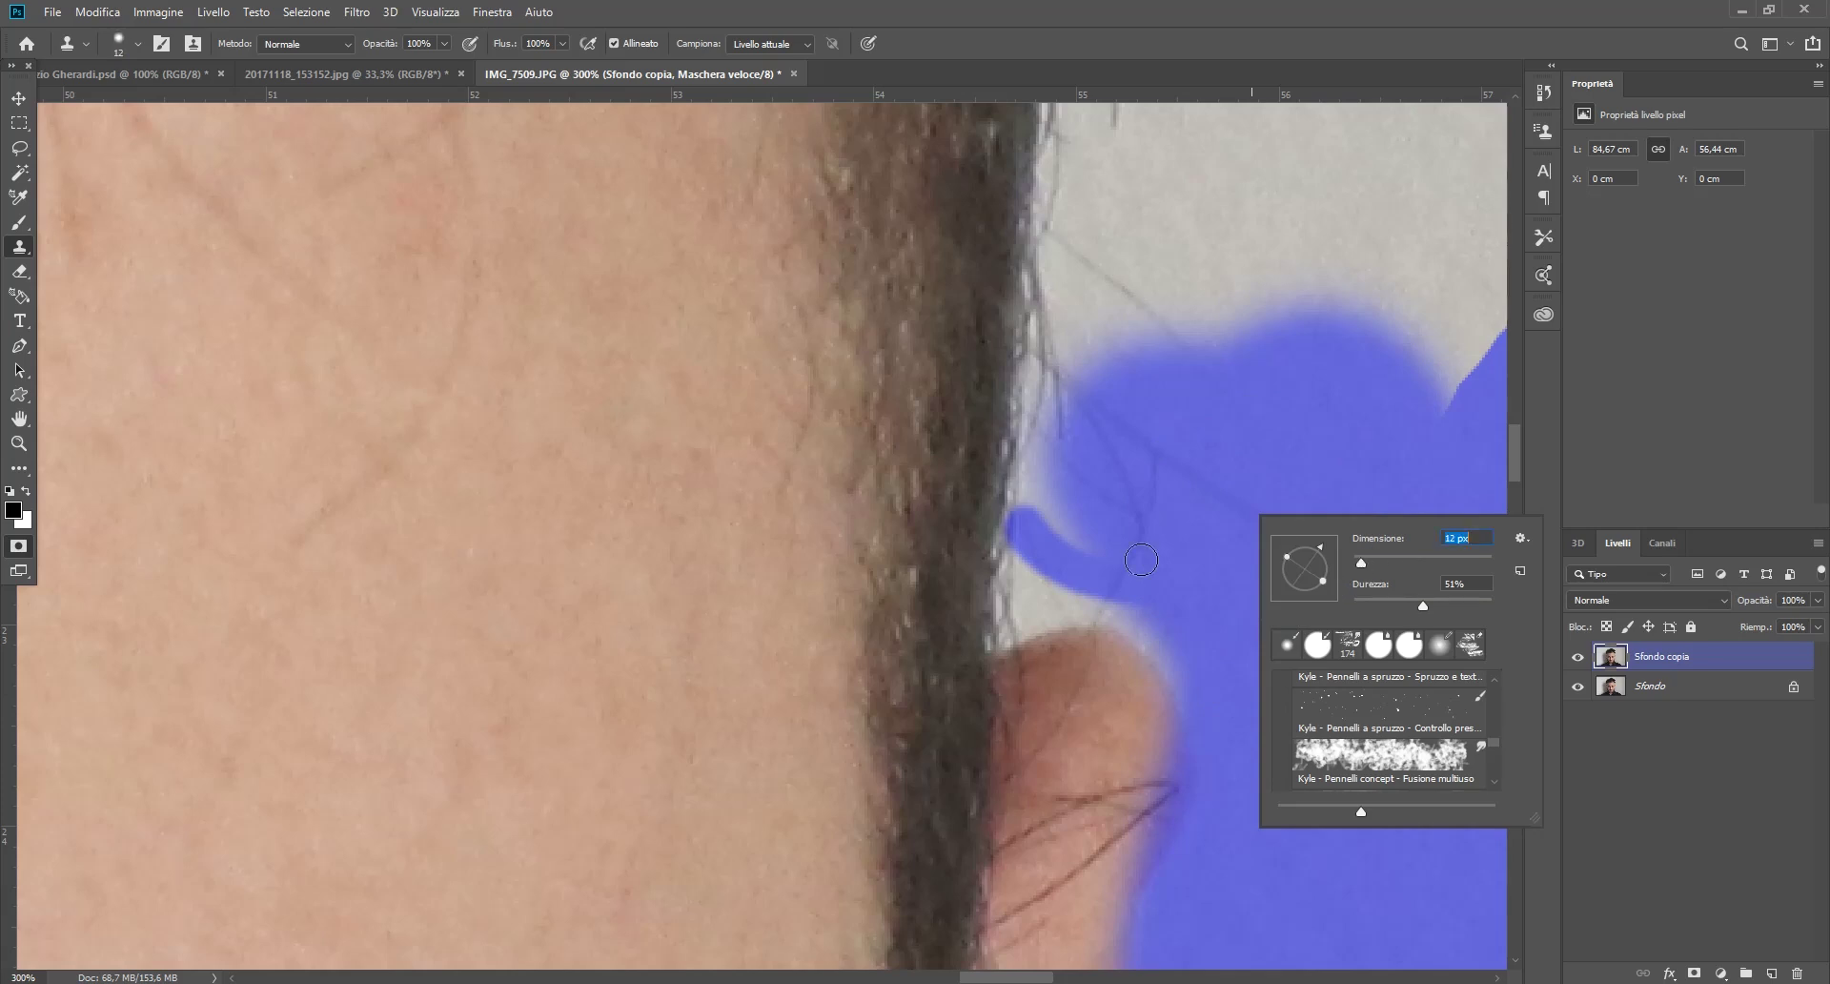
pyautogui.press('Return')
pyautogui.click(1060, 582)
pyautogui.click(931, 387)
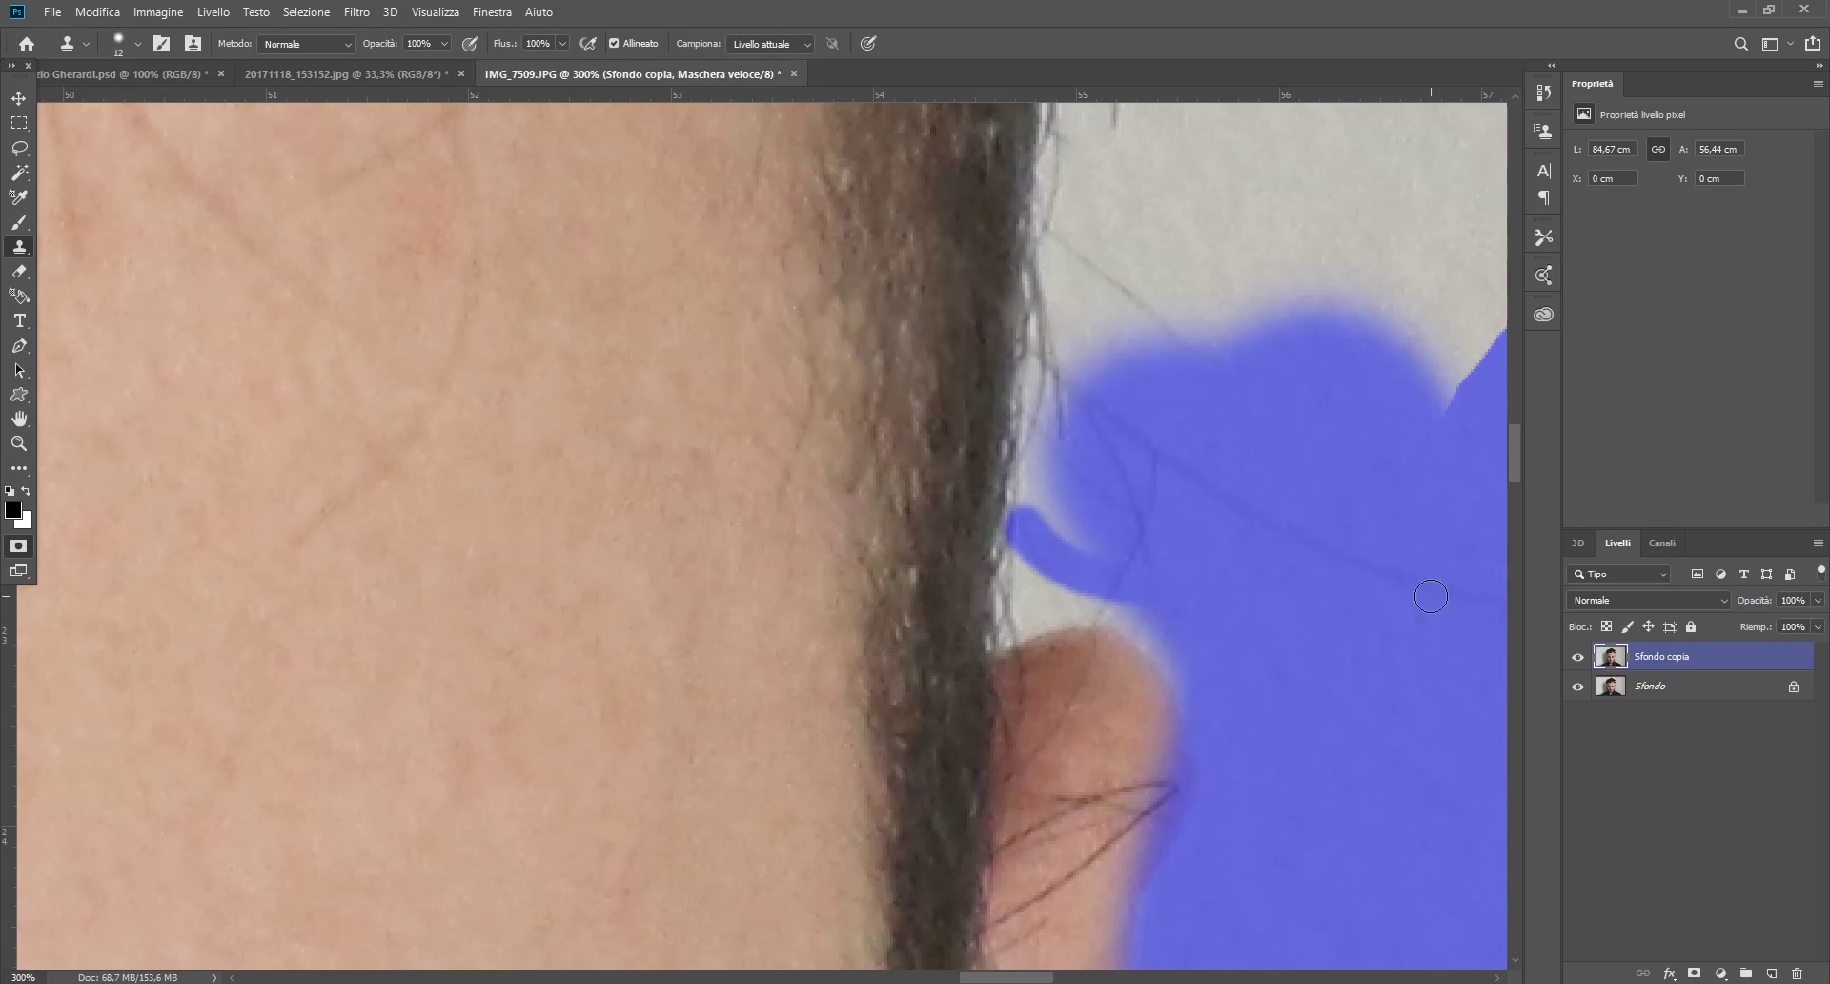
# Step: Paint quick mask along the ear and up the hair edge
pyautogui.click(19, 223)
pyautogui.moveTo(1066, 578)
pyautogui.mouseDown()
pyautogui.moveTo(1158, 648)
pyautogui.moveTo(1207, 723)
pyautogui.mouseUp()
pyautogui.moveTo(1188, 659)
pyautogui.mouseDown()
pyautogui.moveTo(1130, 617)
pyautogui.moveTo(1022, 610)
pyautogui.moveTo(1127, 602)
pyautogui.moveTo(1011, 633)
pyautogui.moveTo(1052, 323)
pyautogui.moveTo(1058, 573)
pyautogui.mouseUp()
pyautogui.moveTo(1111, 356)
pyautogui.mouseDown()
pyautogui.moveTo(1130, 291)
pyautogui.moveTo(1072, 315)
pyautogui.moveTo(1061, 200)
pyautogui.moveTo(1173, 364)
pyautogui.moveTo(1093, 217)
pyautogui.mouseUp()
pyautogui.moveTo(1190, 438)
pyautogui.mouseDown()
pyautogui.moveTo(1185, 216)
pyautogui.moveTo(1215, 306)
pyautogui.mouseUp()
pyautogui.scroll(3, 1397, 606)
pyautogui.scroll(2, 1334, 648)
pyautogui.scroll(3, 1186, 724)
pyautogui.scroll(2, 1181, 679)
pyautogui.scroll(1, 1181, 679)
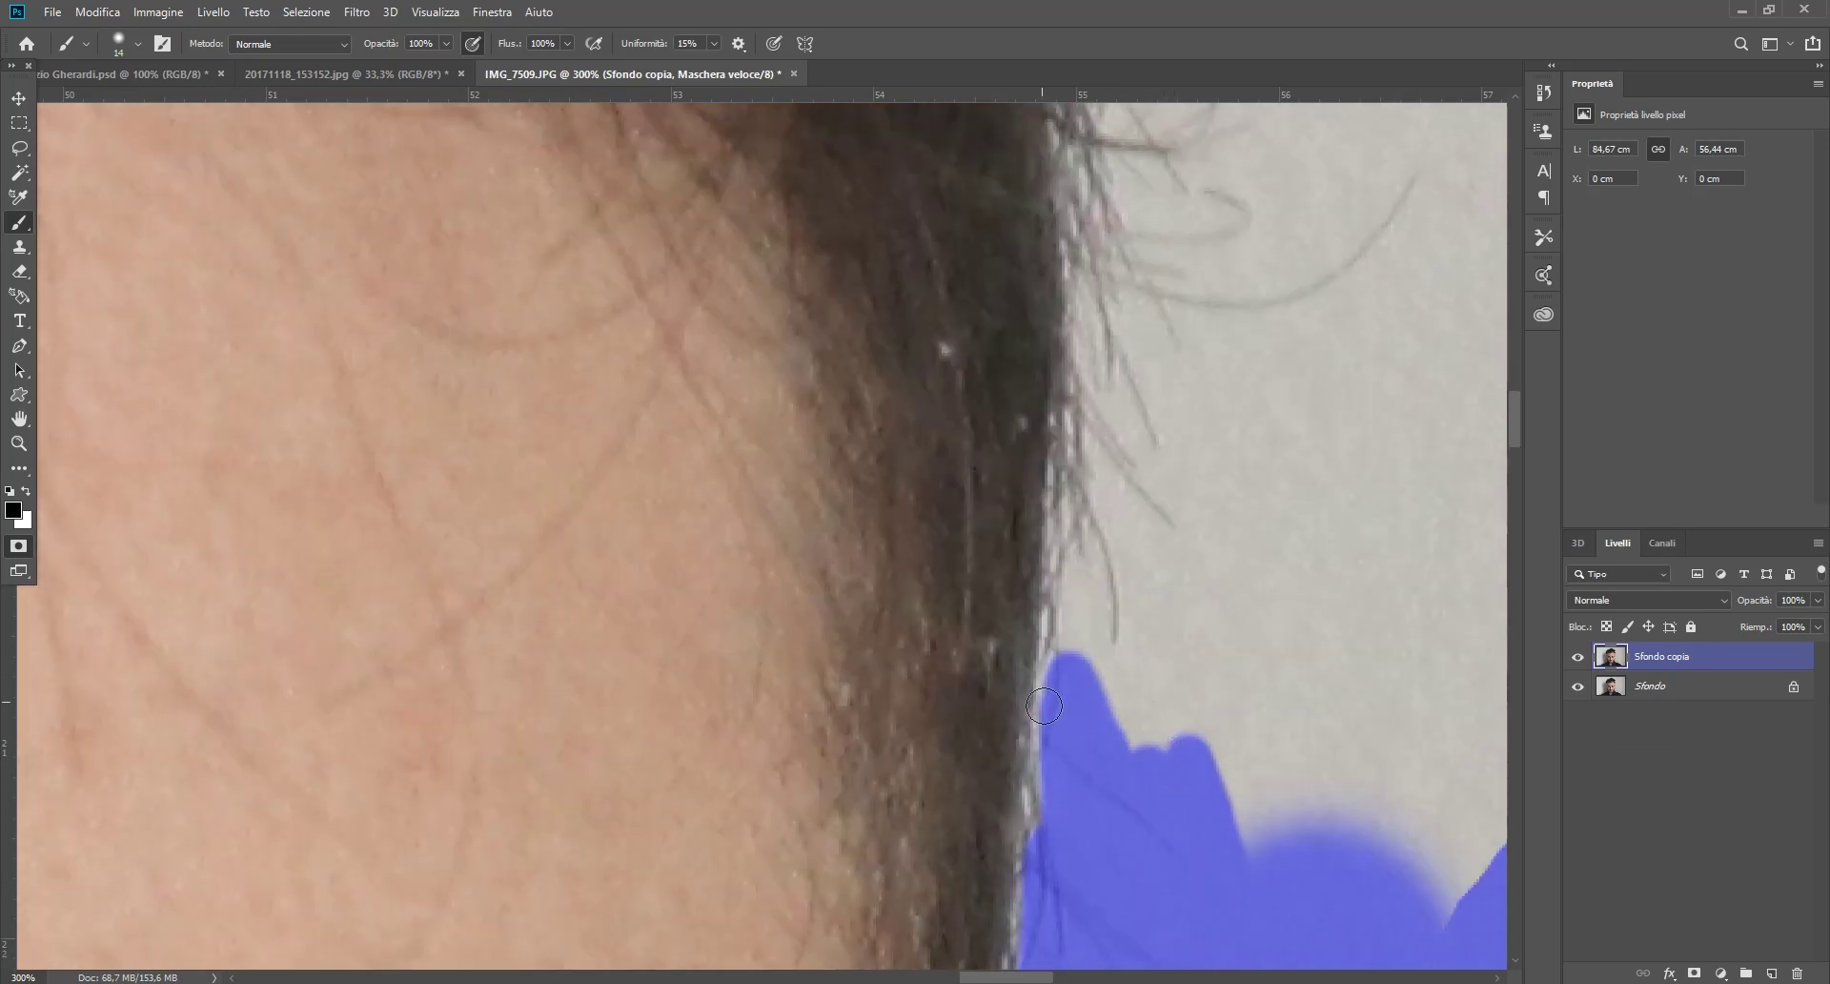
pyautogui.moveTo(1066, 718)
pyautogui.mouseDown()
pyautogui.moveTo(1054, 592)
pyautogui.moveTo(1098, 189)
pyautogui.mouseUp()
pyautogui.moveTo(1093, 568)
pyautogui.mouseDown()
pyautogui.moveTo(1131, 434)
pyautogui.moveTo(1129, 775)
pyautogui.moveTo(1164, 813)
pyautogui.mouseUp()
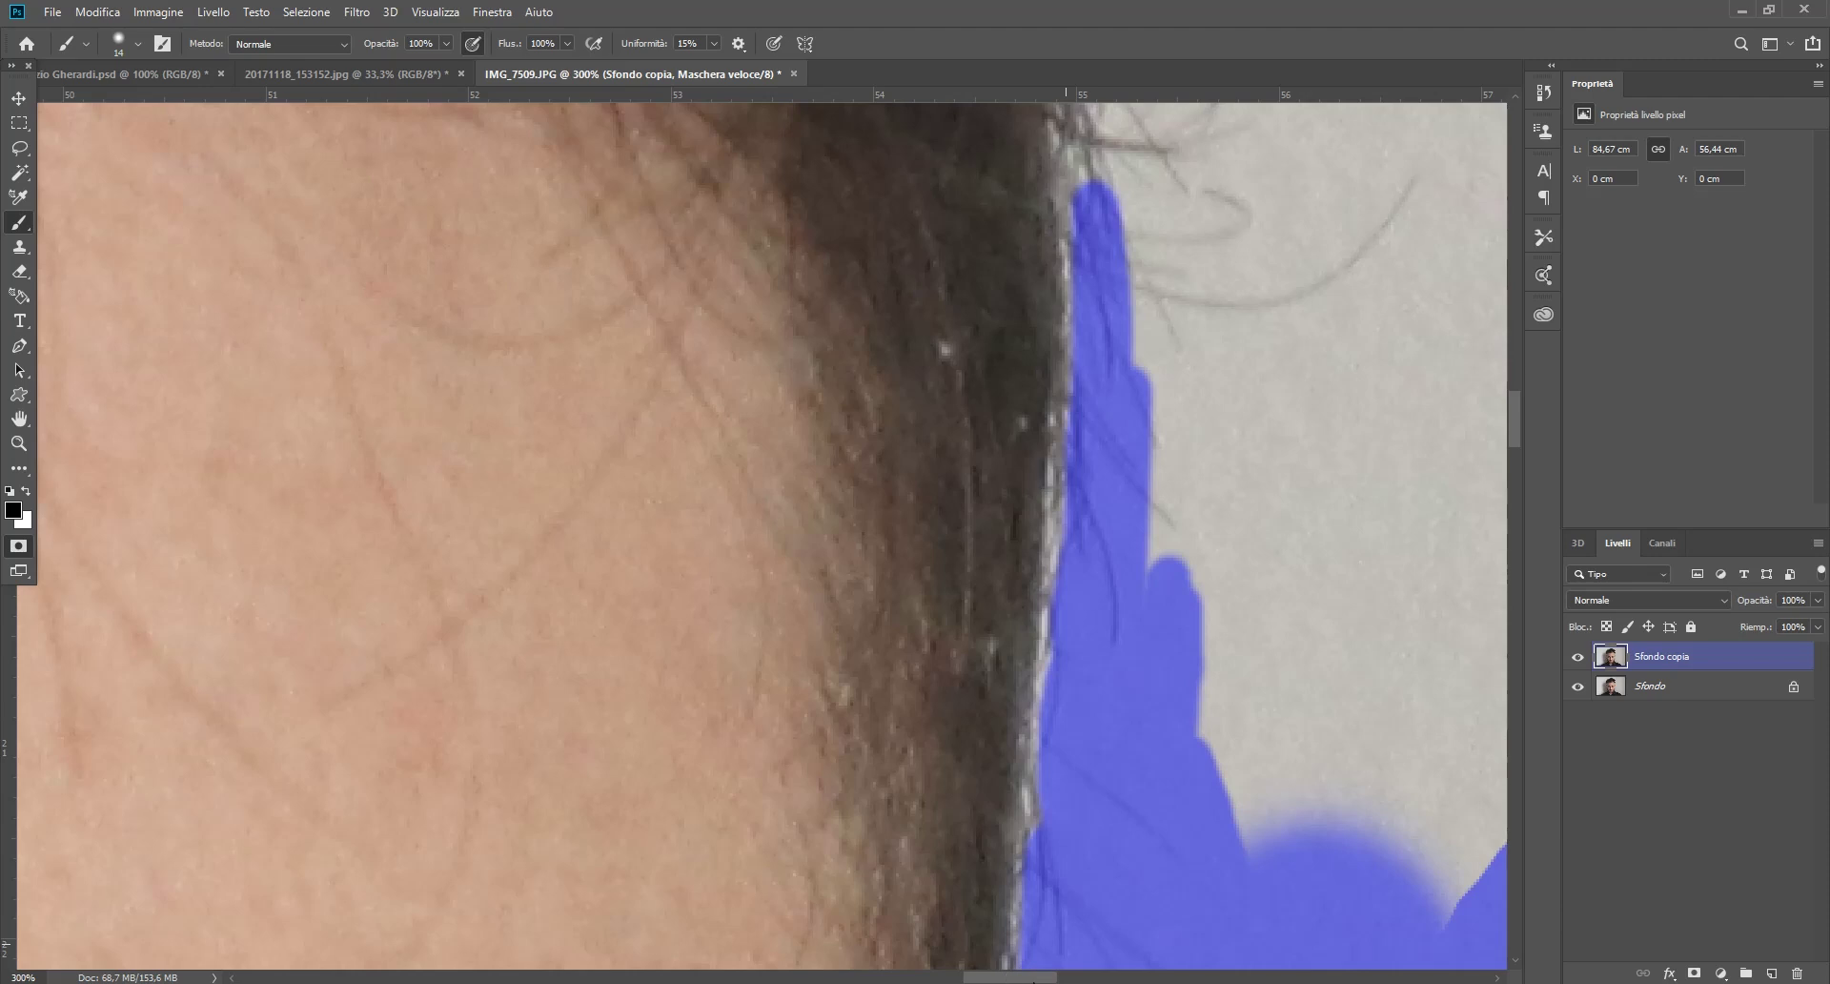
# Step: With a 100 px brush, fill the mask gap and grey background beside the hair
pyautogui.hscroll(3, 1121, 606)
pyautogui.hscroll(4, 1121, 606)
pyautogui.rightClick(1121, 606)
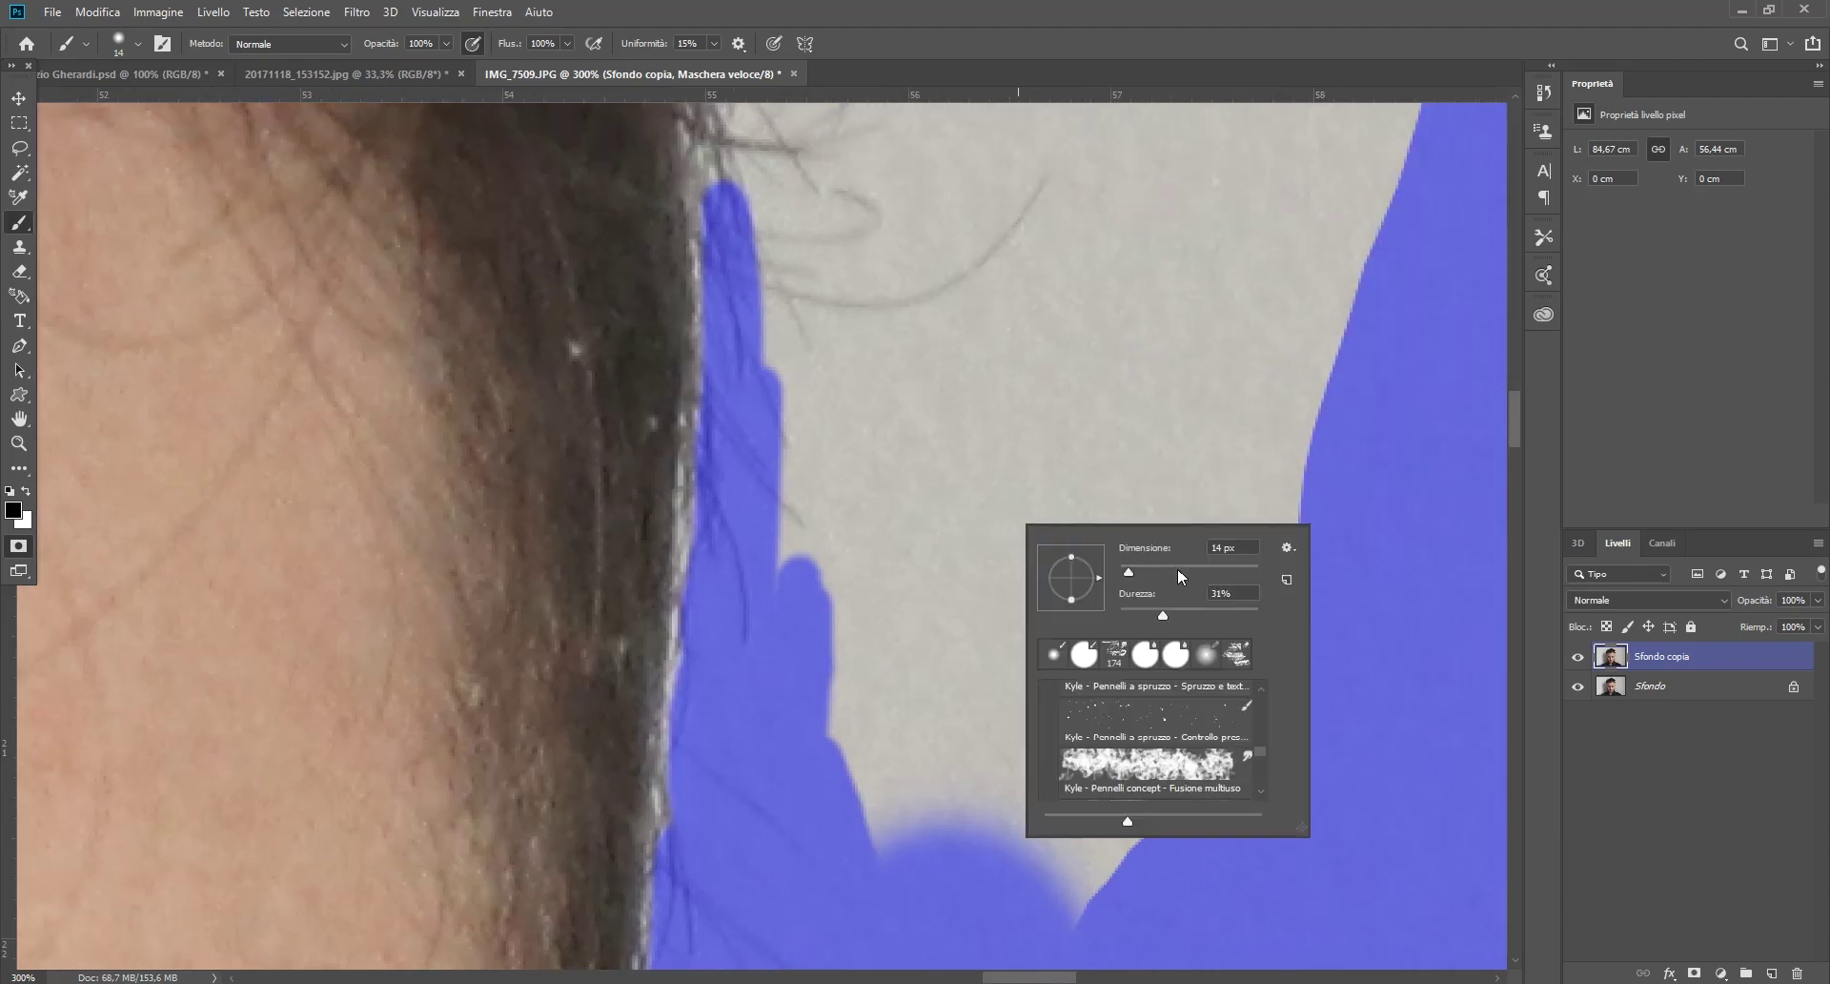
pyautogui.moveTo(1180, 572); pyautogui.dragTo(1154, 572)
pyautogui.click(1001, 356)
pyautogui.moveTo(1001, 355)
pyautogui.mouseDown()
pyautogui.moveTo(953, 657)
pyautogui.moveTo(949, 858)
pyautogui.moveTo(1216, 617)
pyautogui.moveTo(1242, 327)
pyautogui.moveTo(952, 579)
pyautogui.moveTo(836, 612)
pyautogui.mouseUp()
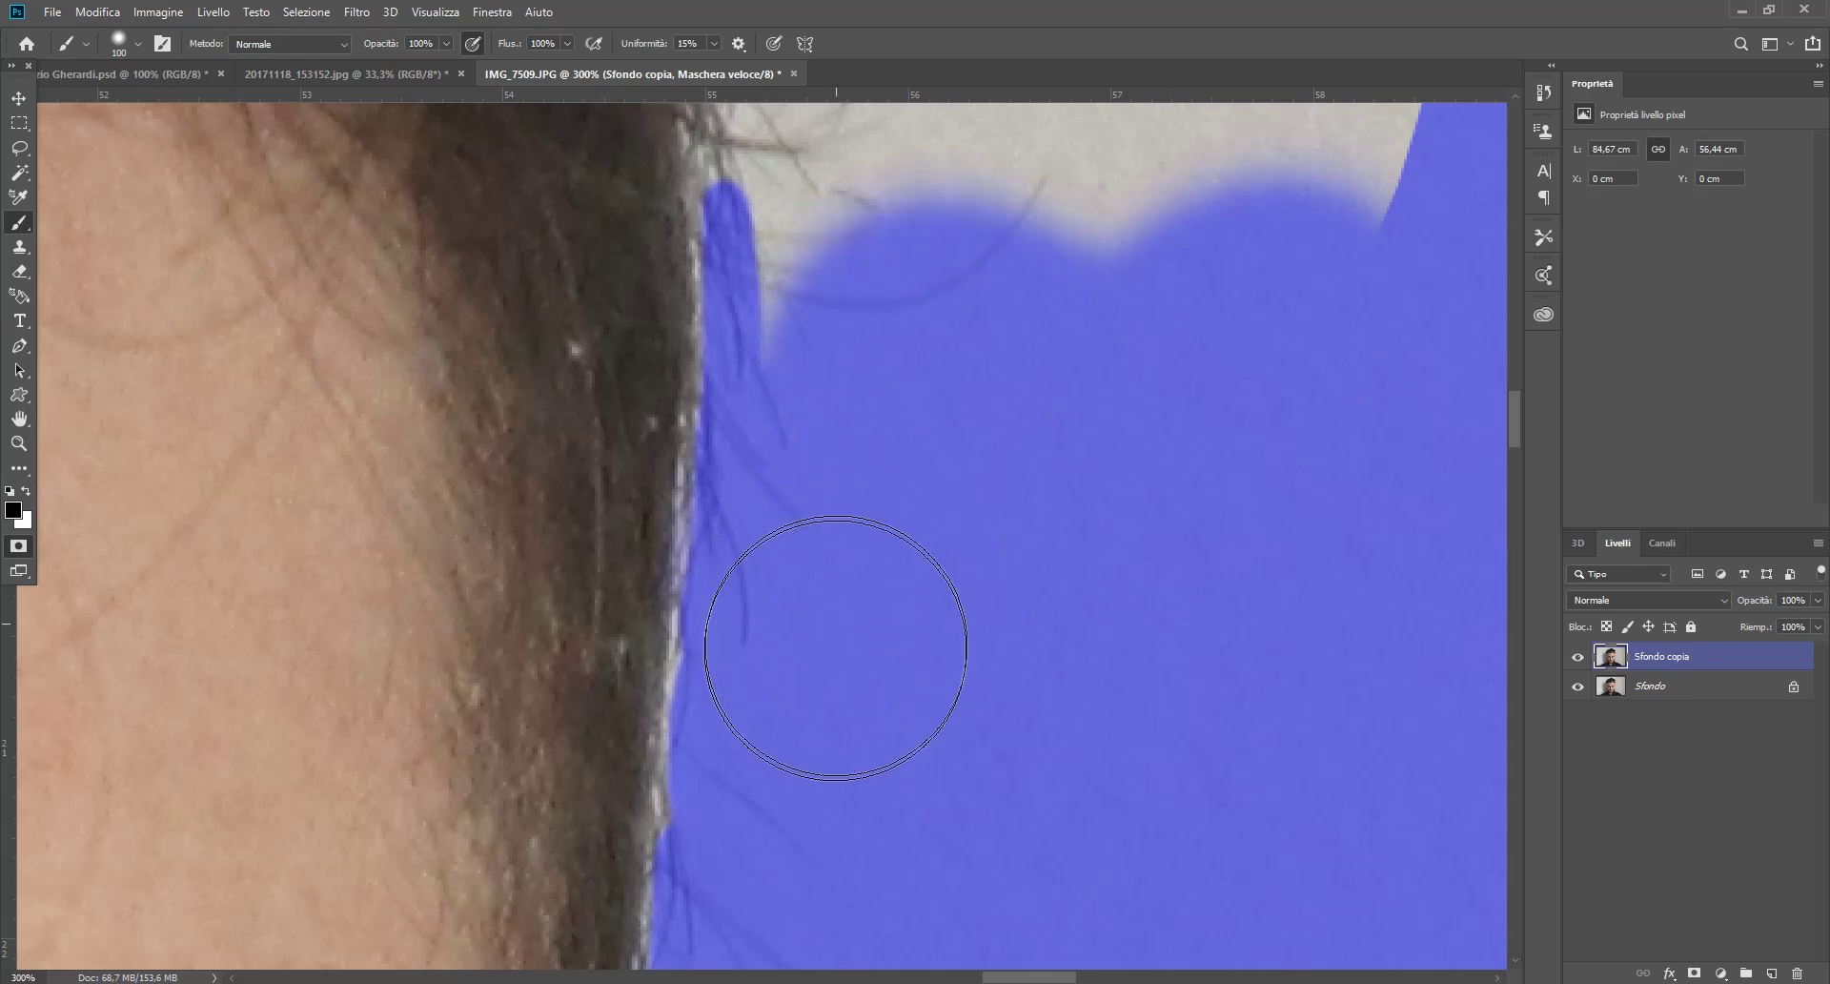
pyautogui.scroll(3, 878, 571)
pyautogui.scroll(3, 857, 681)
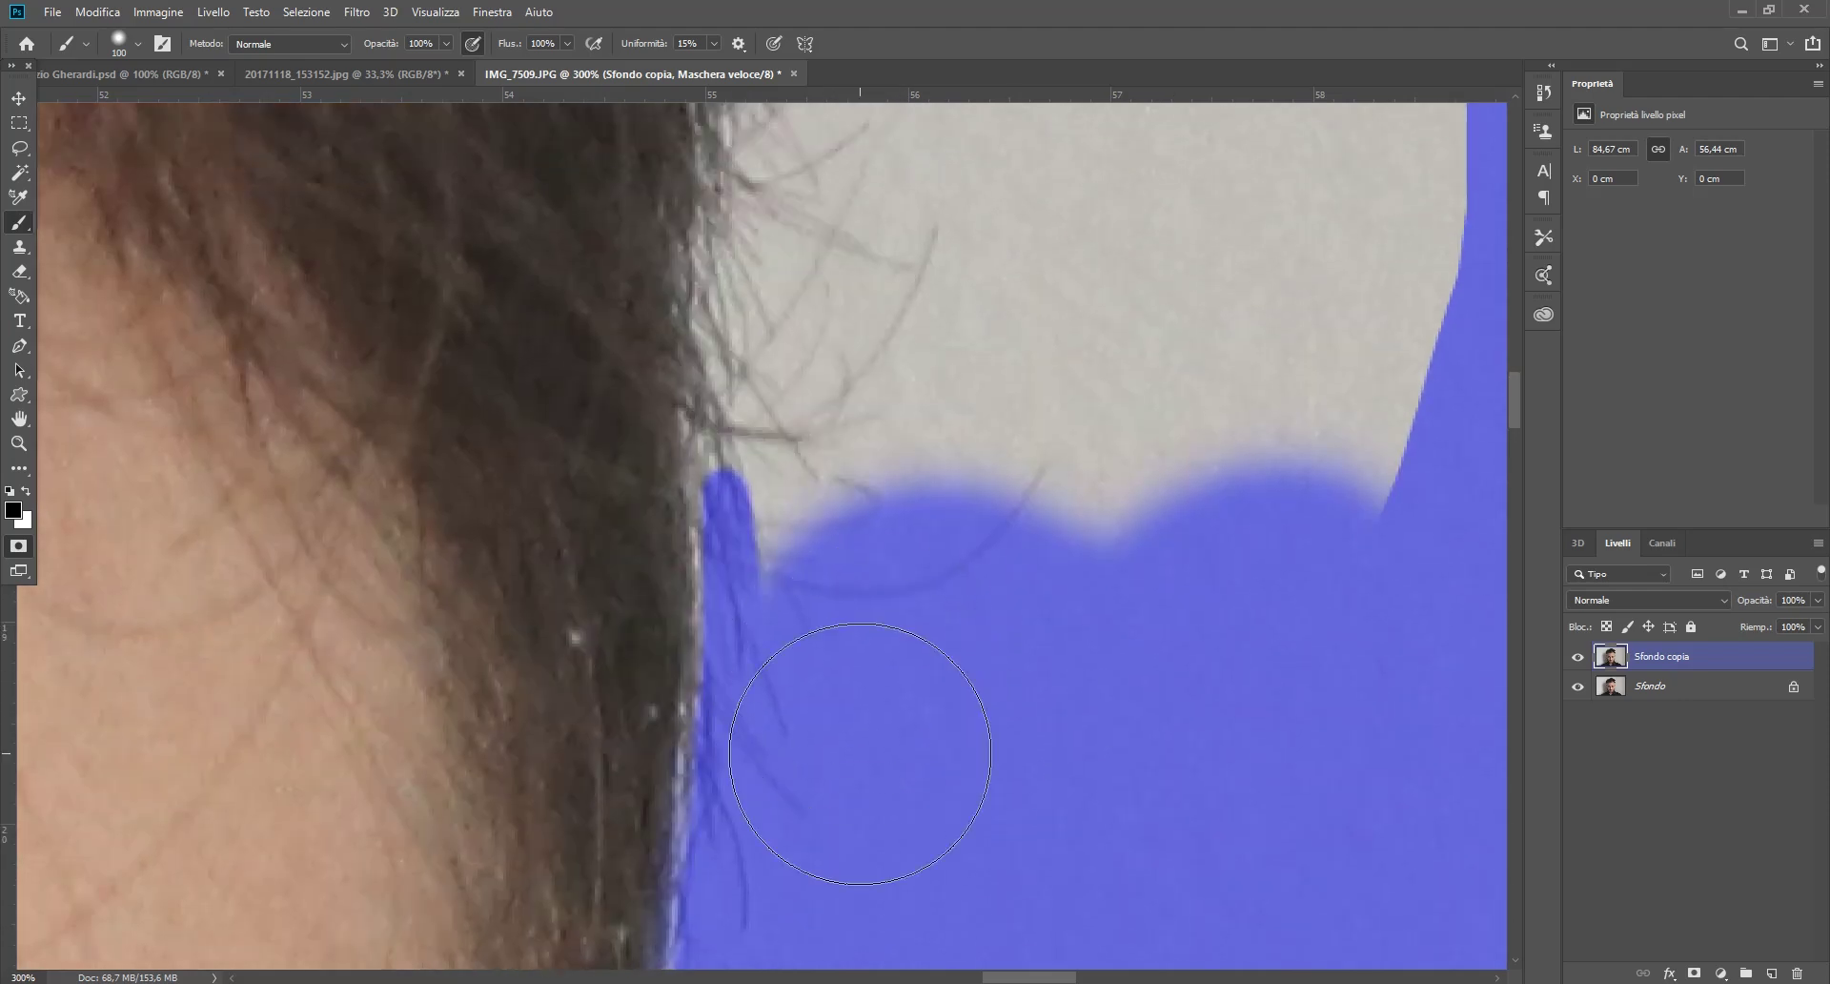
pyautogui.moveTo(932, 715)
pyautogui.mouseDown()
pyautogui.moveTo(870, 715)
pyautogui.moveTo(950, 260)
pyautogui.moveTo(1267, 490)
pyautogui.moveTo(1348, 306)
pyautogui.moveTo(1103, 470)
pyautogui.mouseUp()
# Step: Mask more grey background above, then zoom to 1200% on the mask edge
pyautogui.scroll(1, 897, 591)
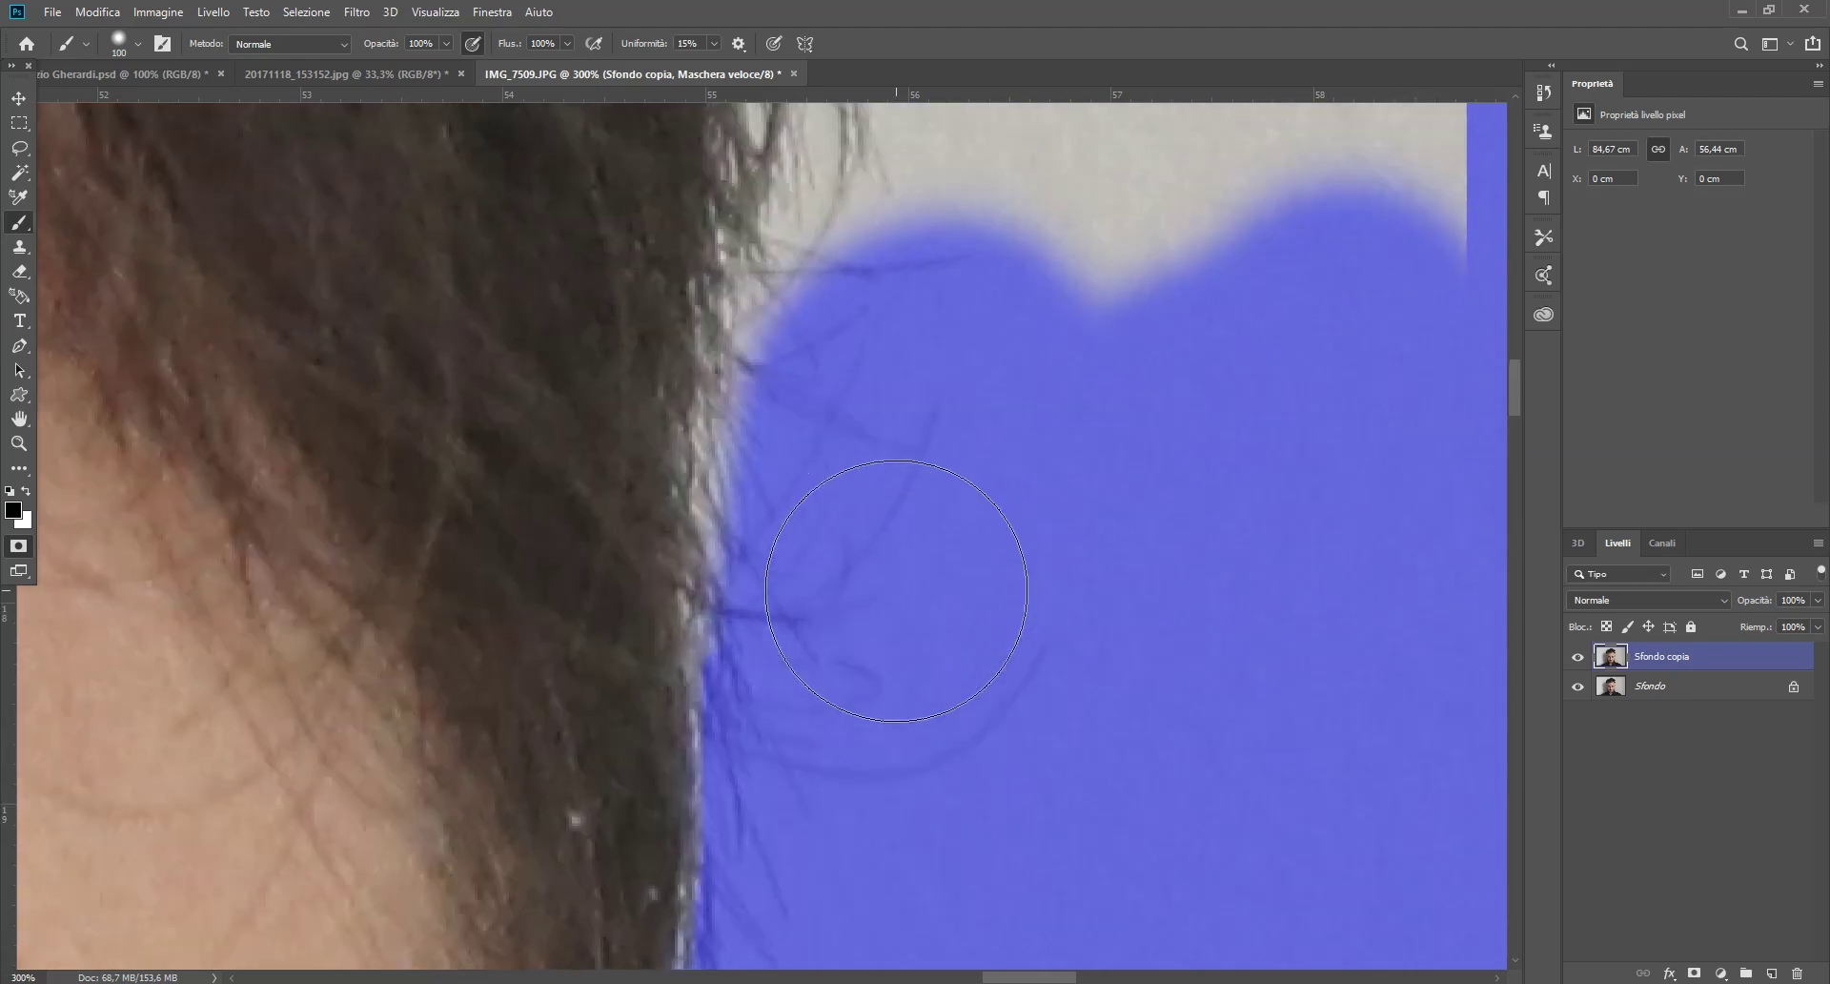
pyautogui.scroll(2, 905, 477)
pyautogui.scroll(2, 941, 662)
pyautogui.scroll(1, 941, 663)
pyautogui.moveTo(941, 662)
pyautogui.mouseDown()
pyautogui.moveTo(1014, 295)
pyautogui.moveTo(1291, 294)
pyautogui.moveTo(1004, 555)
pyautogui.mouseUp()
pyautogui.scroll(2, 812, 601)
pyautogui.scroll(1, 811, 602)
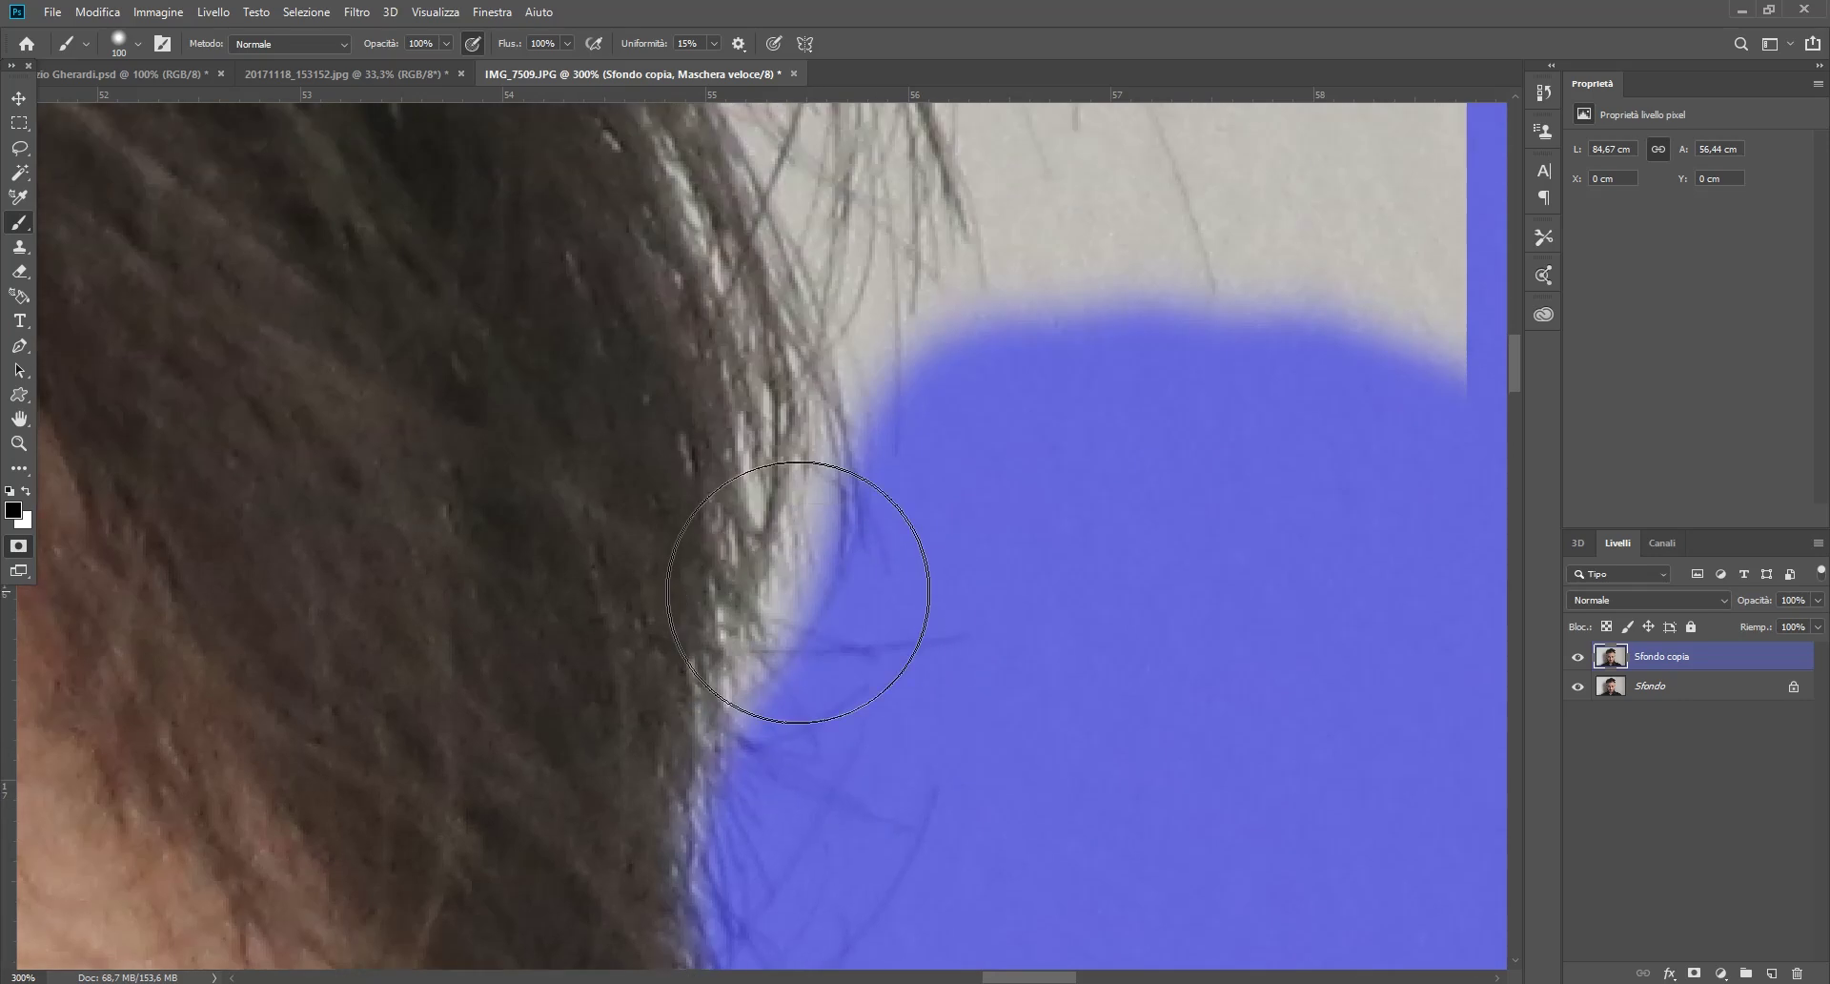
pyautogui.click(18, 443)
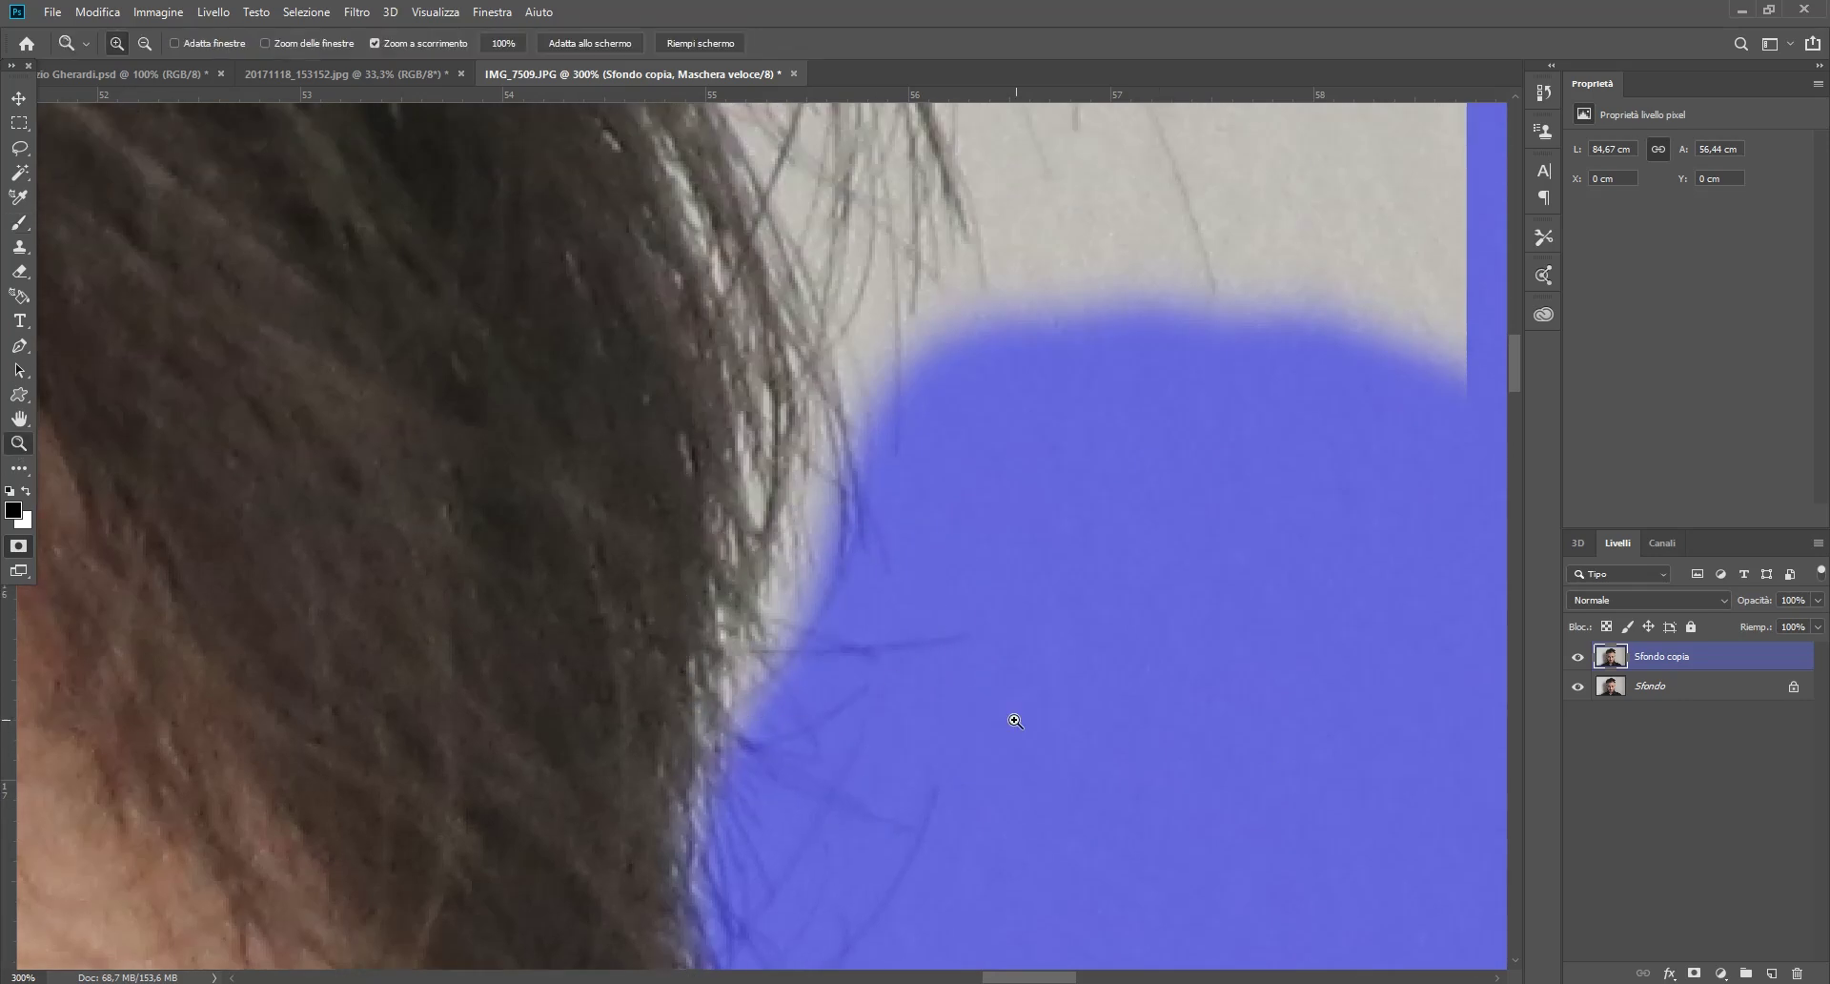
pyautogui.click(777, 601)
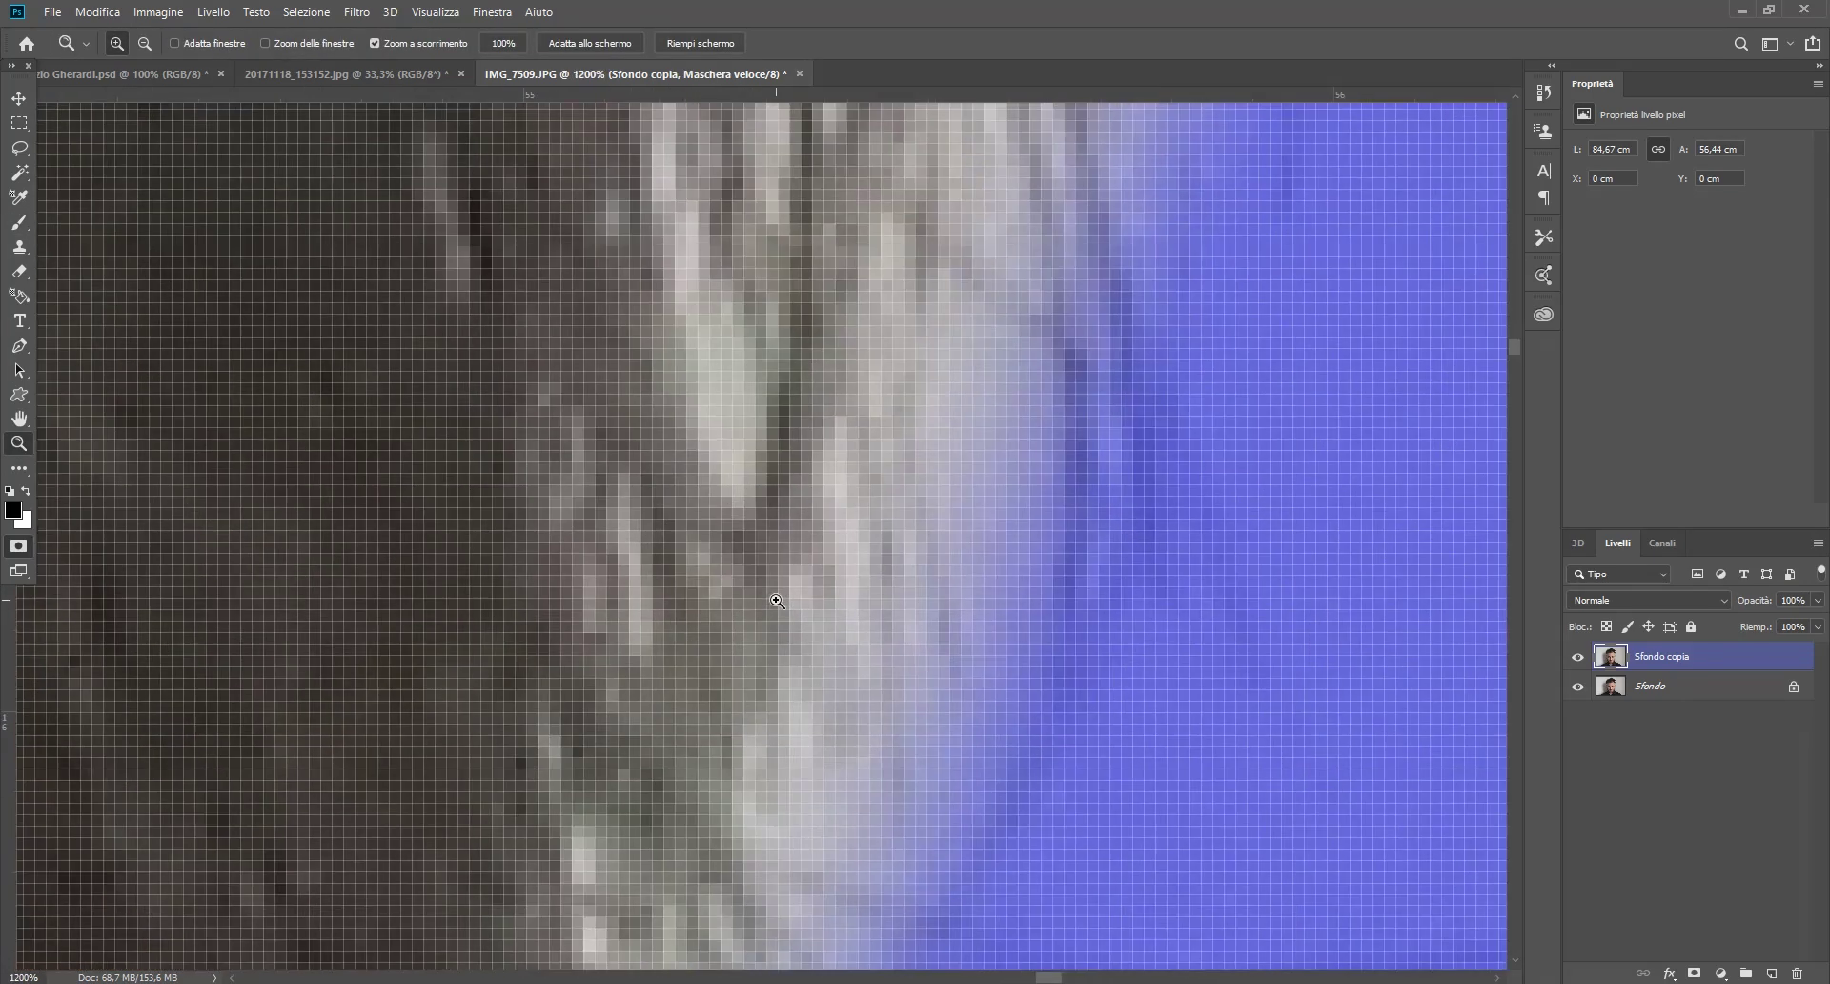
# Step: Set the brush to 1 px and dab a single mask pixel on a hair strand
pyautogui.rightClick(807, 551)
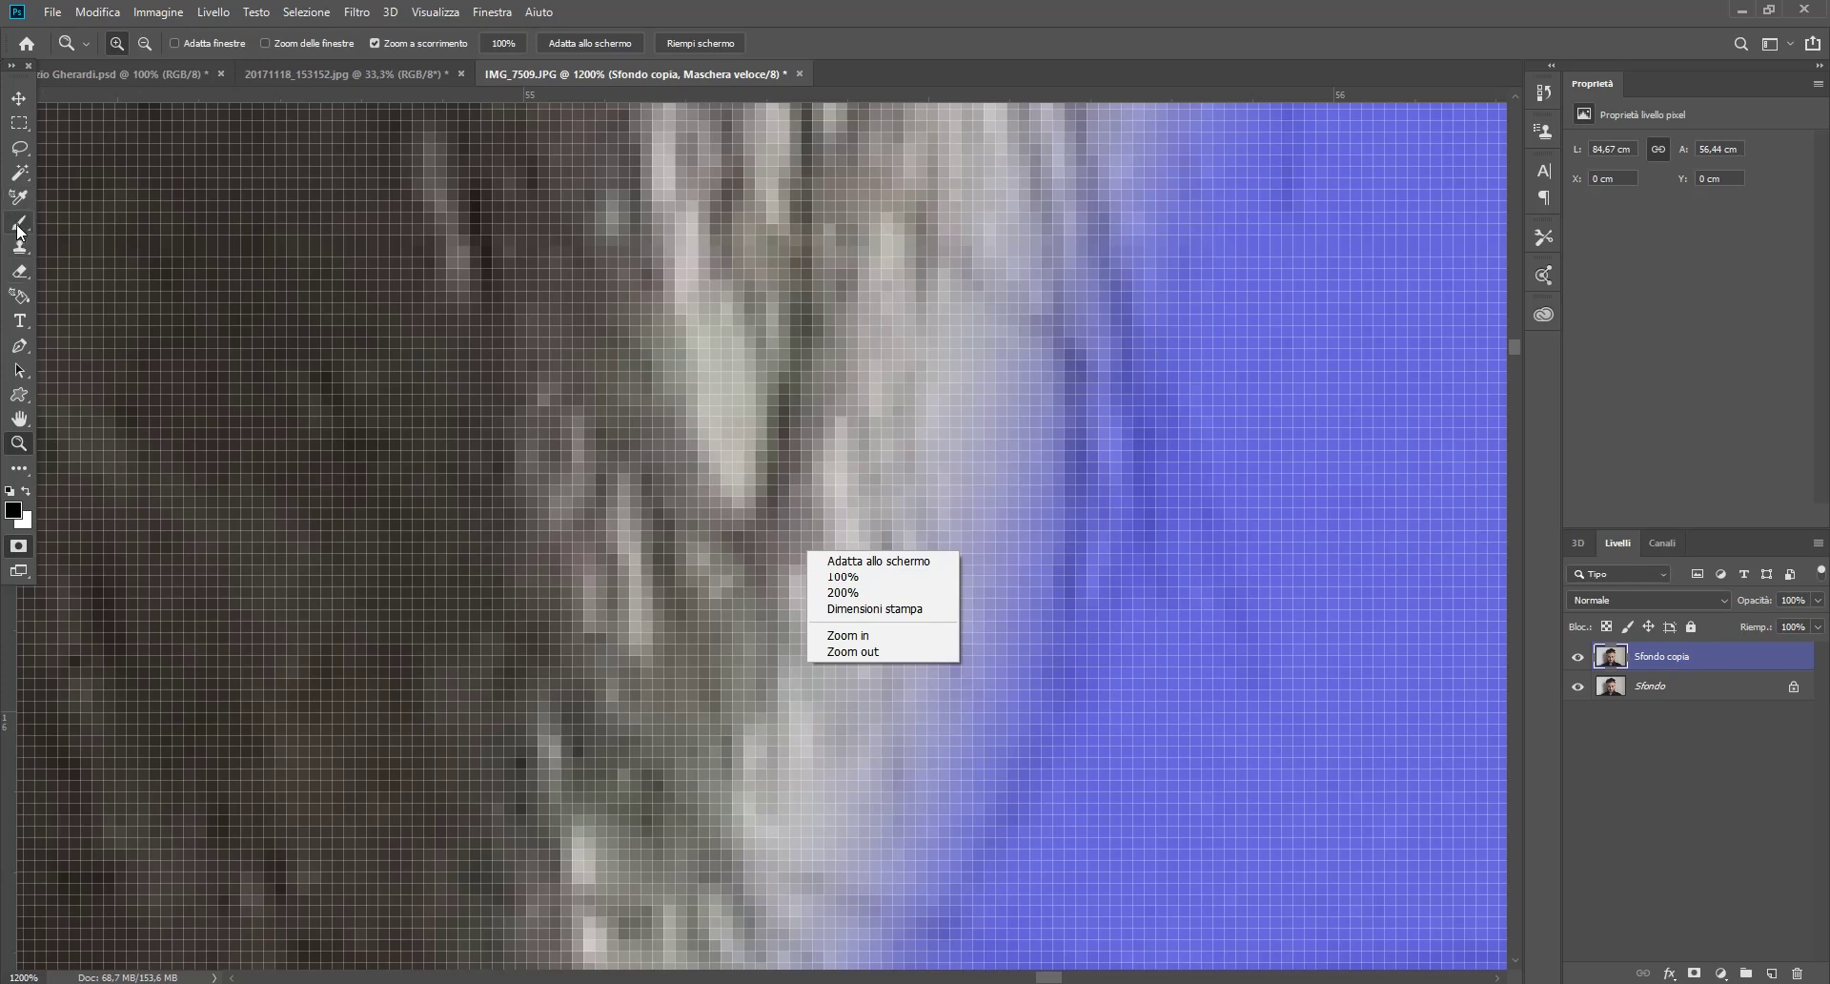
pyautogui.press('Escape')
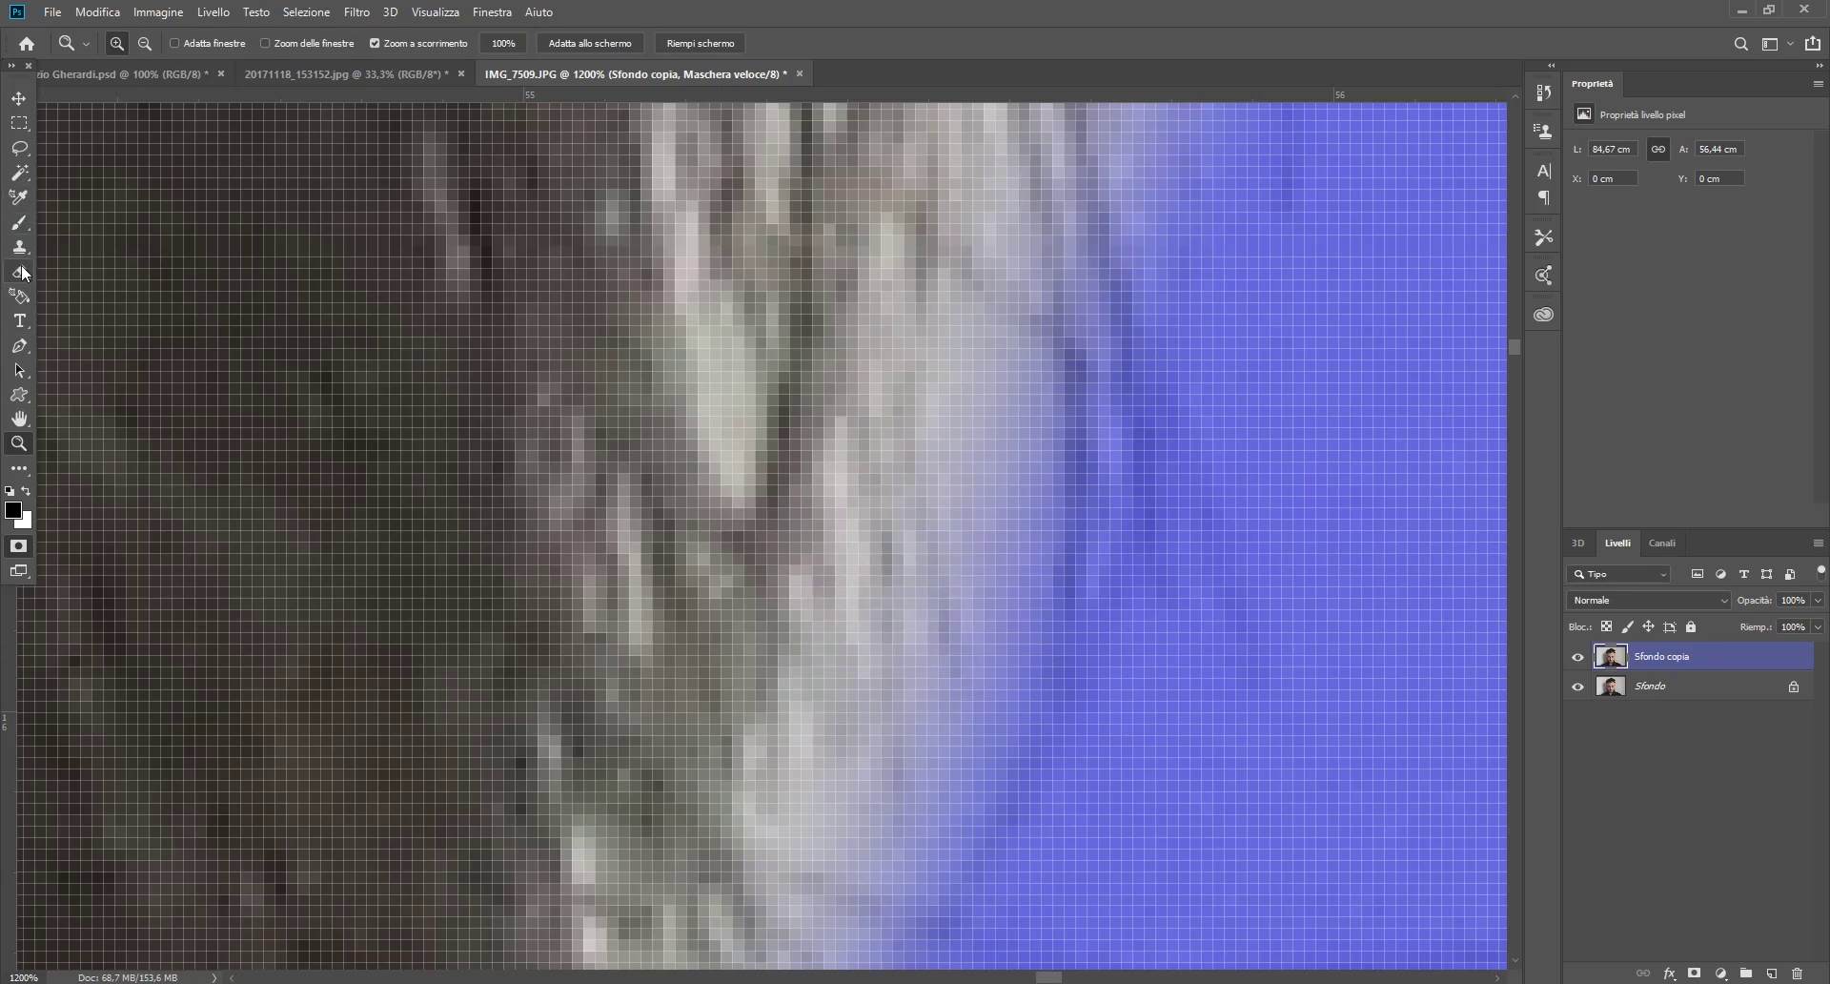
pyautogui.press('b')
pyautogui.rightClick(901, 553)
pyautogui.moveTo(1070, 600); pyautogui.dragTo(1013, 599)
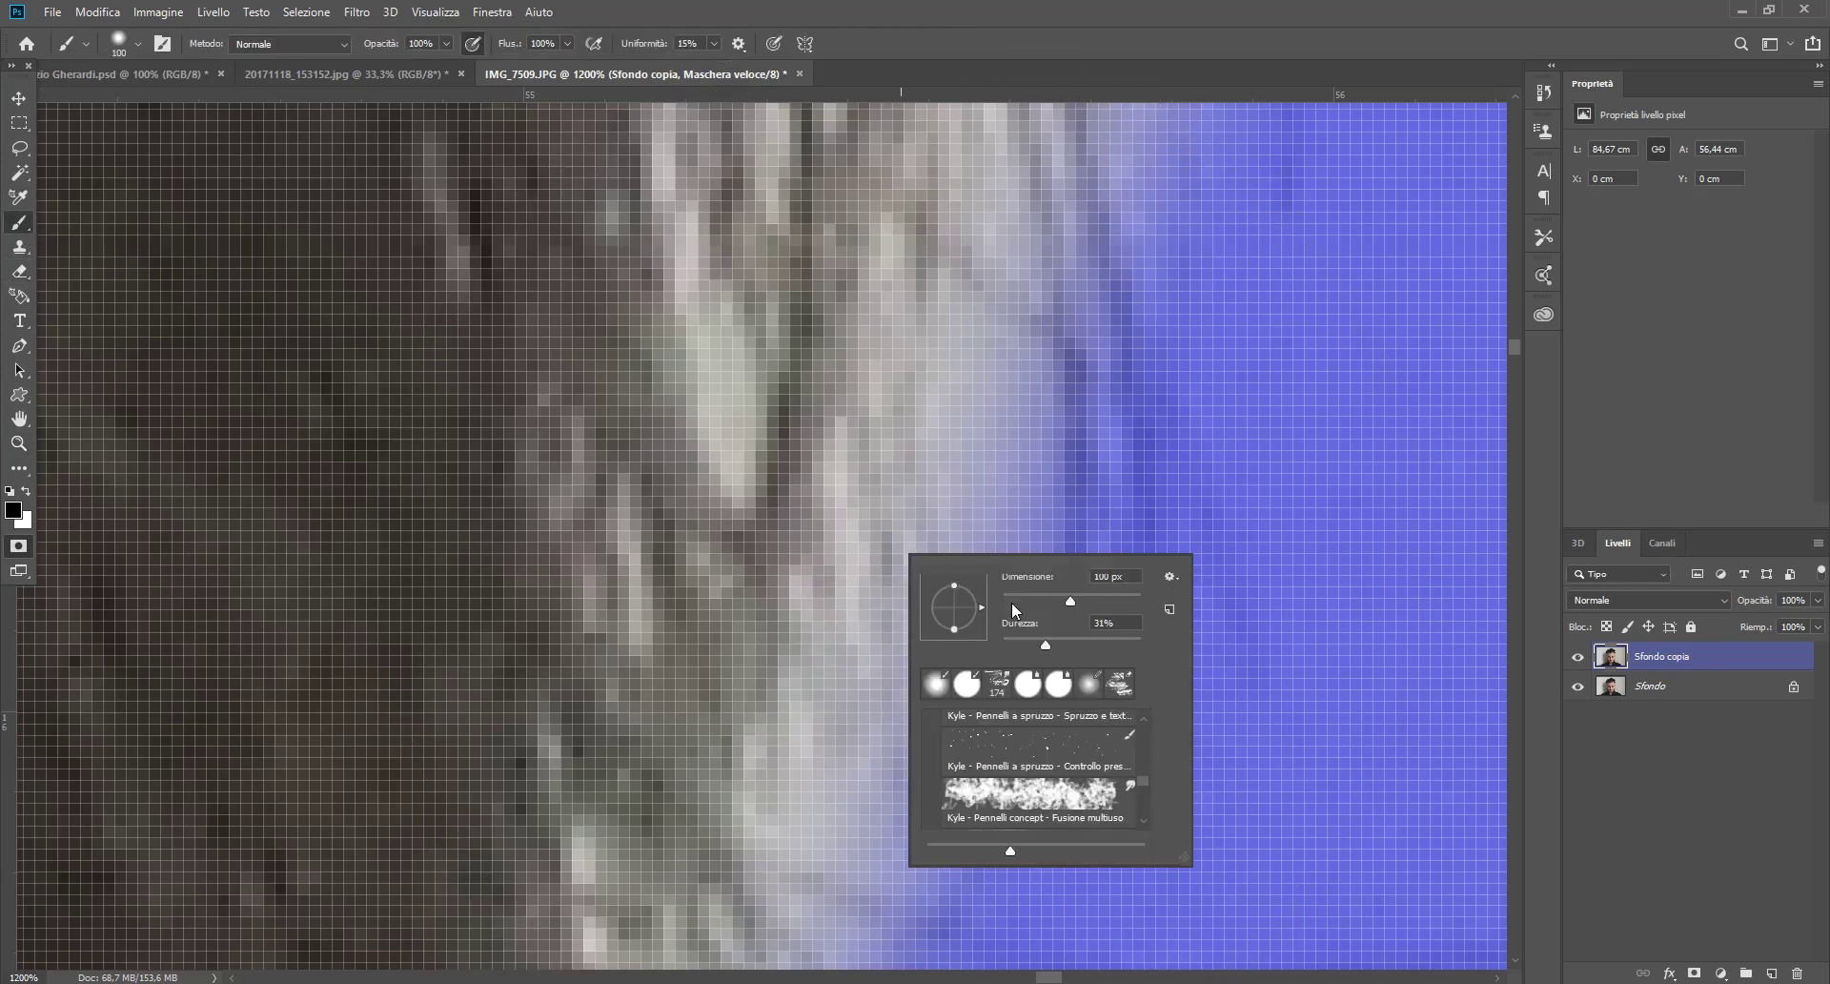
pyautogui.rightClick(724, 420)
pyautogui.moveTo(834, 466); pyautogui.dragTo(826, 467)
pyautogui.click(578, 423)
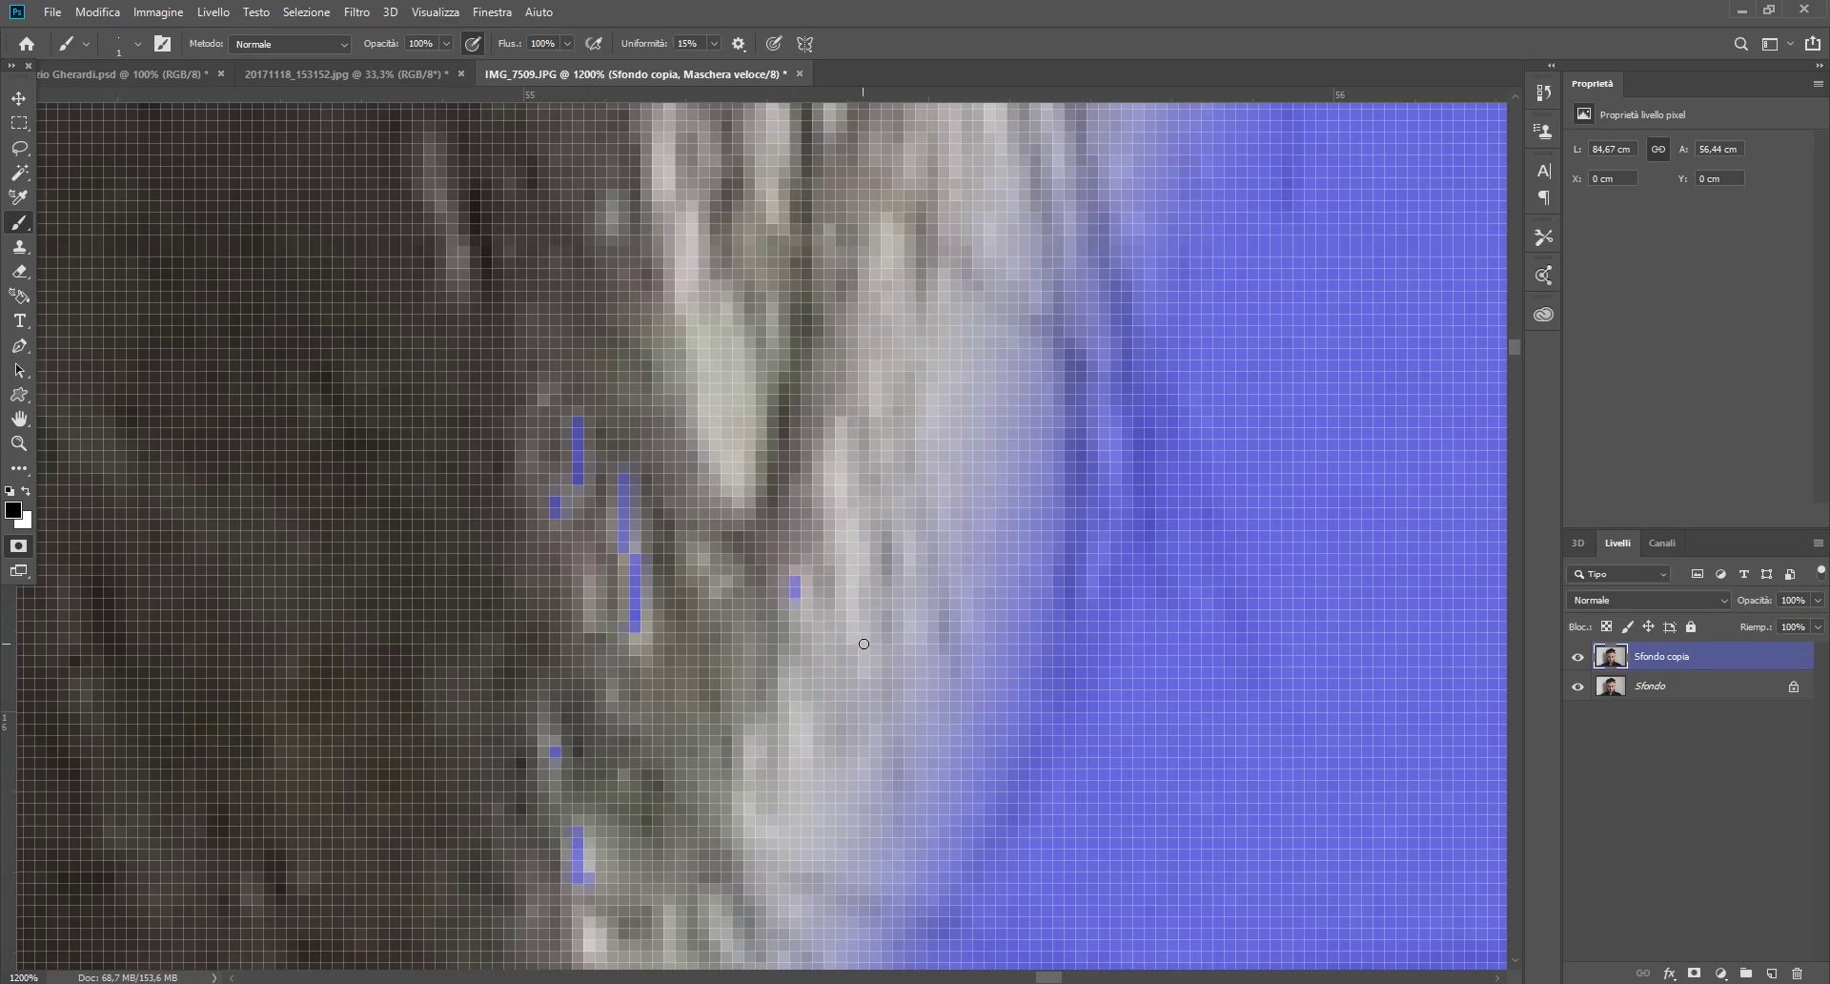
# Step: Trace several individual hair strands with thin 1 px mask strokes
pyautogui.moveTo(737, 485); pyautogui.dragTo(706, 431)
pyautogui.scroll(2, 740, 533)
pyautogui.scroll(2, 742, 592)
pyautogui.scroll(2, 745, 648)
pyautogui.scroll(1, 693, 442)
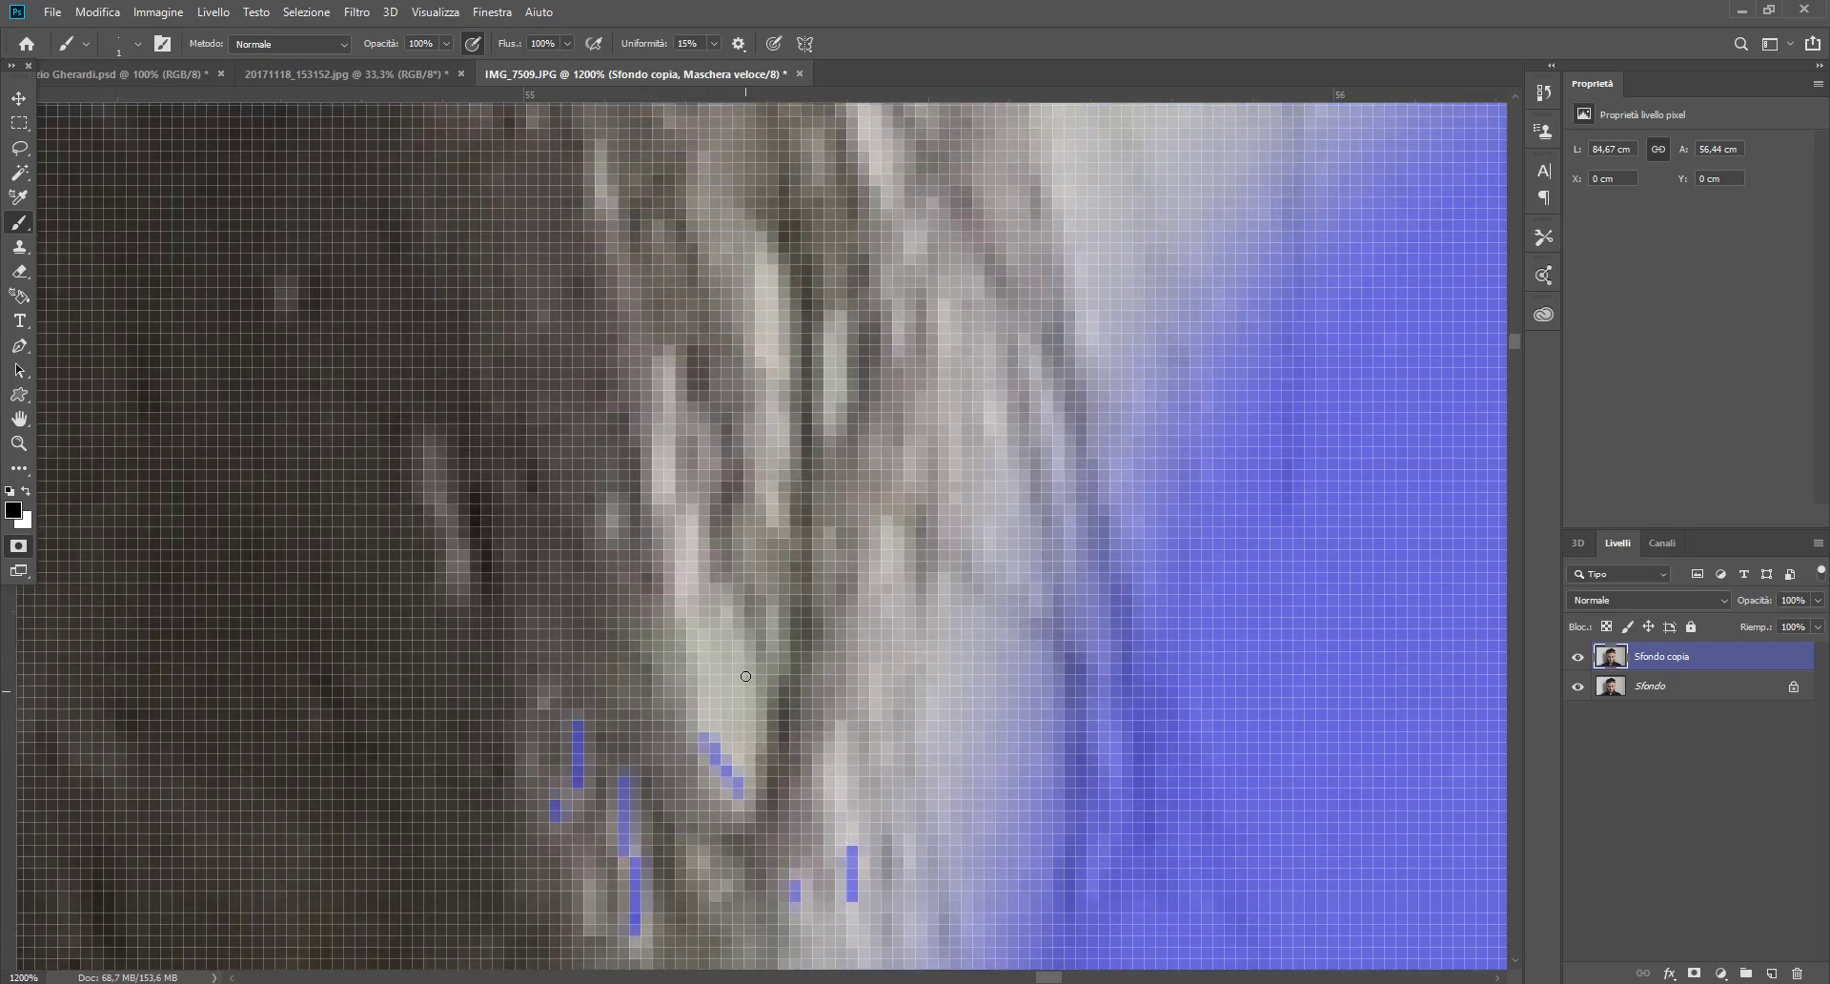
pyautogui.moveTo(670, 366); pyautogui.dragTo(661, 496)
pyautogui.moveTo(675, 582); pyautogui.dragTo(692, 526)
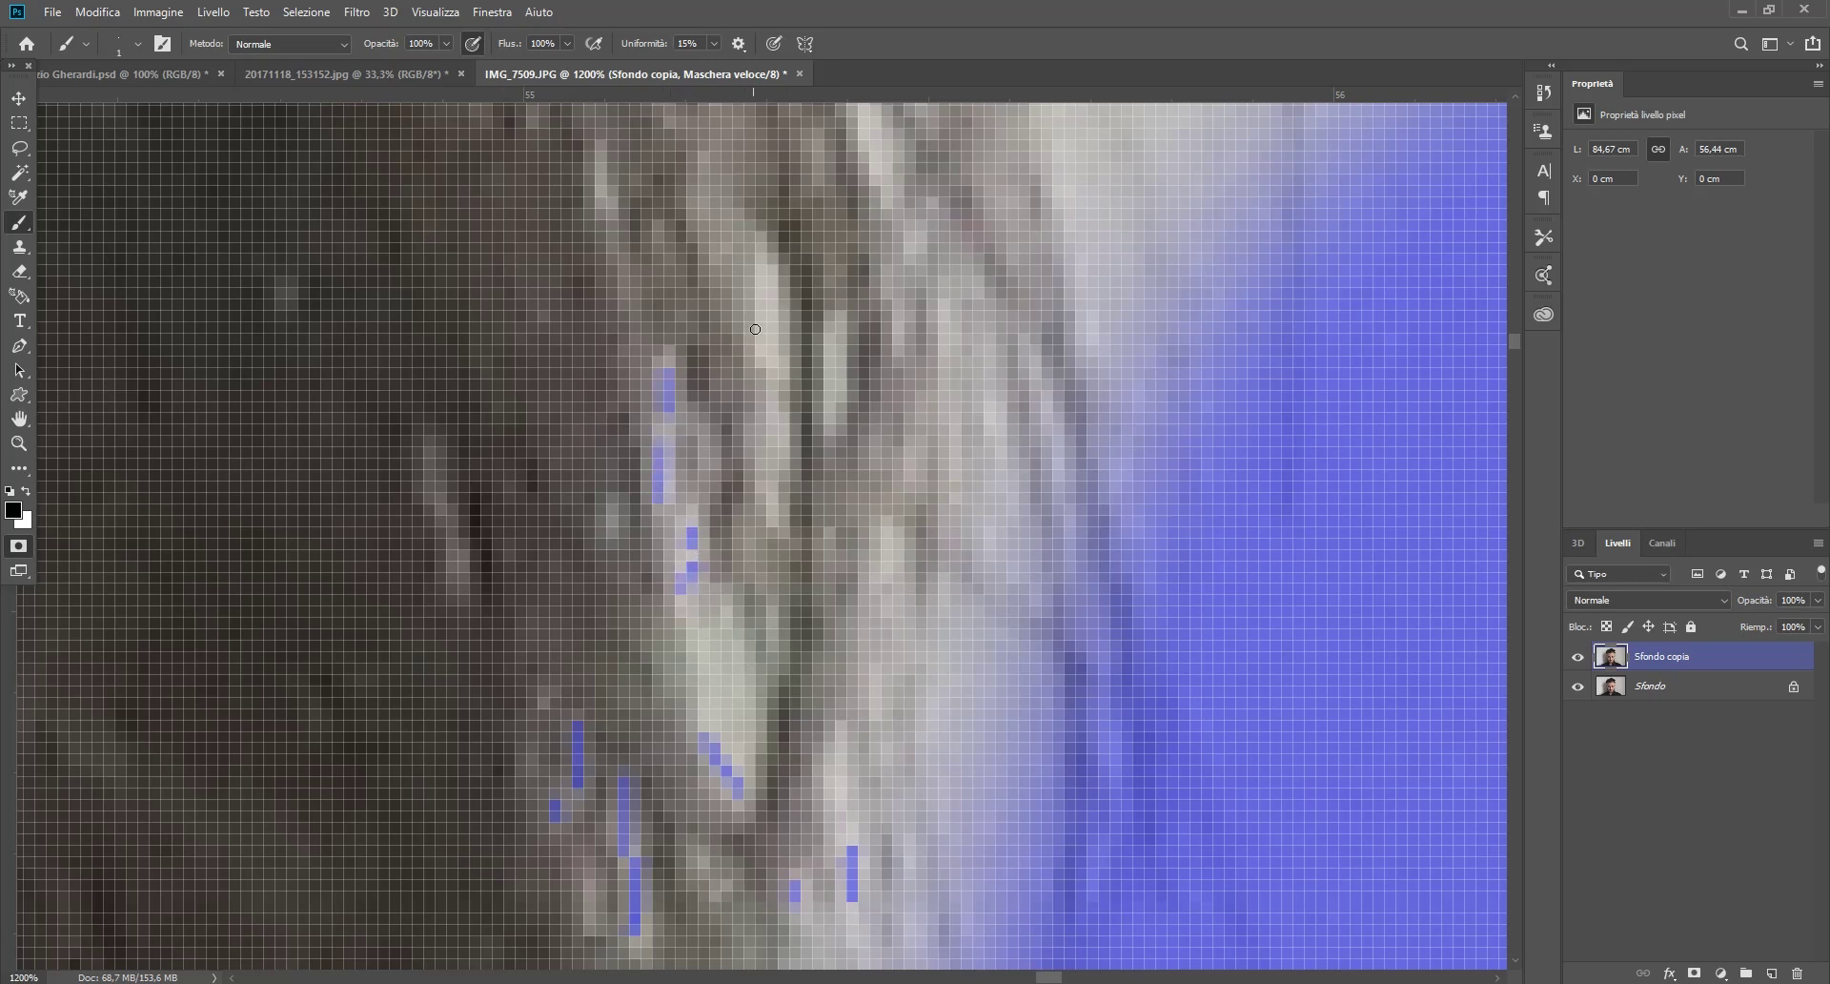
pyautogui.scroll(2, 1020, 737)
pyautogui.scroll(2, 972, 698)
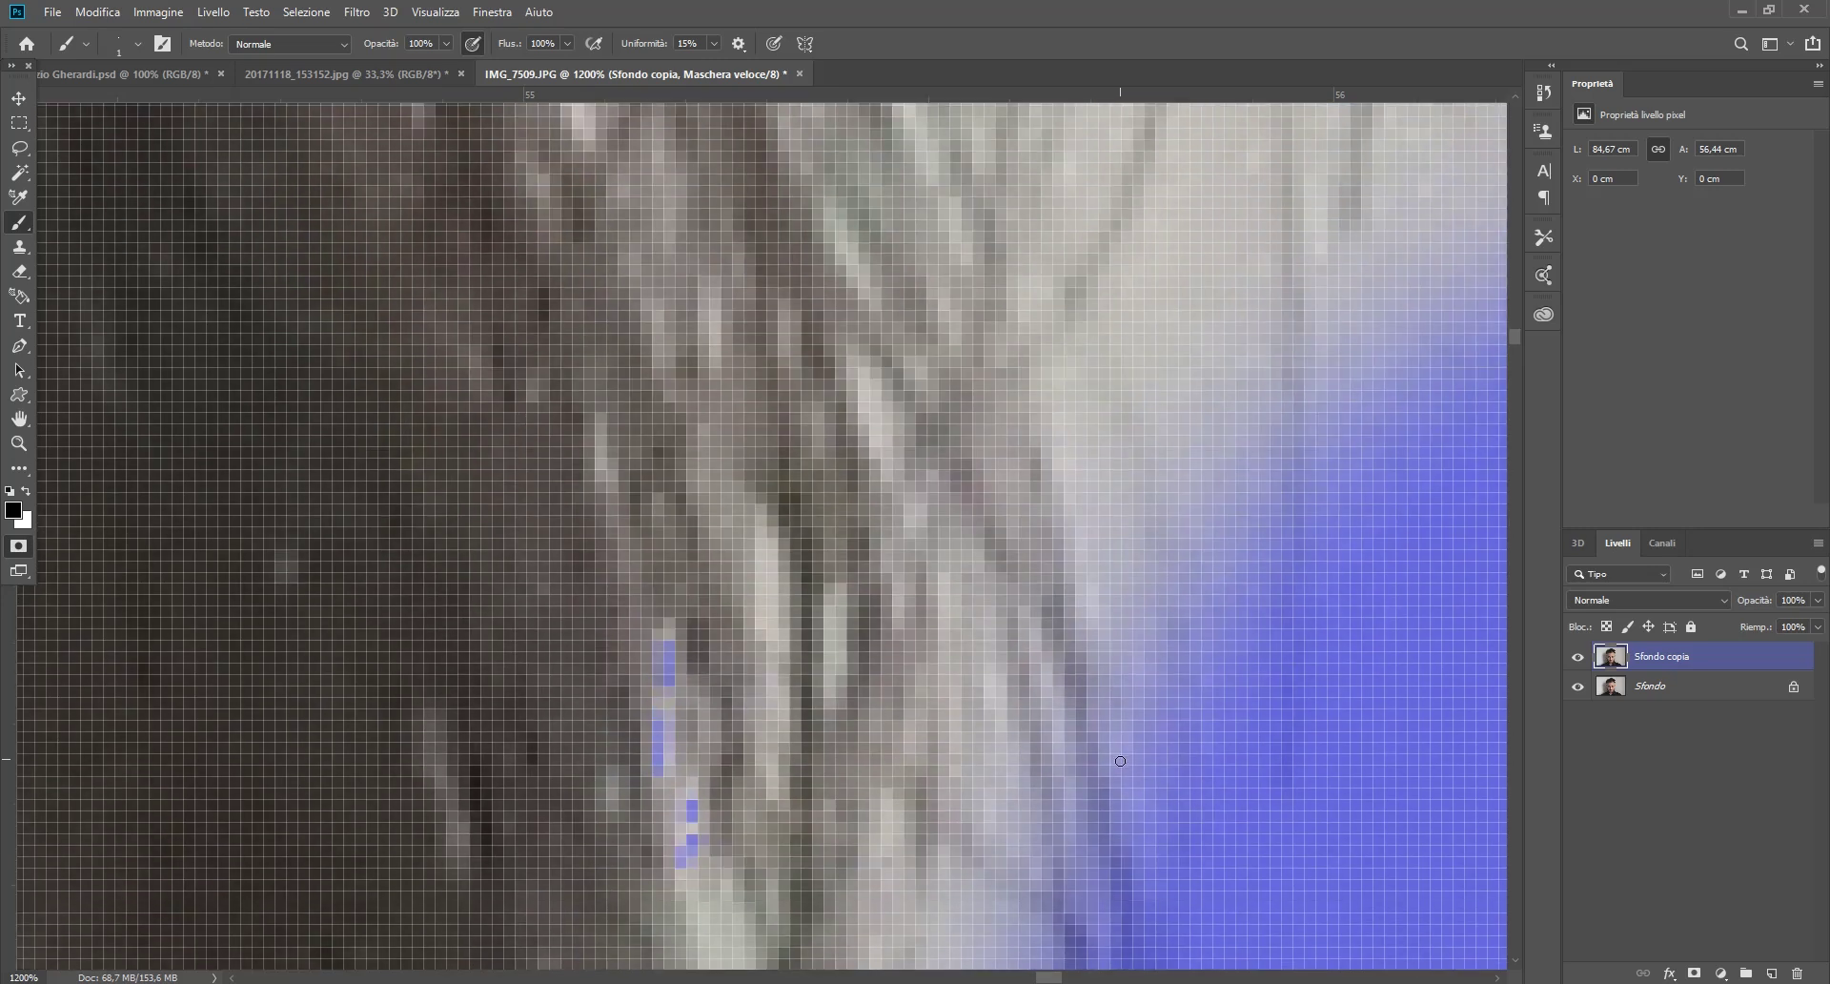
pyautogui.scroll(2, 925, 658)
pyautogui.scroll(2, 875, 619)
pyautogui.moveTo(868, 538); pyautogui.dragTo(877, 593)
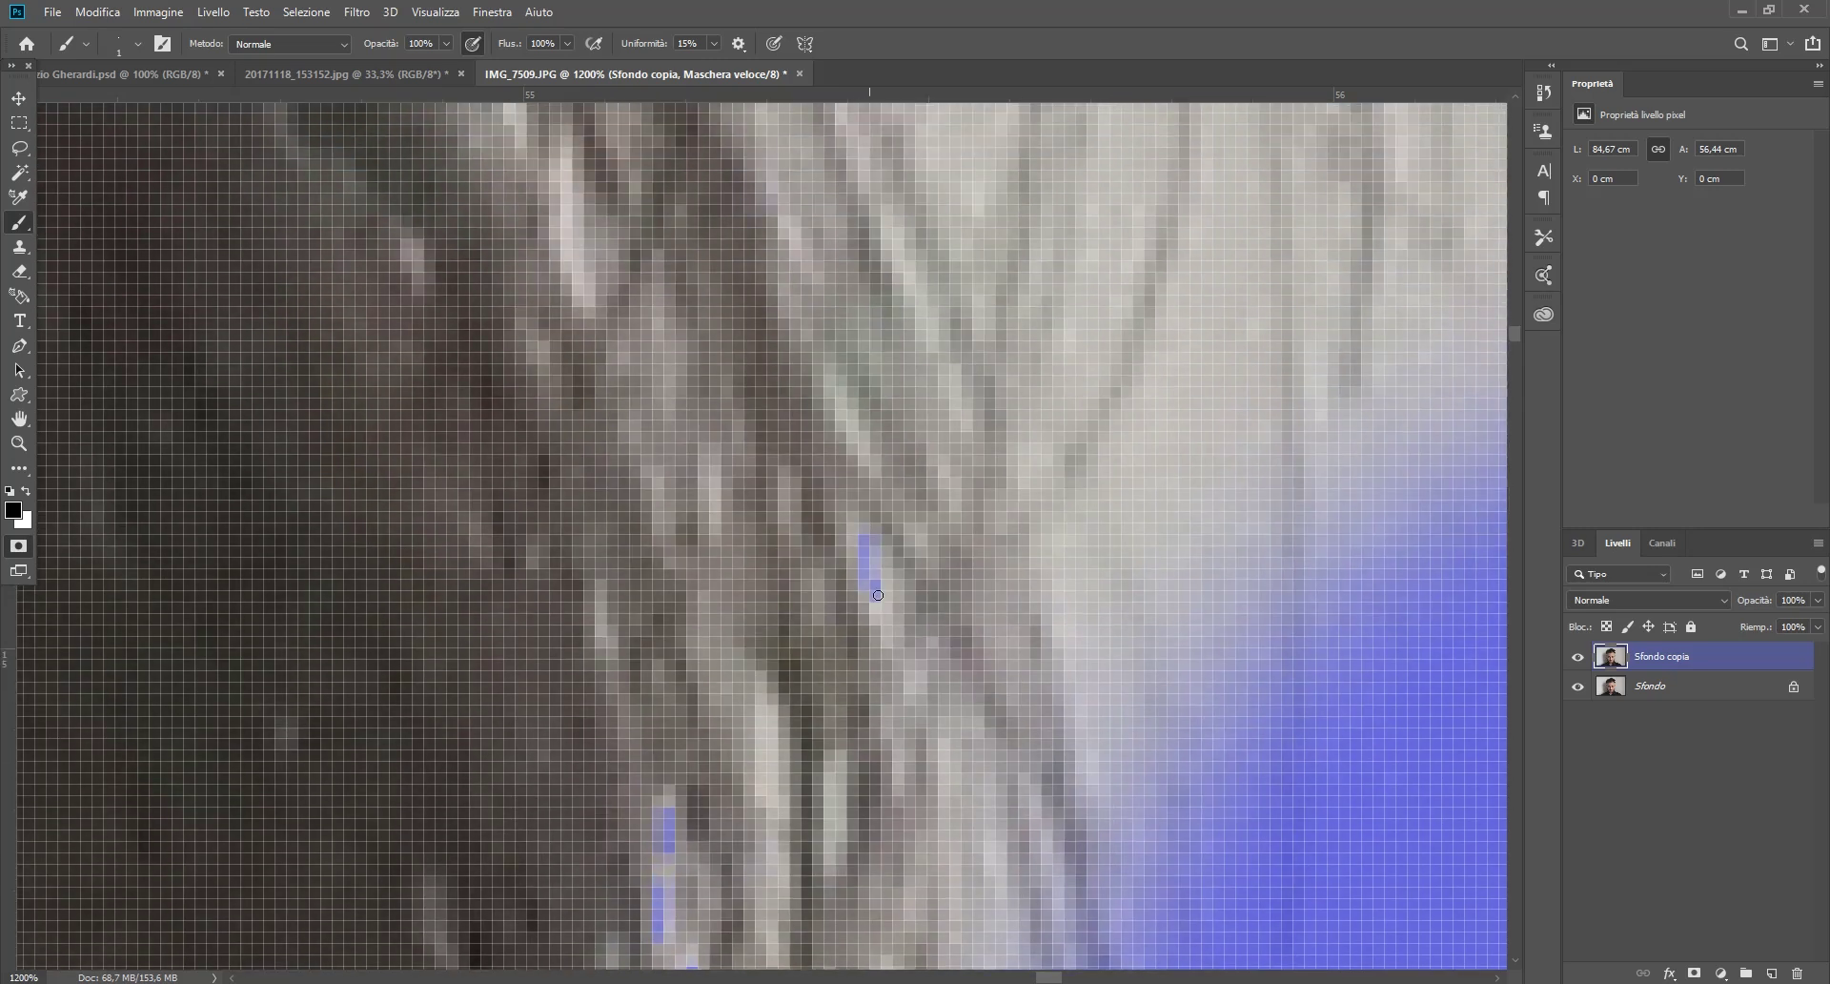
pyautogui.moveTo(716, 479); pyautogui.dragTo(708, 487)
pyautogui.moveTo(570, 168)
pyautogui.mouseDown()
pyautogui.moveTo(560, 224)
pyautogui.moveTo(585, 303)
pyautogui.mouseUp()
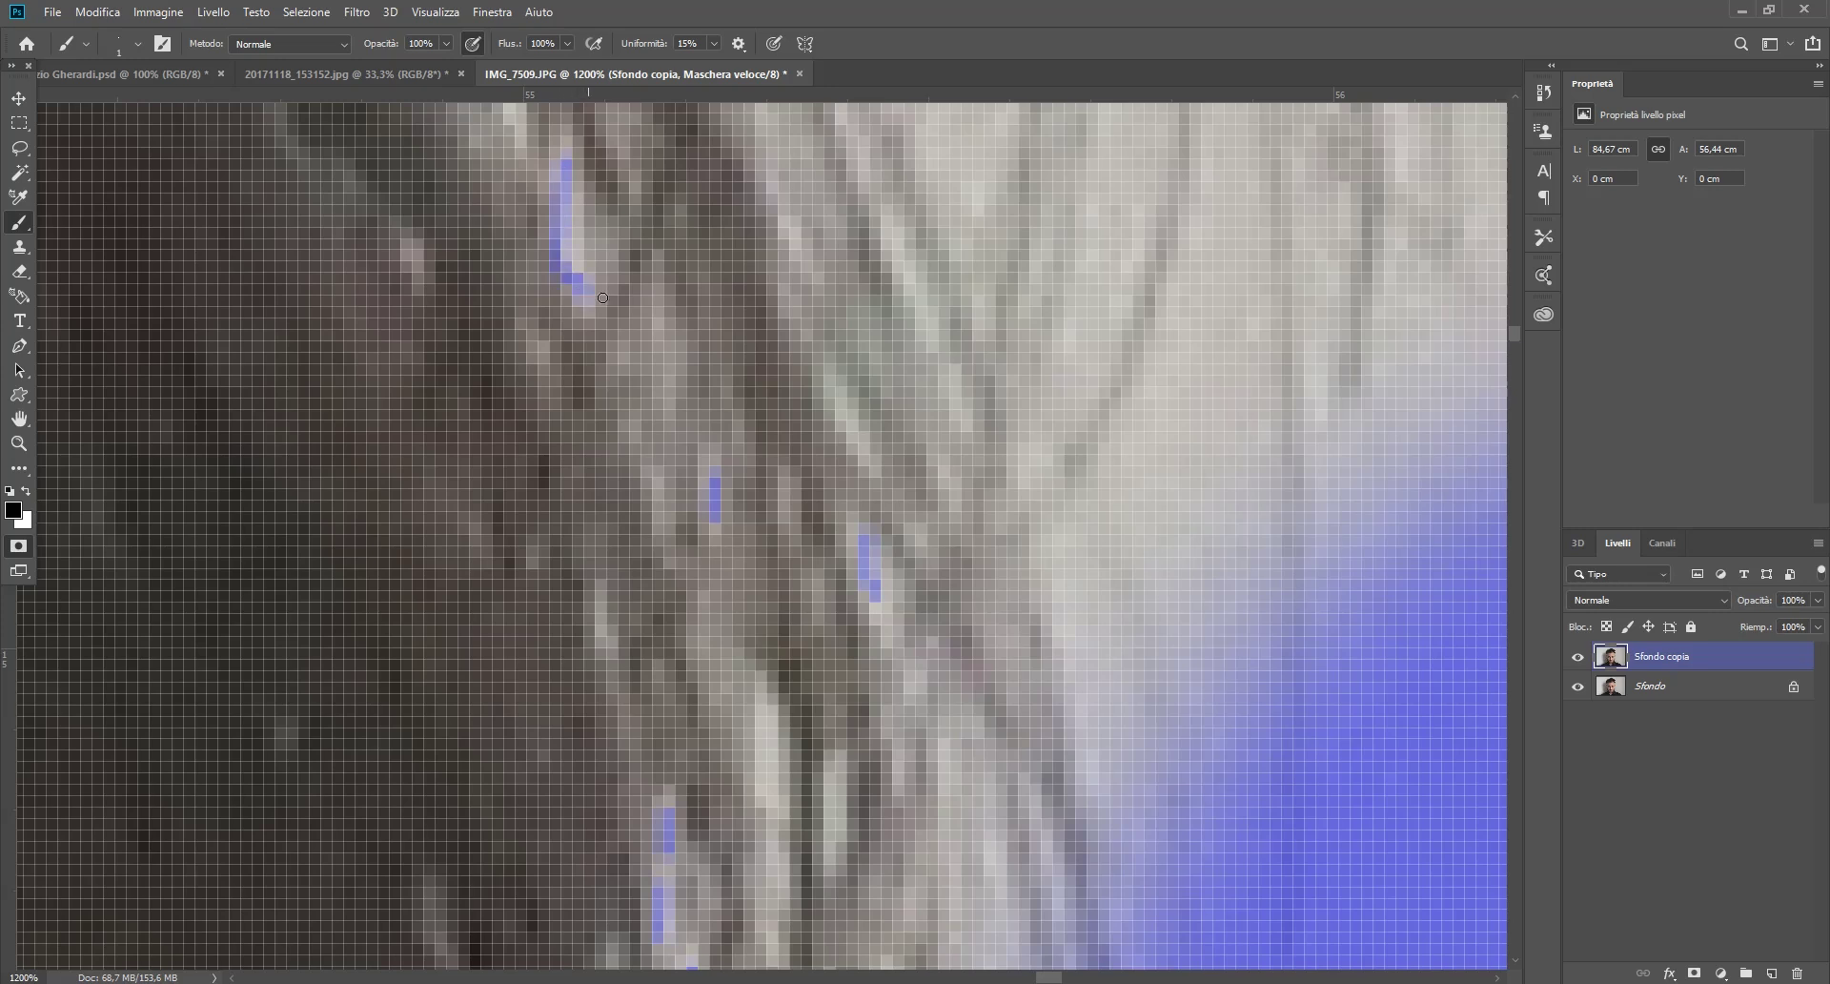
# Step: Zoom out to see more of the hair edge
pyautogui.scroll(1, 876, 636)
pyautogui.scroll(2, 876, 636)
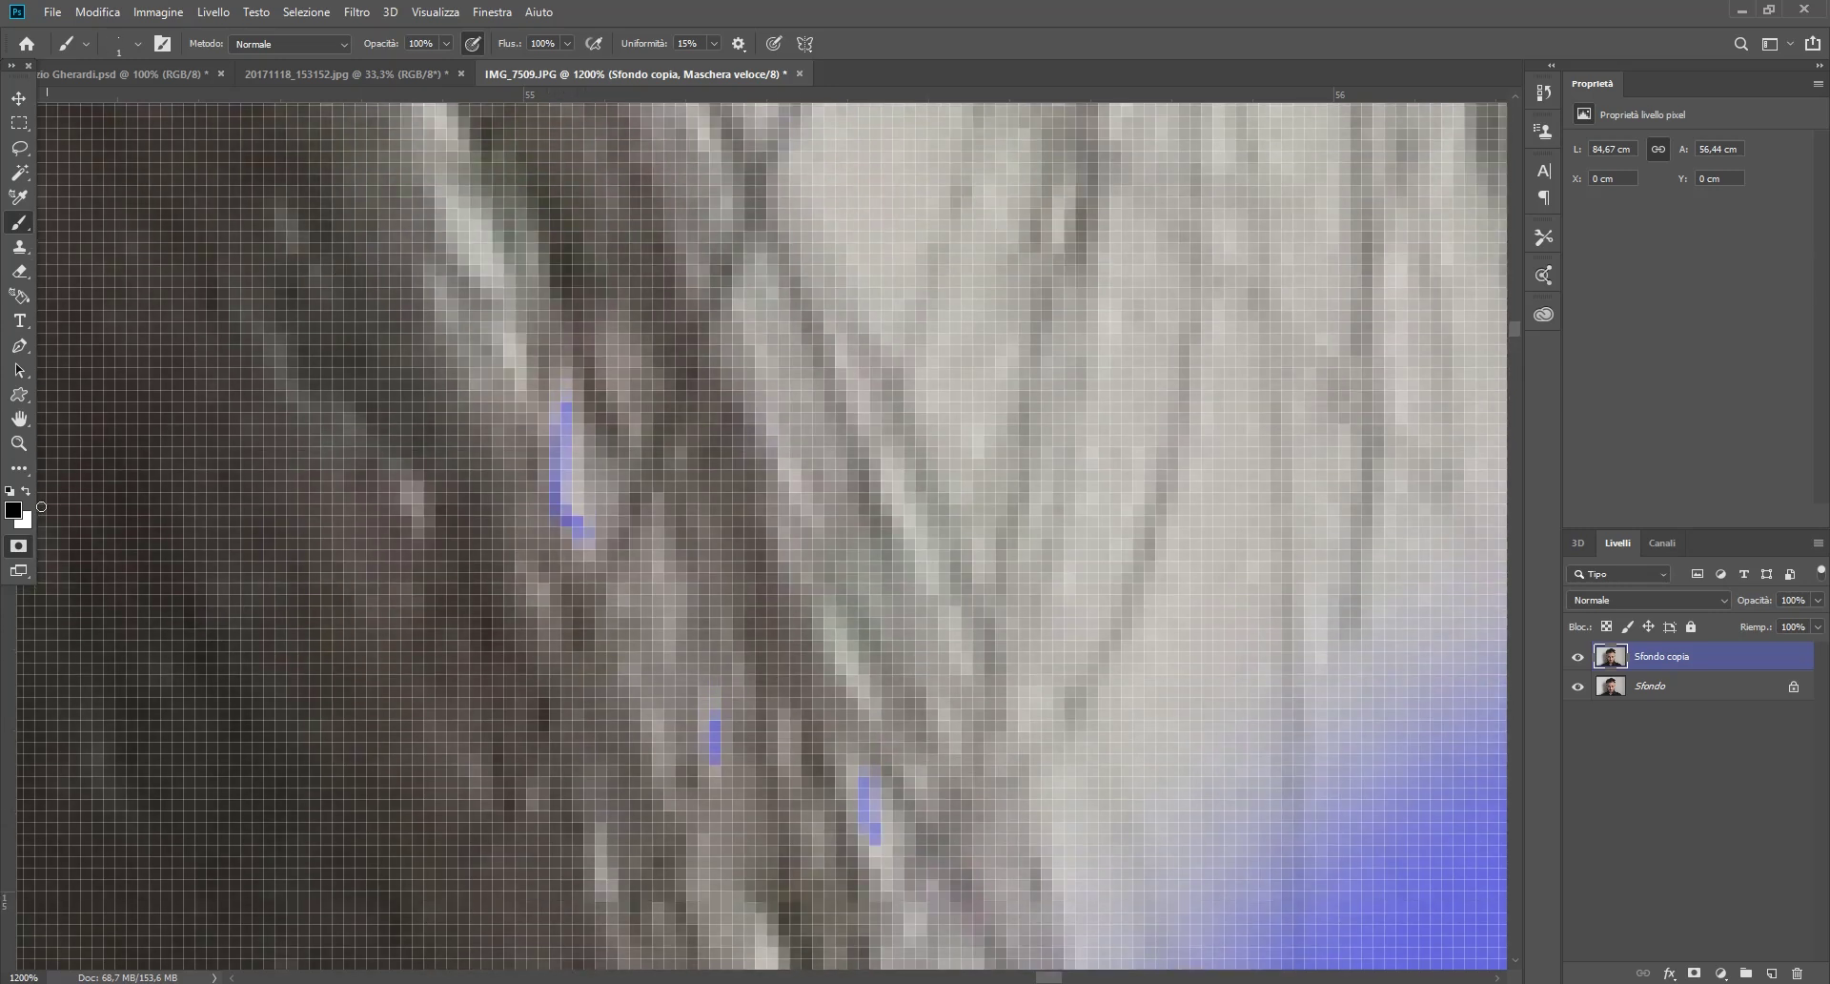
pyautogui.click(19, 443)
pyautogui.click(145, 48)
pyautogui.moveTo(1176, 764)
pyautogui.mouseDown()
pyautogui.moveTo(1299, 780)
pyautogui.moveTo(1044, 803)
pyautogui.mouseUp()
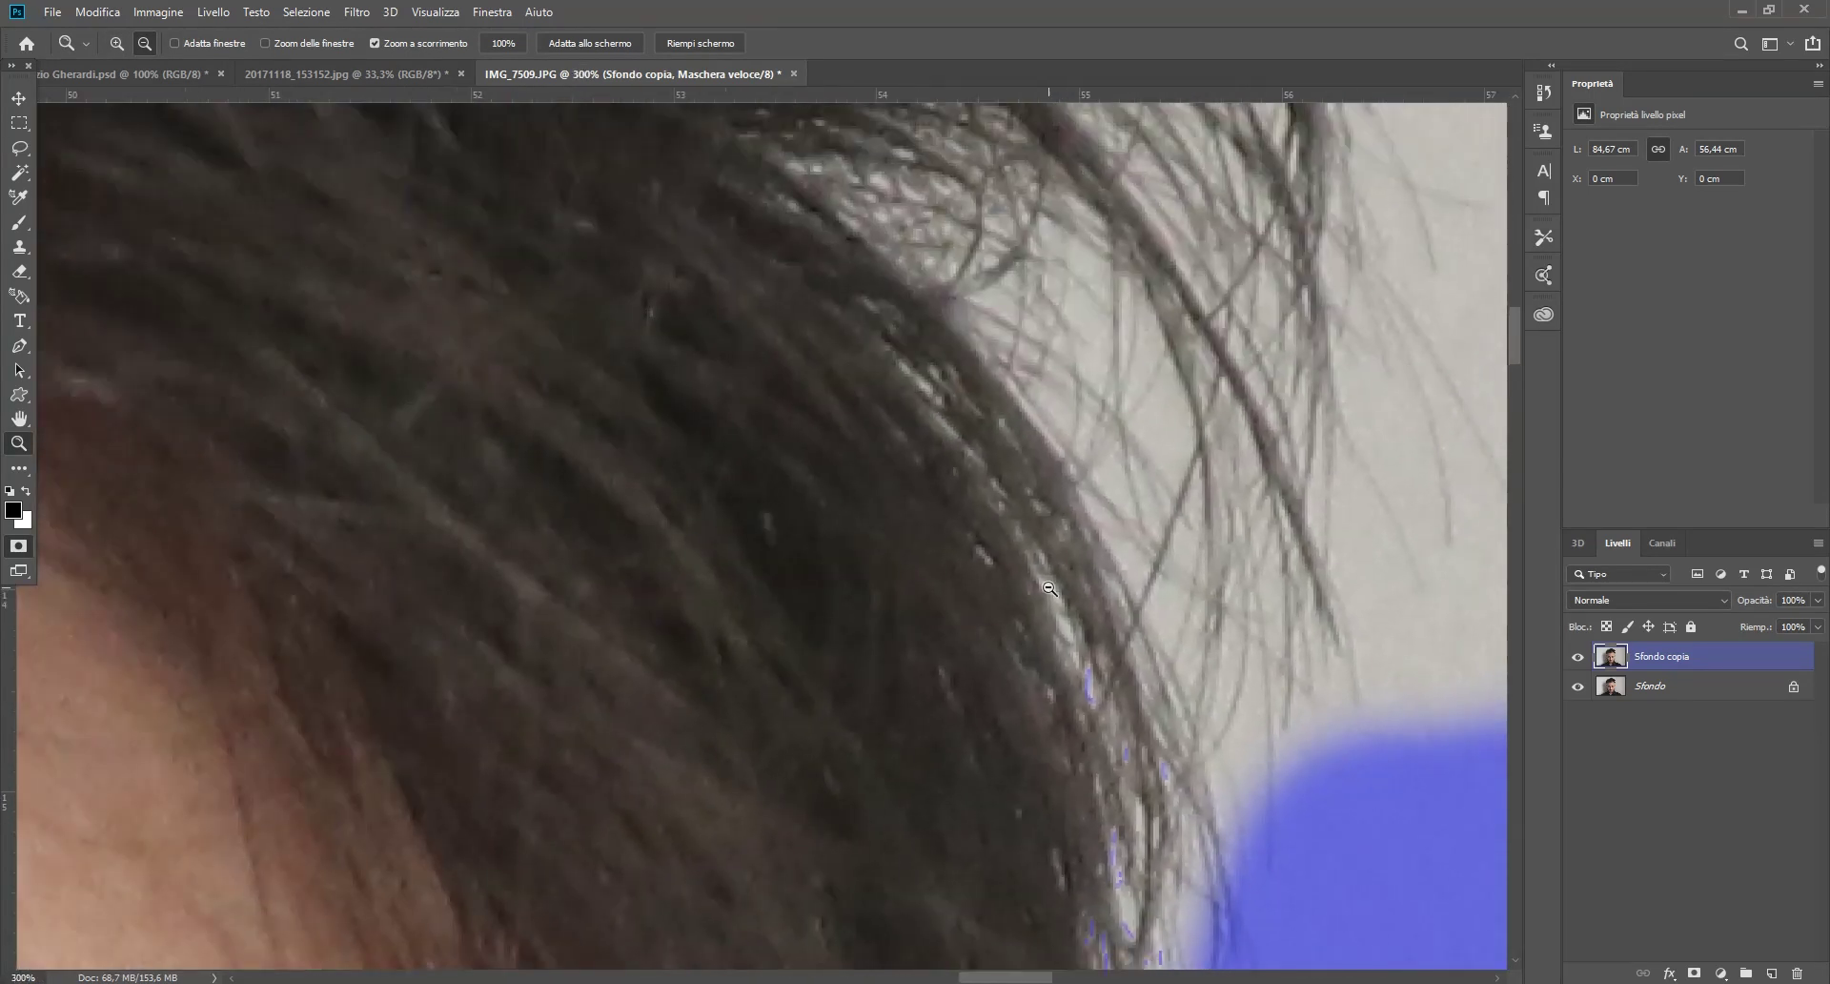
# Step: Enlarge the quick-mask brush to 39 px and paint over the grey background beside the hair
pyautogui.click(19, 222)
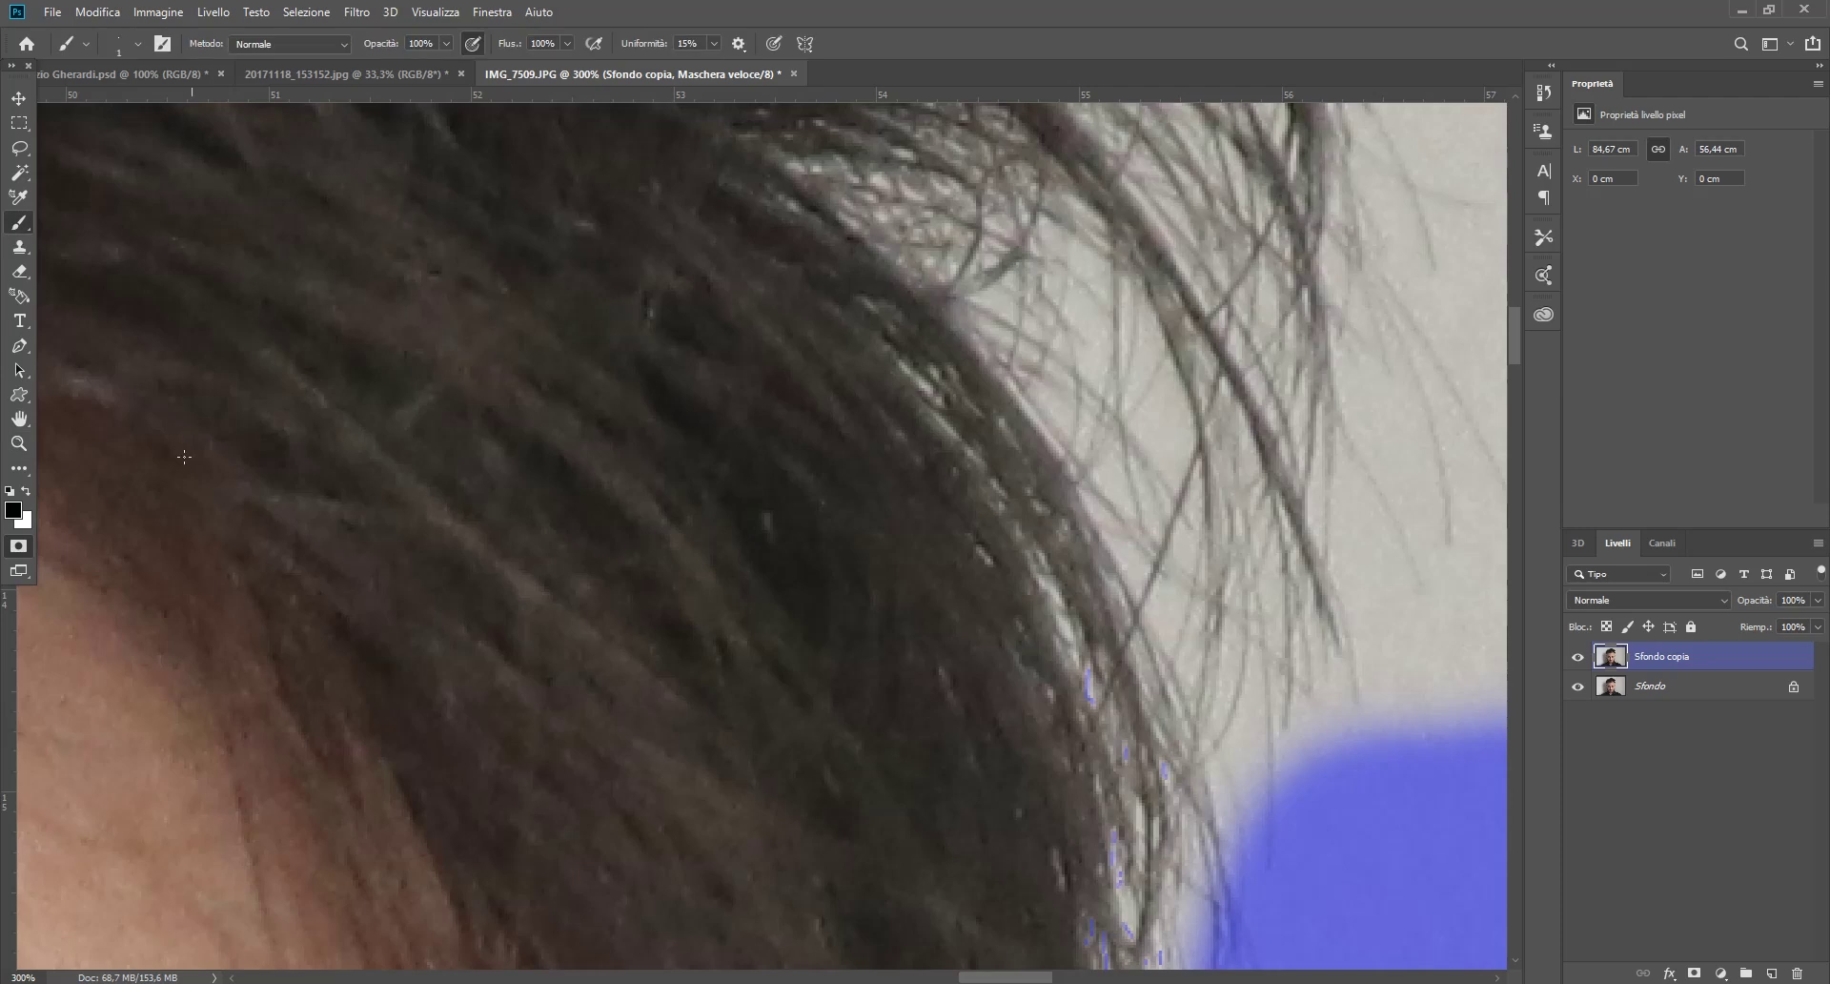
pyautogui.rightClick(1205, 606)
pyautogui.moveTo(1304, 658); pyautogui.dragTo(1317, 658)
pyautogui.moveTo(1230, 467)
pyautogui.mouseDown()
pyautogui.moveTo(1246, 668)
pyautogui.moveTo(959, 221)
pyautogui.moveTo(1409, 870)
pyautogui.moveTo(1468, 353)
pyautogui.mouseUp()
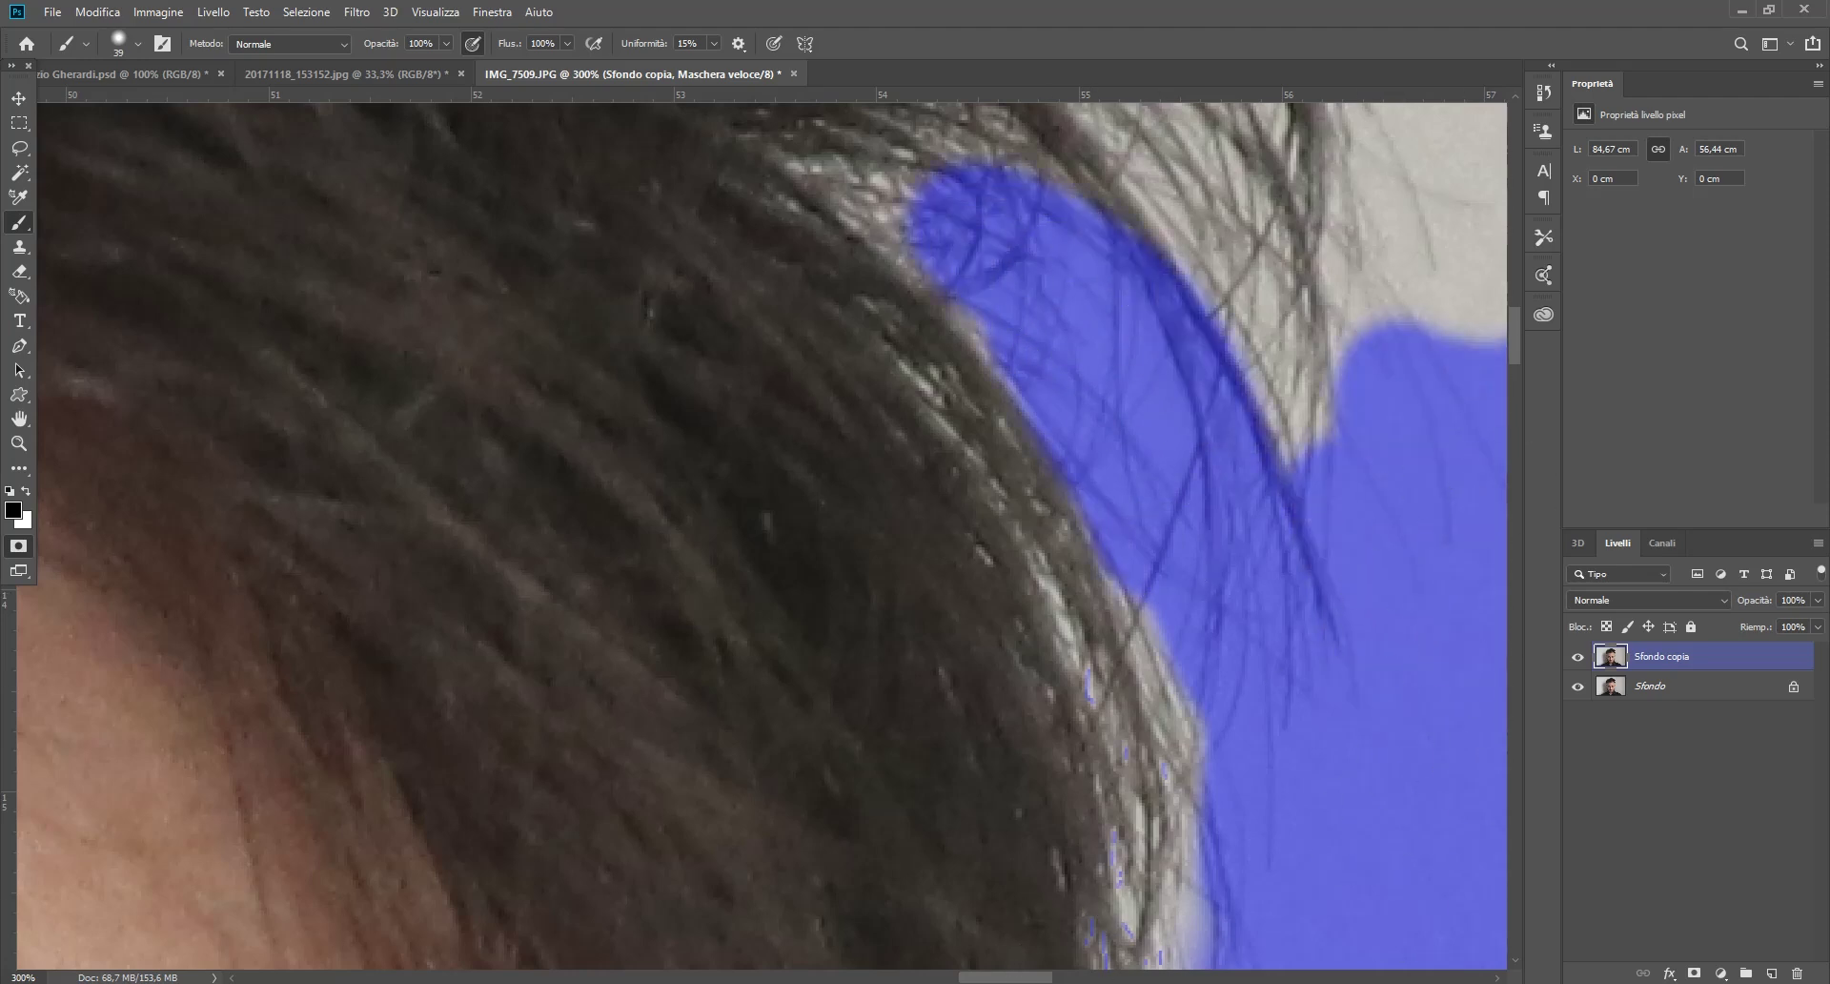
pyautogui.moveTo(1029, 978); pyautogui.dragTo(1082, 977)
pyautogui.moveTo(858, 495)
pyautogui.mouseDown()
pyautogui.moveTo(748, 715)
pyautogui.moveTo(817, 360)
pyautogui.moveTo(921, 879)
pyautogui.moveTo(981, 899)
pyautogui.moveTo(1071, 171)
pyautogui.moveTo(887, 151)
pyautogui.moveTo(638, 465)
pyautogui.moveTo(572, 225)
pyautogui.moveTo(654, 172)
pyautogui.moveTo(1169, 666)
pyautogui.mouseUp()
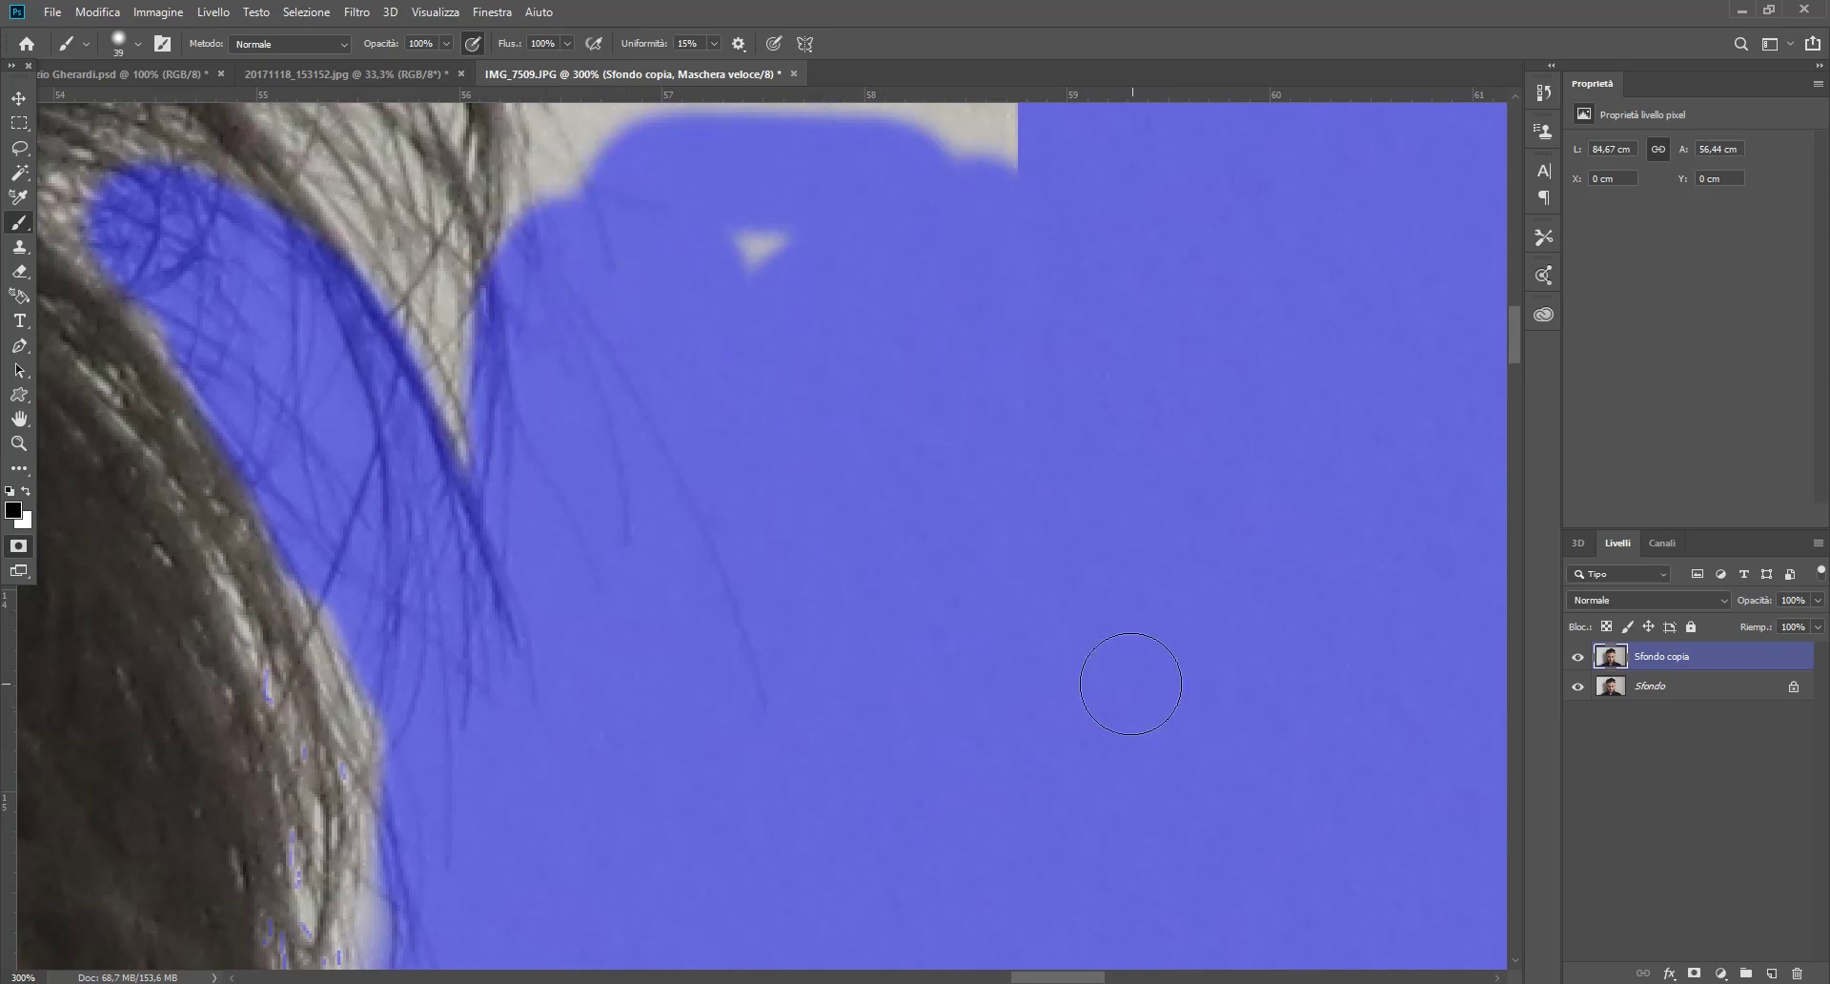
# Step: Paint more mask around the hair, then zoom the view out to 100%
pyautogui.scroll(2, 894, 877)
pyautogui.scroll(1, 894, 877)
pyautogui.scroll(3, 879, 817)
pyautogui.moveTo(711, 572)
pyautogui.mouseDown()
pyautogui.moveTo(547, 525)
pyautogui.moveTo(481, 667)
pyautogui.moveTo(438, 257)
pyautogui.moveTo(403, 600)
pyautogui.moveTo(410, 248)
pyautogui.moveTo(695, 409)
pyautogui.moveTo(838, 524)
pyautogui.moveTo(1014, 310)
pyautogui.moveTo(1001, 286)
pyautogui.mouseUp()
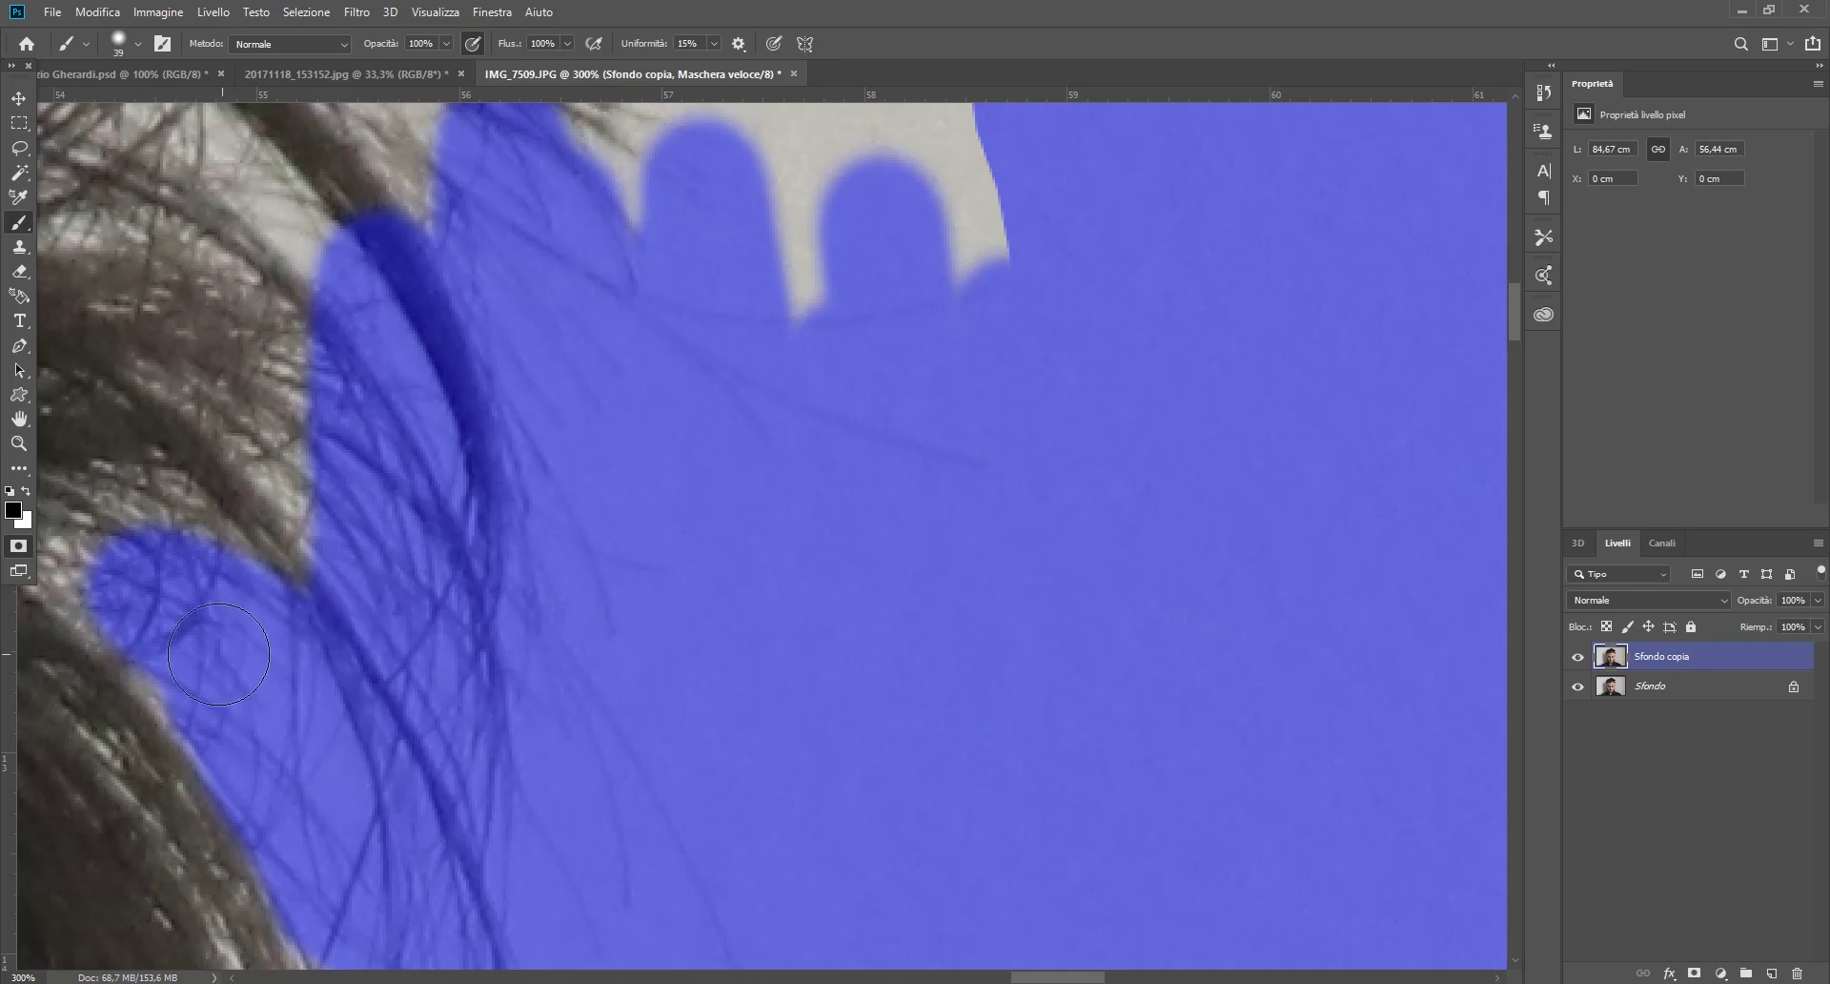
pyautogui.click(19, 444)
pyautogui.keyDown('alt'); pyautogui.click(564, 367); pyautogui.keyUp('alt')
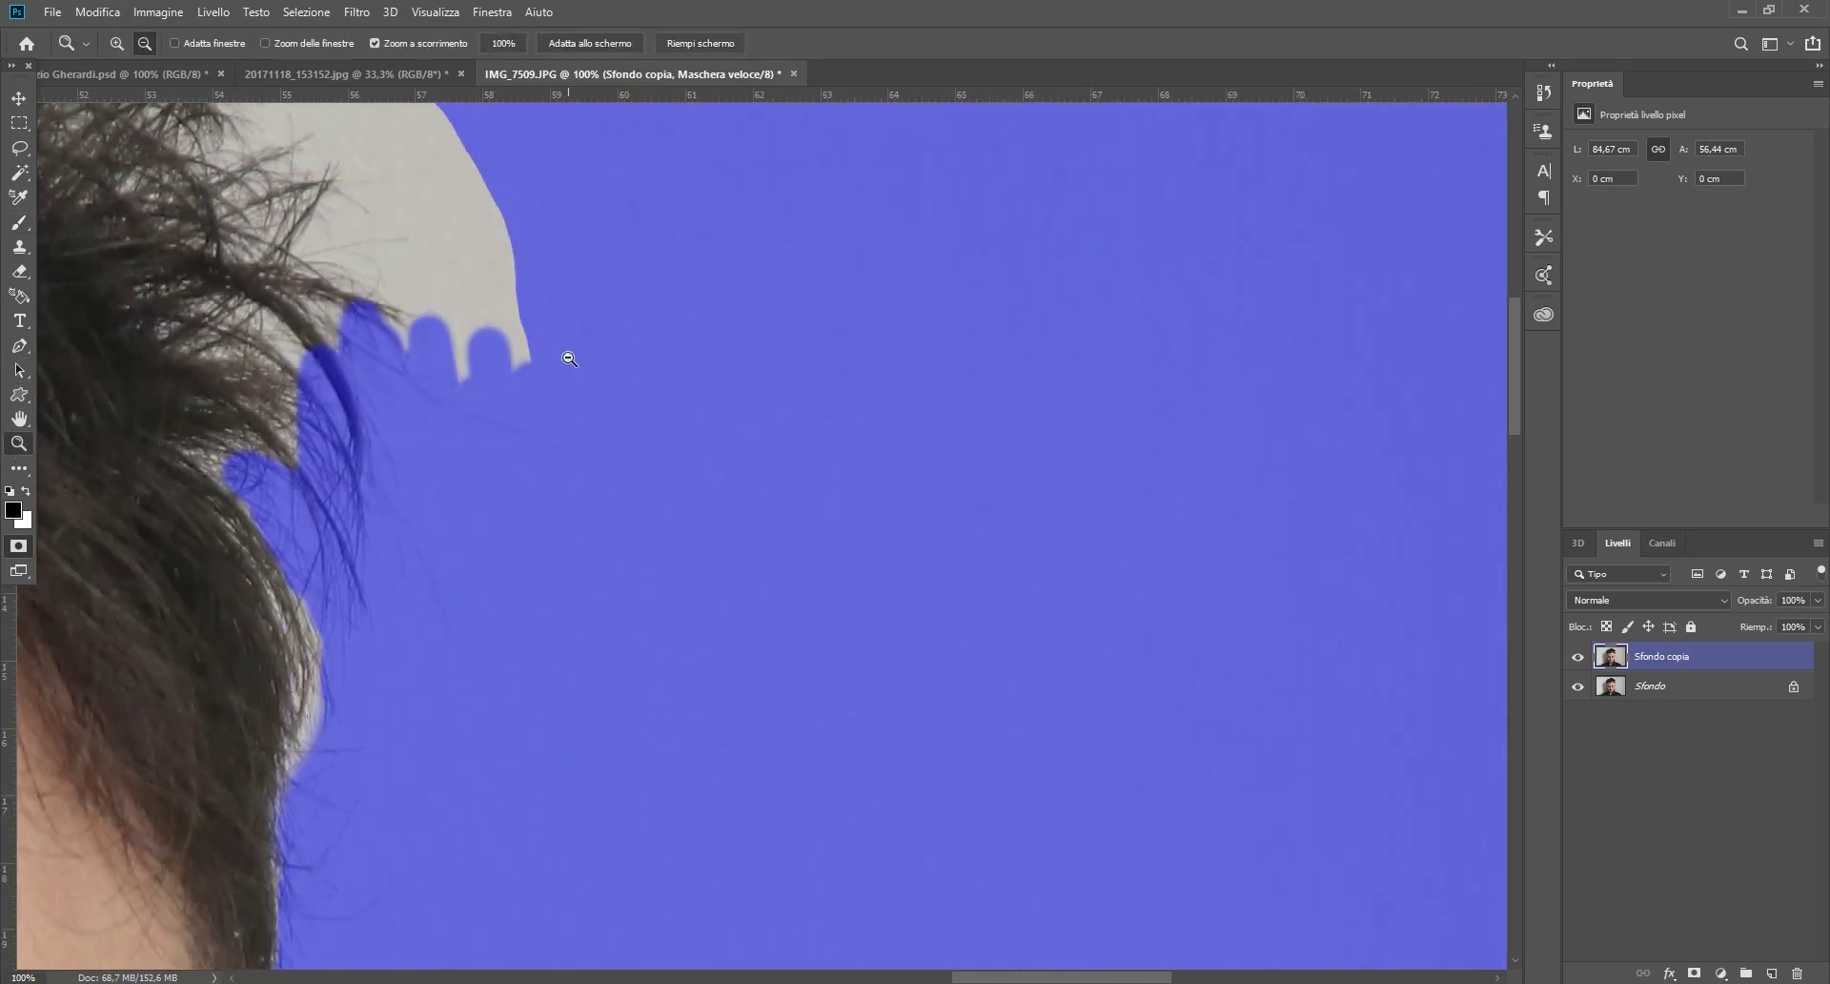
pyautogui.scroll(2, 564, 350)
pyautogui.moveTo(1116, 977); pyautogui.dragTo(1013, 977)
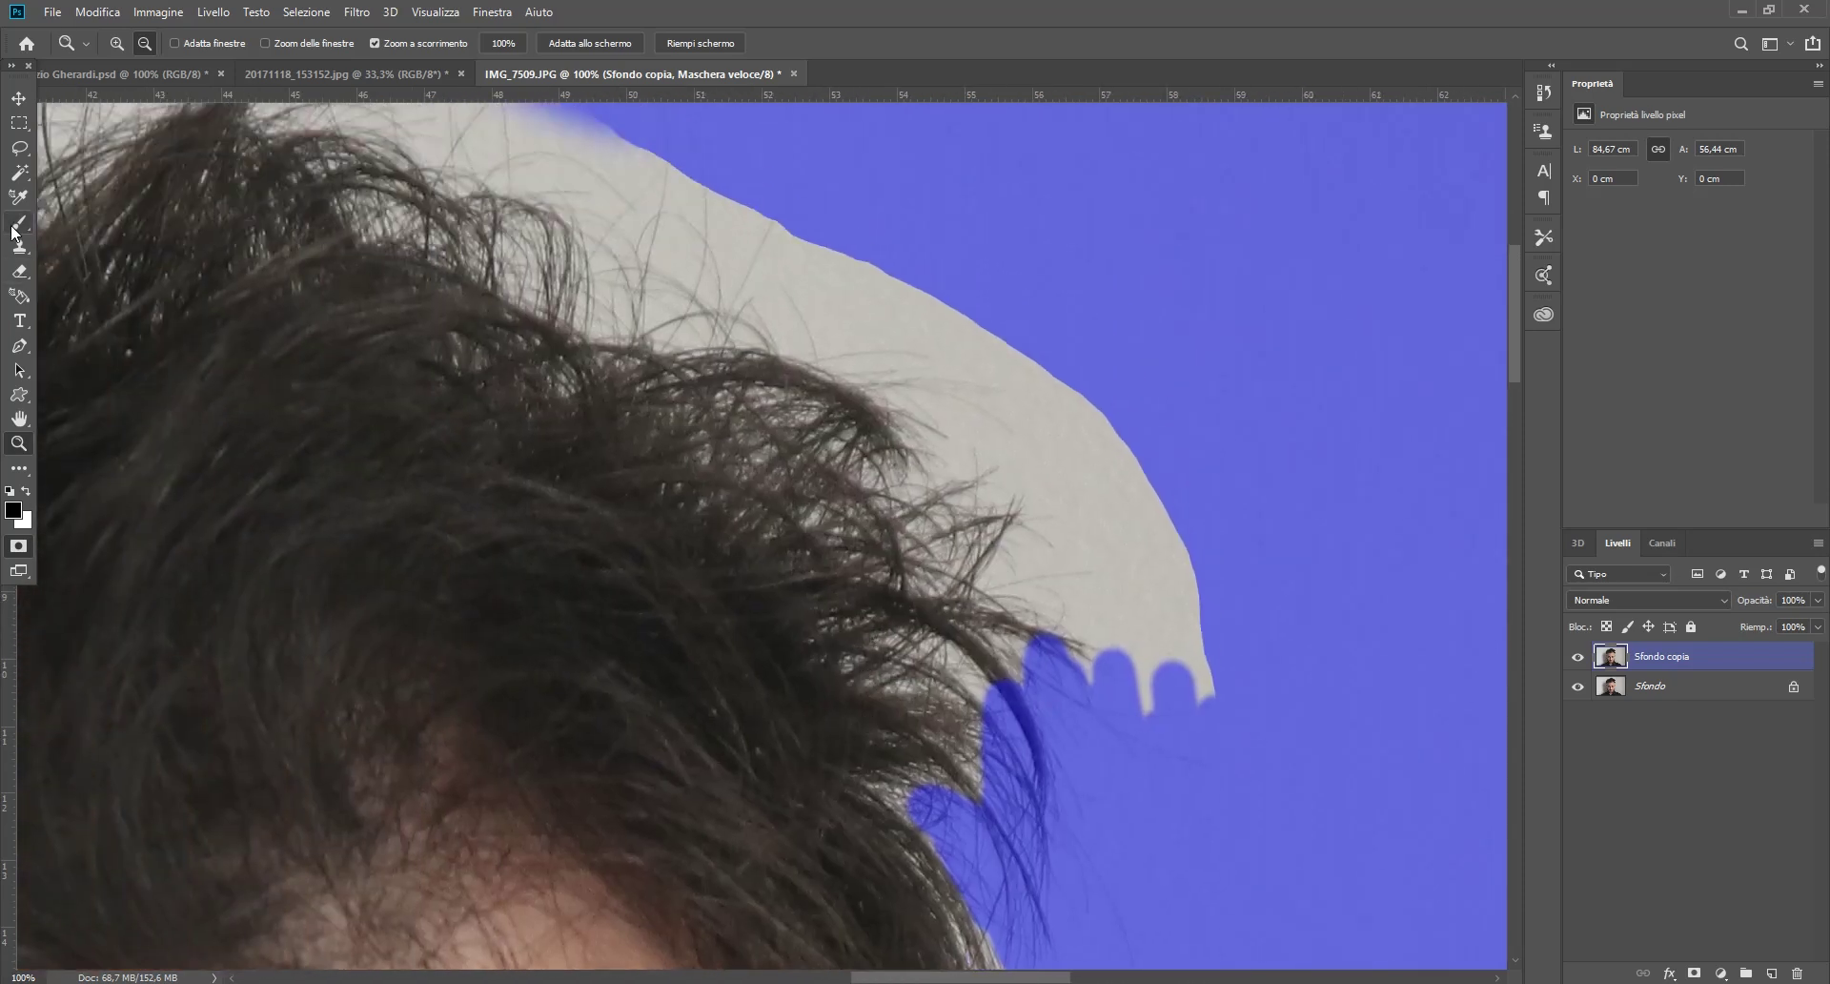
# Step: With a 102 px brush, mask the remaining grey gaps and background above the hair
pyautogui.click(19, 222)
pyautogui.moveTo(1144, 568); pyautogui.dragTo(1203, 672)
pyautogui.moveTo(1191, 486); pyautogui.dragTo(1125, 682)
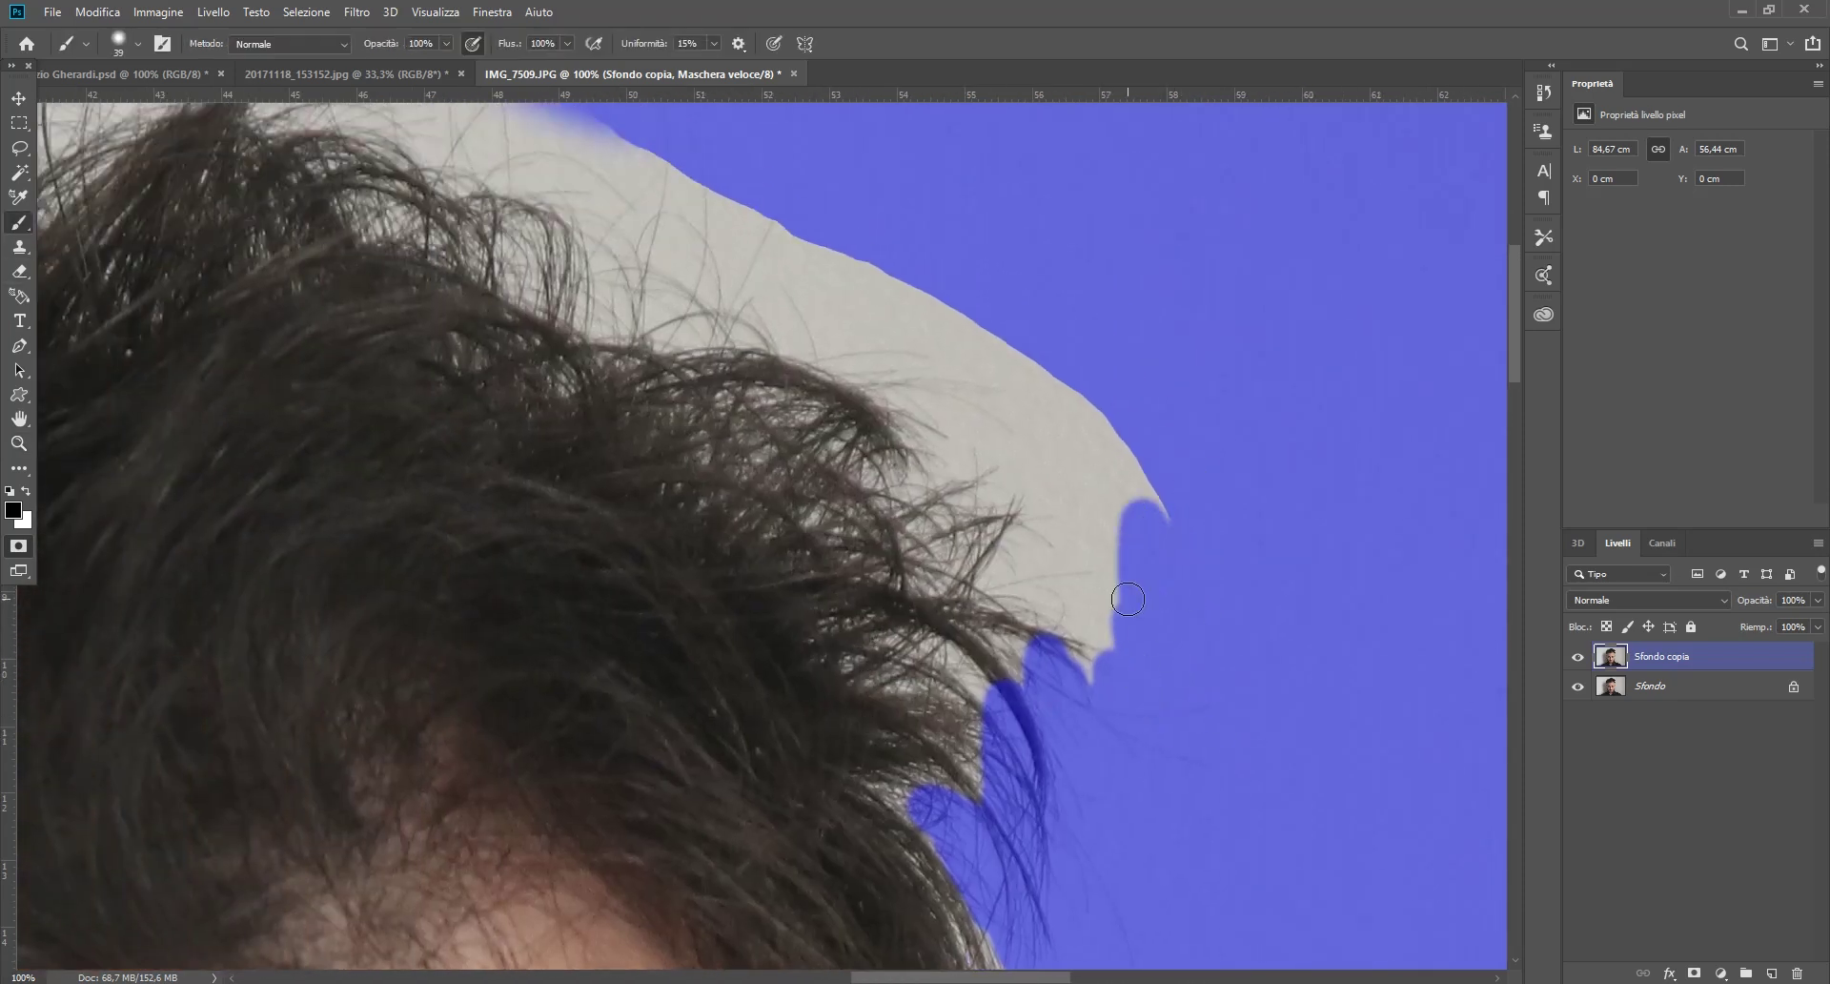
pyautogui.rightClick(1129, 598)
pyautogui.moveTo(1277, 641); pyautogui.dragTo(1299, 641)
pyautogui.moveTo(1063, 498)
pyautogui.mouseDown()
pyautogui.moveTo(1115, 477)
pyautogui.moveTo(1044, 591)
pyautogui.moveTo(1061, 572)
pyautogui.mouseUp()
pyautogui.scroll(-4, 1225, 534)
pyautogui.scroll(1, 1310, 538)
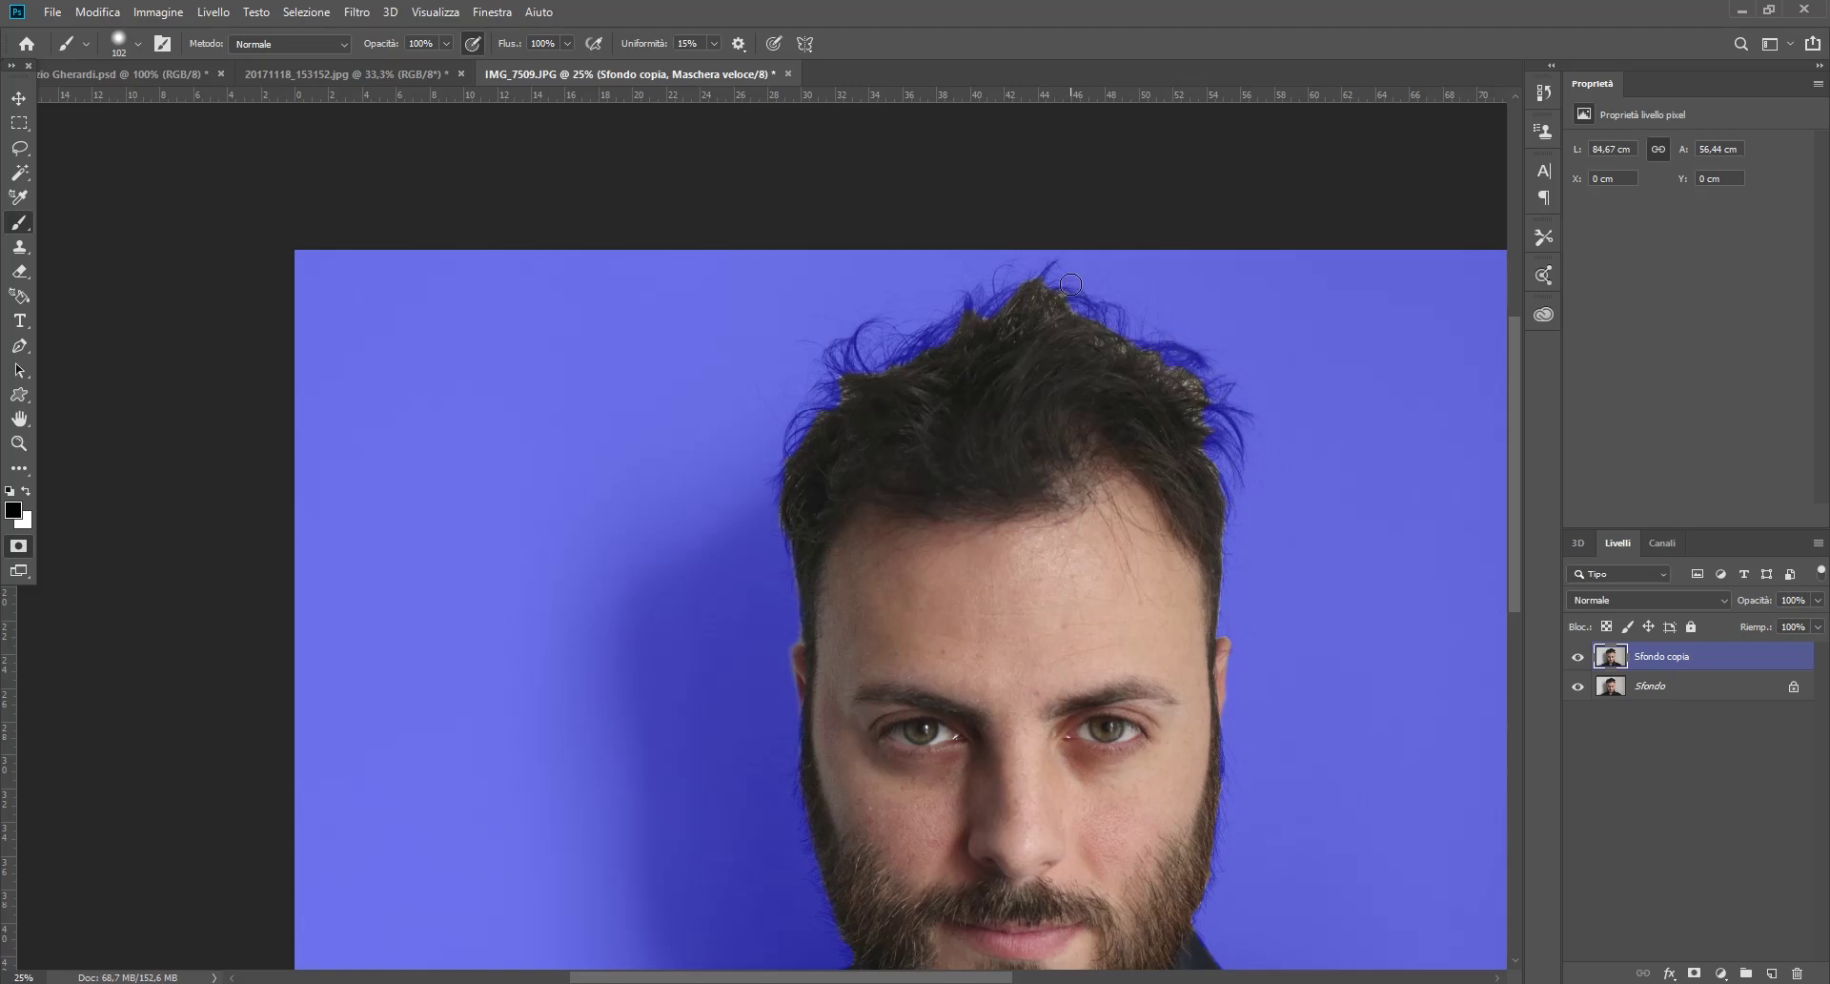
# Step: Turn the quick mask into a selection, copy the portrait, and switch to 20171118_153152.jpg
pyautogui.scroll(-2, 878, 392)
pyautogui.scroll(-2, 1097, 409)
pyautogui.scroll(-2, 1096, 409)
pyautogui.scroll(1, 1093, 435)
pyautogui.scroll(3, 1094, 435)
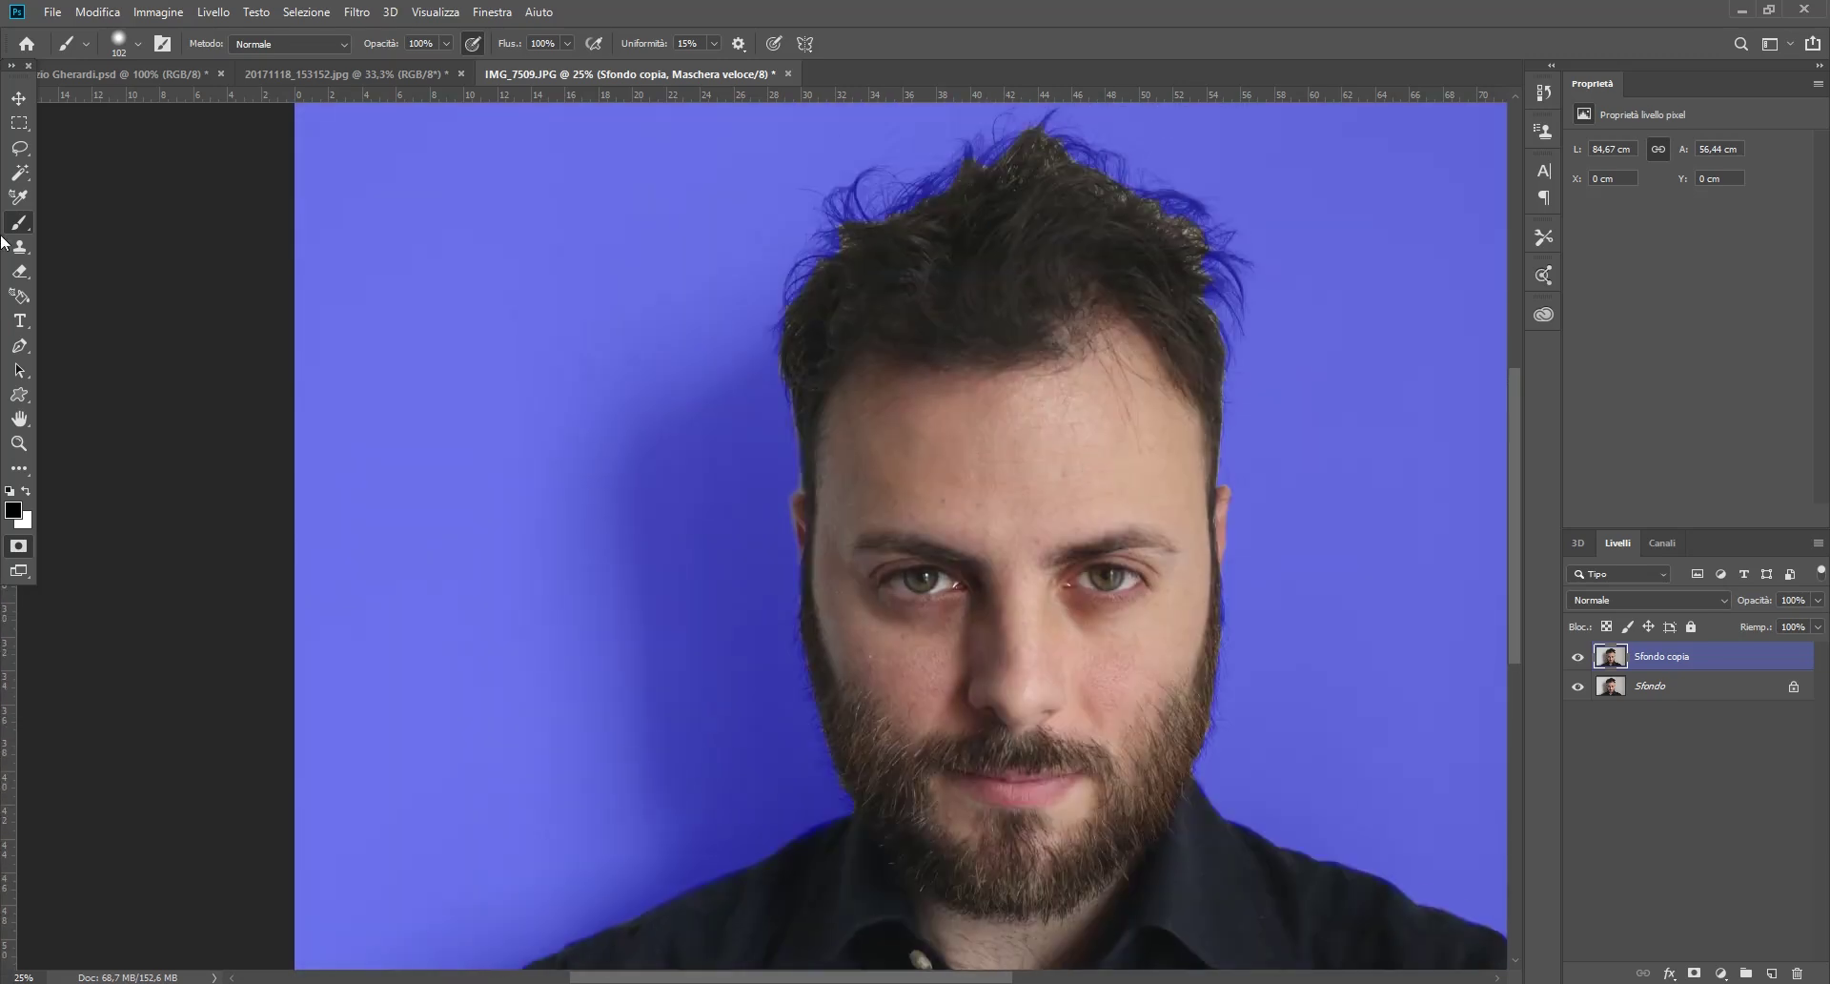
pyautogui.click(19, 550)
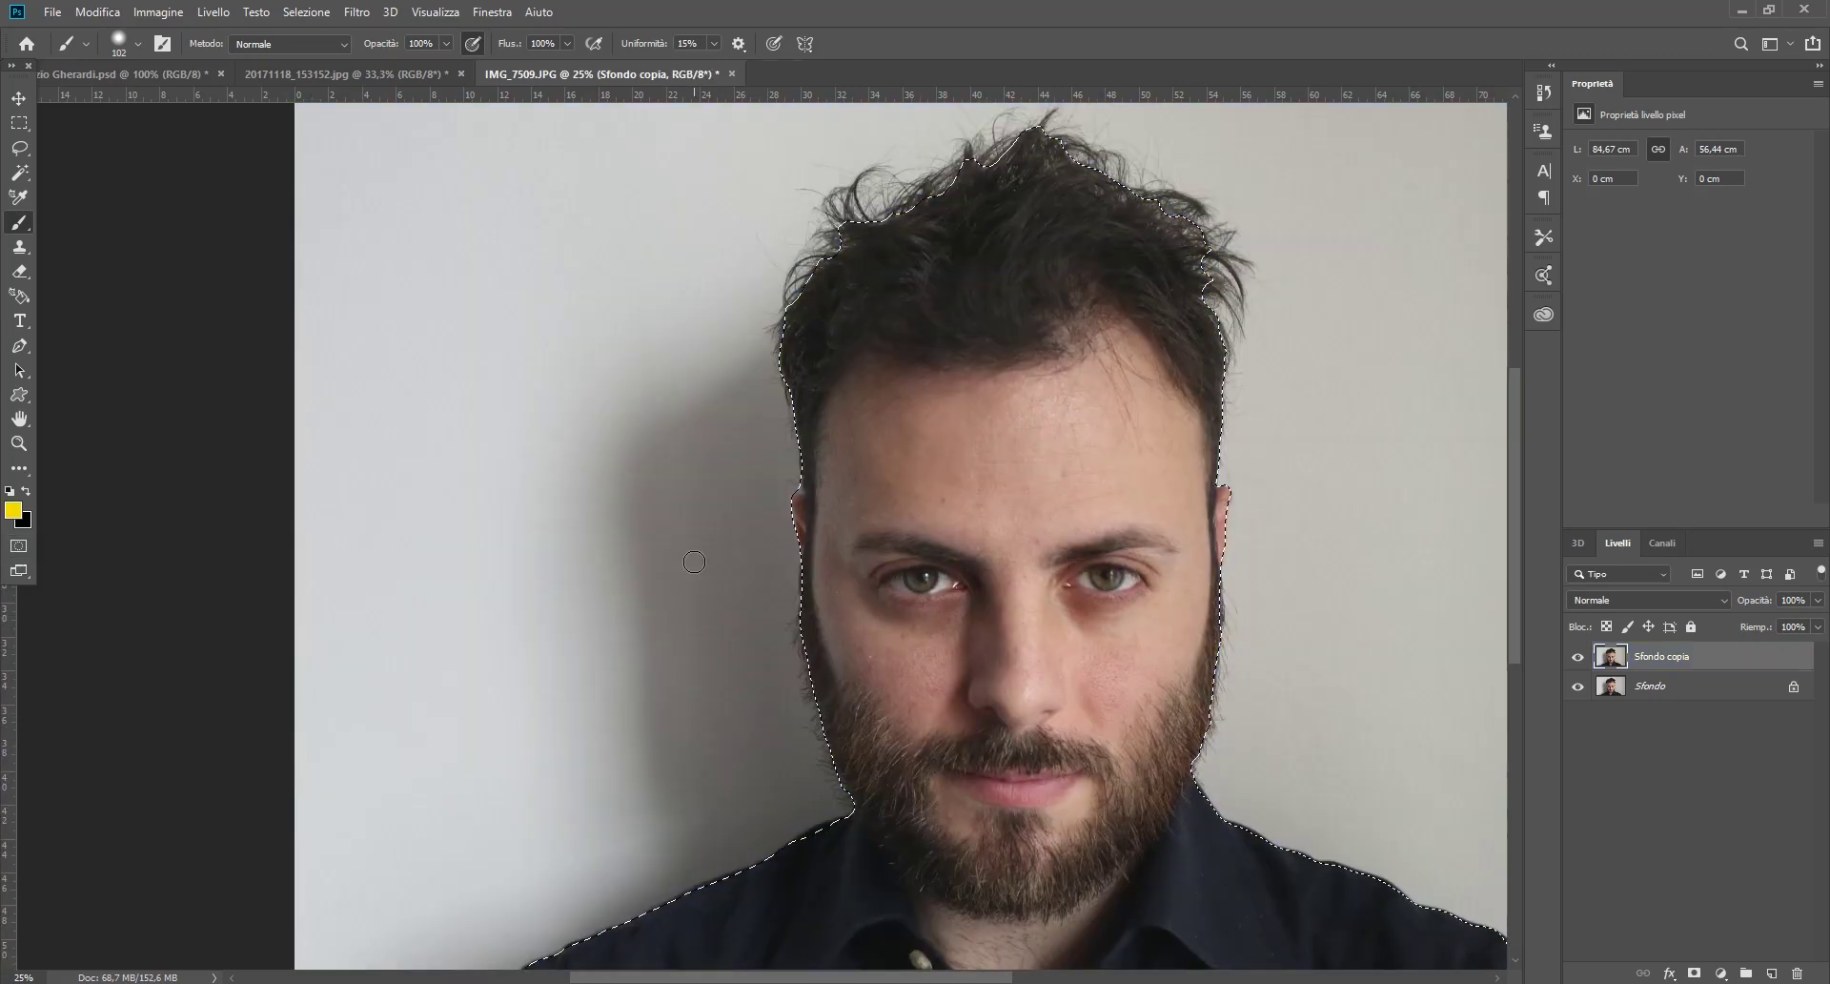
pyautogui.click(103, 12)
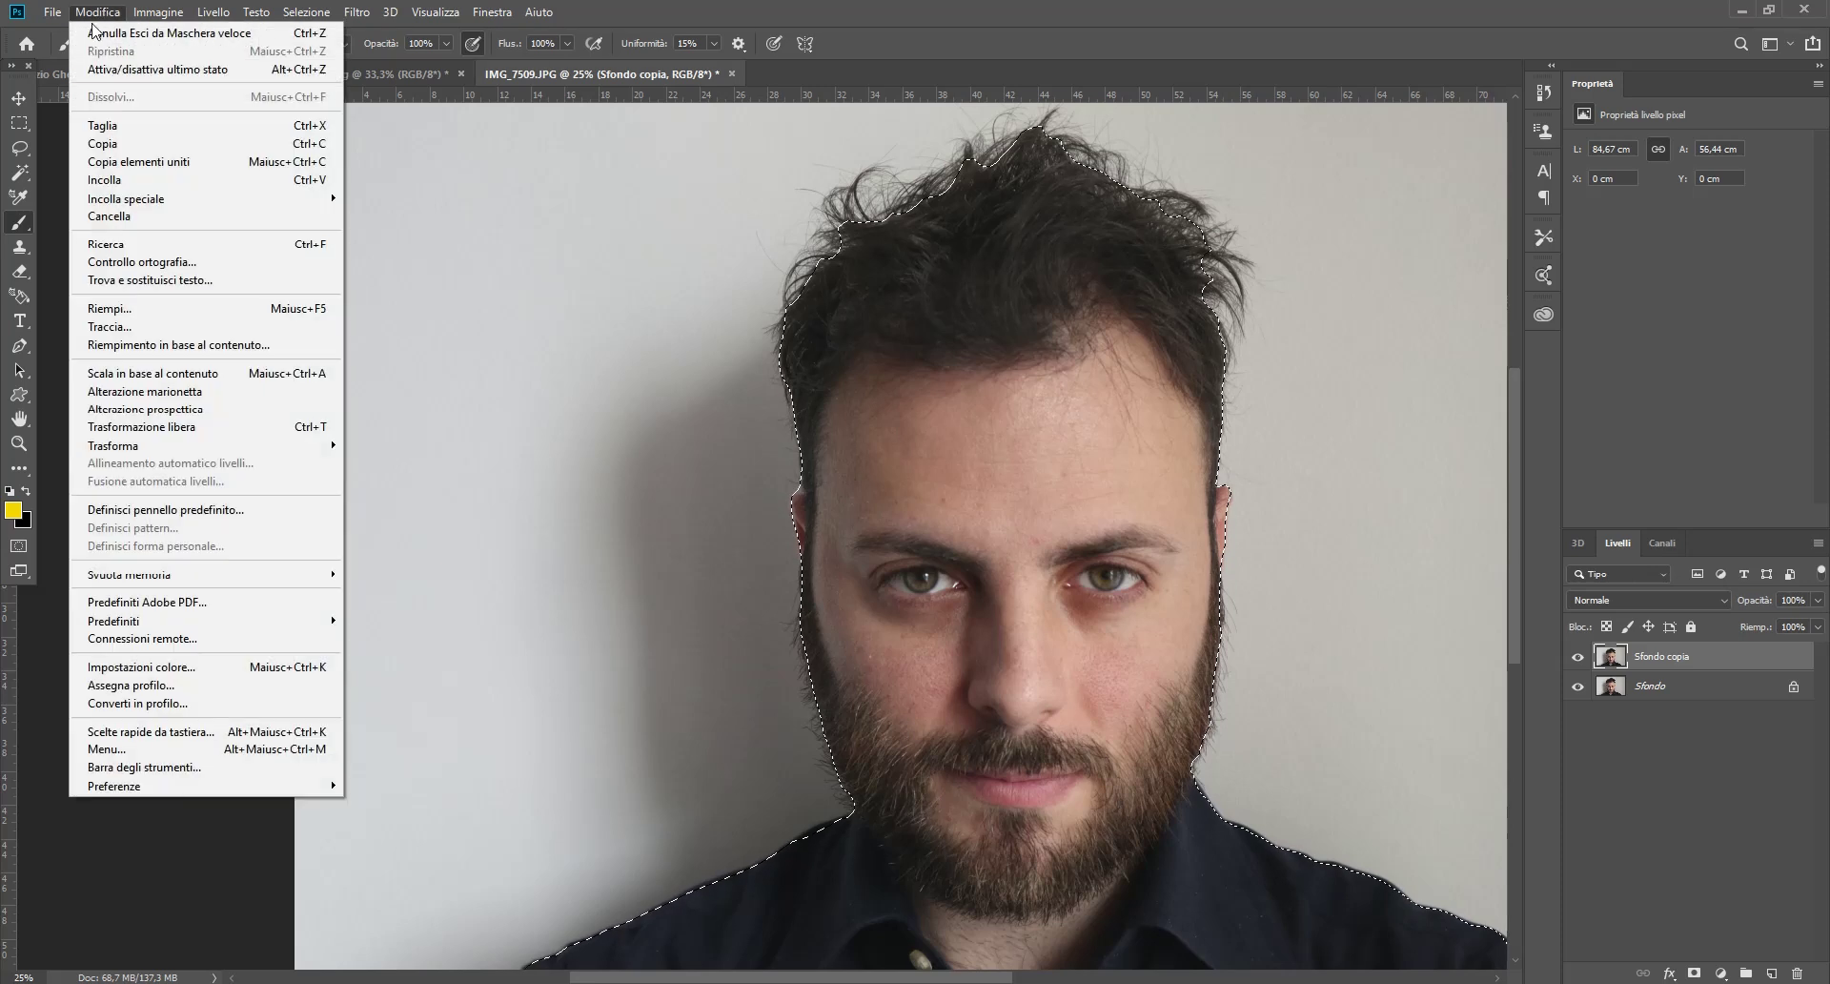
pyautogui.click(111, 151)
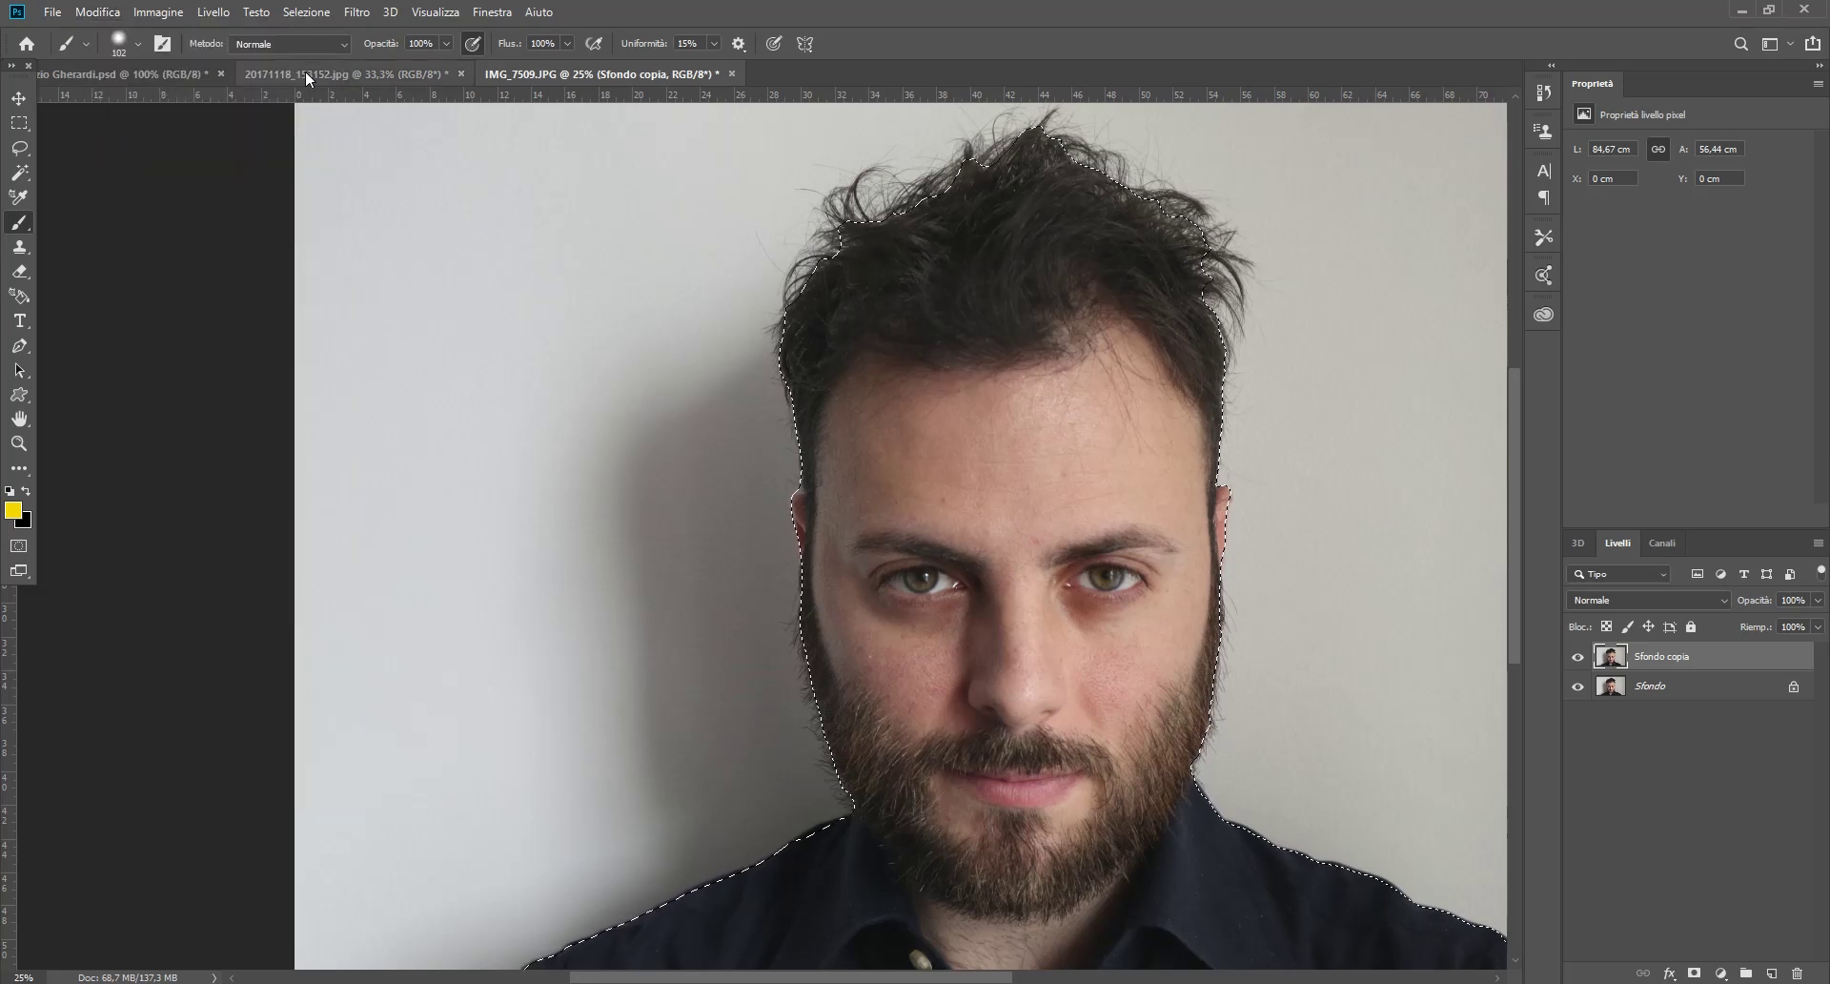
pyautogui.click(310, 74)
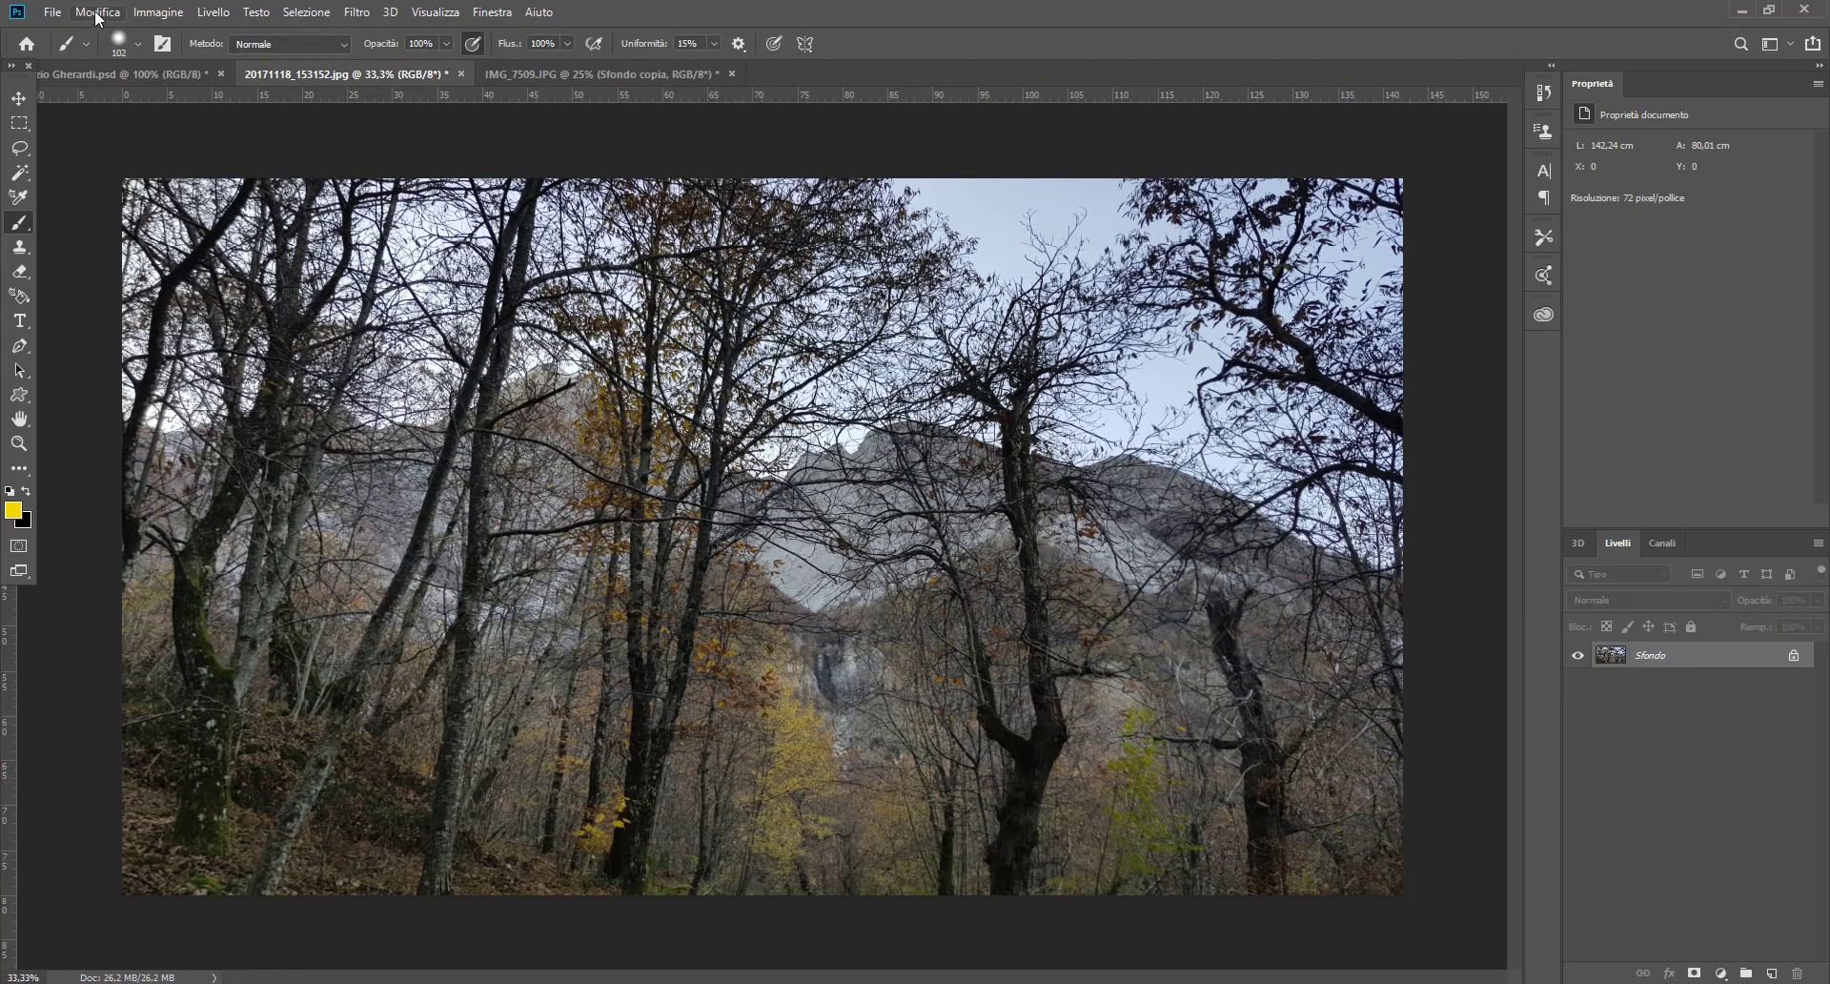
# Step: Paste the portrait into the forest photo, scale it to about 60% and move it up-left
pyautogui.click(97, 11)
pyautogui.click(105, 180)
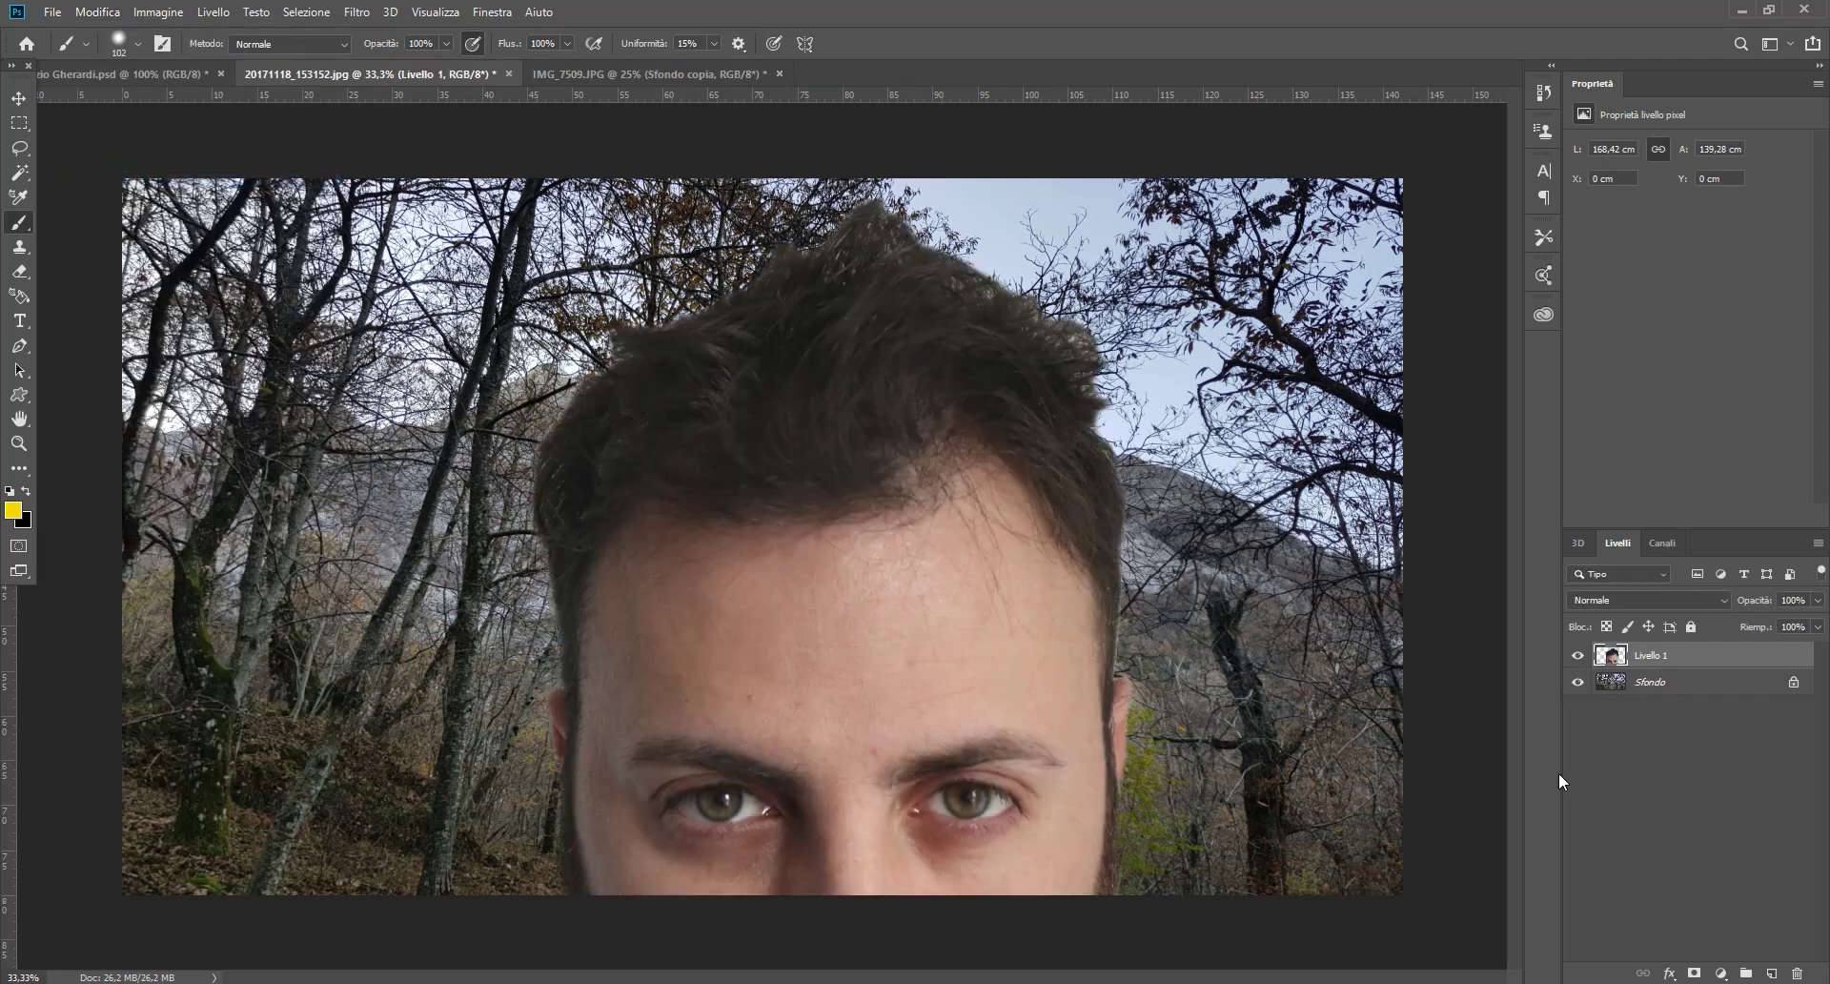
pyautogui.click(7, 98)
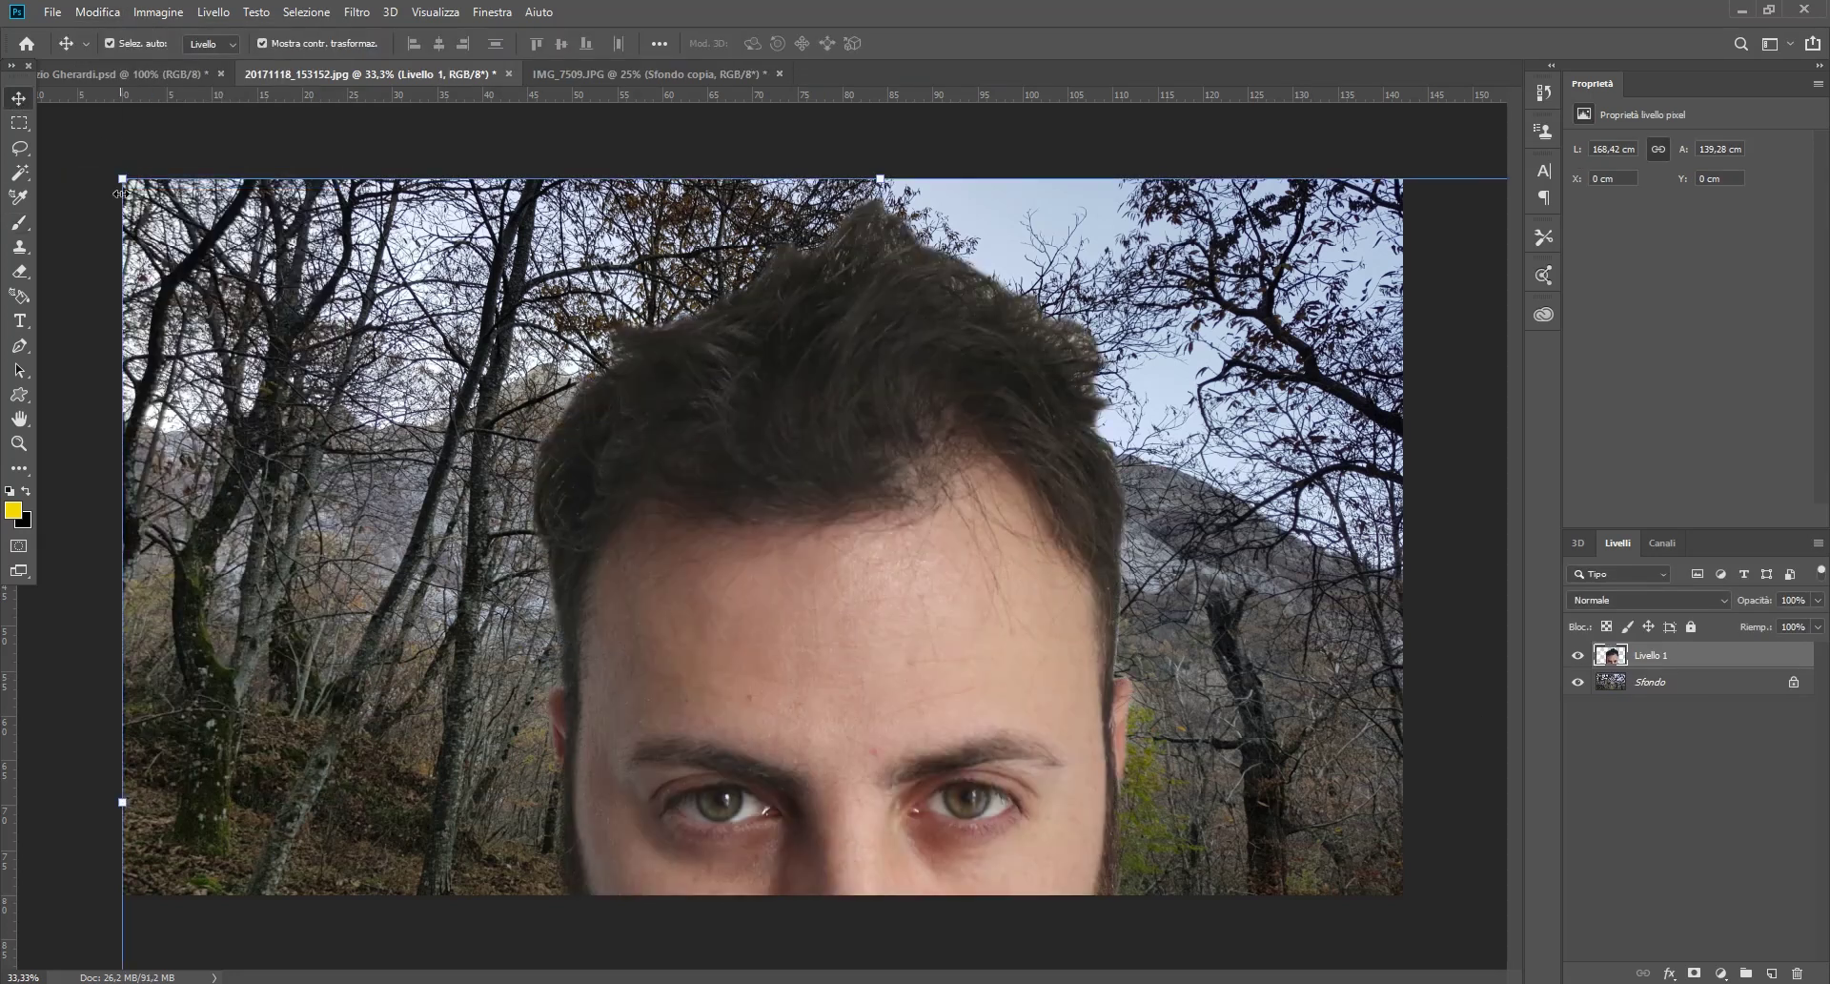
pyautogui.moveTo(123, 177); pyautogui.dragTo(722, 671)
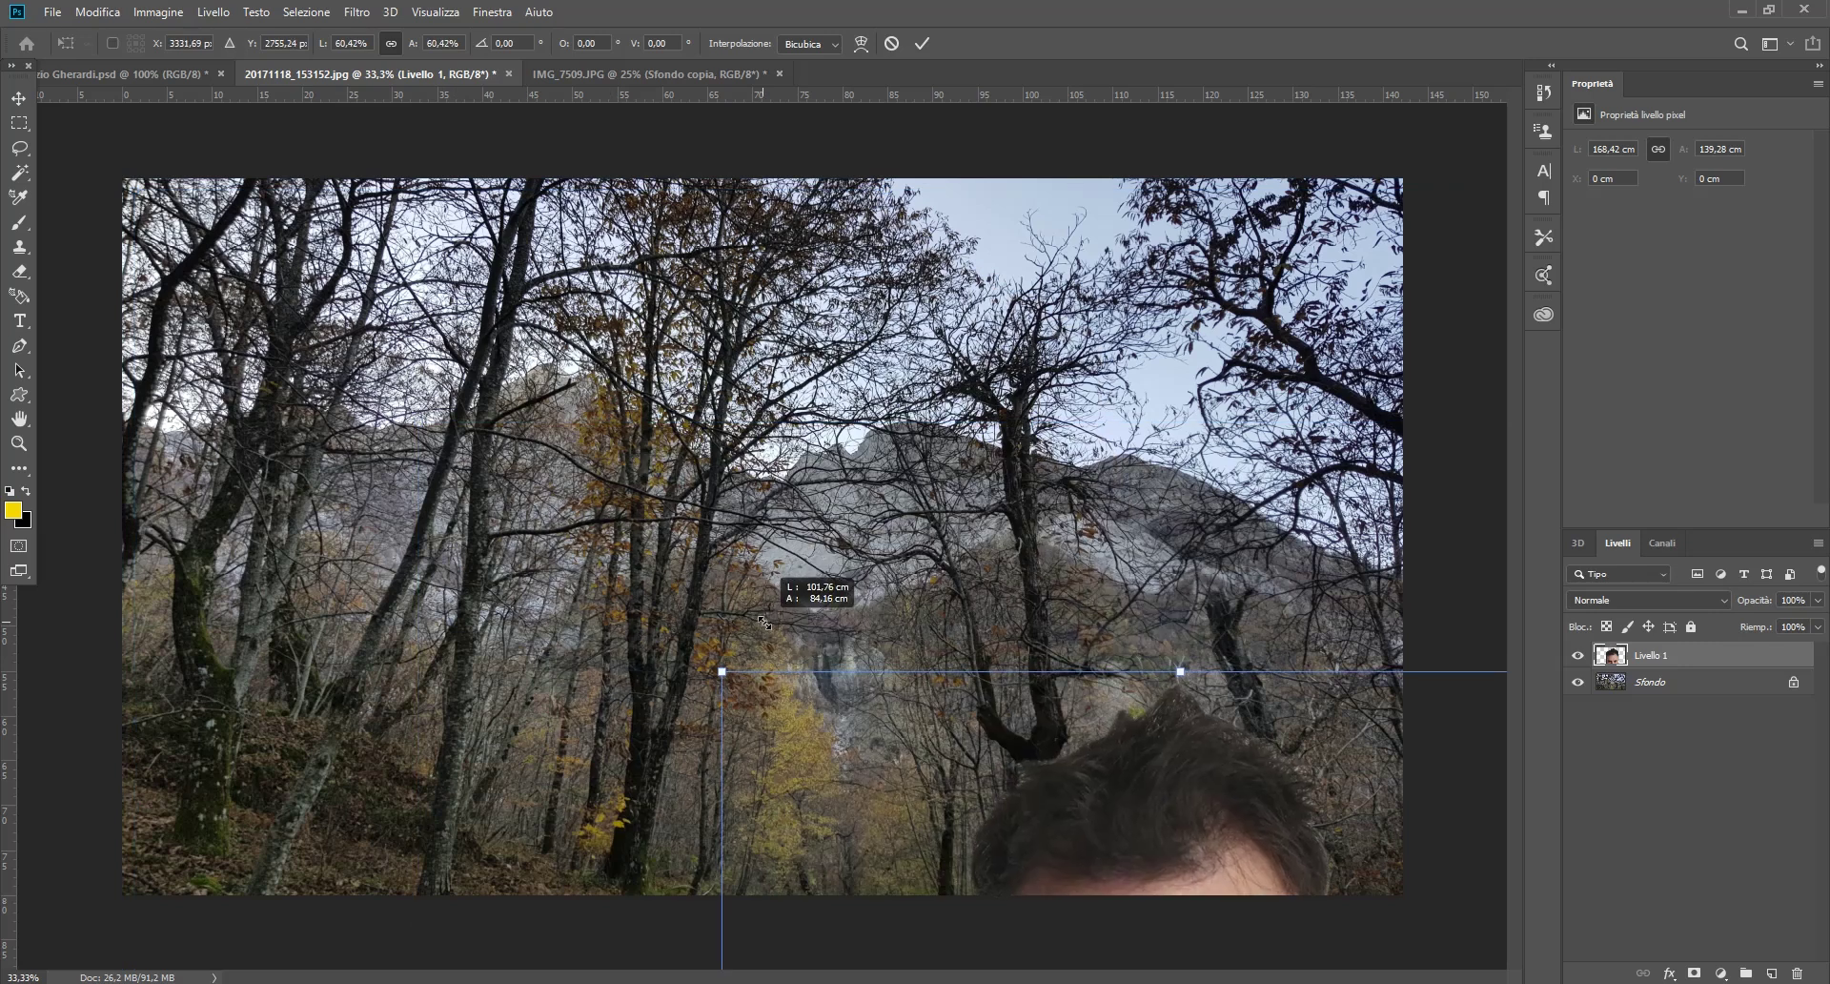
pyautogui.moveTo(1149, 804); pyautogui.dragTo(632, 322)
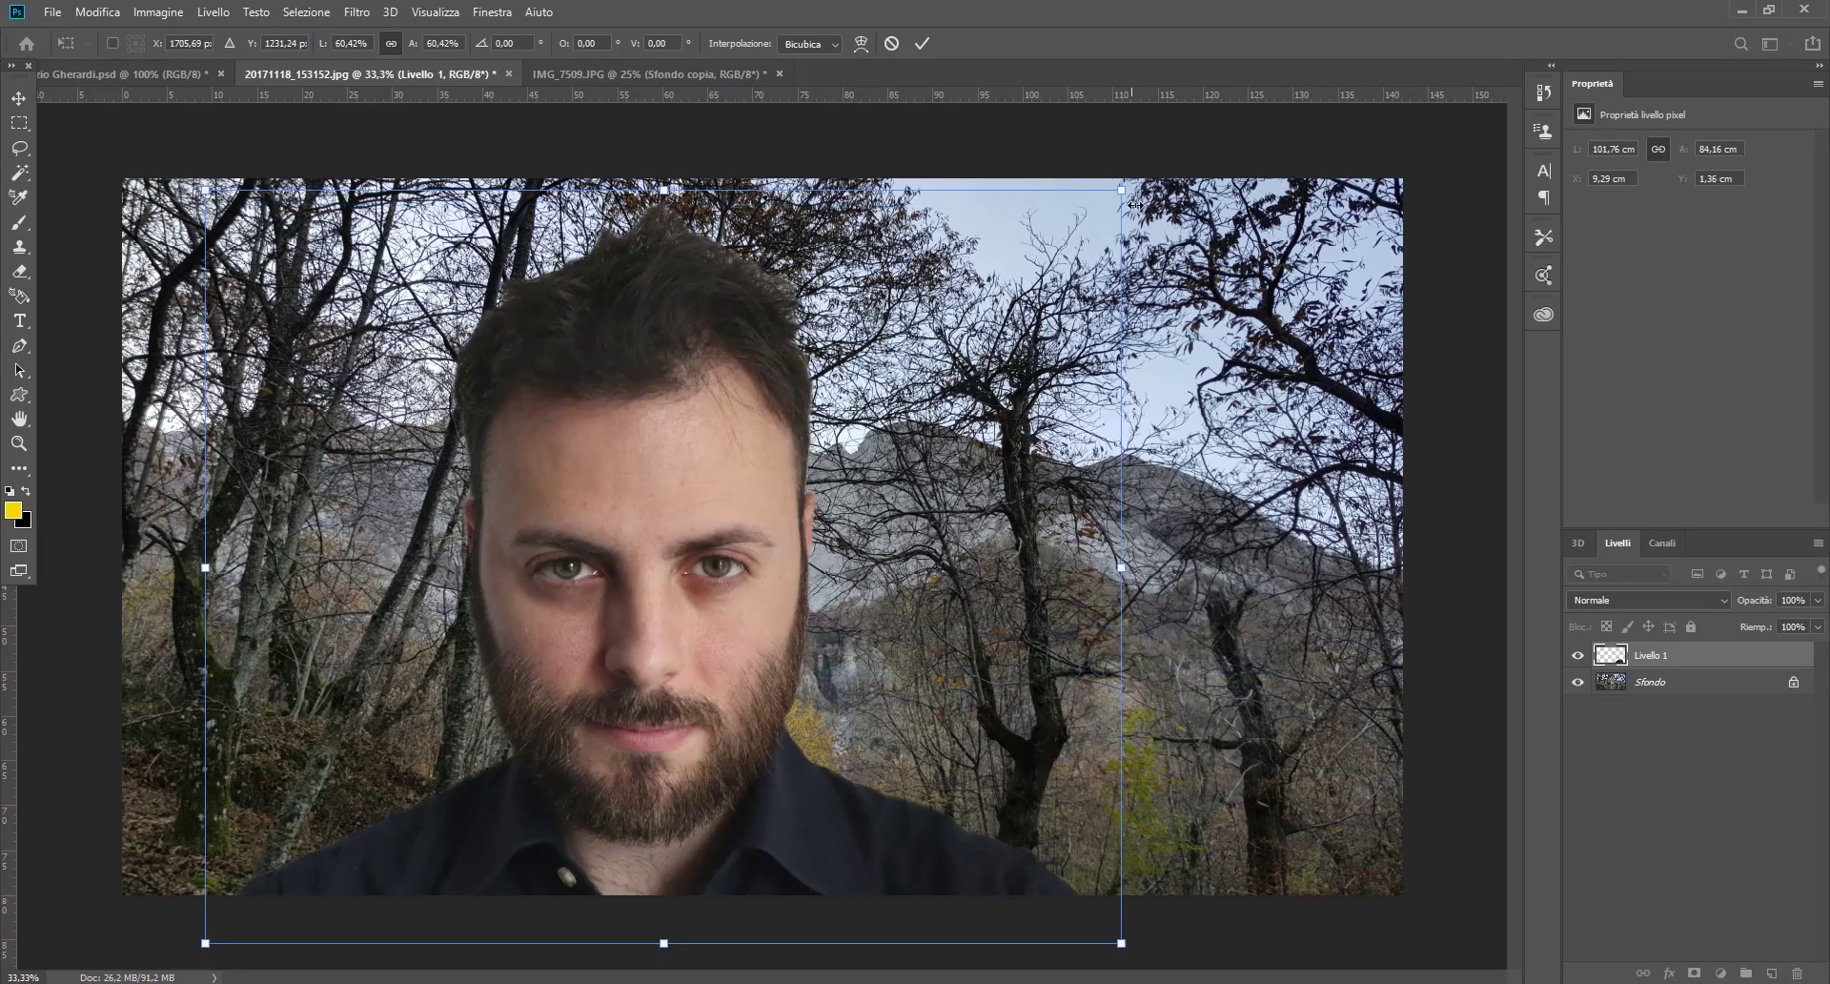
# Step: Place the portrait at the lower left at about 38% scale, commit, and reselect Livello 1
pyautogui.moveTo(1121, 190); pyautogui.dragTo(768, 551)
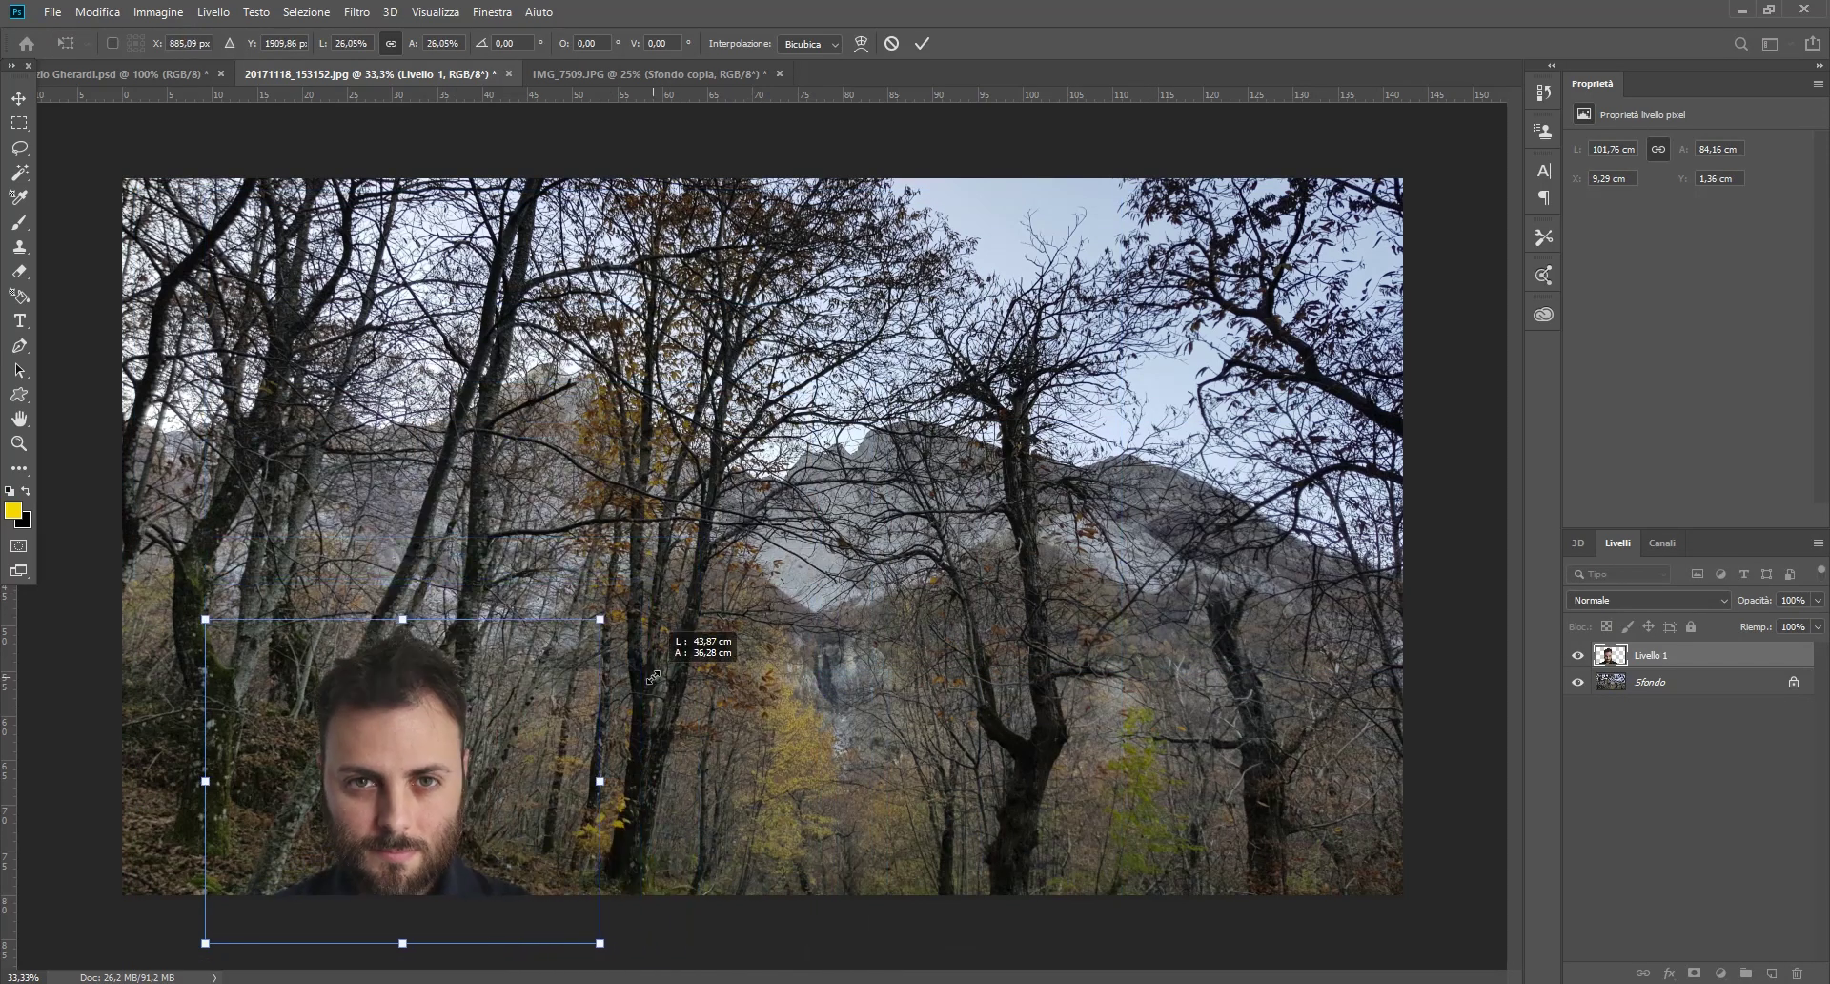
pyautogui.moveTo(483, 725); pyautogui.dragTo(391, 685)
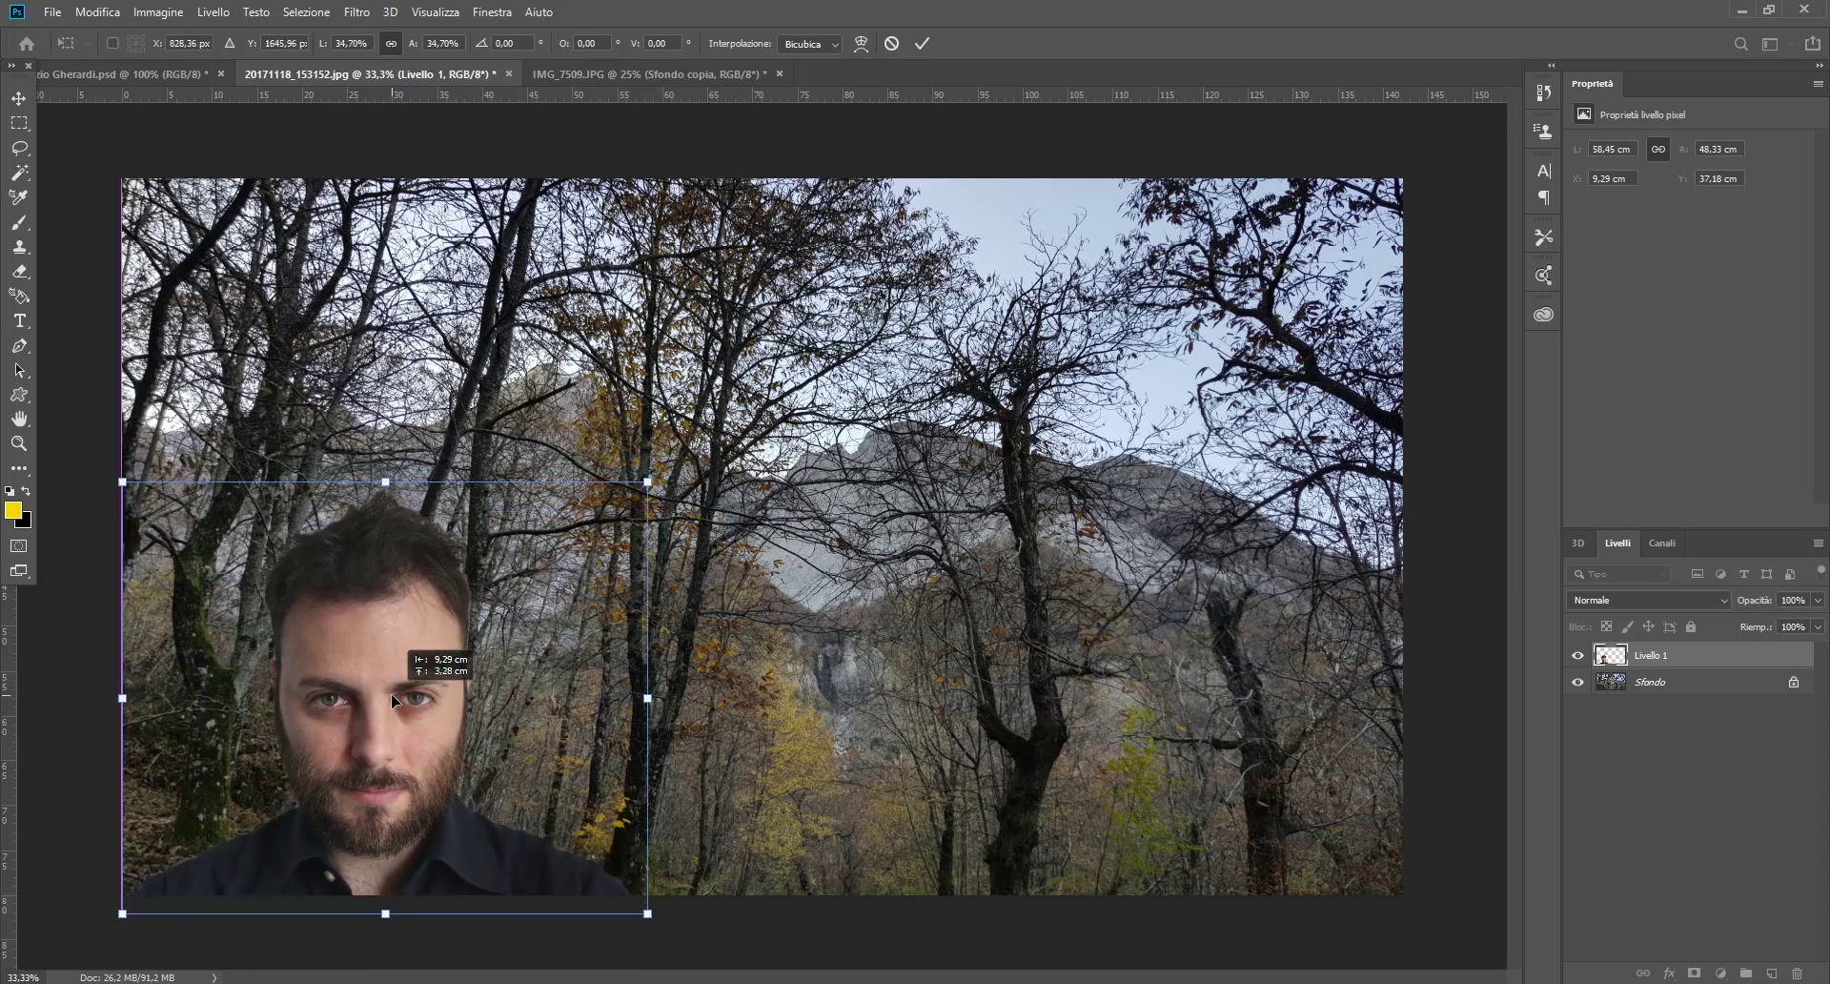
pyautogui.moveTo(390, 684); pyautogui.dragTo(399, 689)
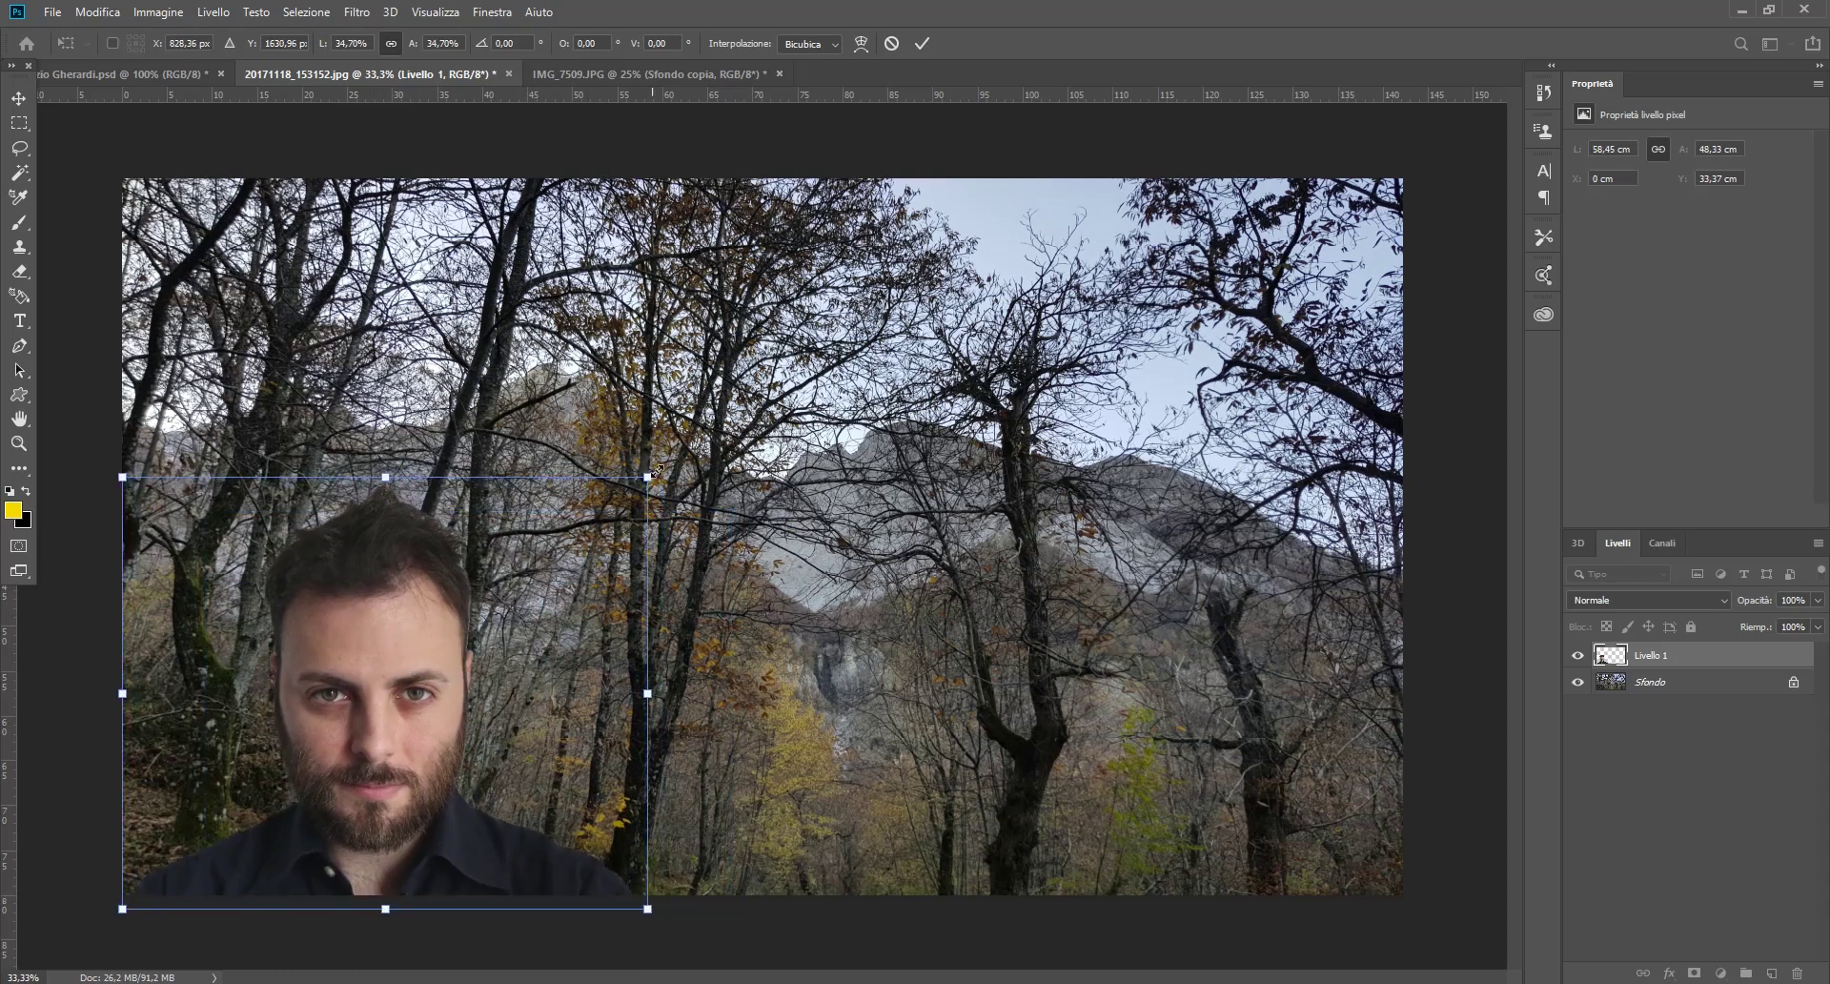
pyautogui.moveTo(649, 476); pyautogui.dragTo(705, 431)
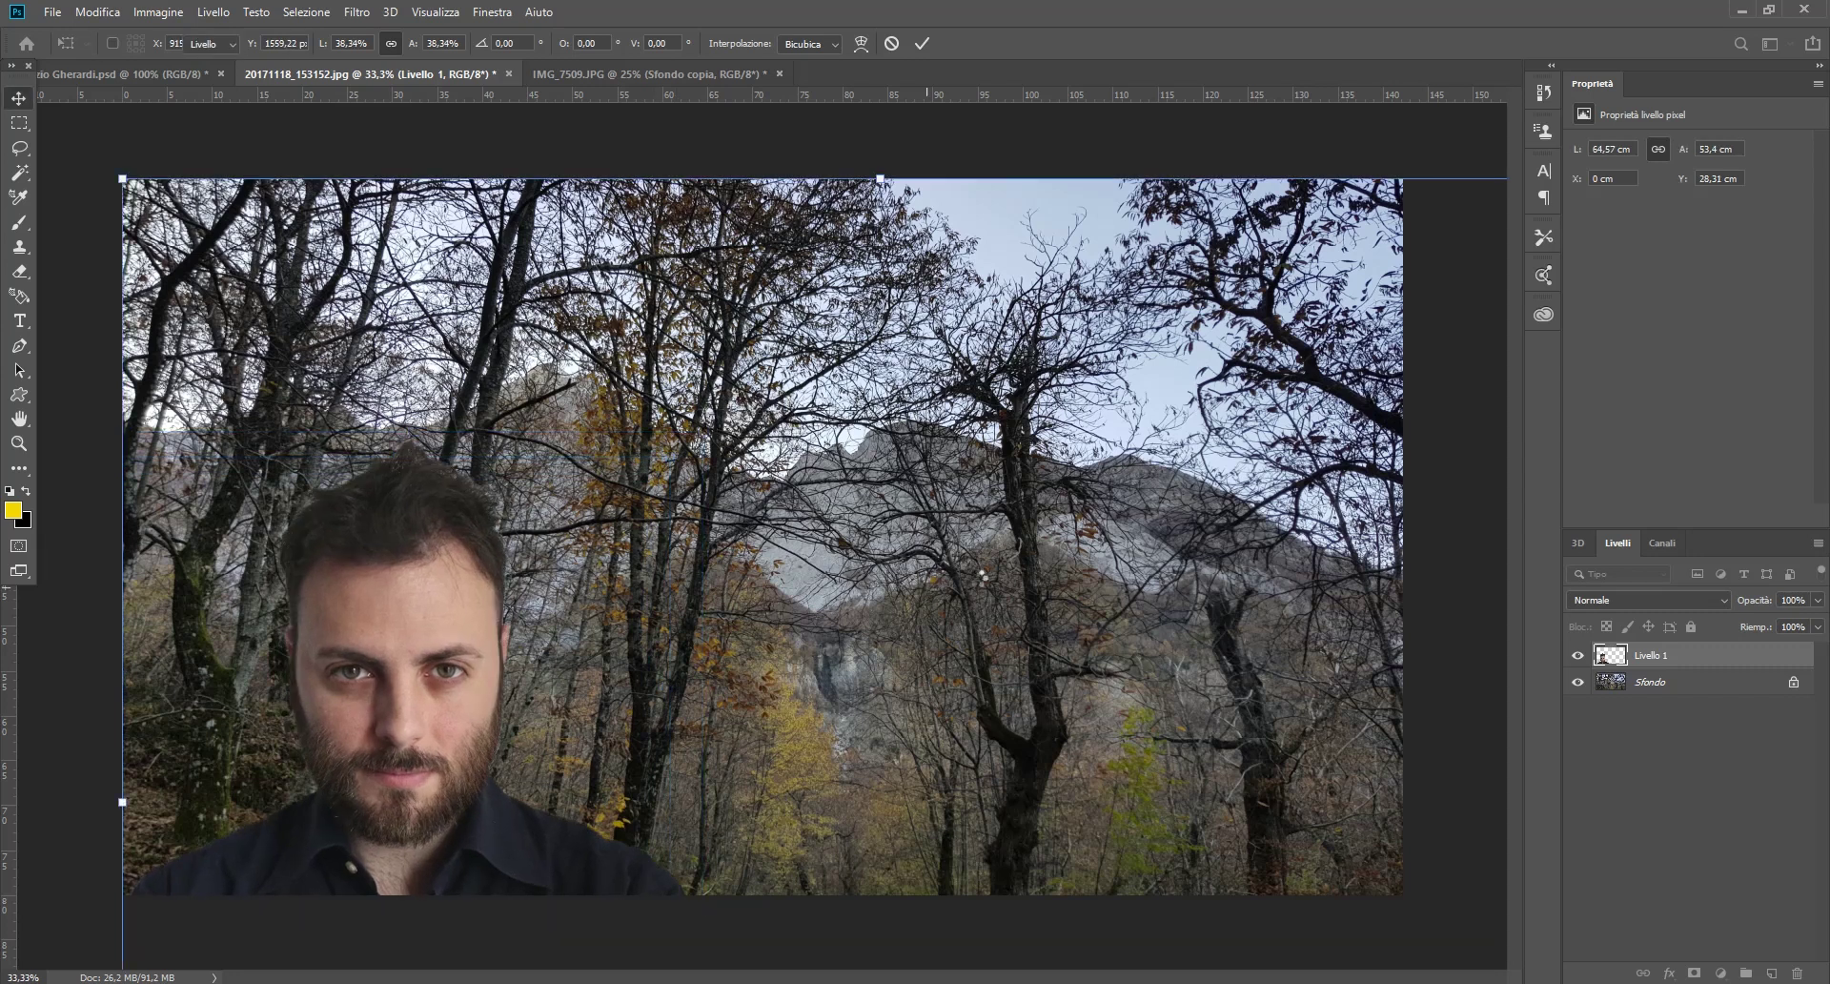
pyautogui.press('Return')
pyautogui.click(1044, 575)
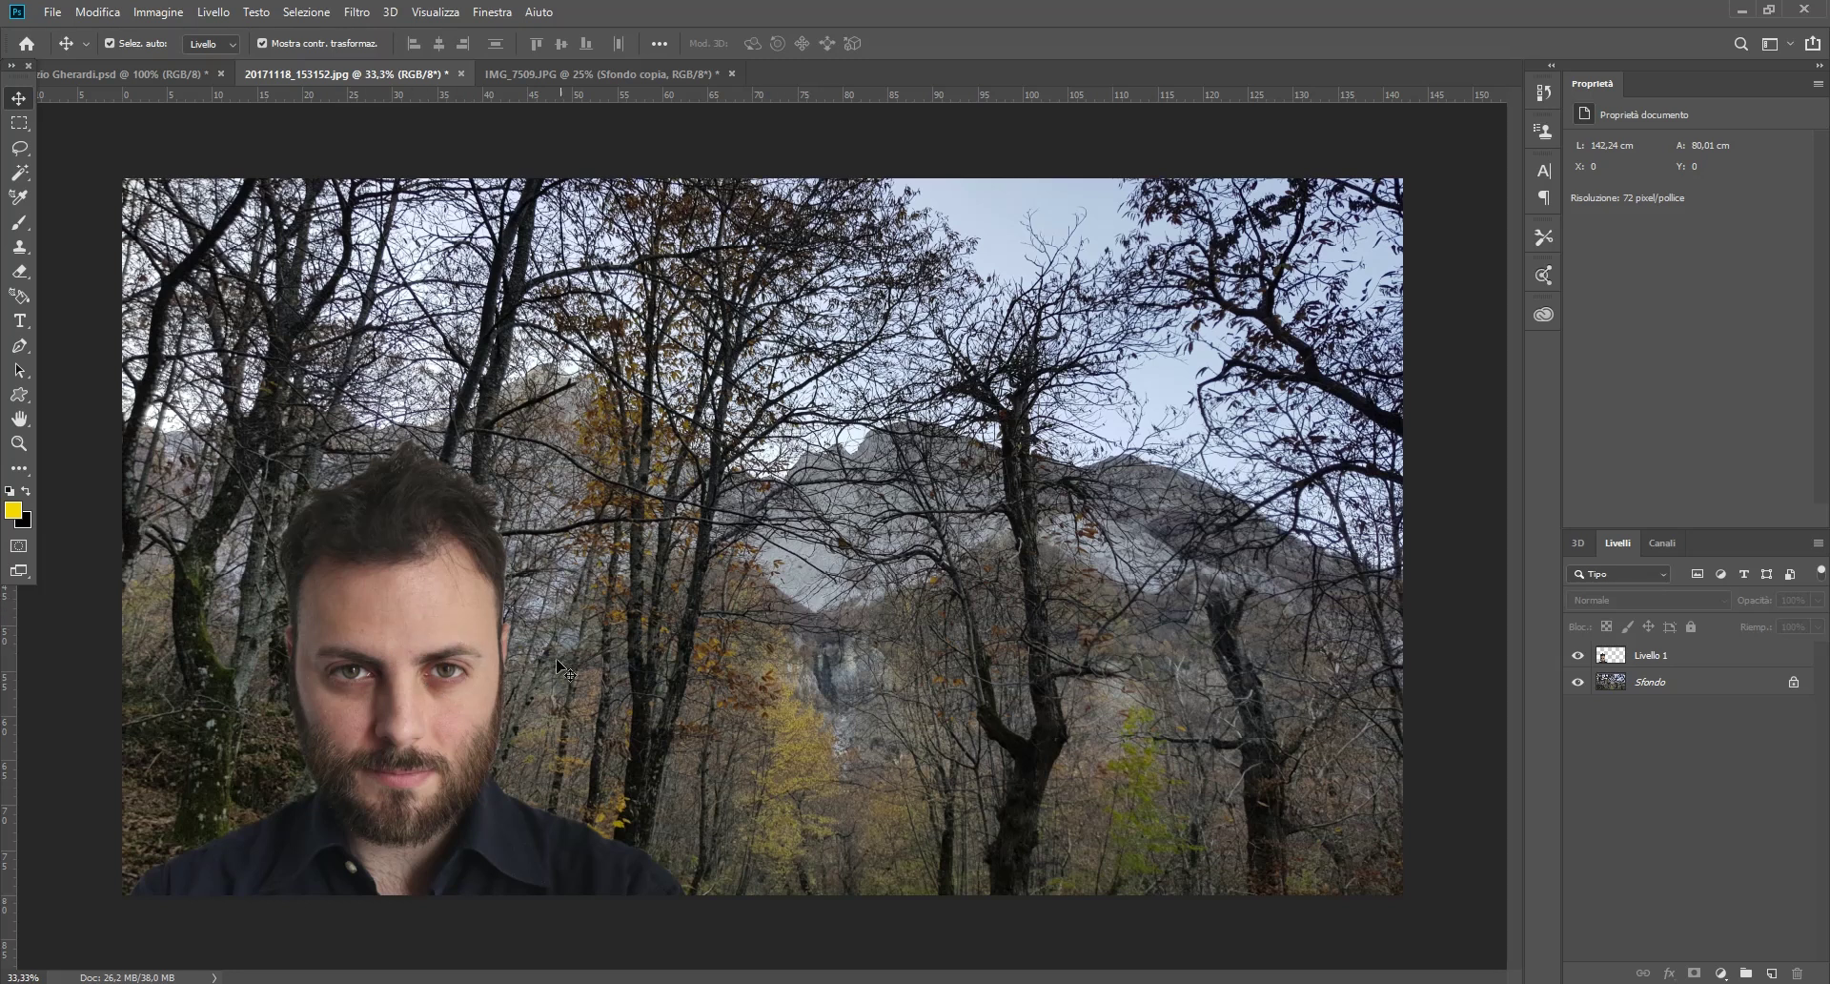
pyautogui.click(440, 679)
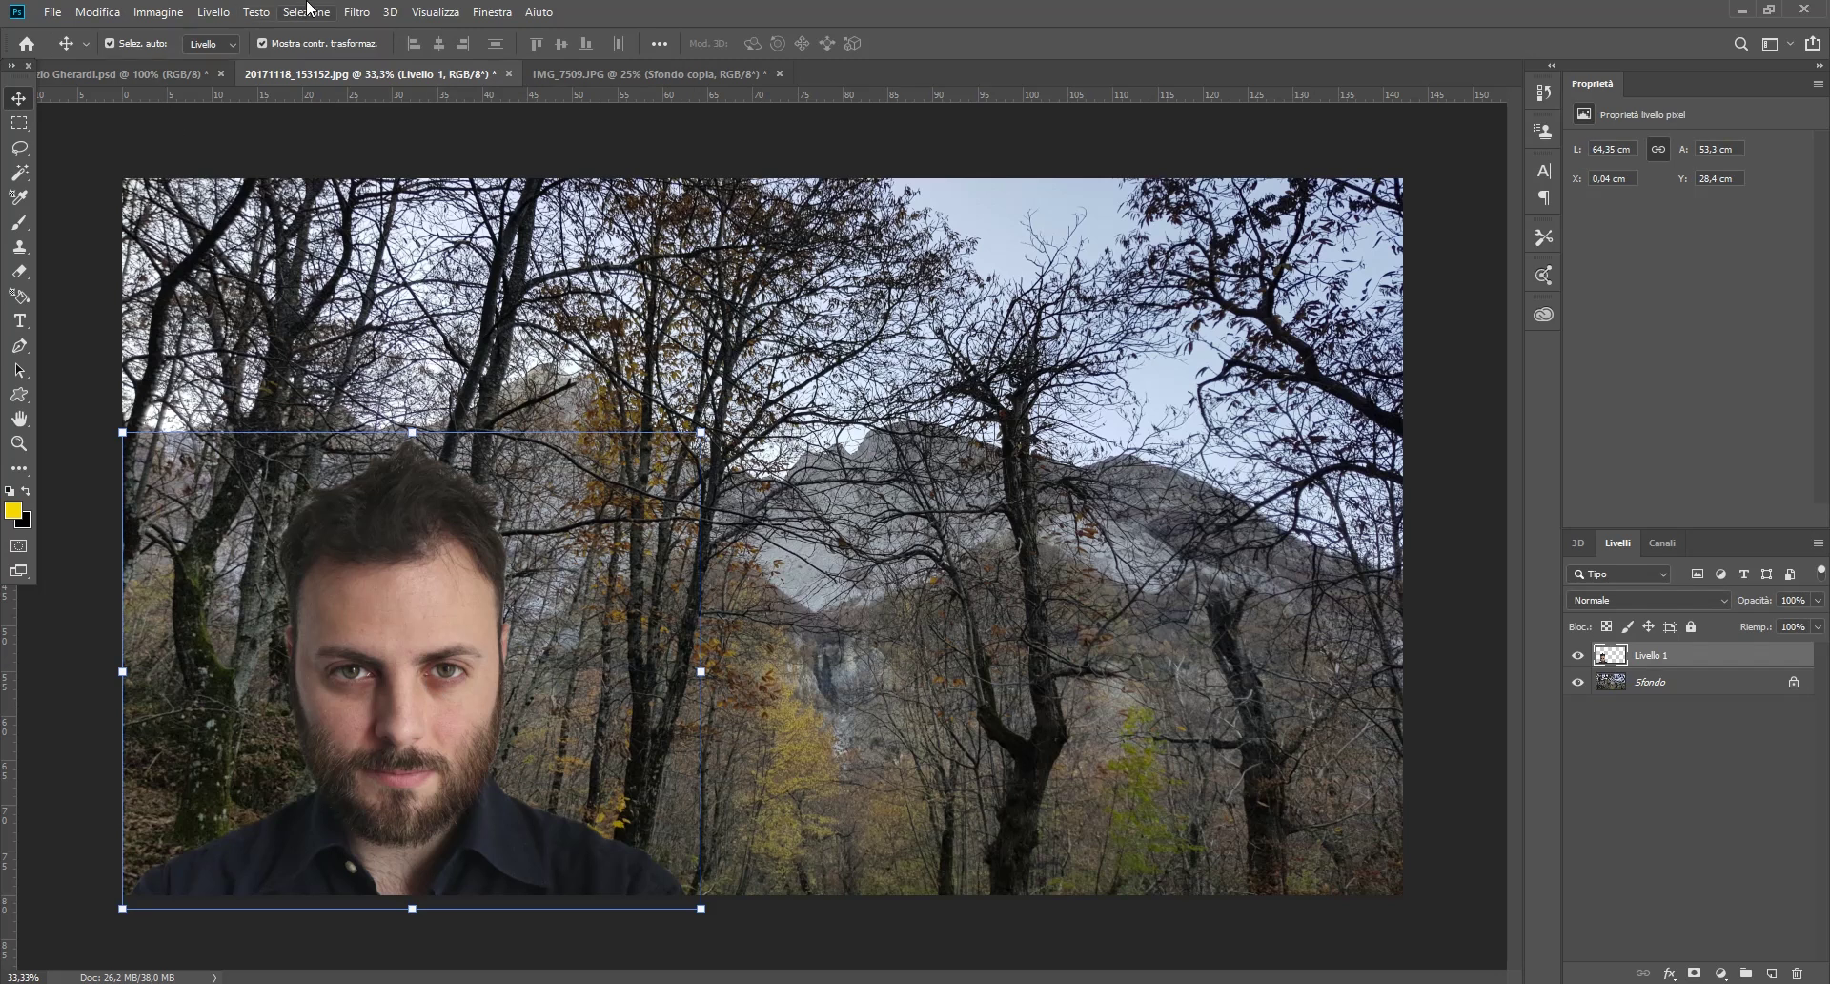
pyautogui.click(157, 11)
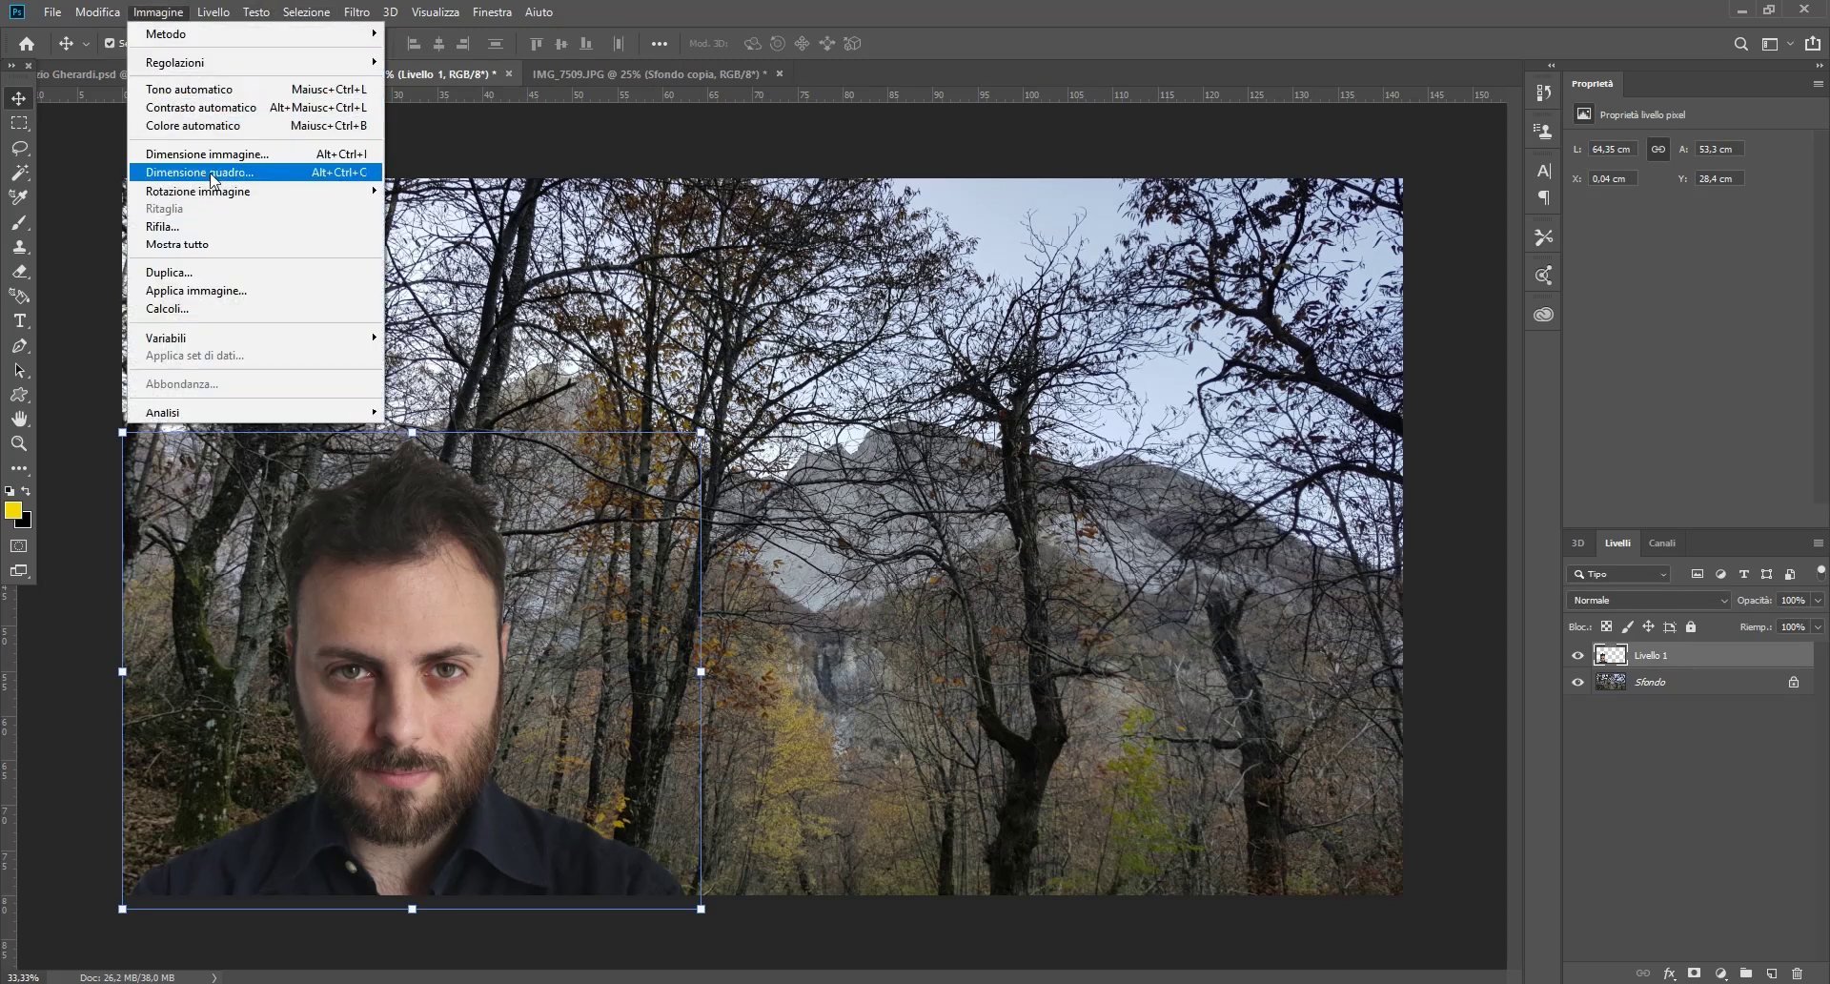
# Step: Open Luminosità/contrasto with automatic settings and toggle Anteprima to compare before and after
pyautogui.click(458, 65)
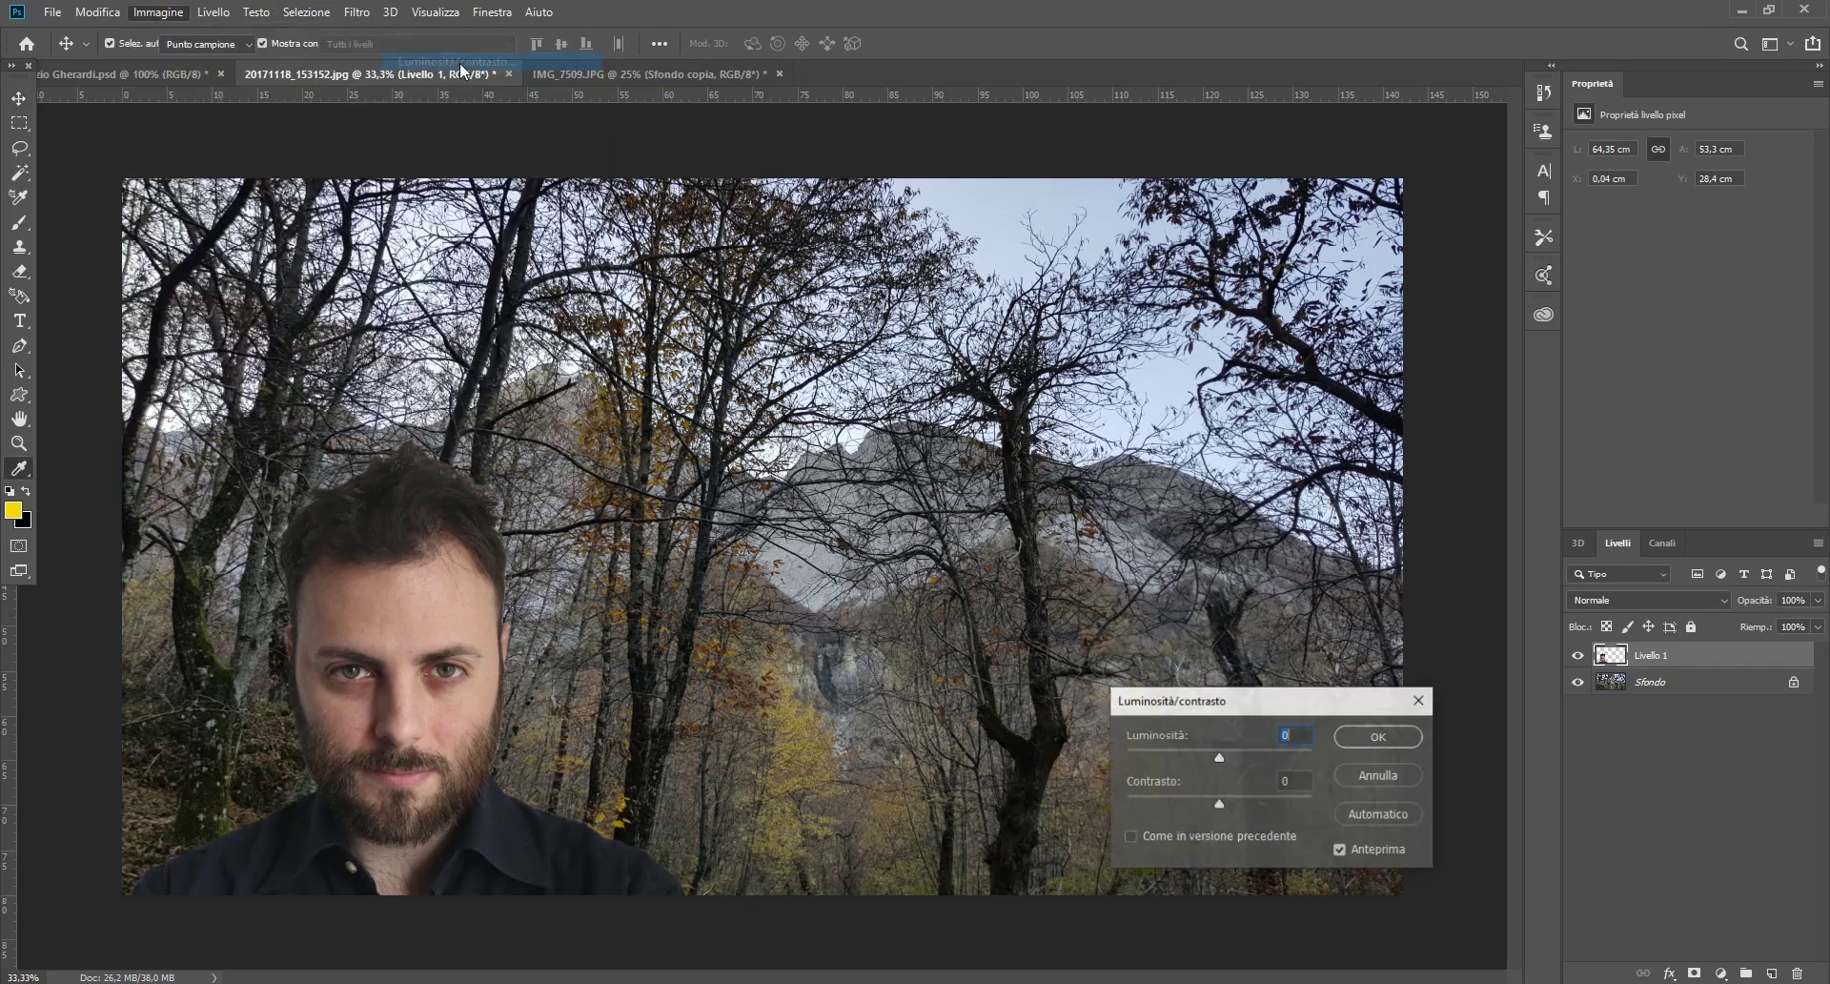
pyautogui.click(1398, 818)
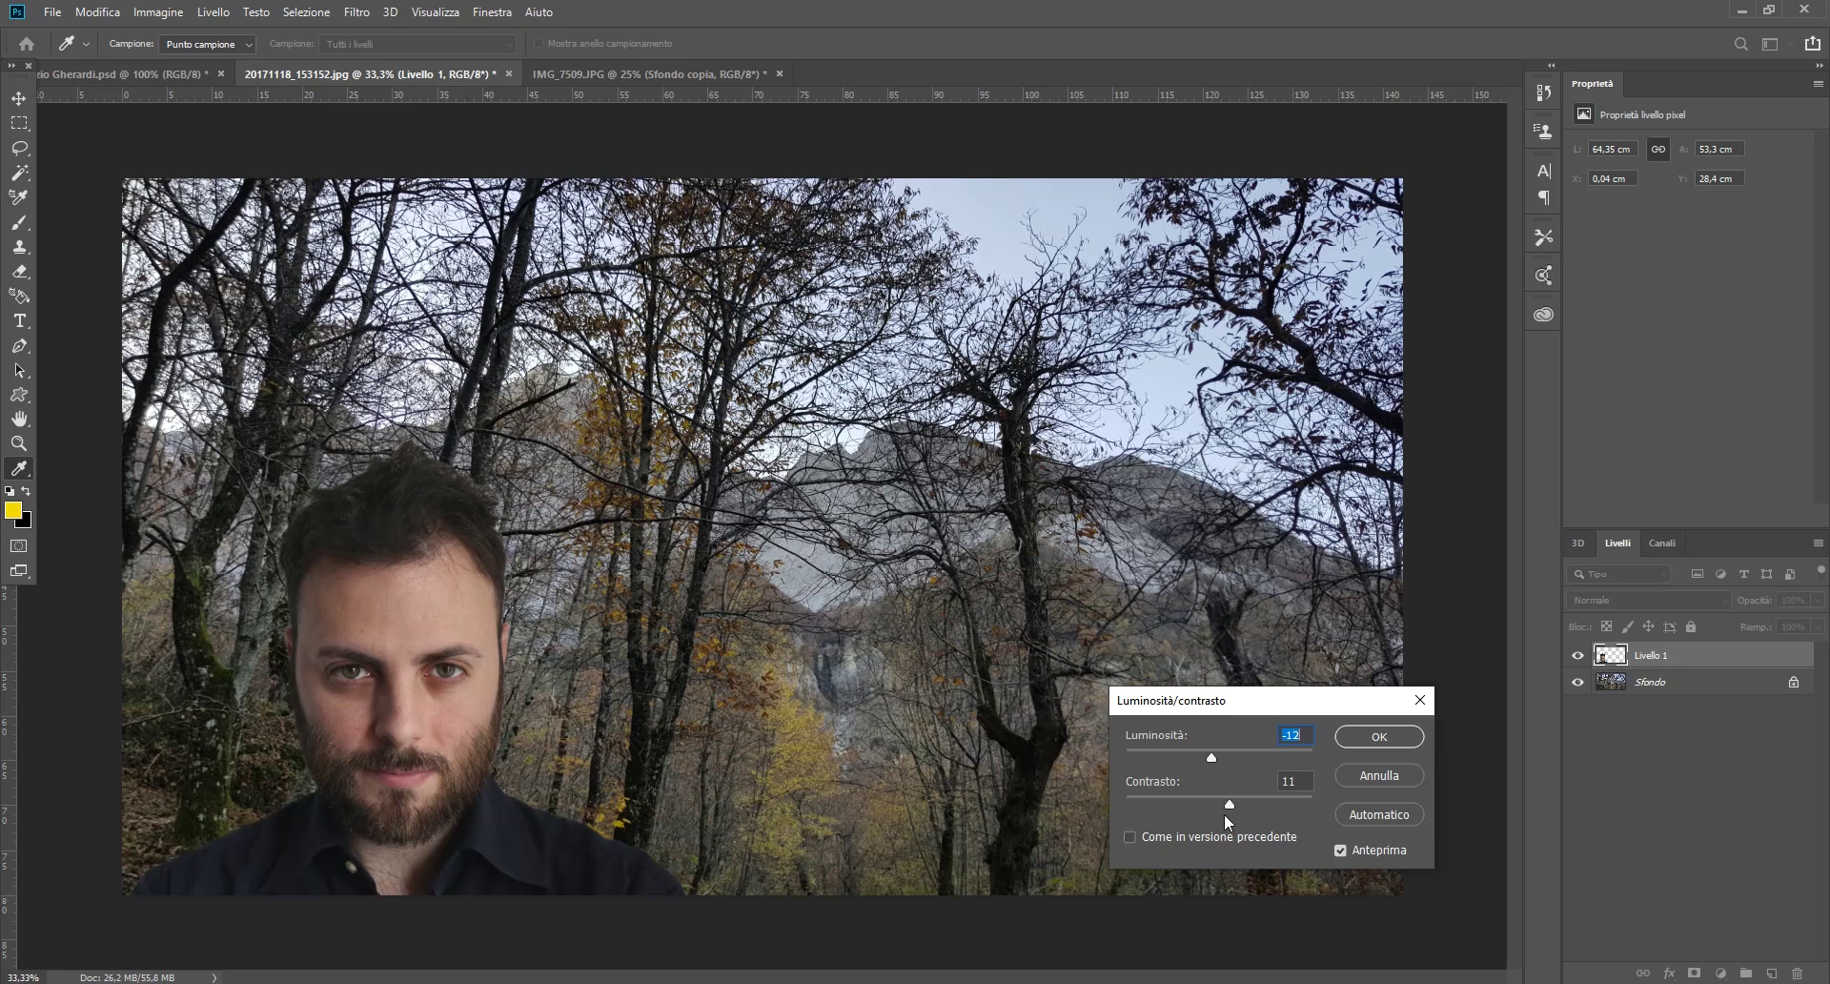
pyautogui.click(1340, 851)
pyautogui.click(1340, 848)
pyautogui.click(1340, 849)
pyautogui.click(1340, 848)
pyautogui.click(1341, 848)
pyautogui.click(1340, 848)
pyautogui.moveTo(1292, 701); pyautogui.dragTo(1402, 668)
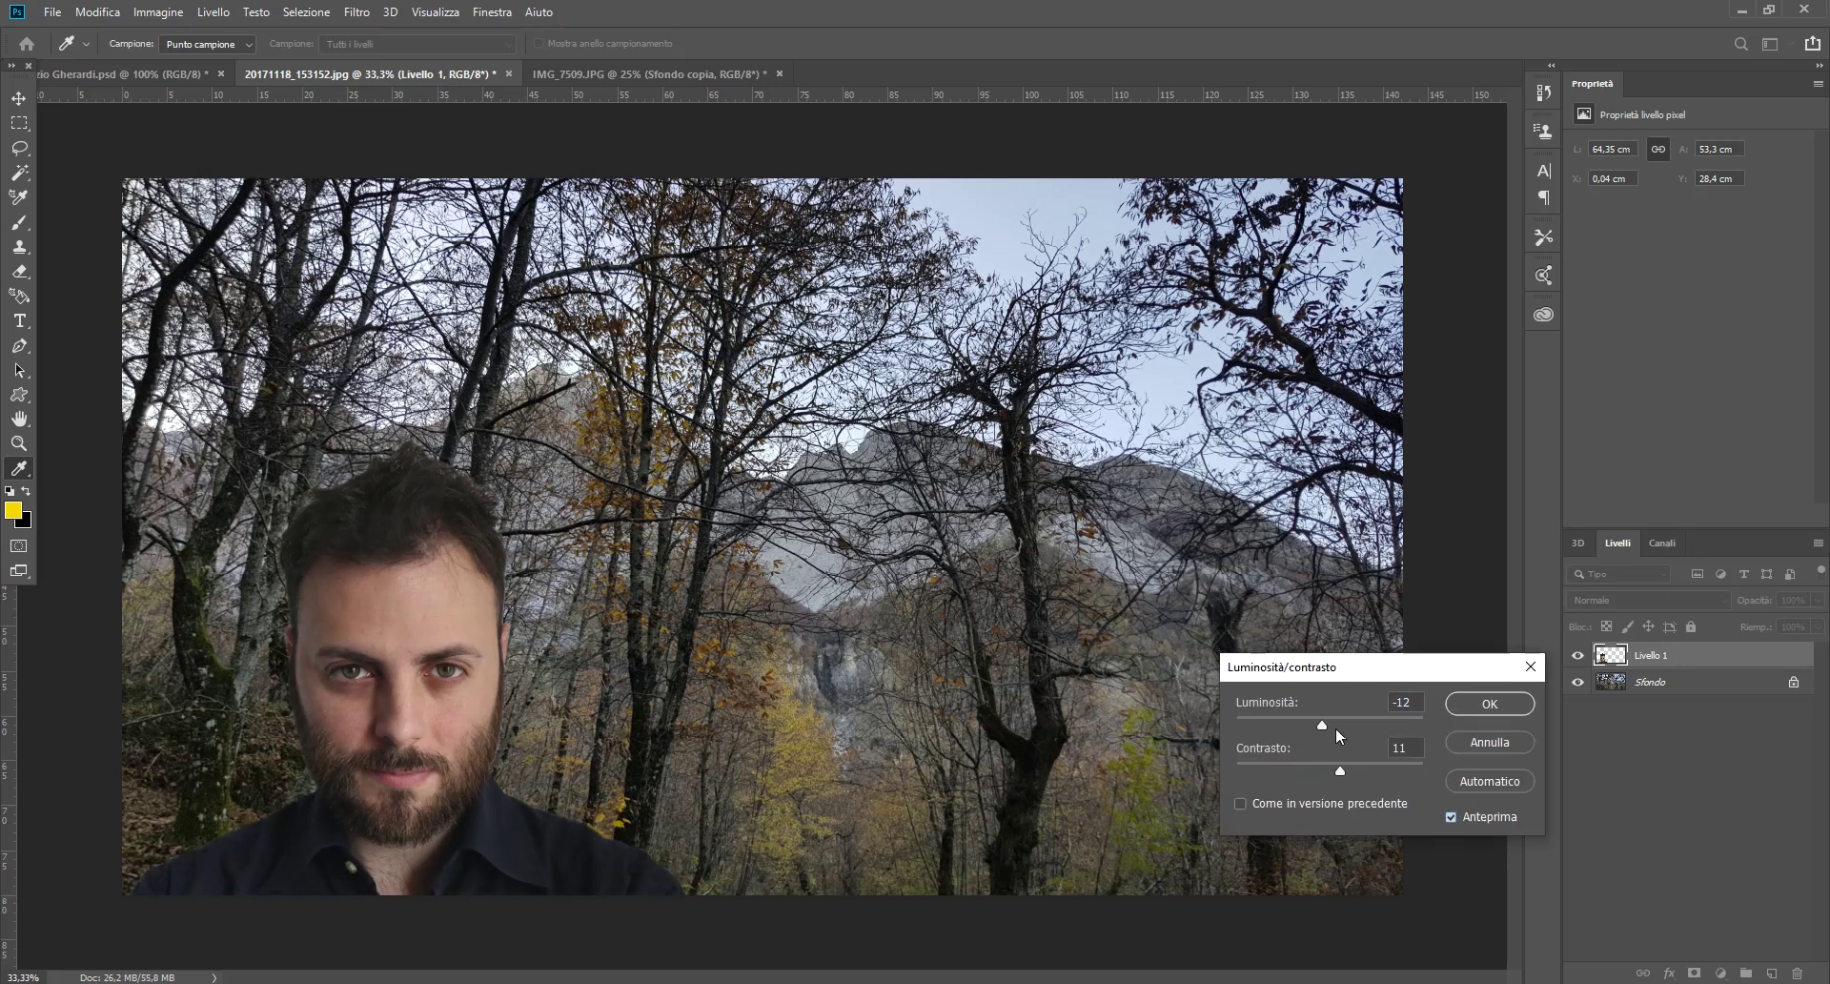
# Step: Set Luminosità to -28 and Contrasto to 13 on the portrait and confirm
pyautogui.moveTo(1328, 736); pyautogui.dragTo(1317, 736)
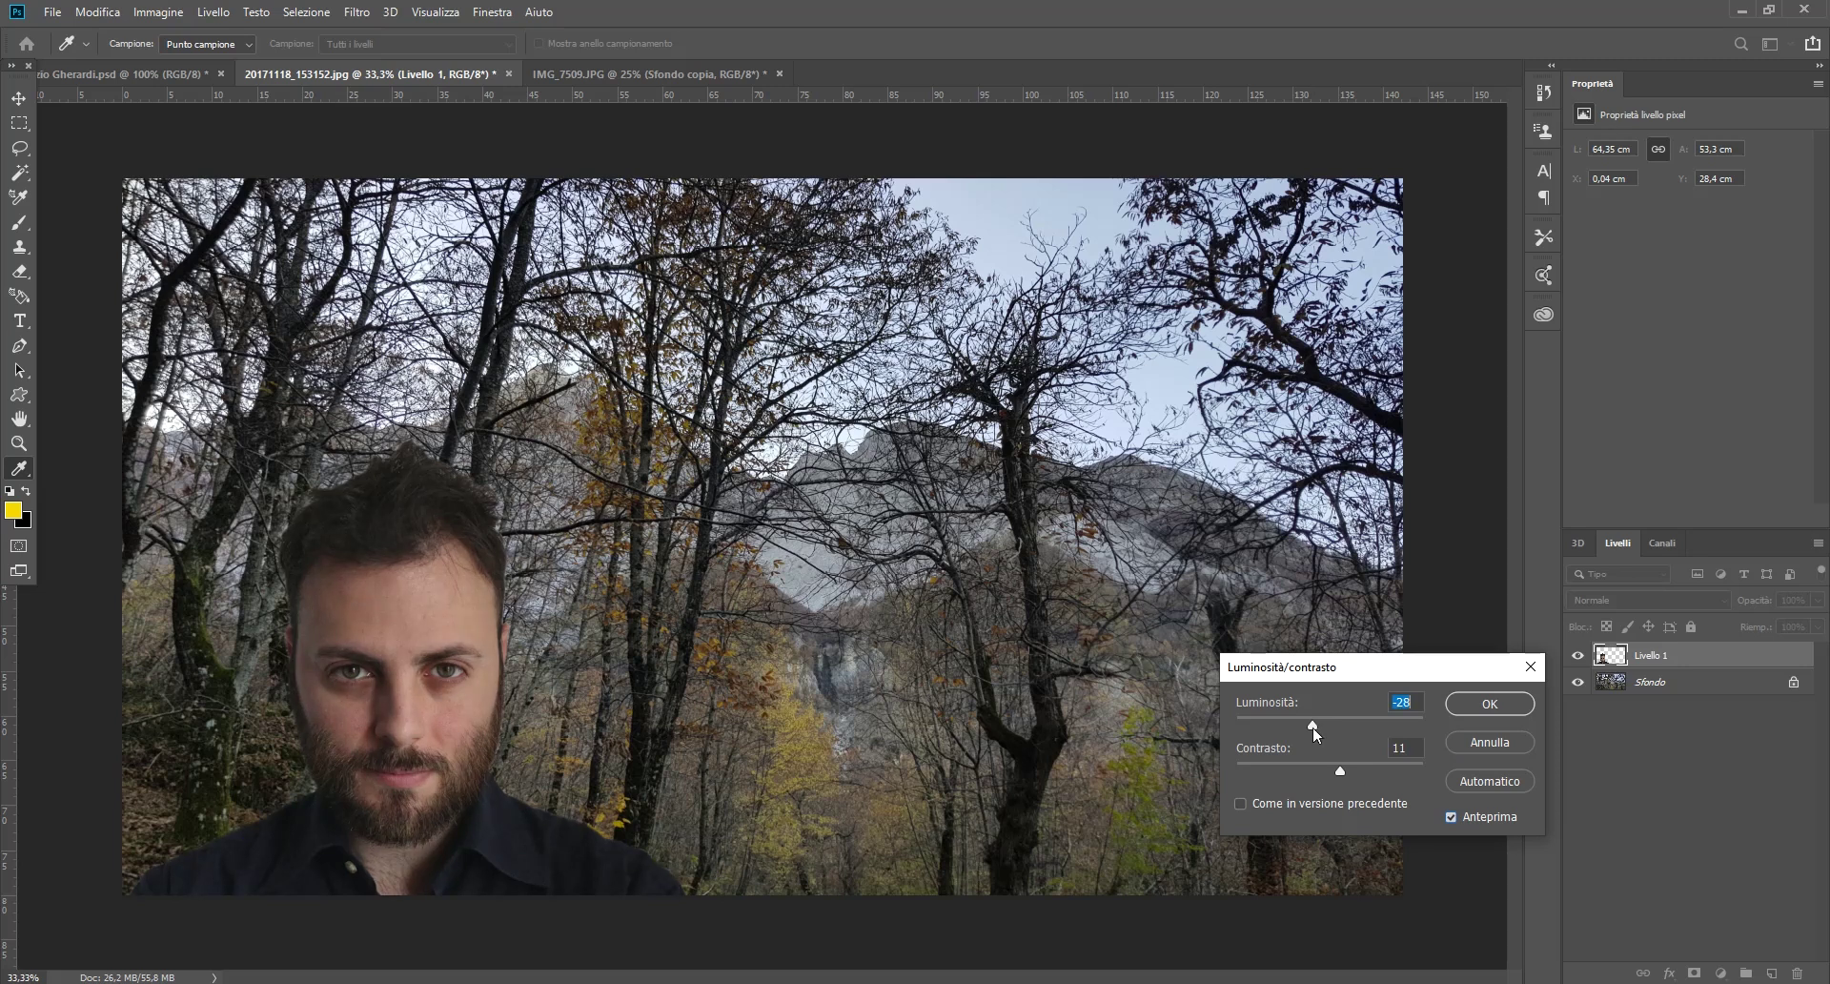
pyautogui.moveTo(1342, 770)
pyautogui.mouseDown()
pyautogui.moveTo(1324, 768)
pyautogui.moveTo(1361, 770)
pyautogui.moveTo(1343, 766)
pyautogui.mouseUp()
pyautogui.moveTo(1383, 668); pyautogui.dragTo(961, 556)
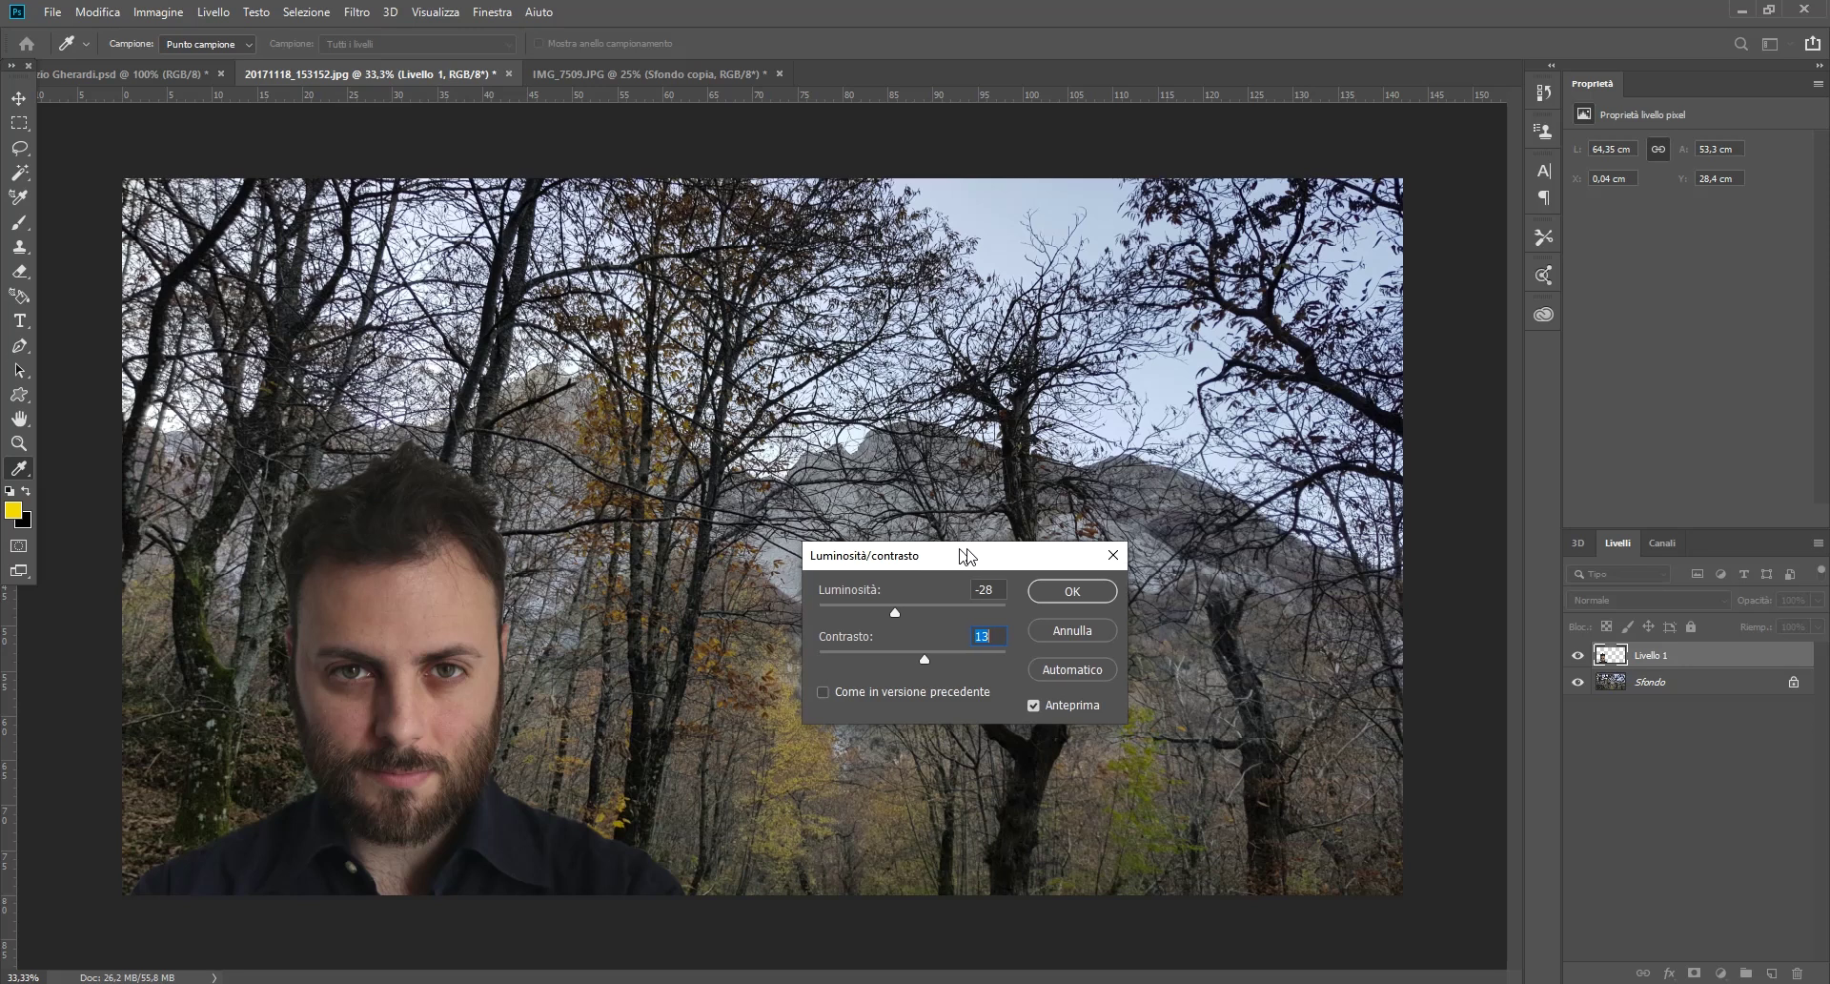
pyautogui.moveTo(958, 555); pyautogui.dragTo(1101, 585)
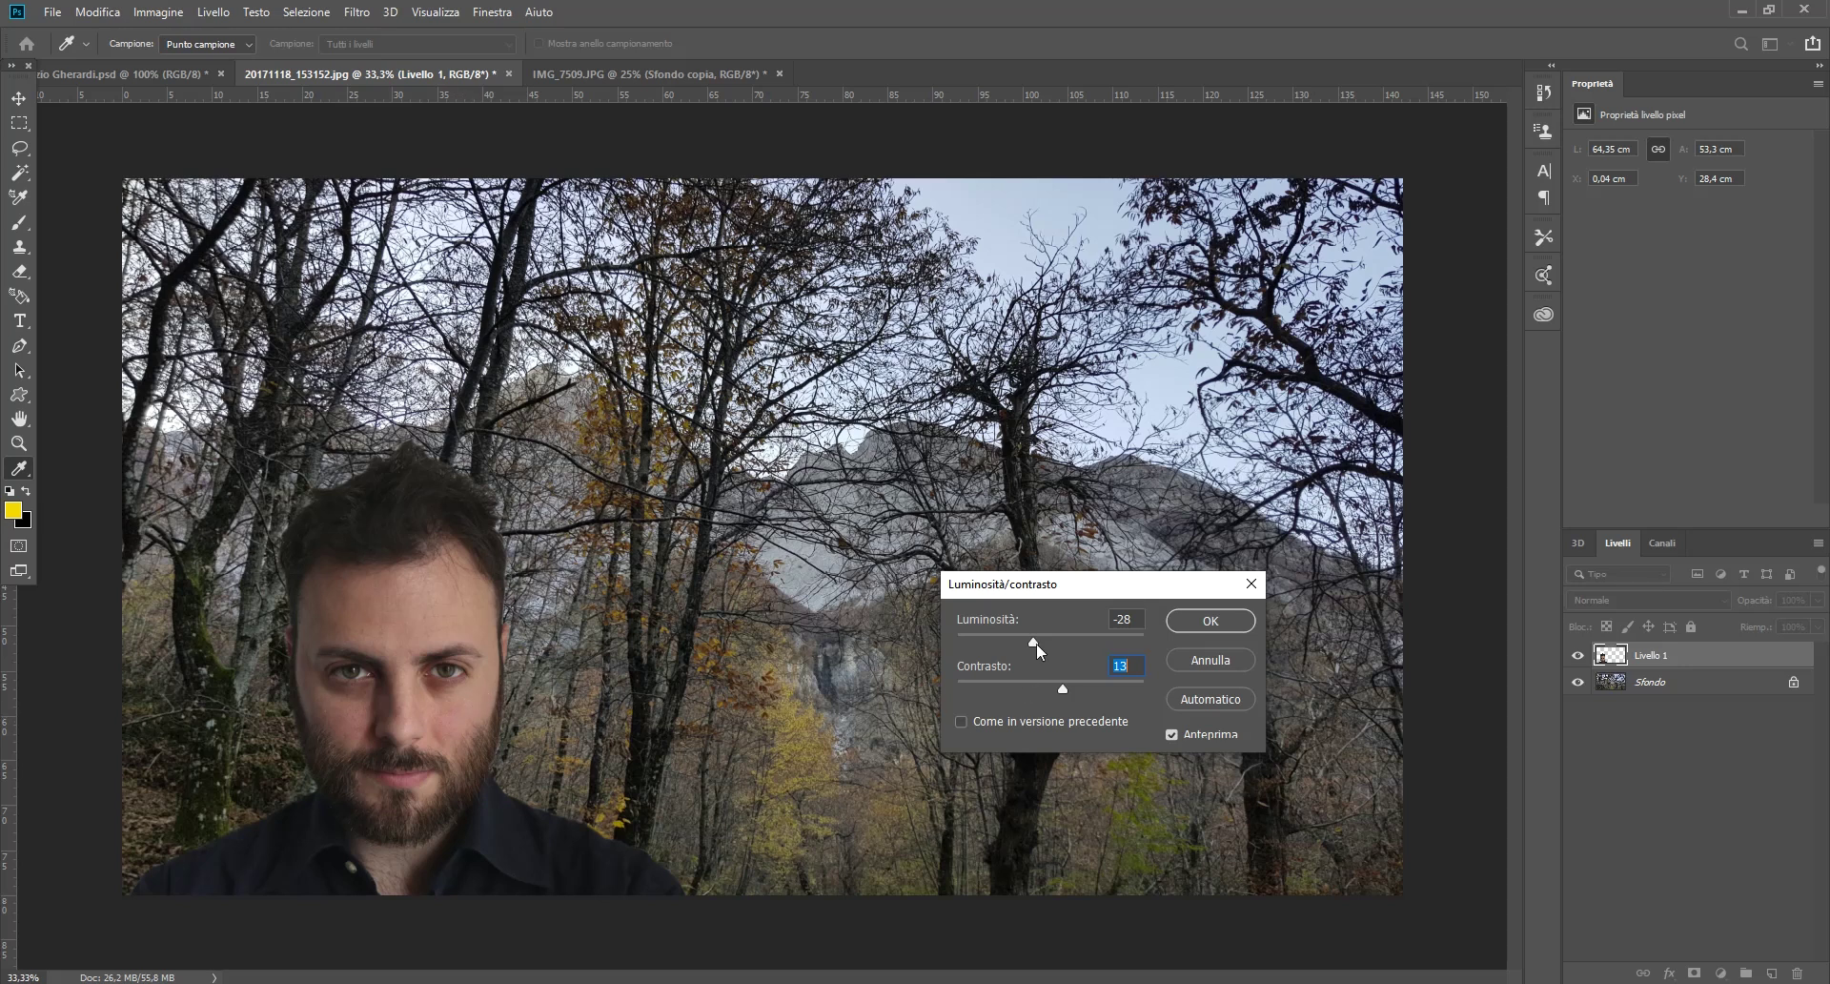
pyautogui.click(1211, 621)
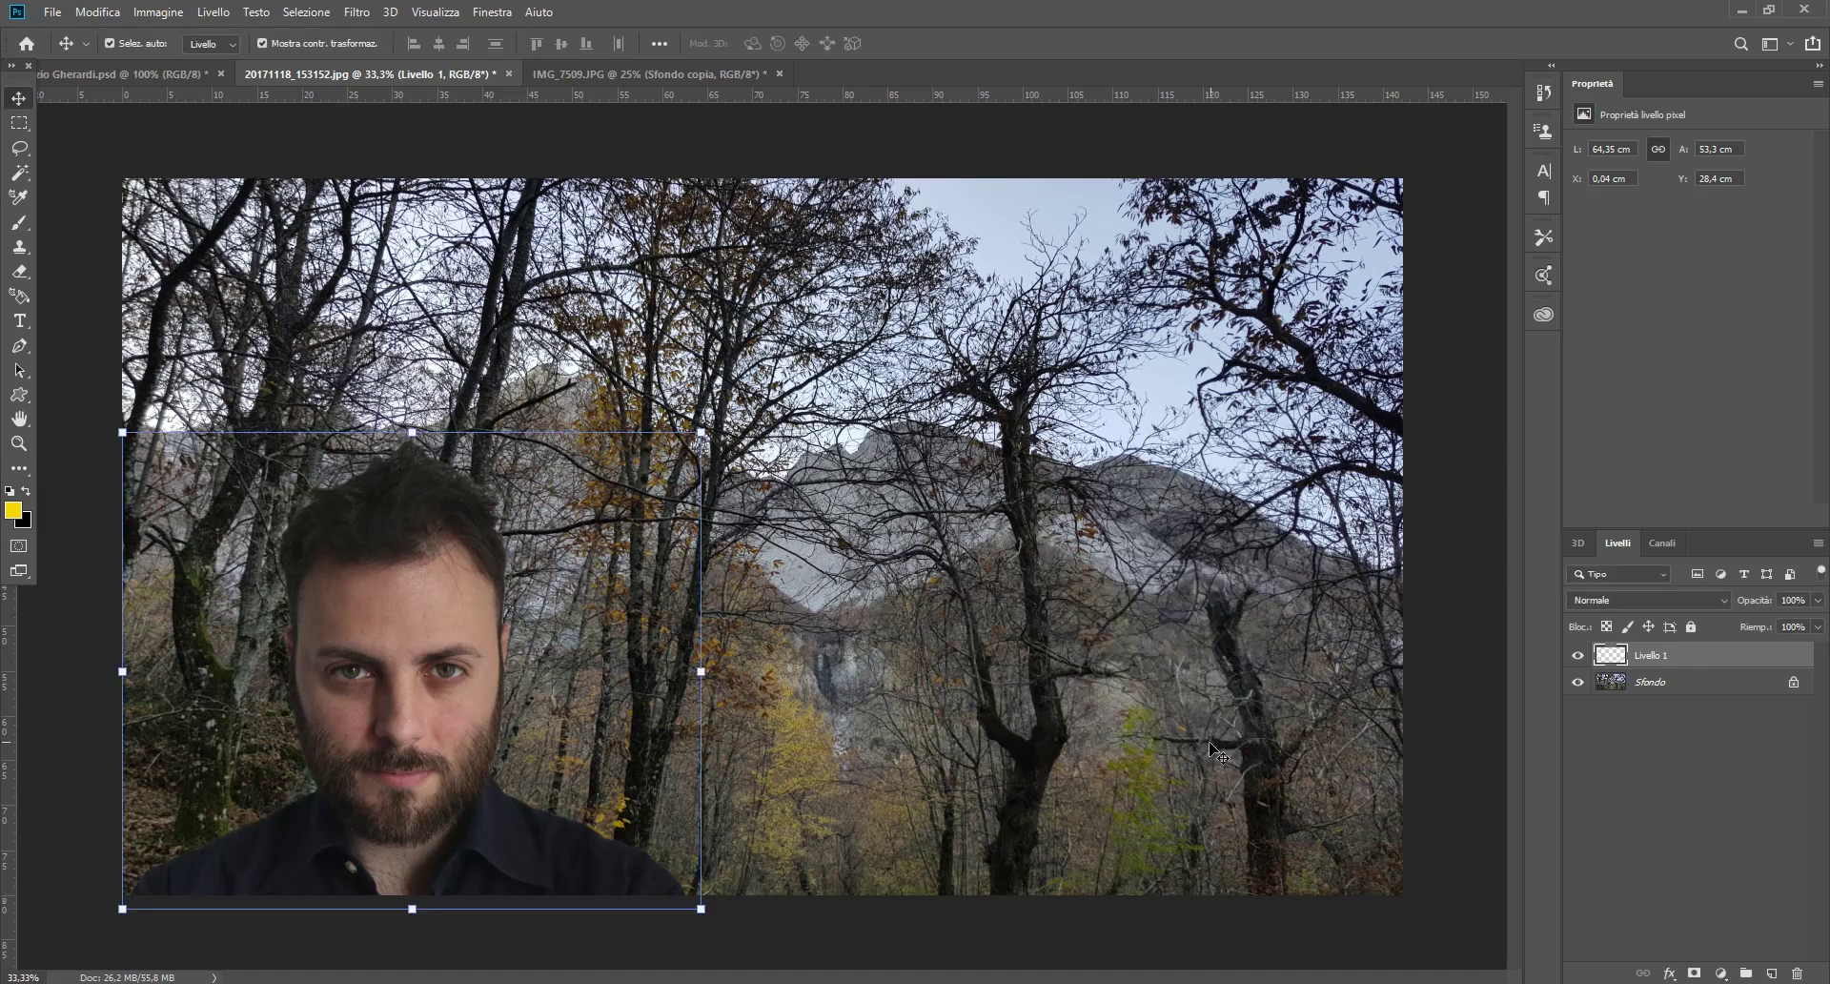
# Step: Convert Livello 1 into an oggetto avanzato (smart object) and reselect the layer
pyautogui.click(1609, 810)
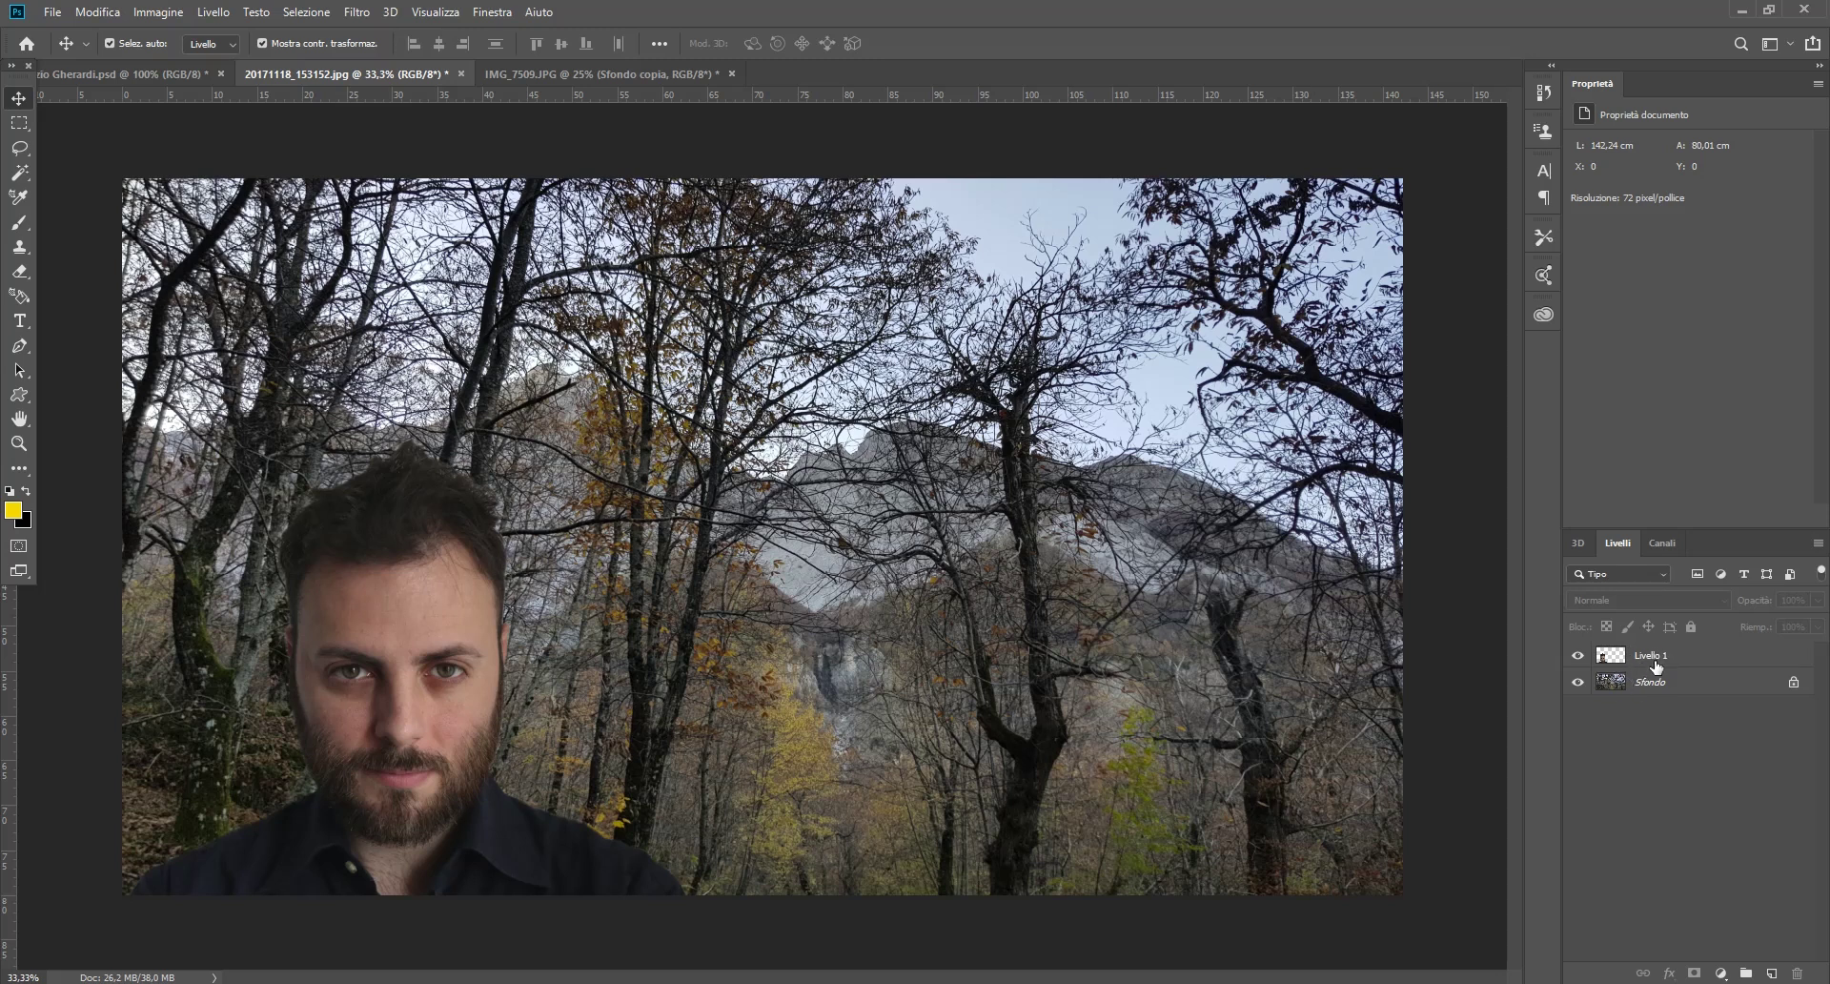
pyautogui.rightClick(1652, 665)
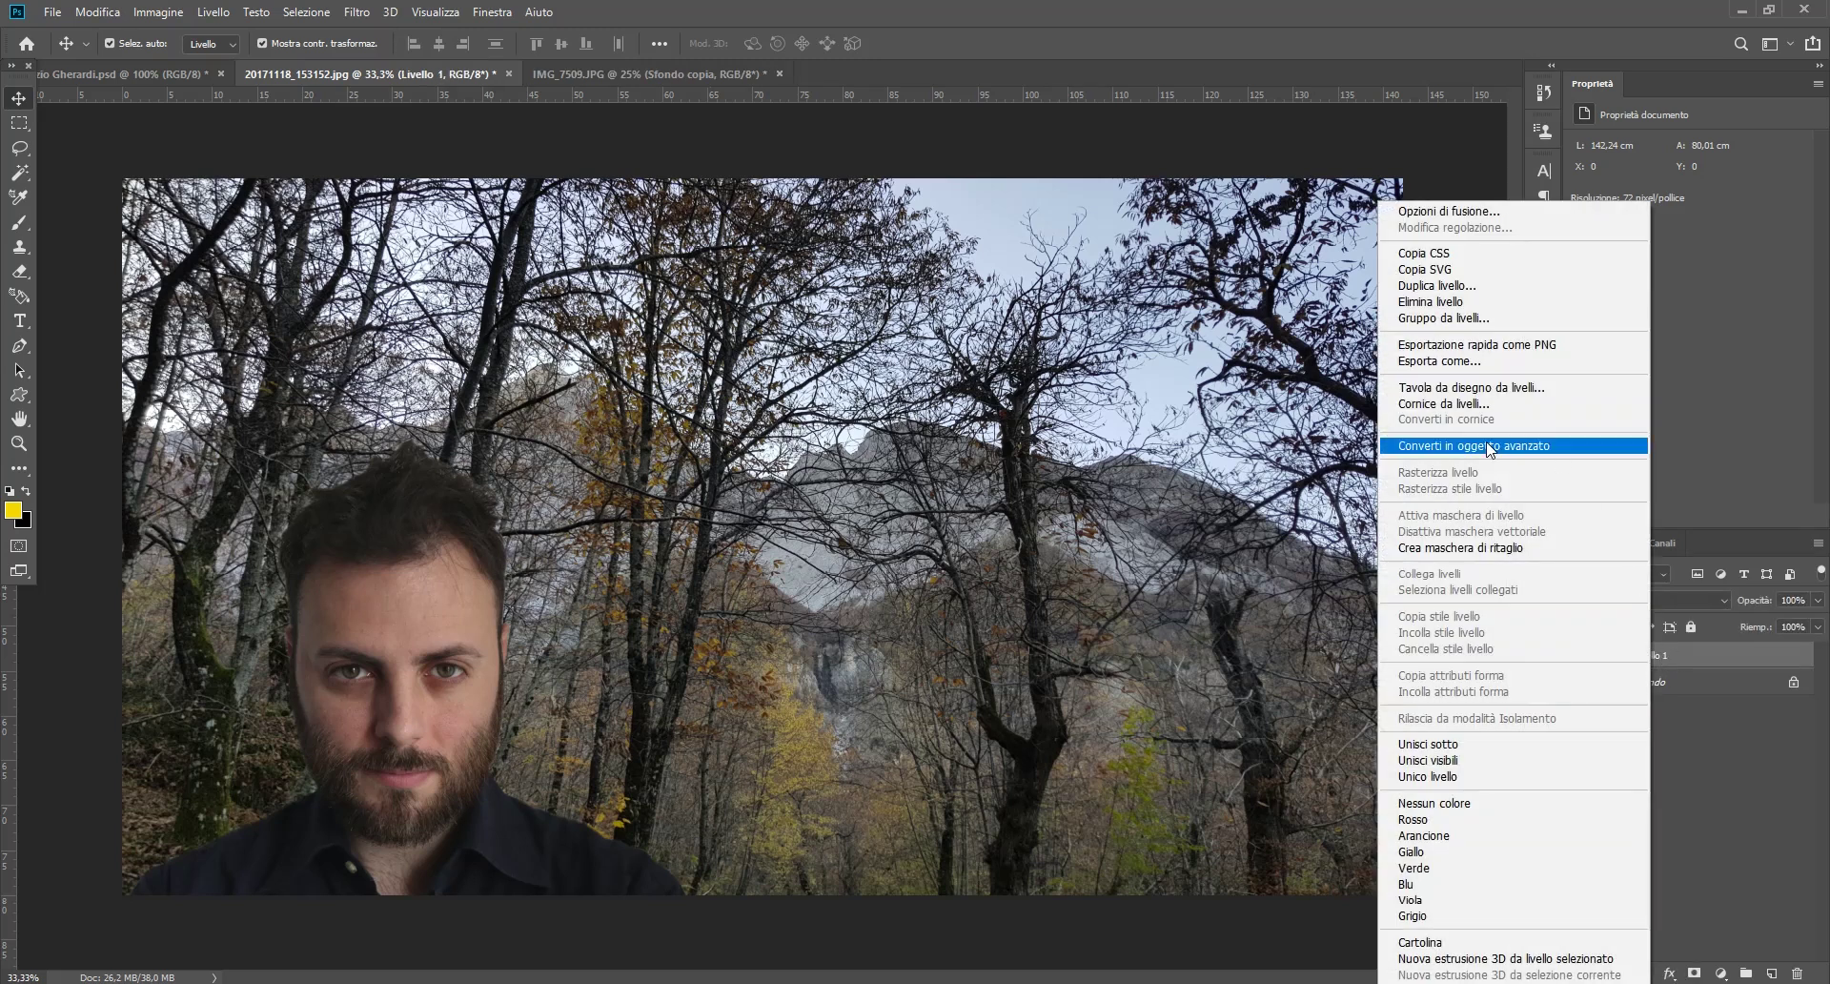
pyautogui.click(1486, 445)
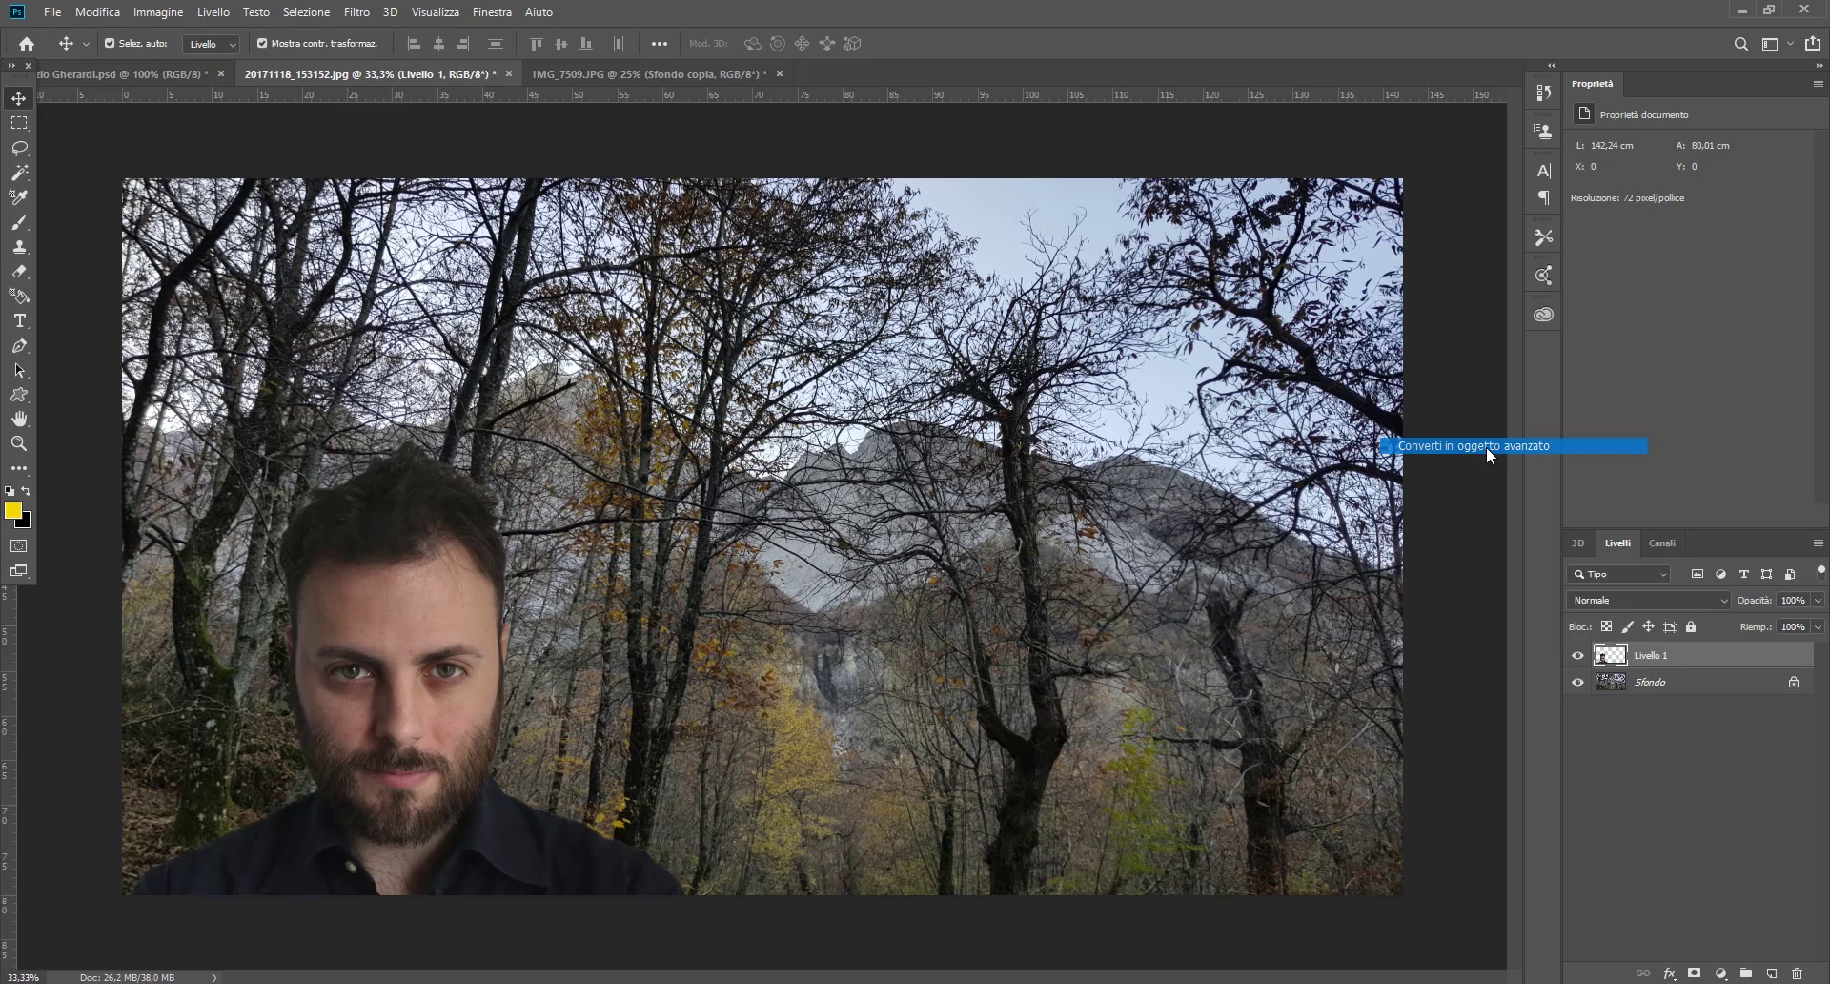
pyautogui.click(1682, 799)
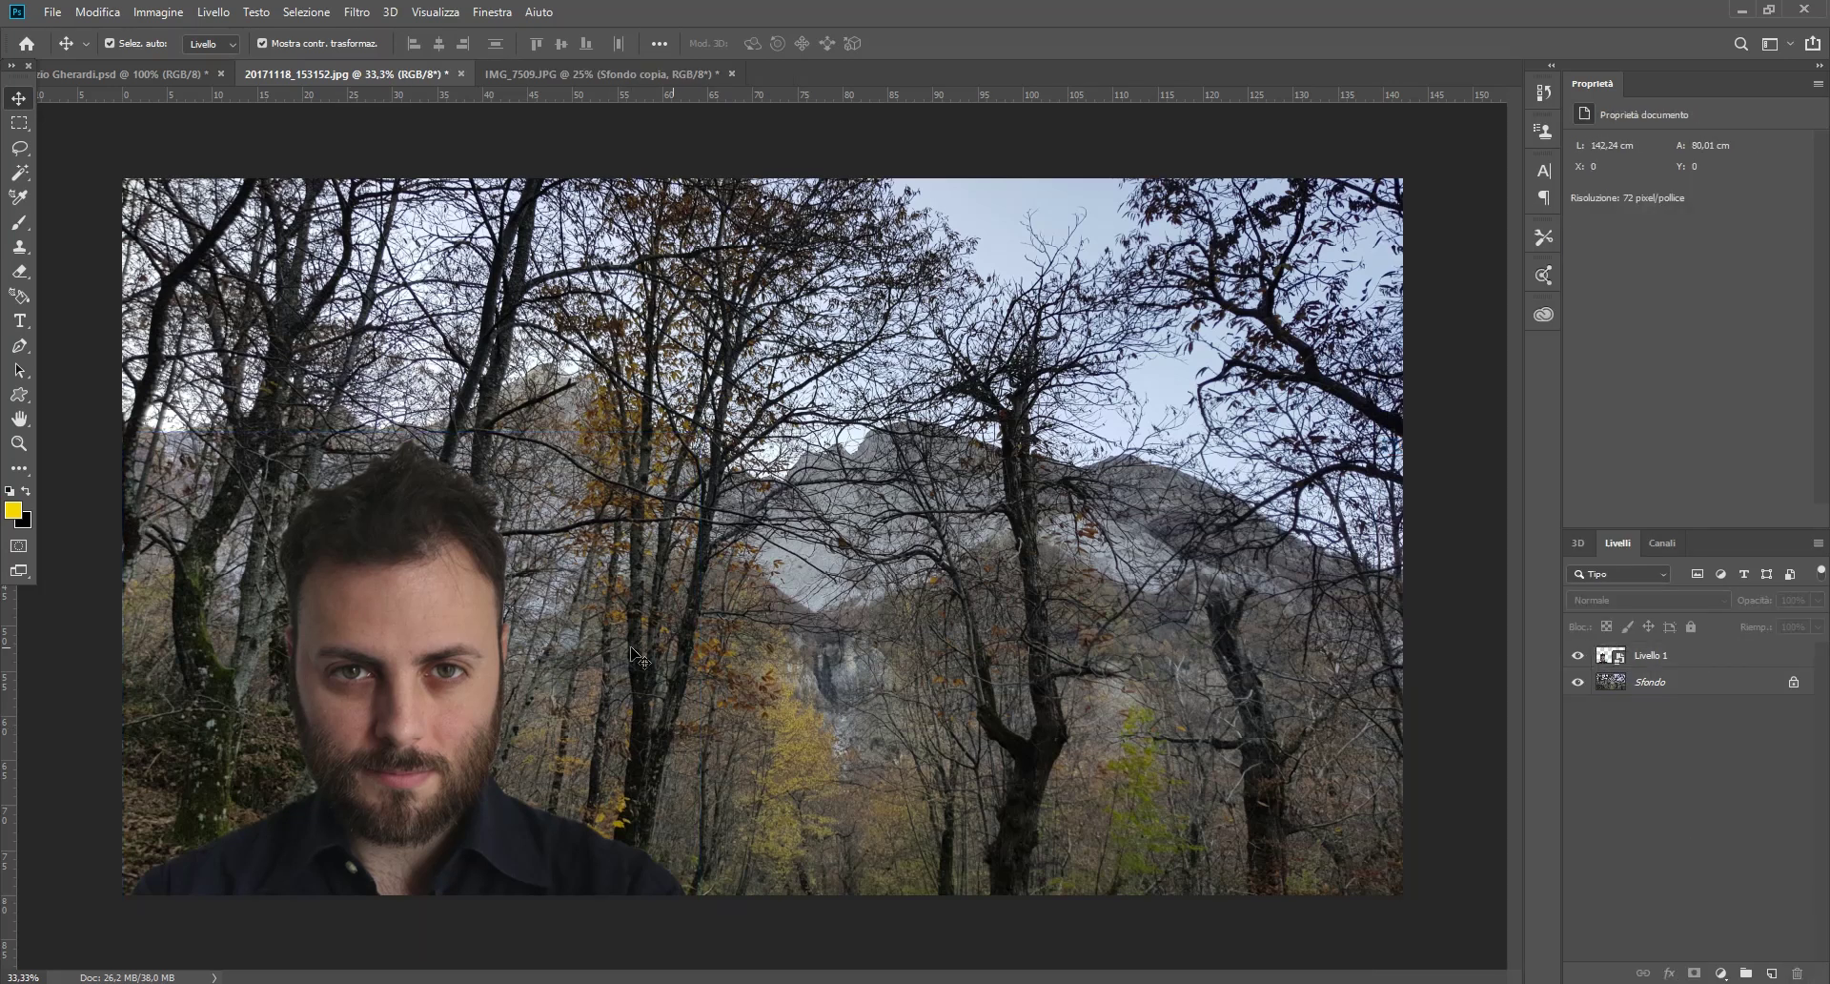
pyautogui.click(180, 14)
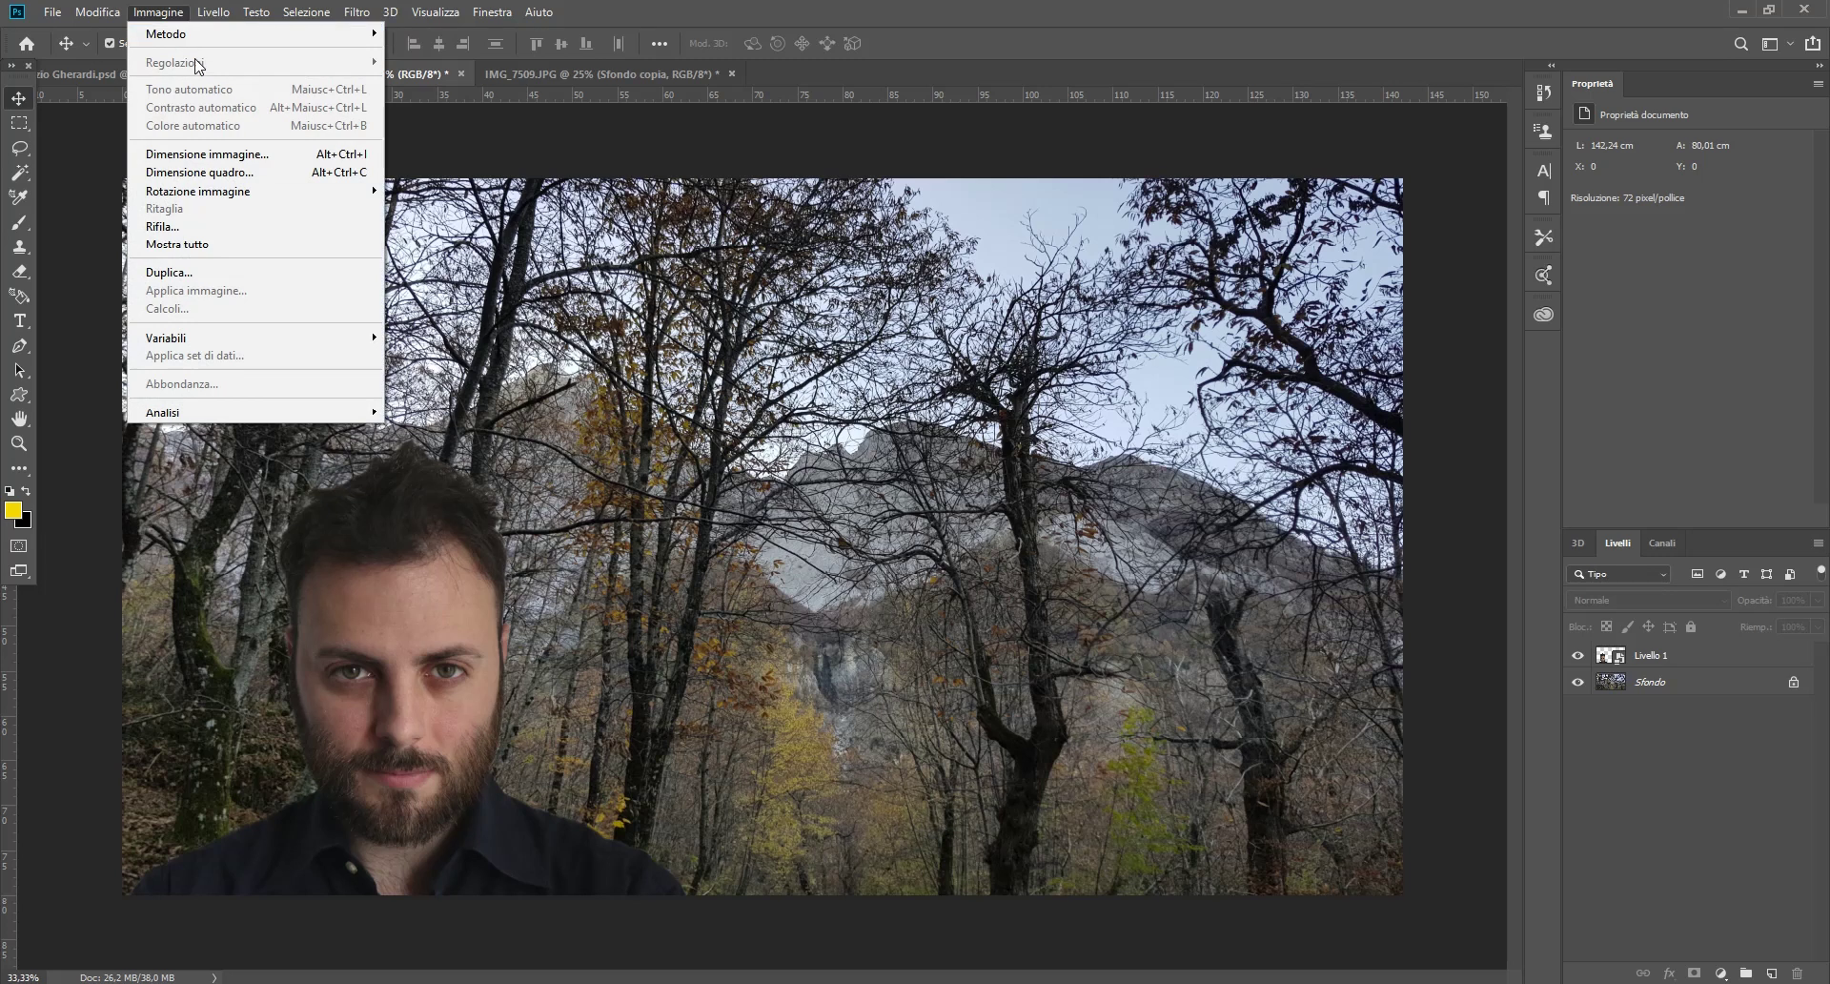
pyautogui.click(1664, 672)
pyautogui.click(1665, 666)
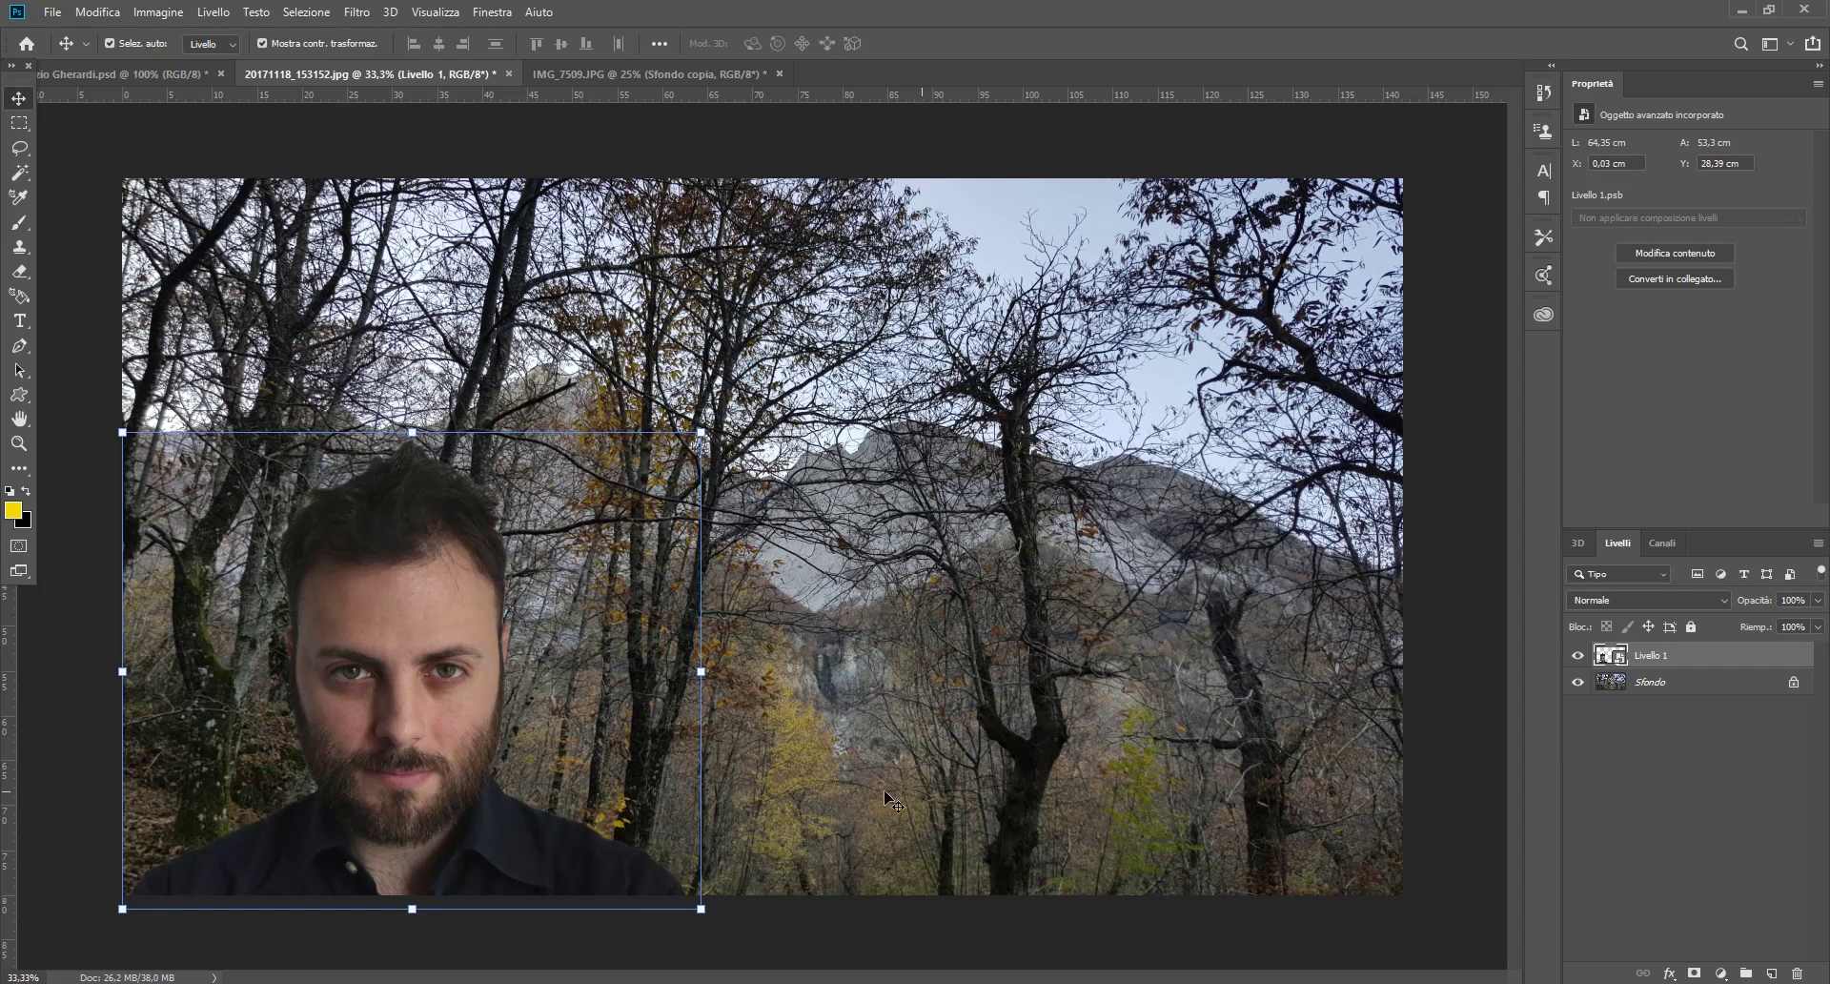
pyautogui.click(158, 13)
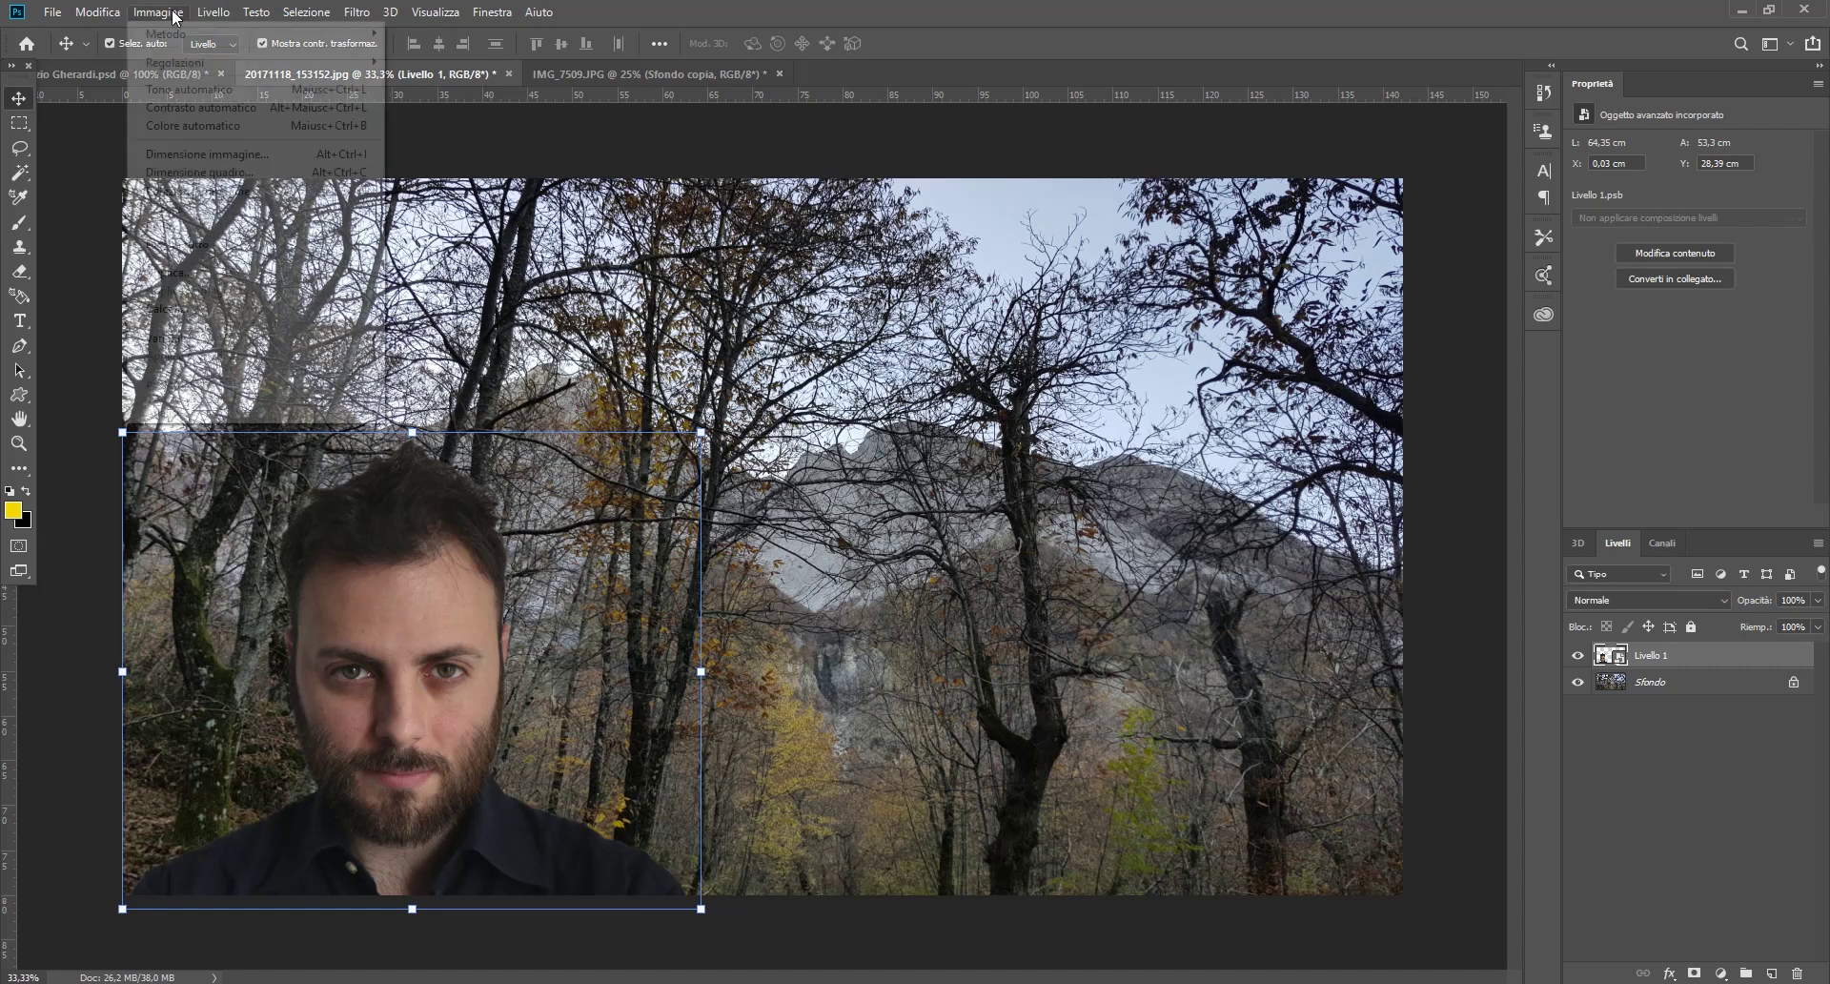
pyautogui.moveTo(175, 61)
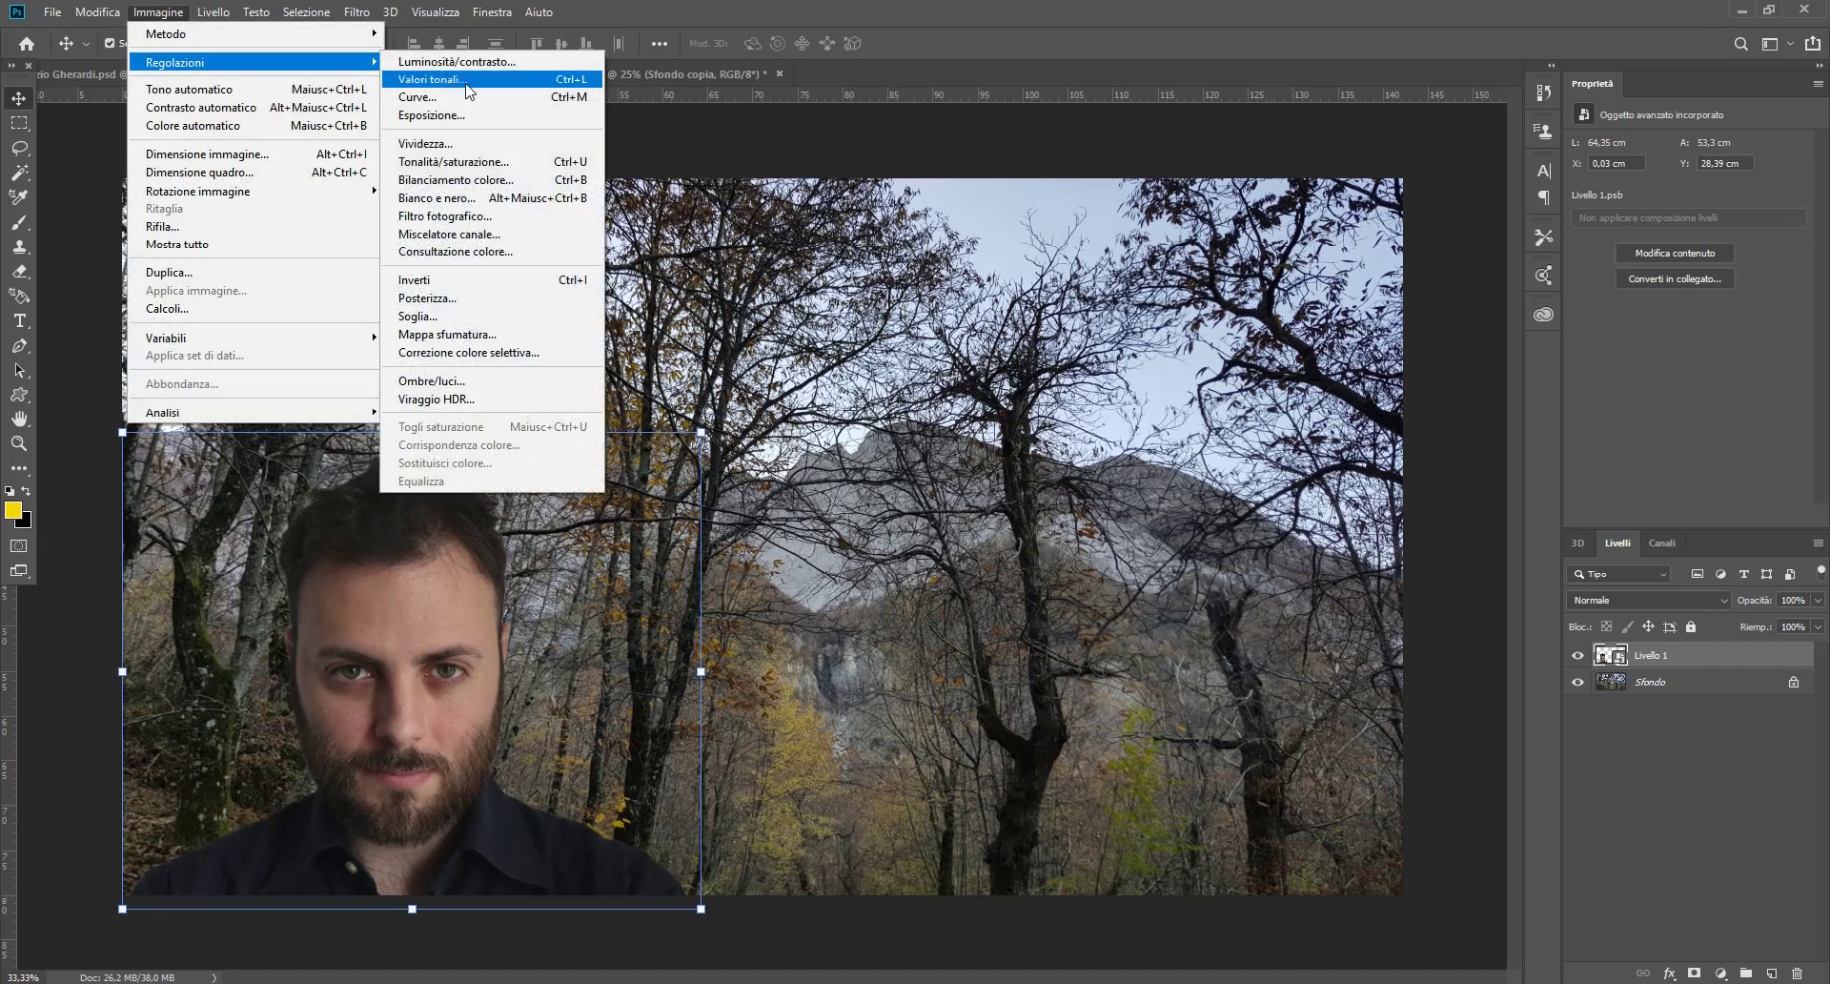
pyautogui.click(468, 81)
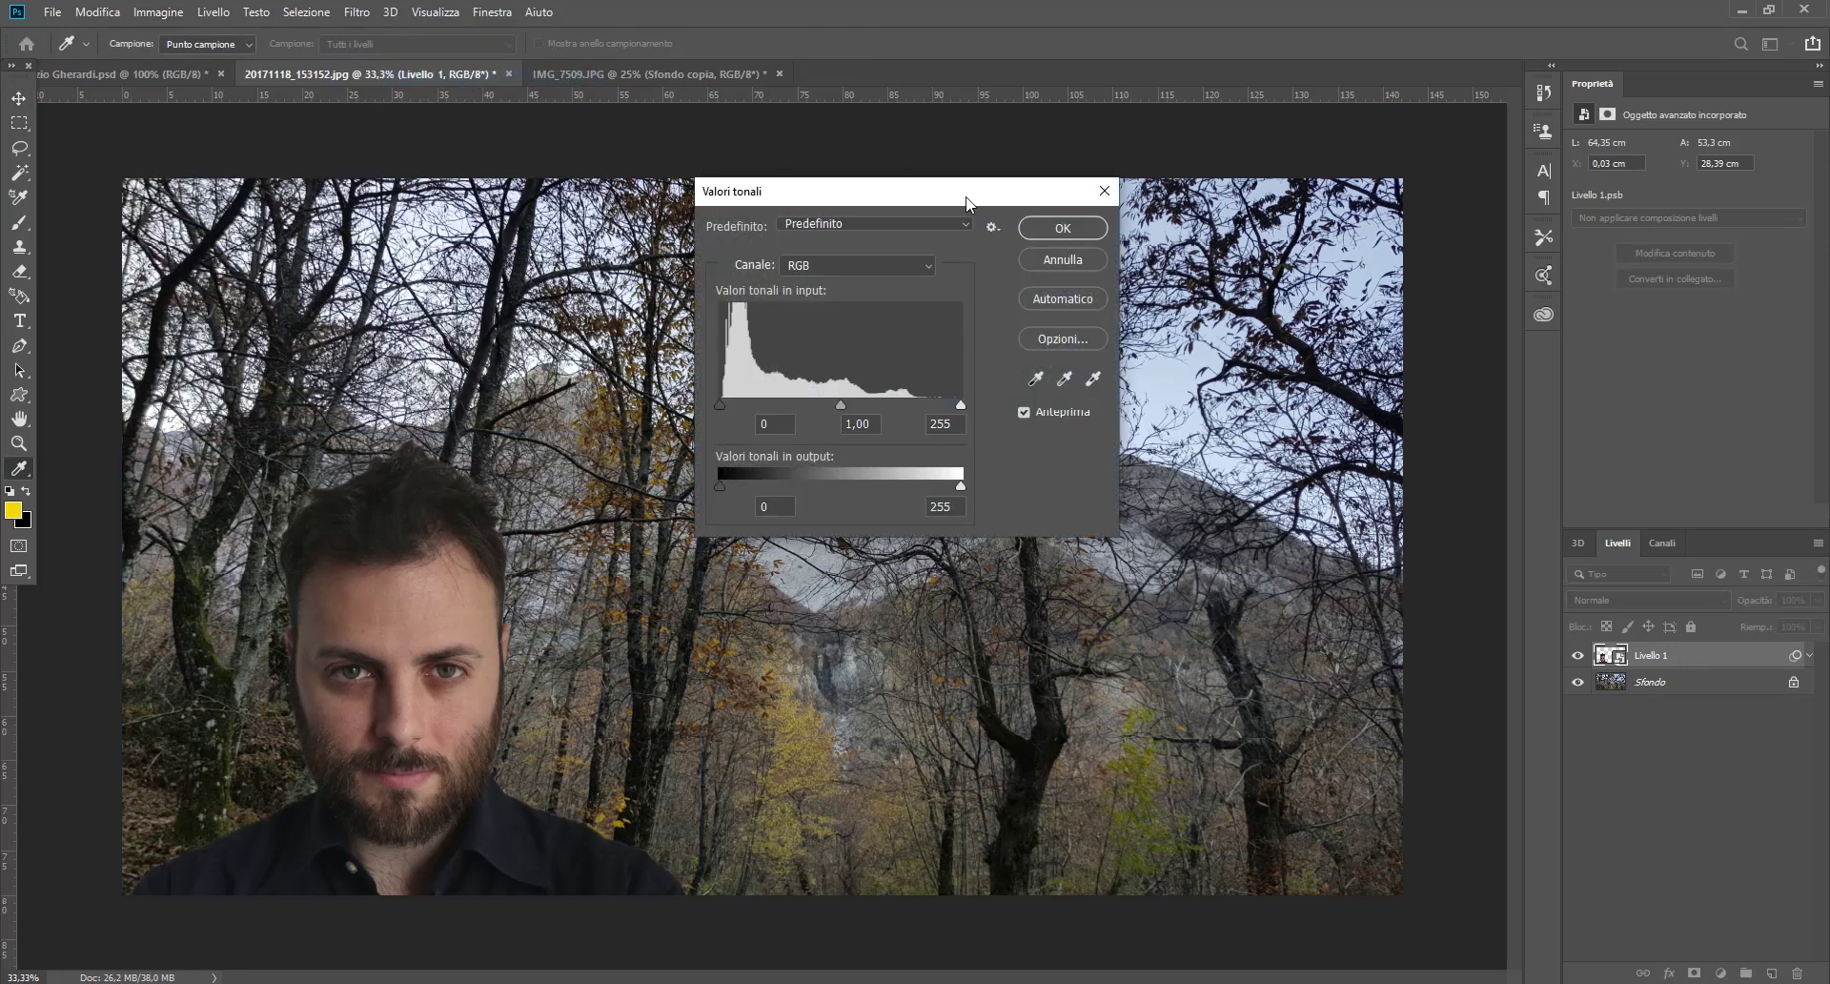
pyautogui.moveTo(967, 203); pyautogui.dragTo(1053, 447)
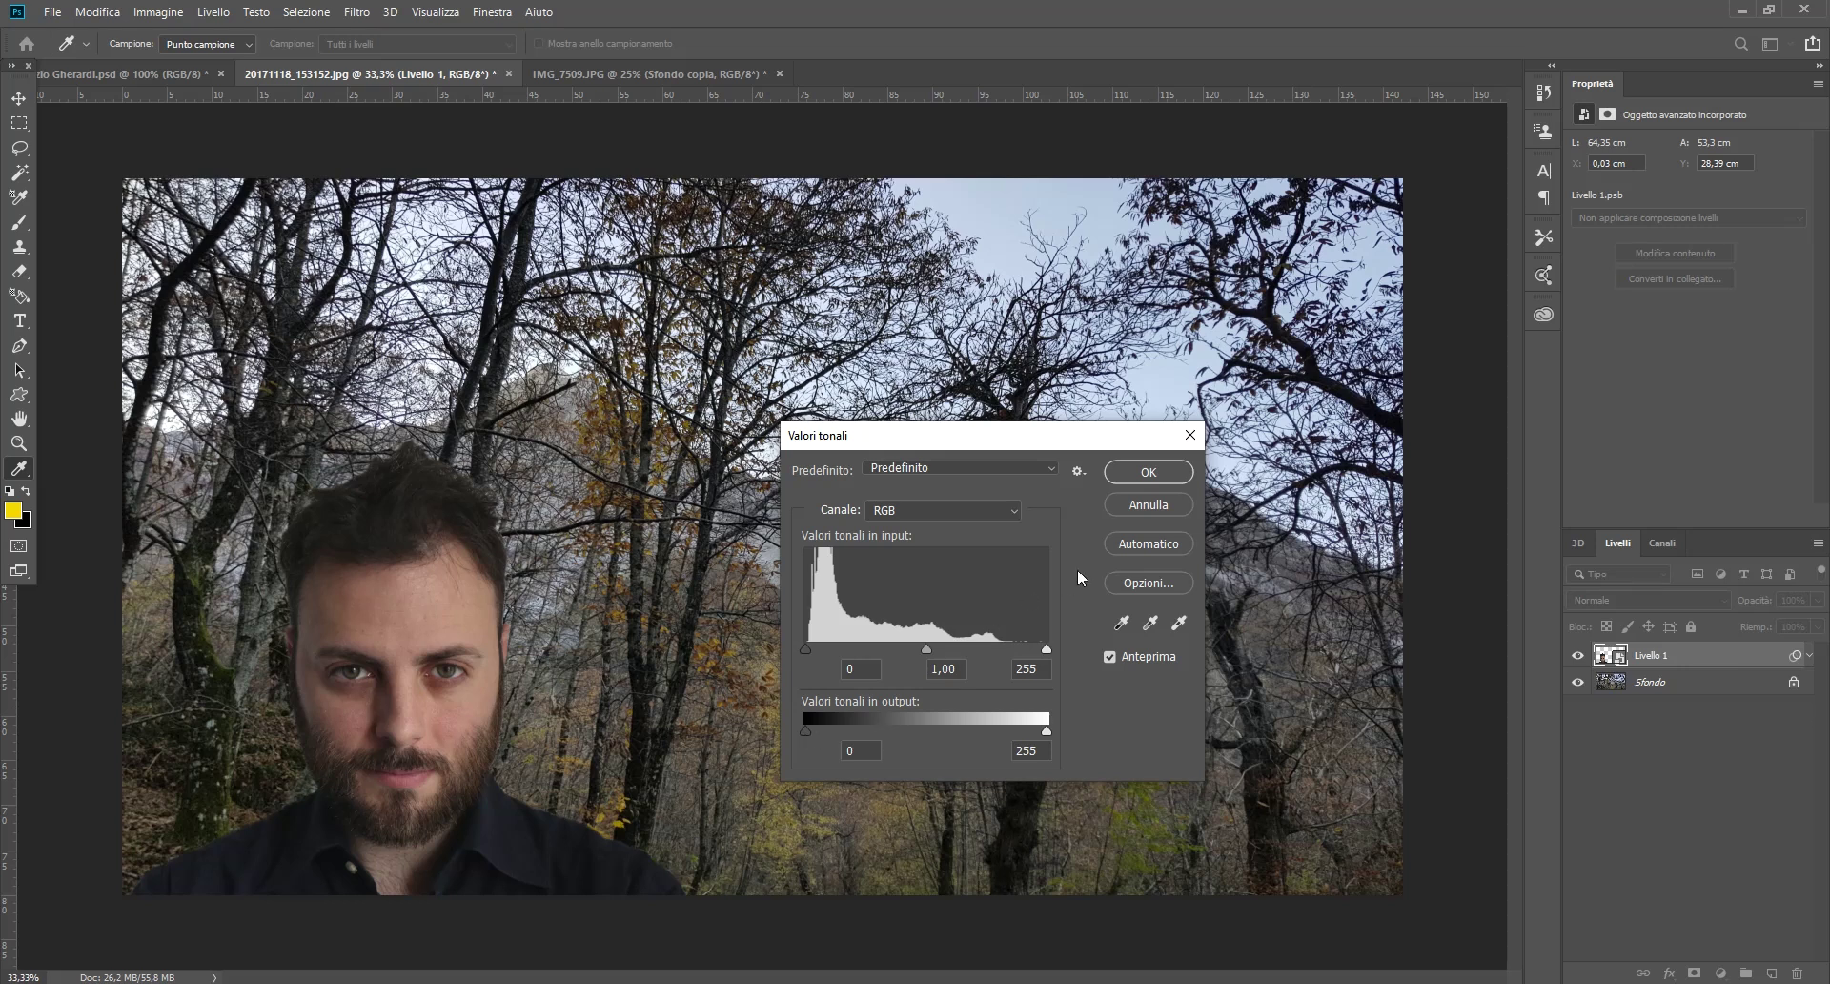
pyautogui.click(1161, 546)
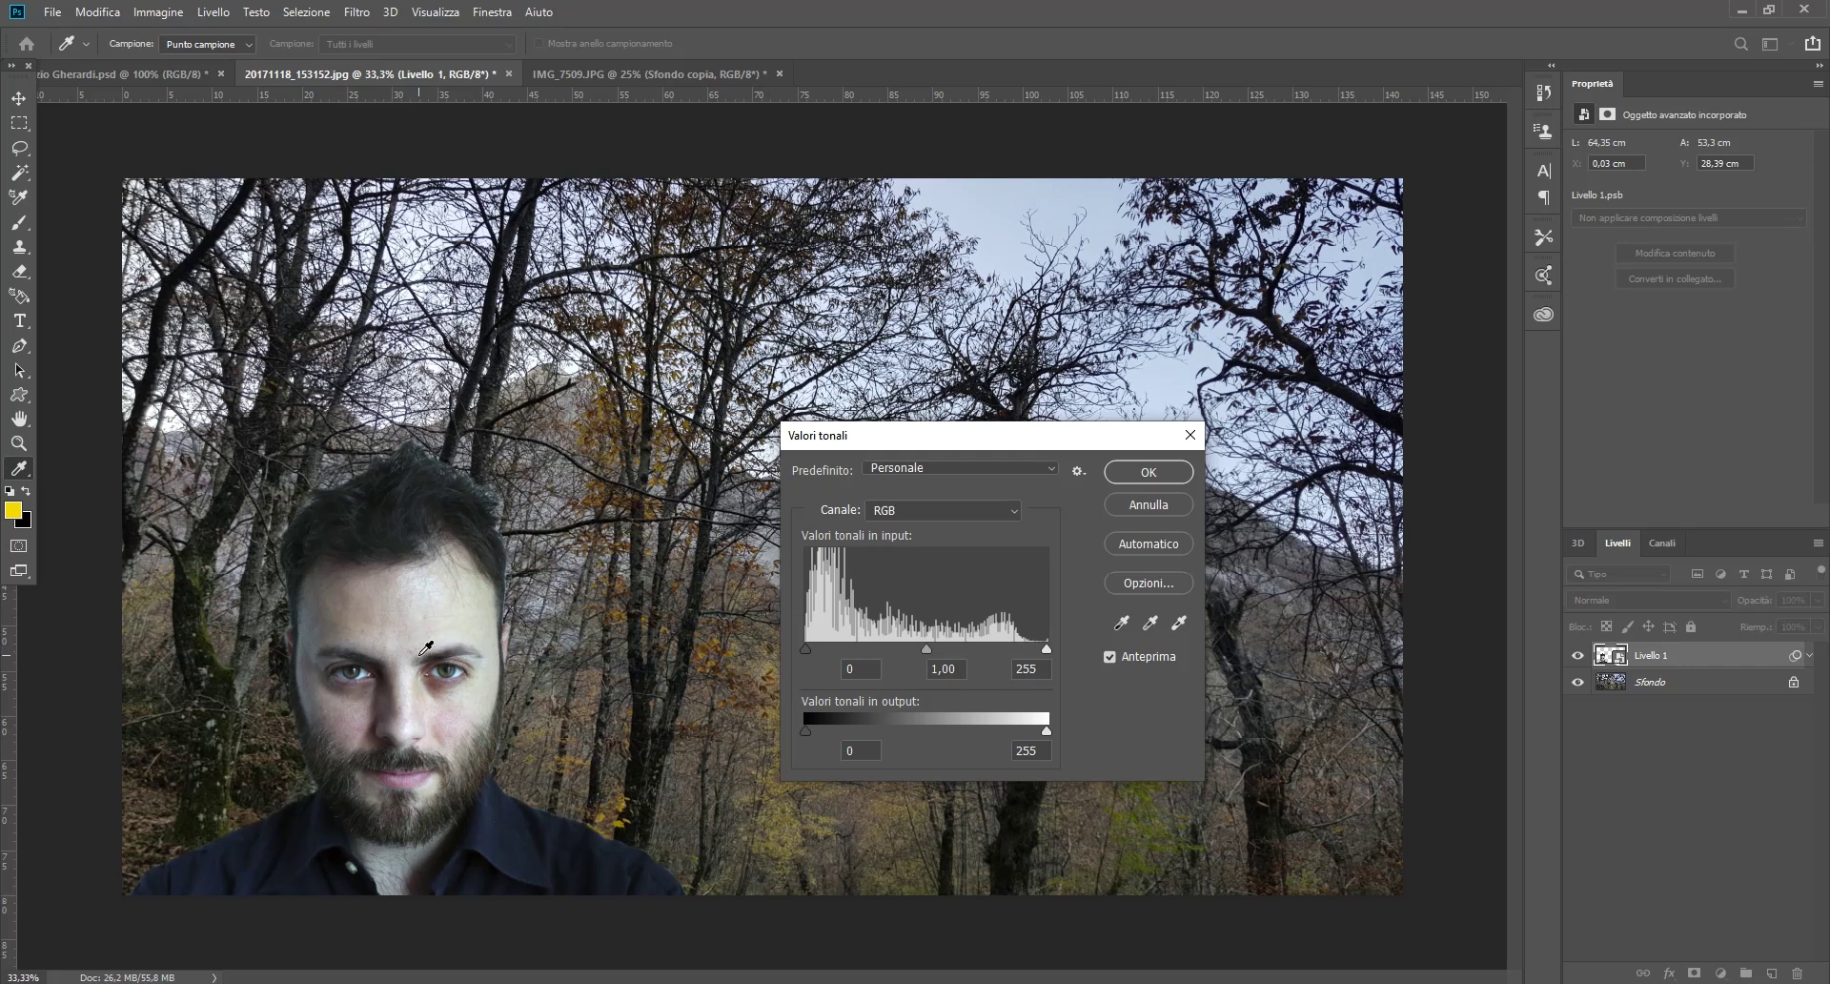
pyautogui.click(1153, 511)
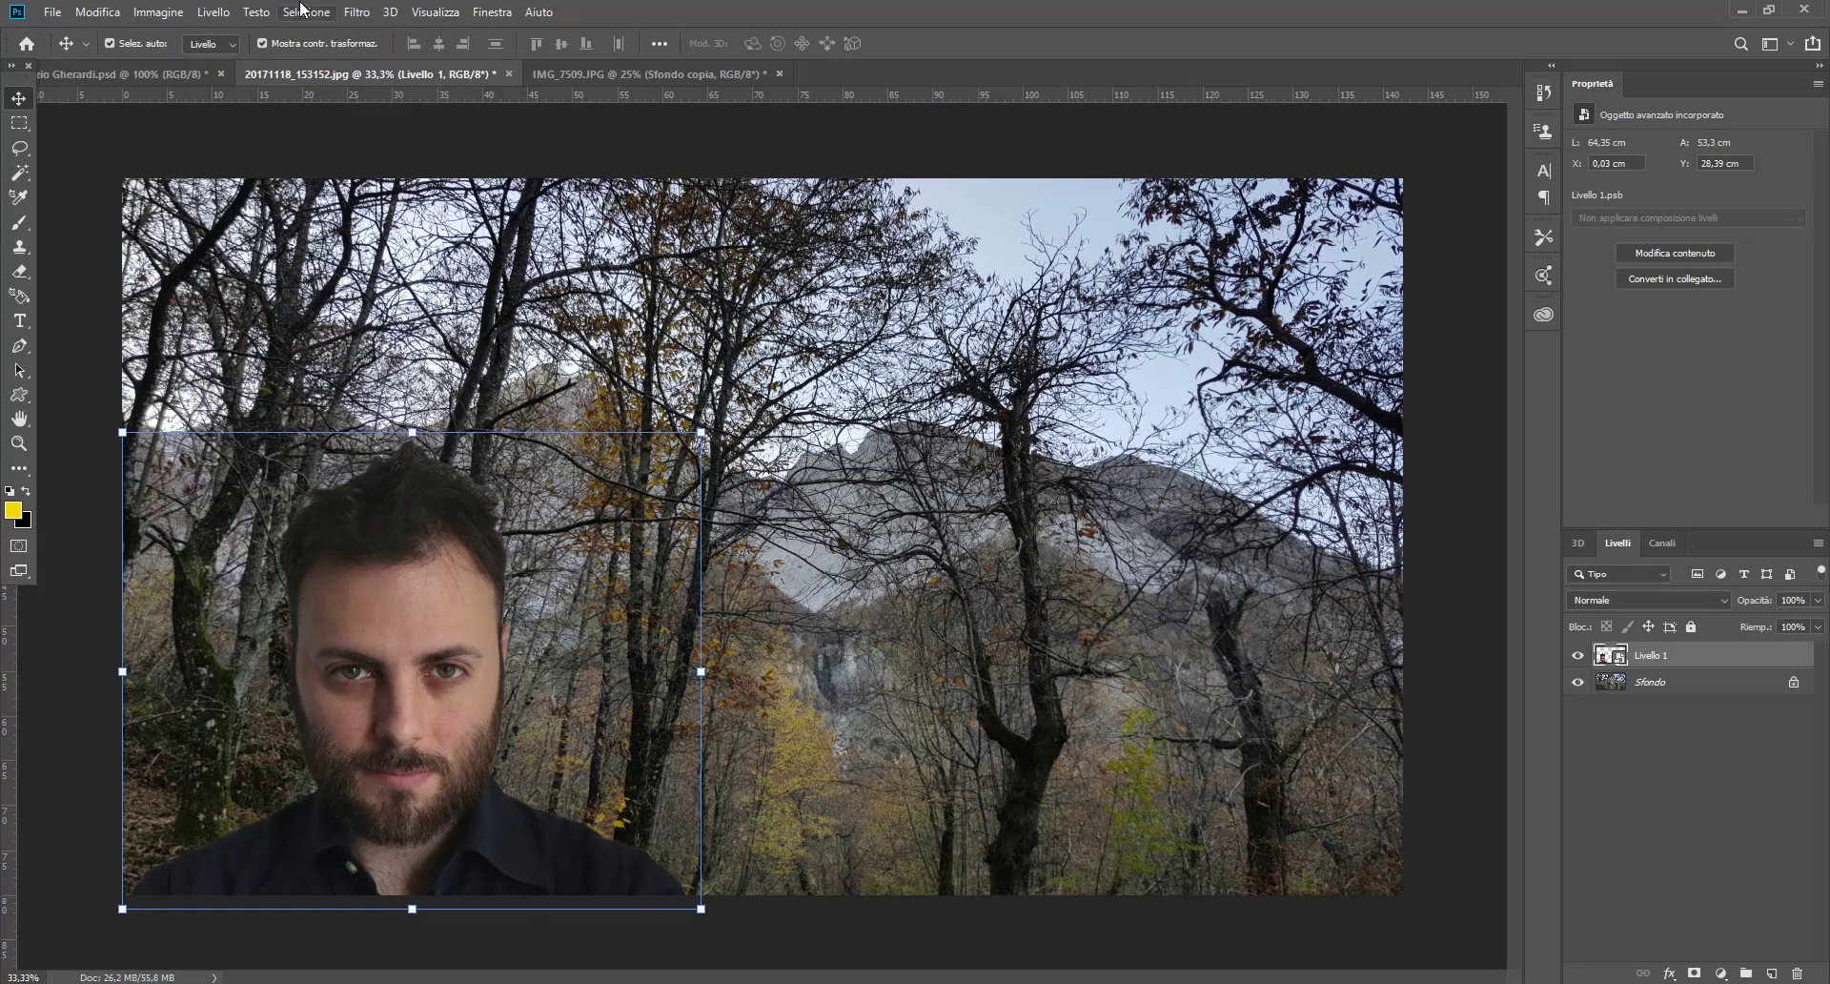
pyautogui.click(170, 13)
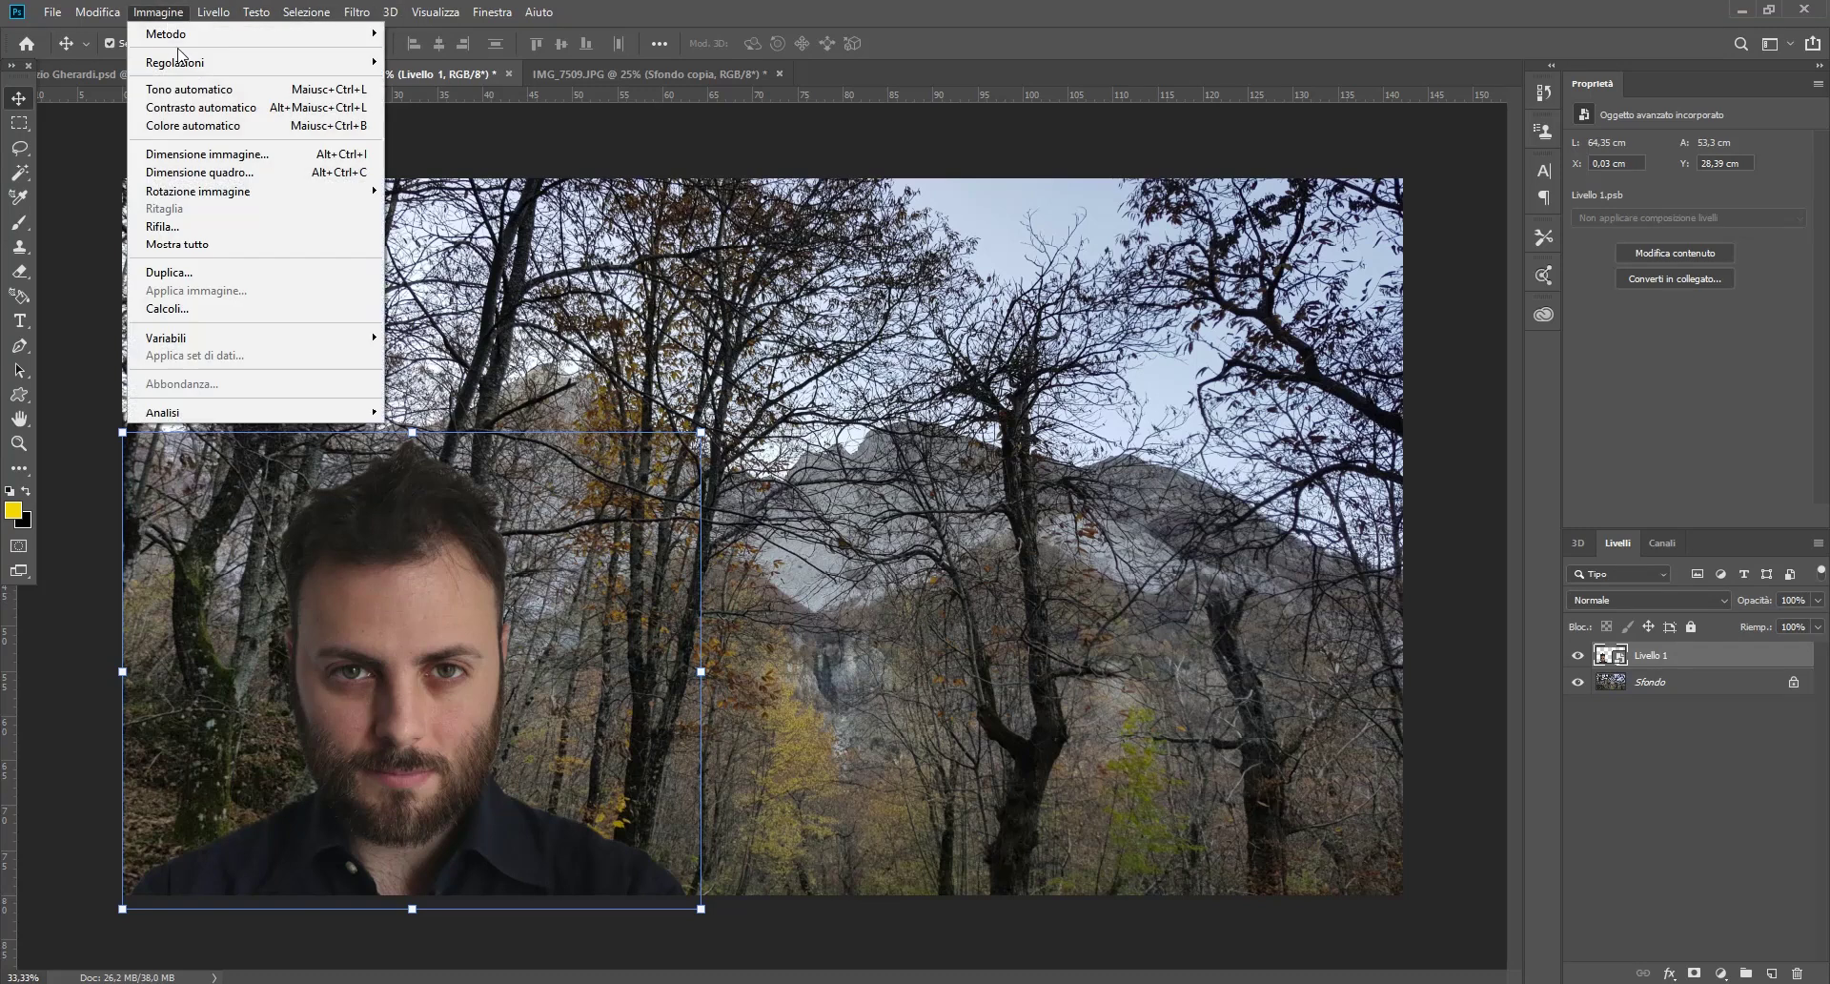
pyautogui.moveTo(176, 61)
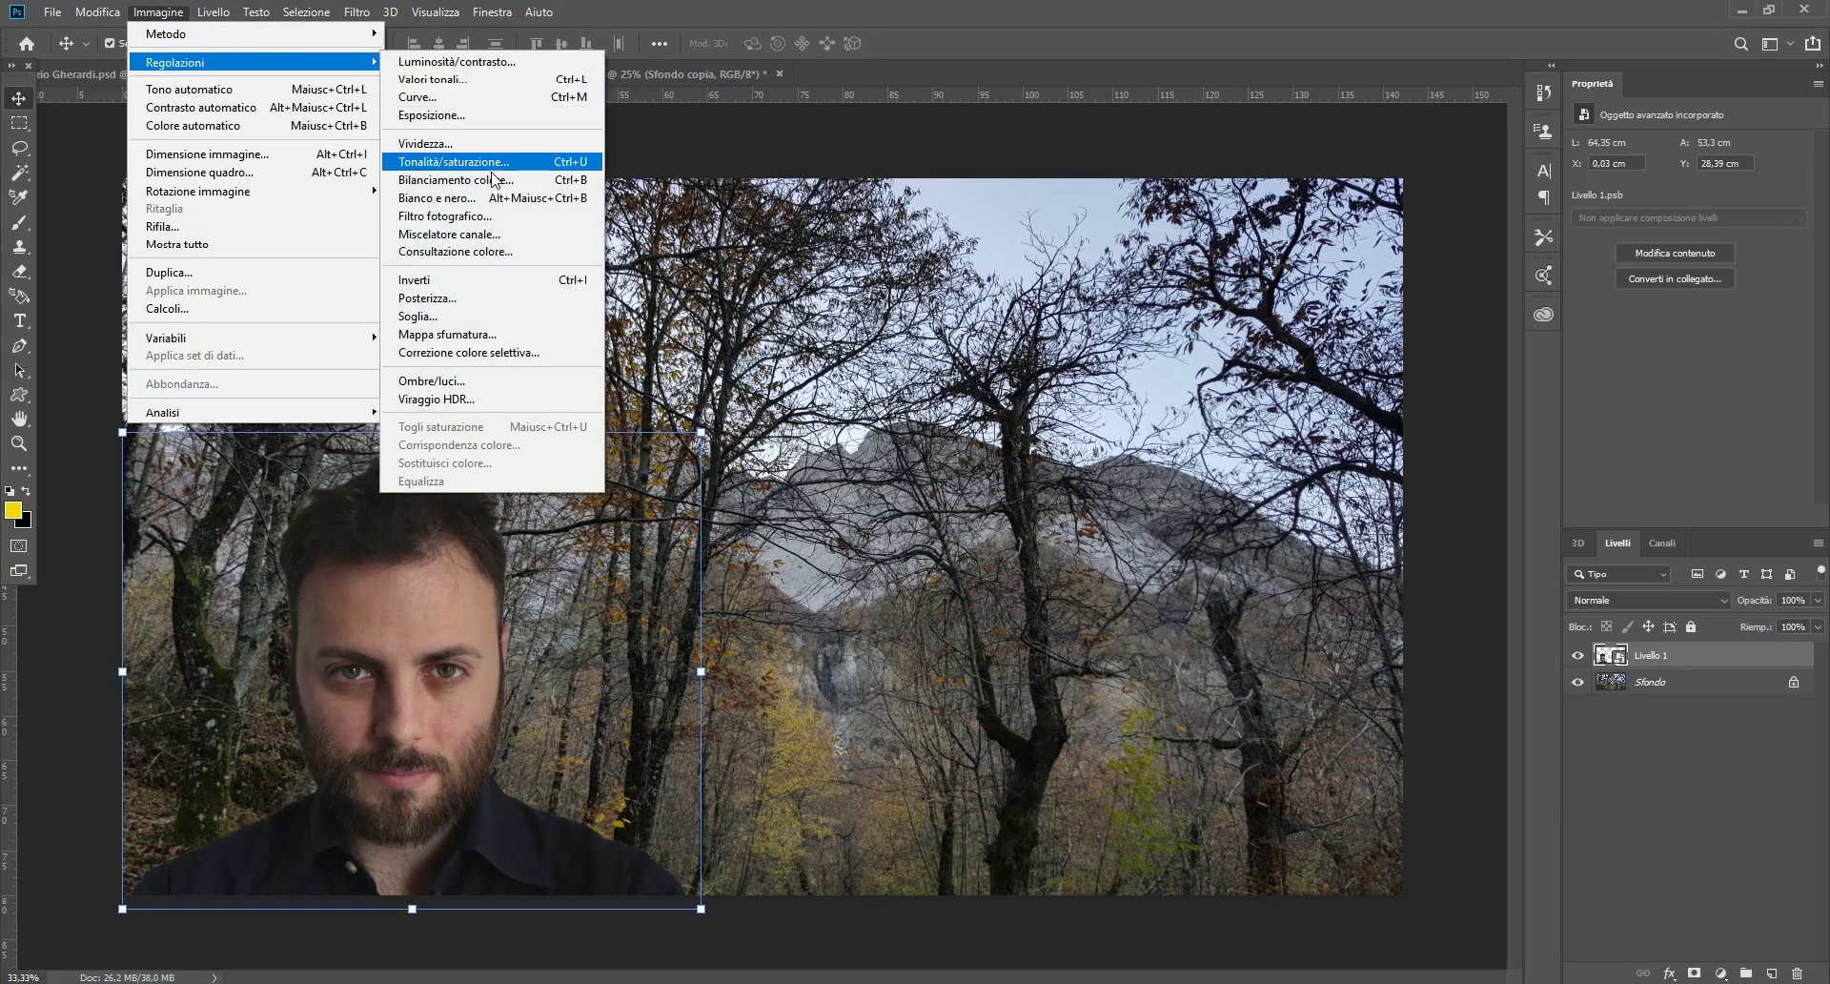
pyautogui.click(432, 79)
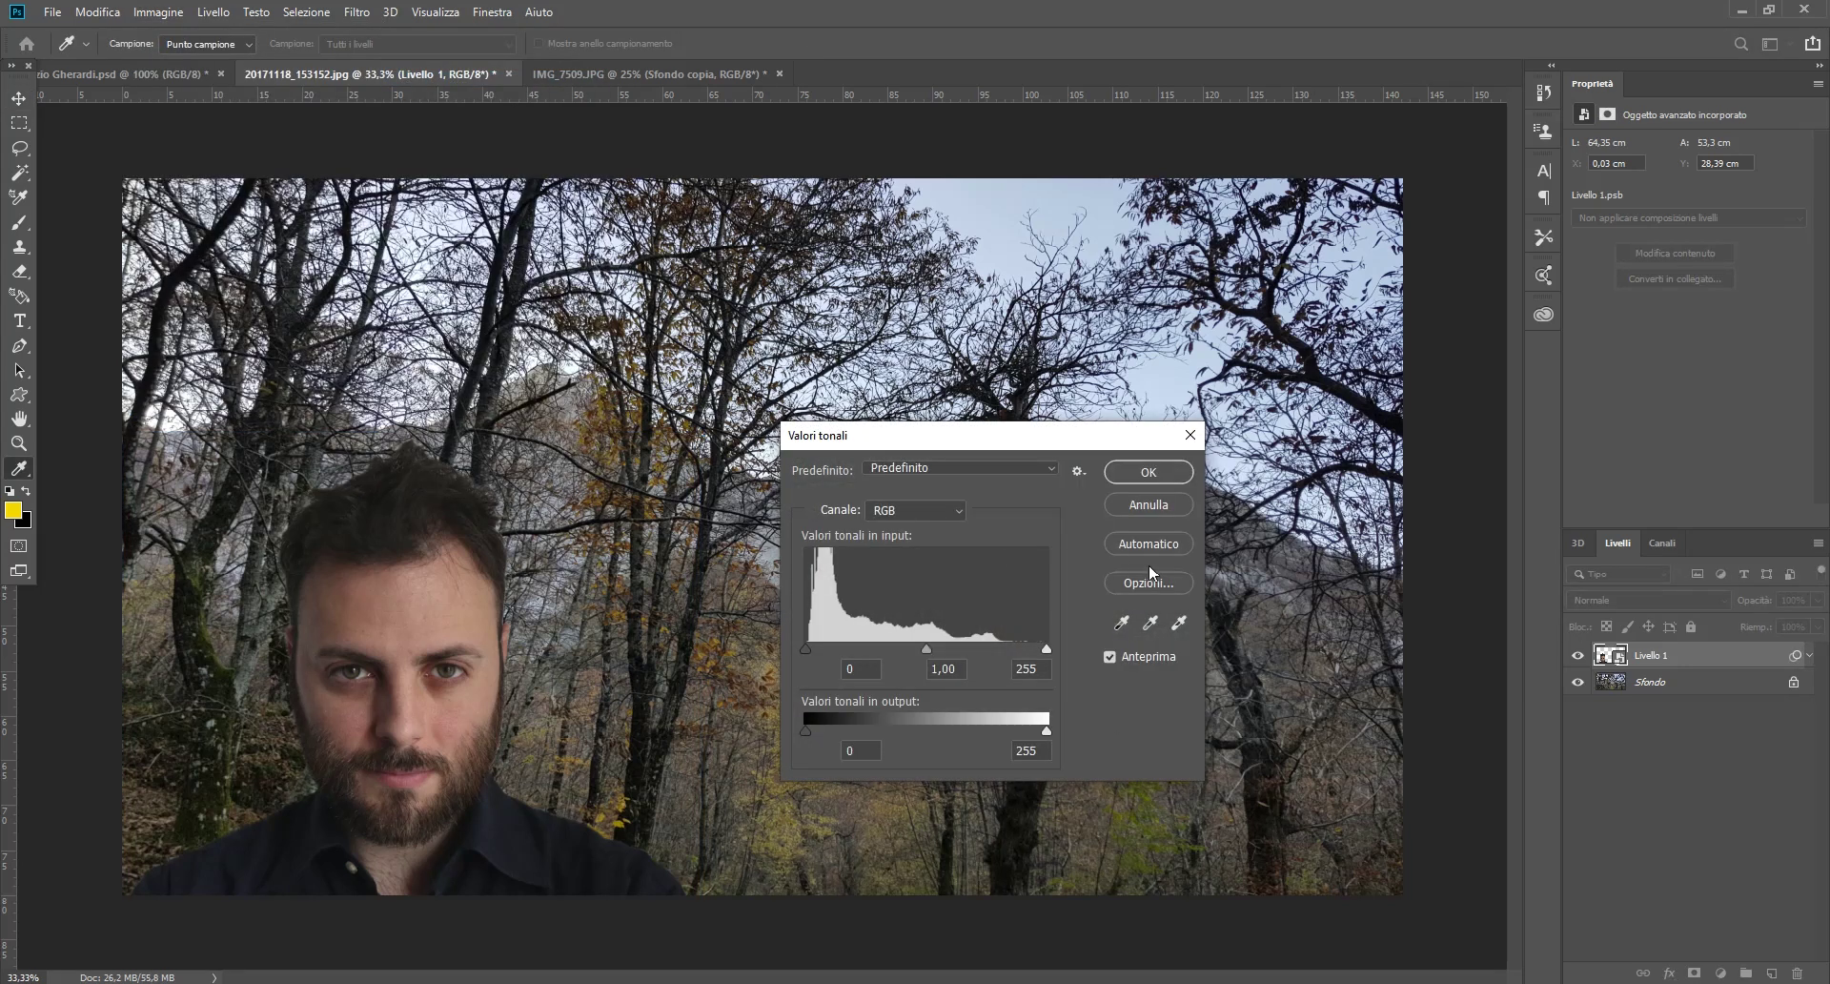
pyautogui.click(1149, 583)
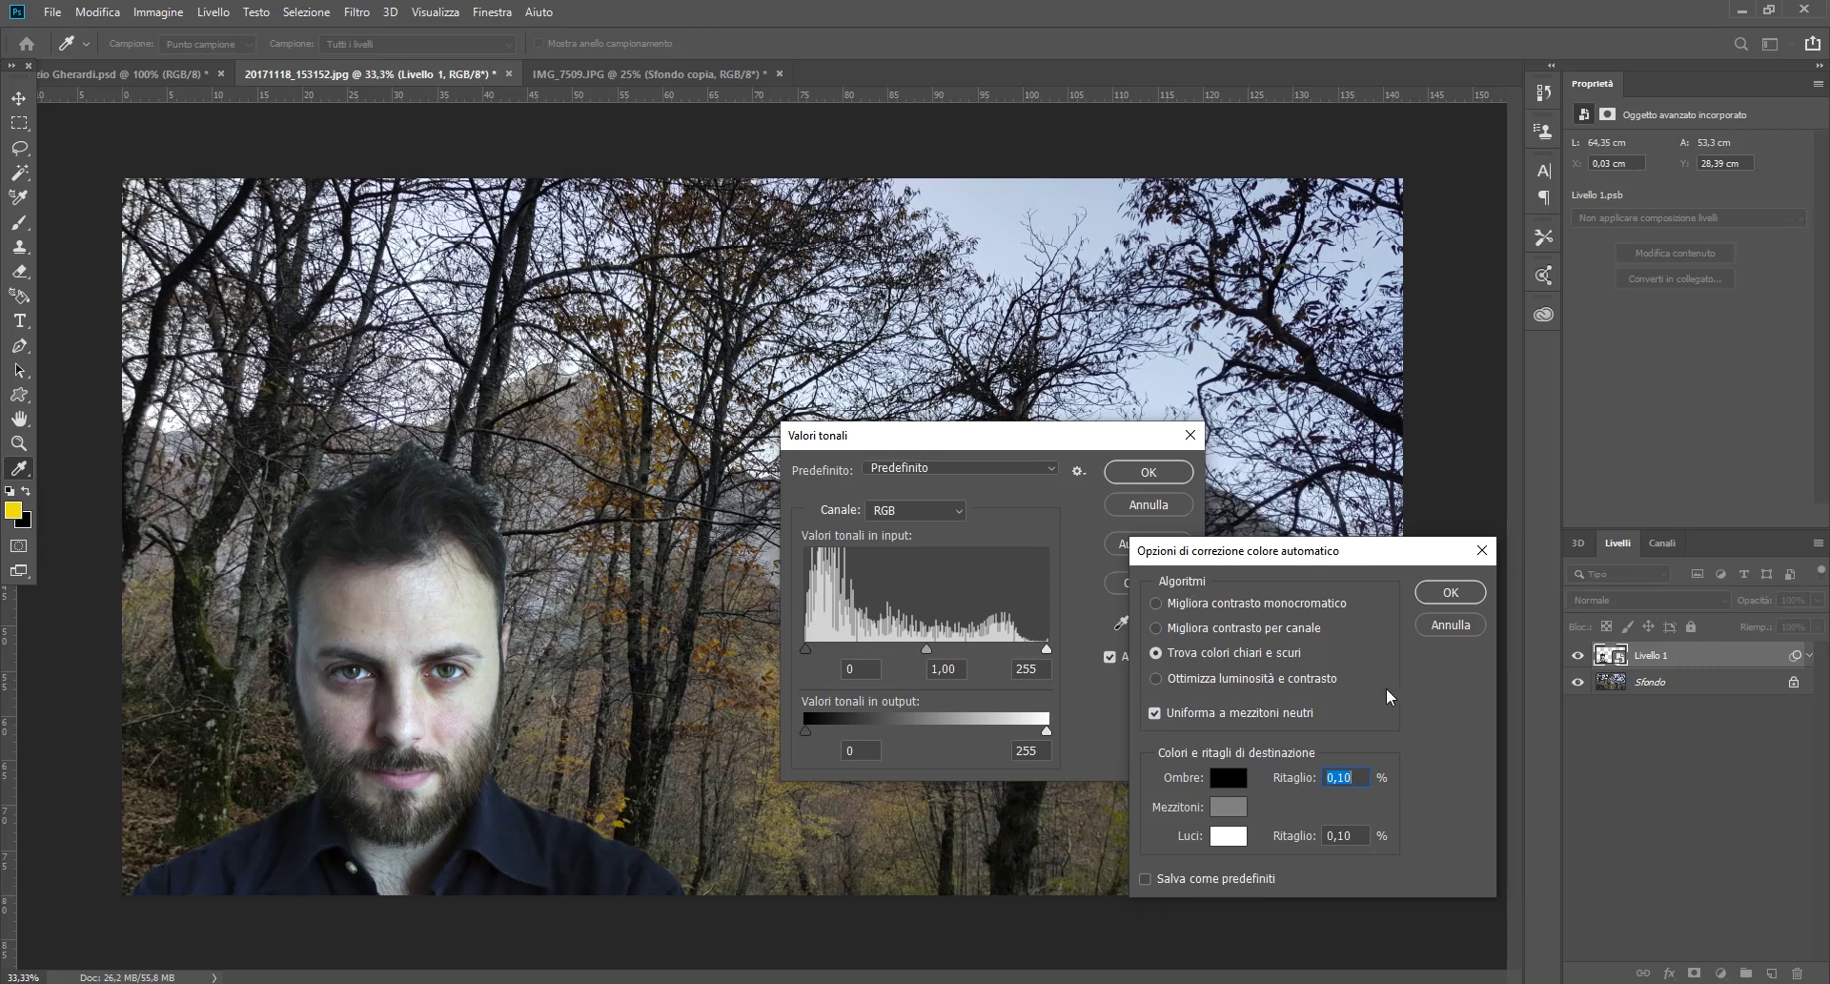
pyautogui.moveTo(1353, 550); pyautogui.dragTo(1504, 456)
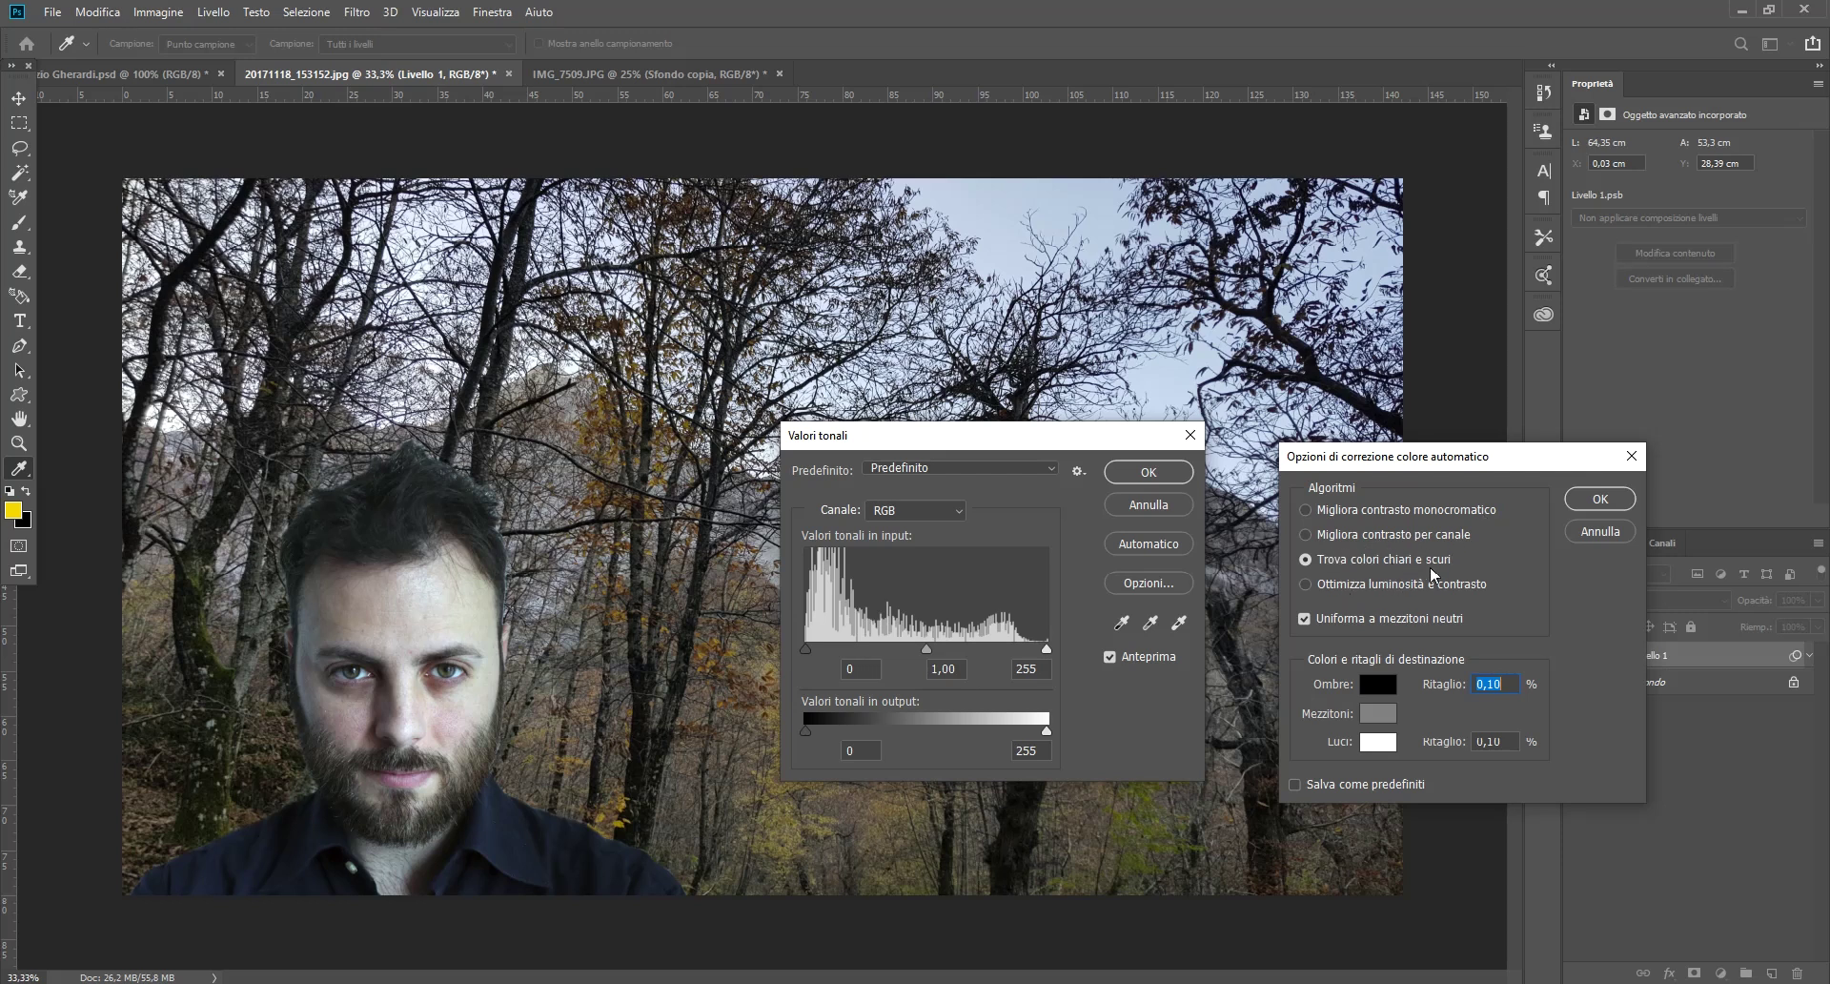
pyautogui.click(1305, 584)
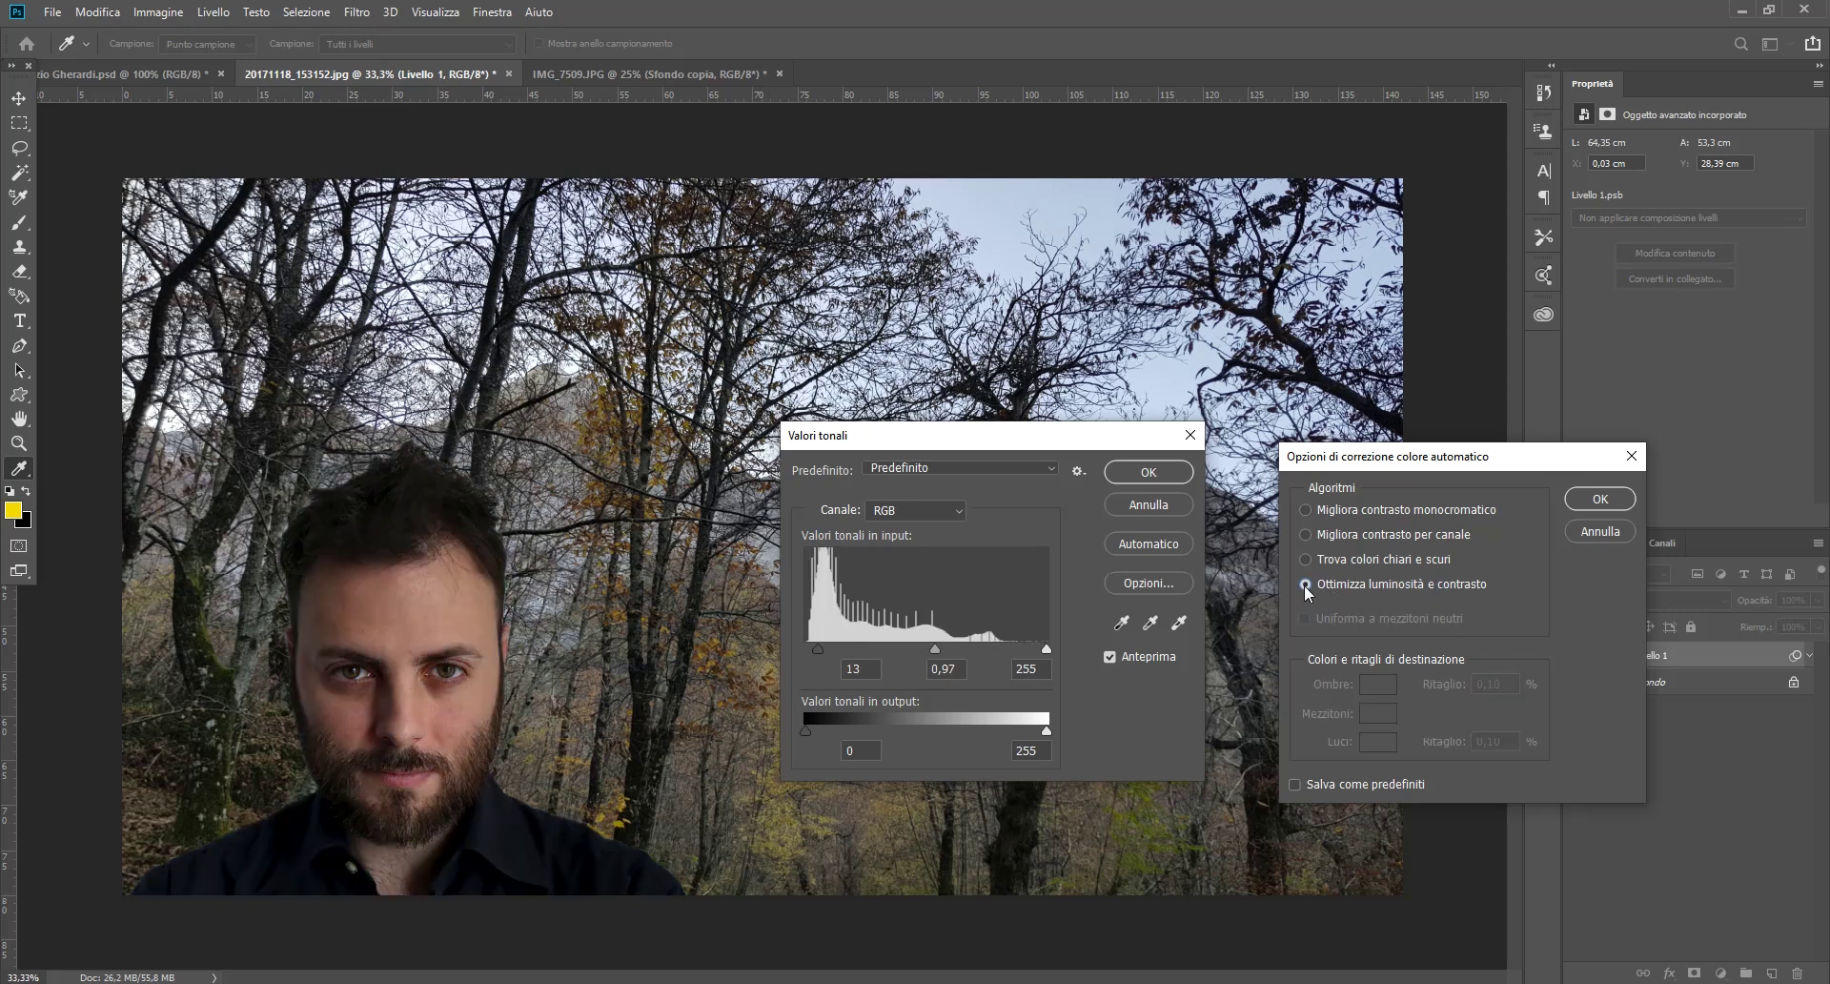
pyautogui.click(1308, 535)
pyautogui.click(1308, 508)
pyautogui.click(1303, 535)
pyautogui.click(1305, 583)
pyautogui.click(1306, 559)
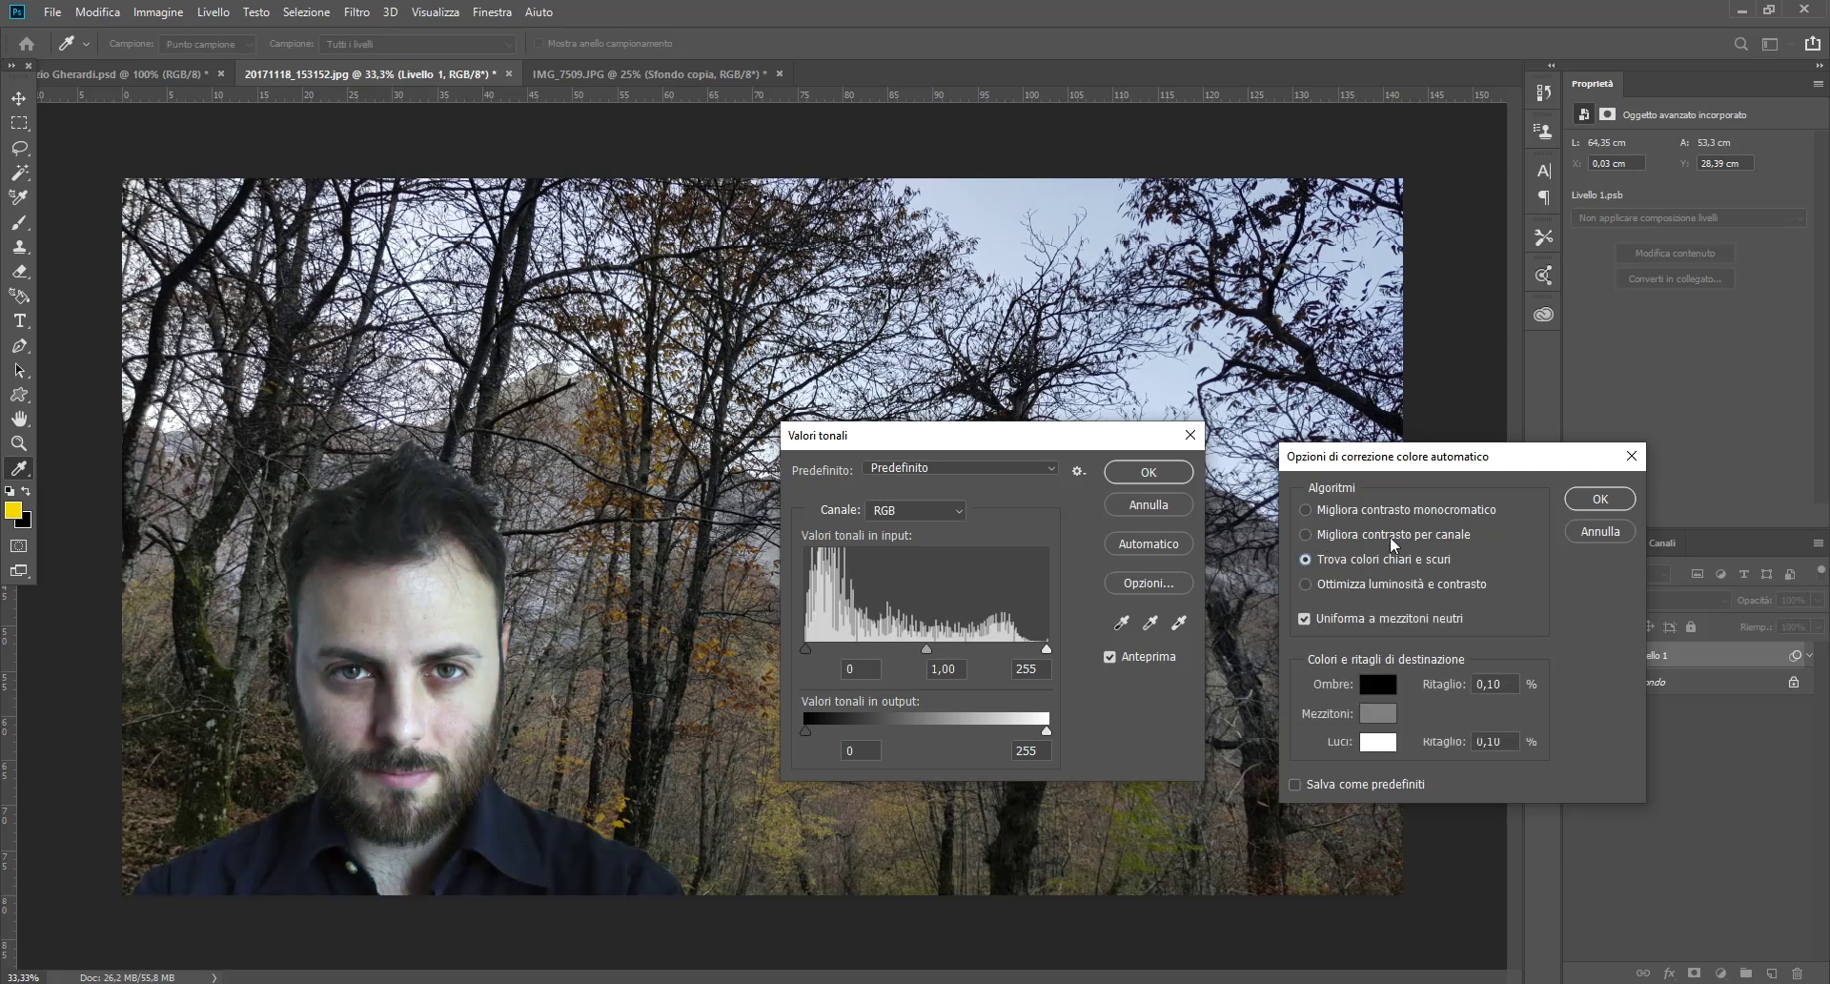
pyautogui.click(1599, 533)
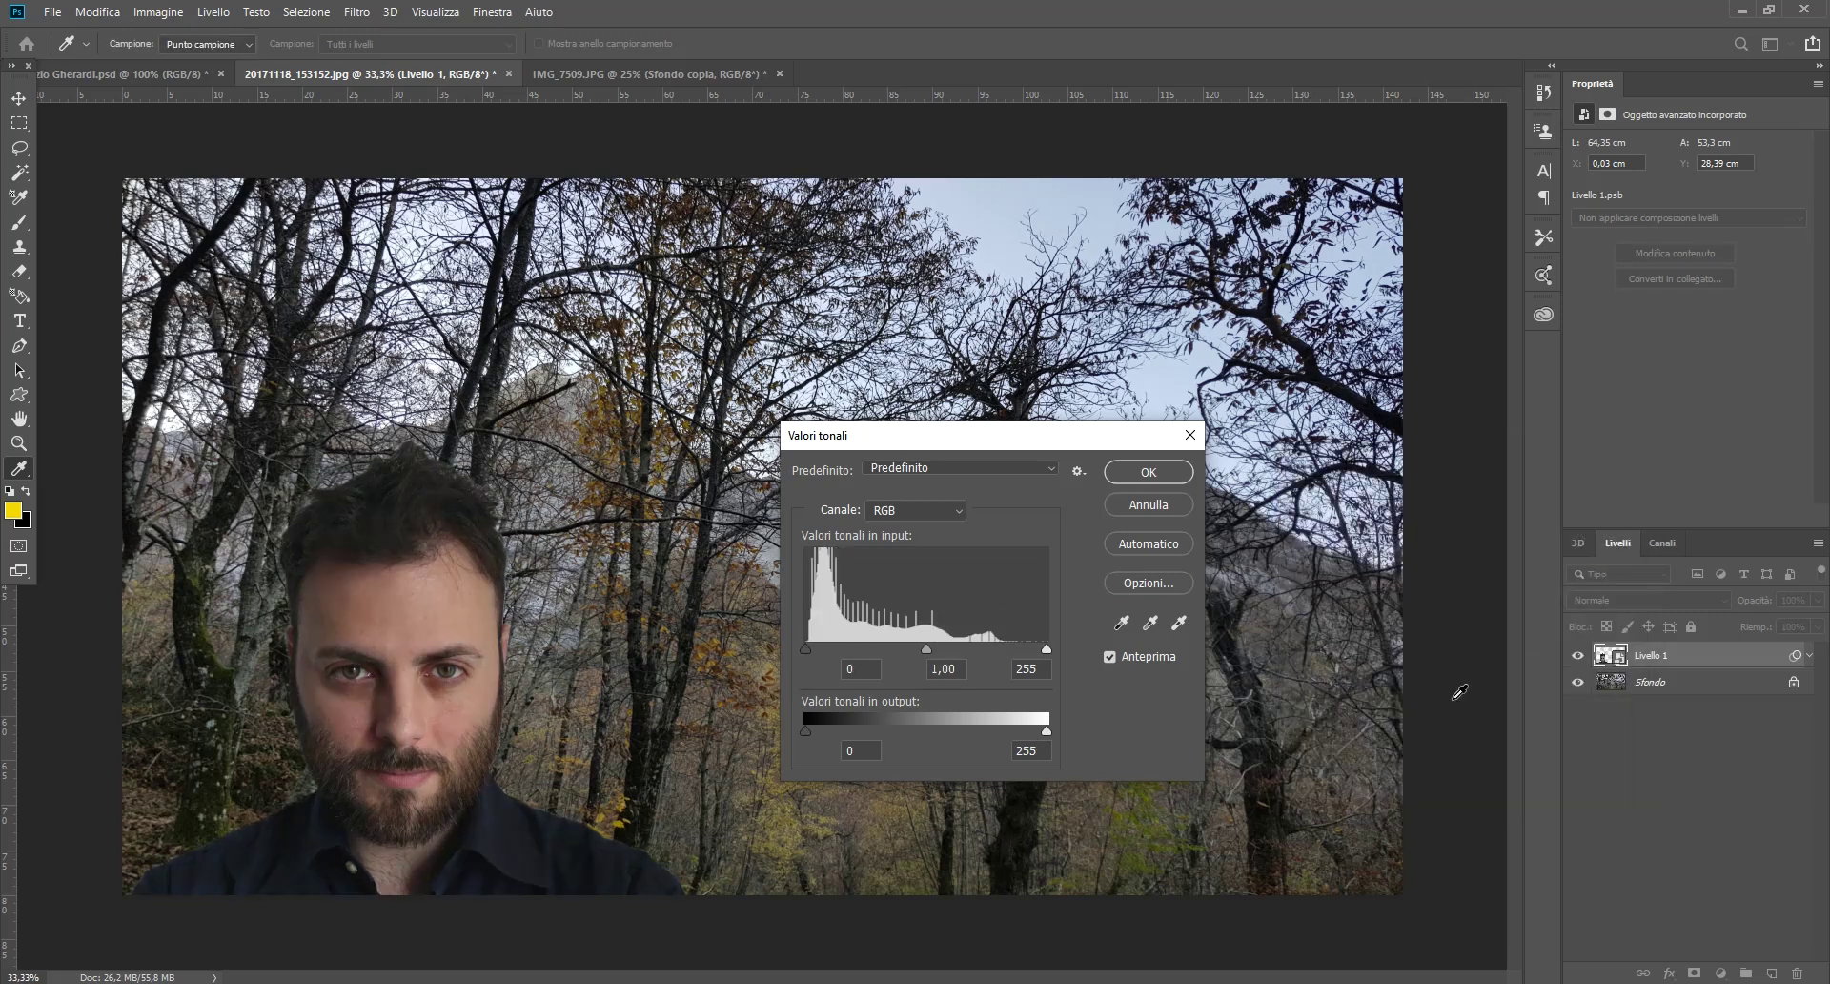
pyautogui.click(1134, 584)
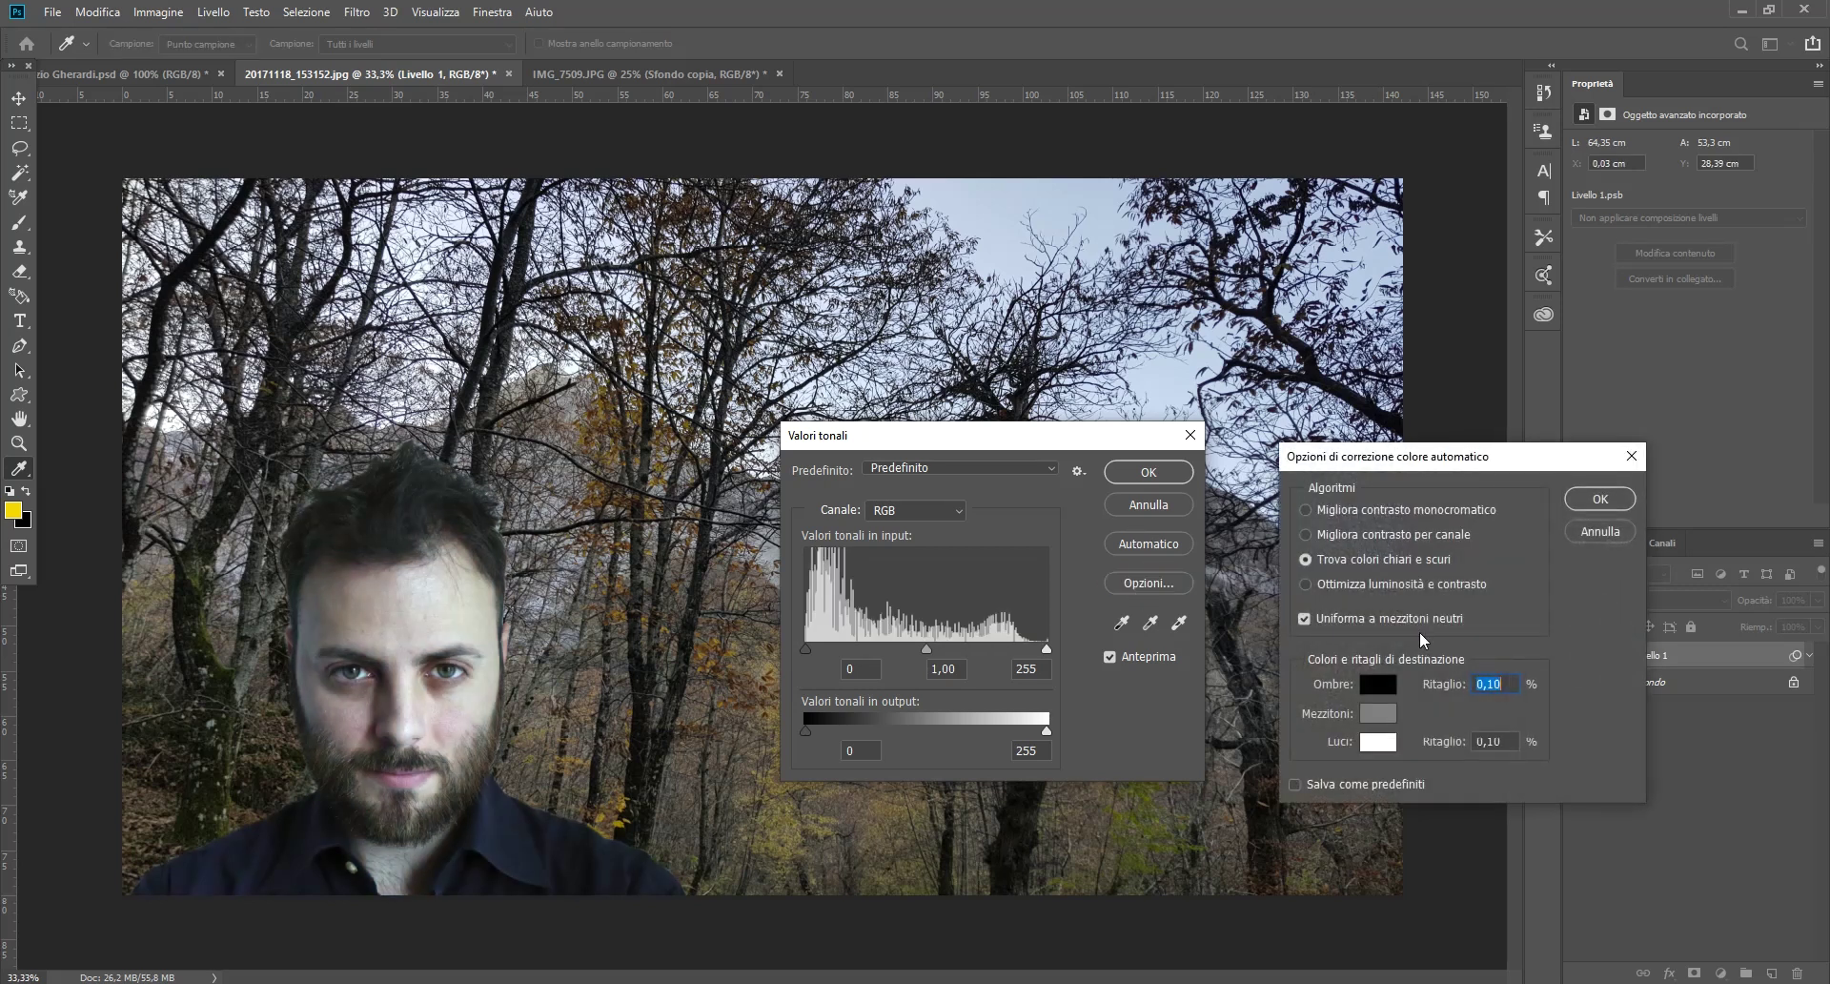
pyautogui.click(1606, 499)
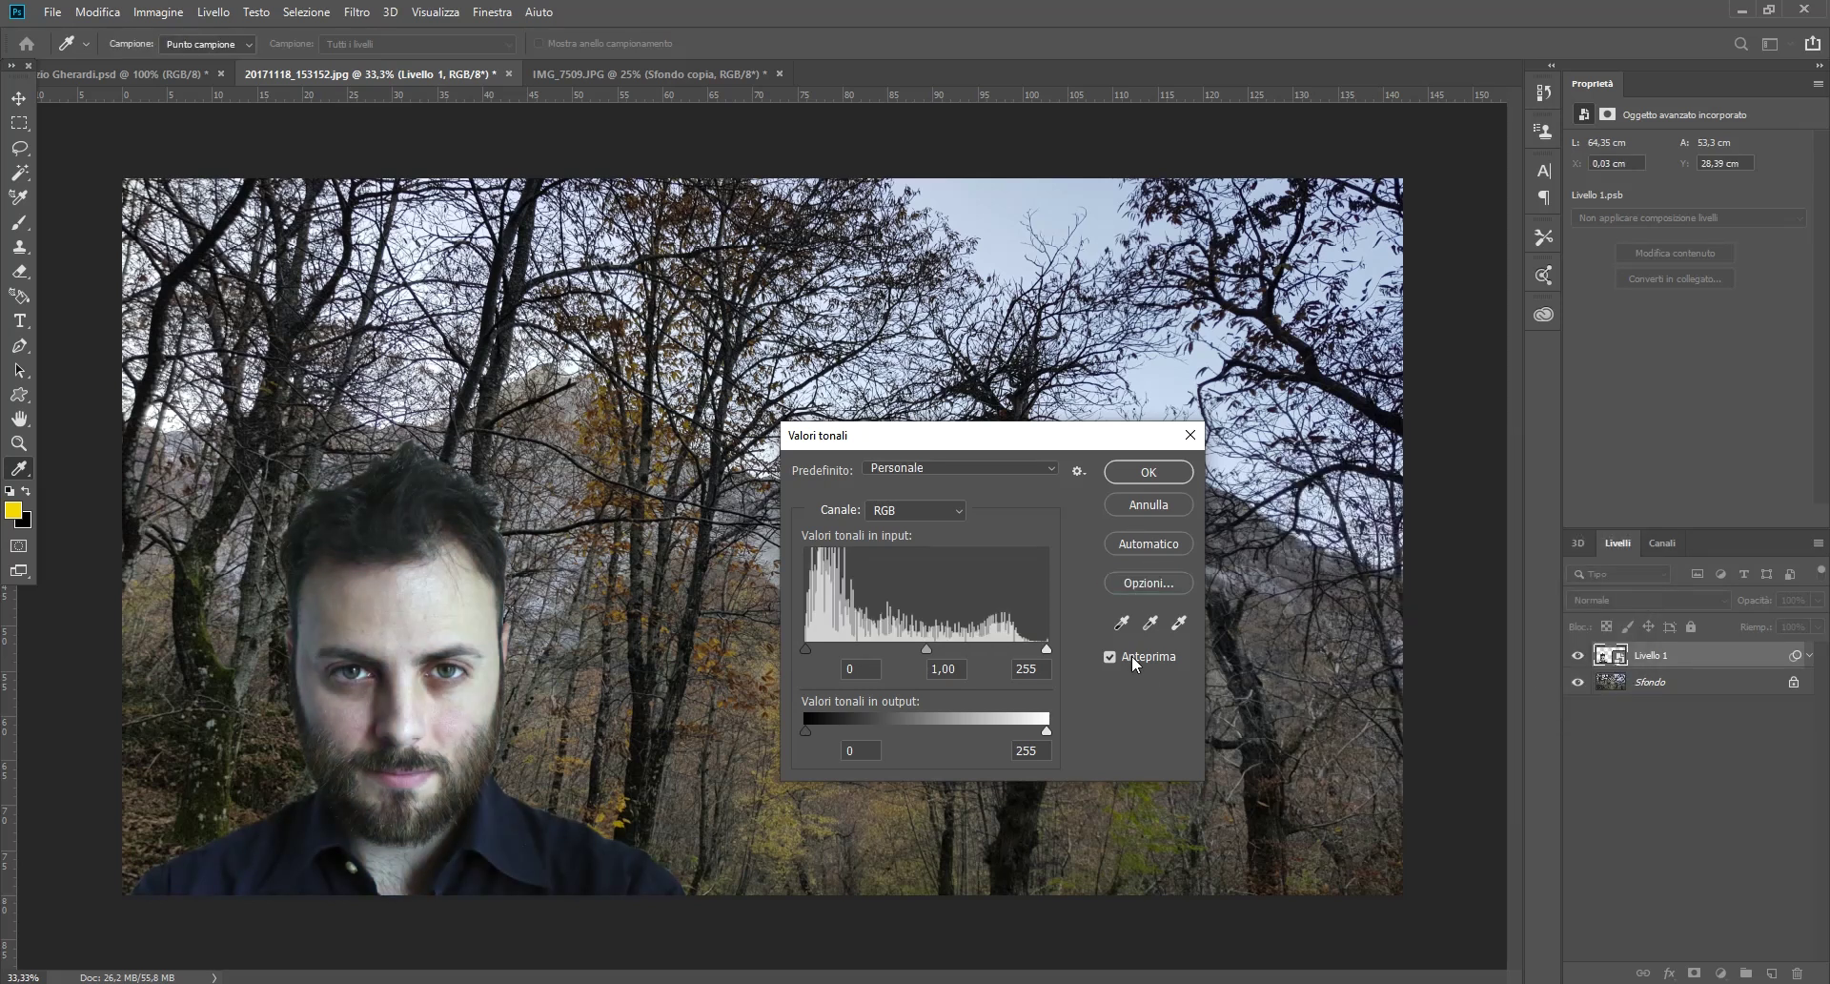
pyautogui.moveTo(932, 645); pyautogui.dragTo(945, 645)
pyautogui.moveTo(806, 648)
pyautogui.mouseDown()
pyautogui.moveTo(855, 644)
pyautogui.moveTo(822, 648)
pyautogui.mouseUp()
pyautogui.moveTo(1048, 646); pyautogui.dragTo(1032, 648)
pyautogui.moveTo(807, 730)
pyautogui.mouseDown()
pyautogui.moveTo(863, 732)
pyautogui.moveTo(810, 730)
pyautogui.mouseUp()
pyautogui.click(1150, 505)
pyautogui.press('v')
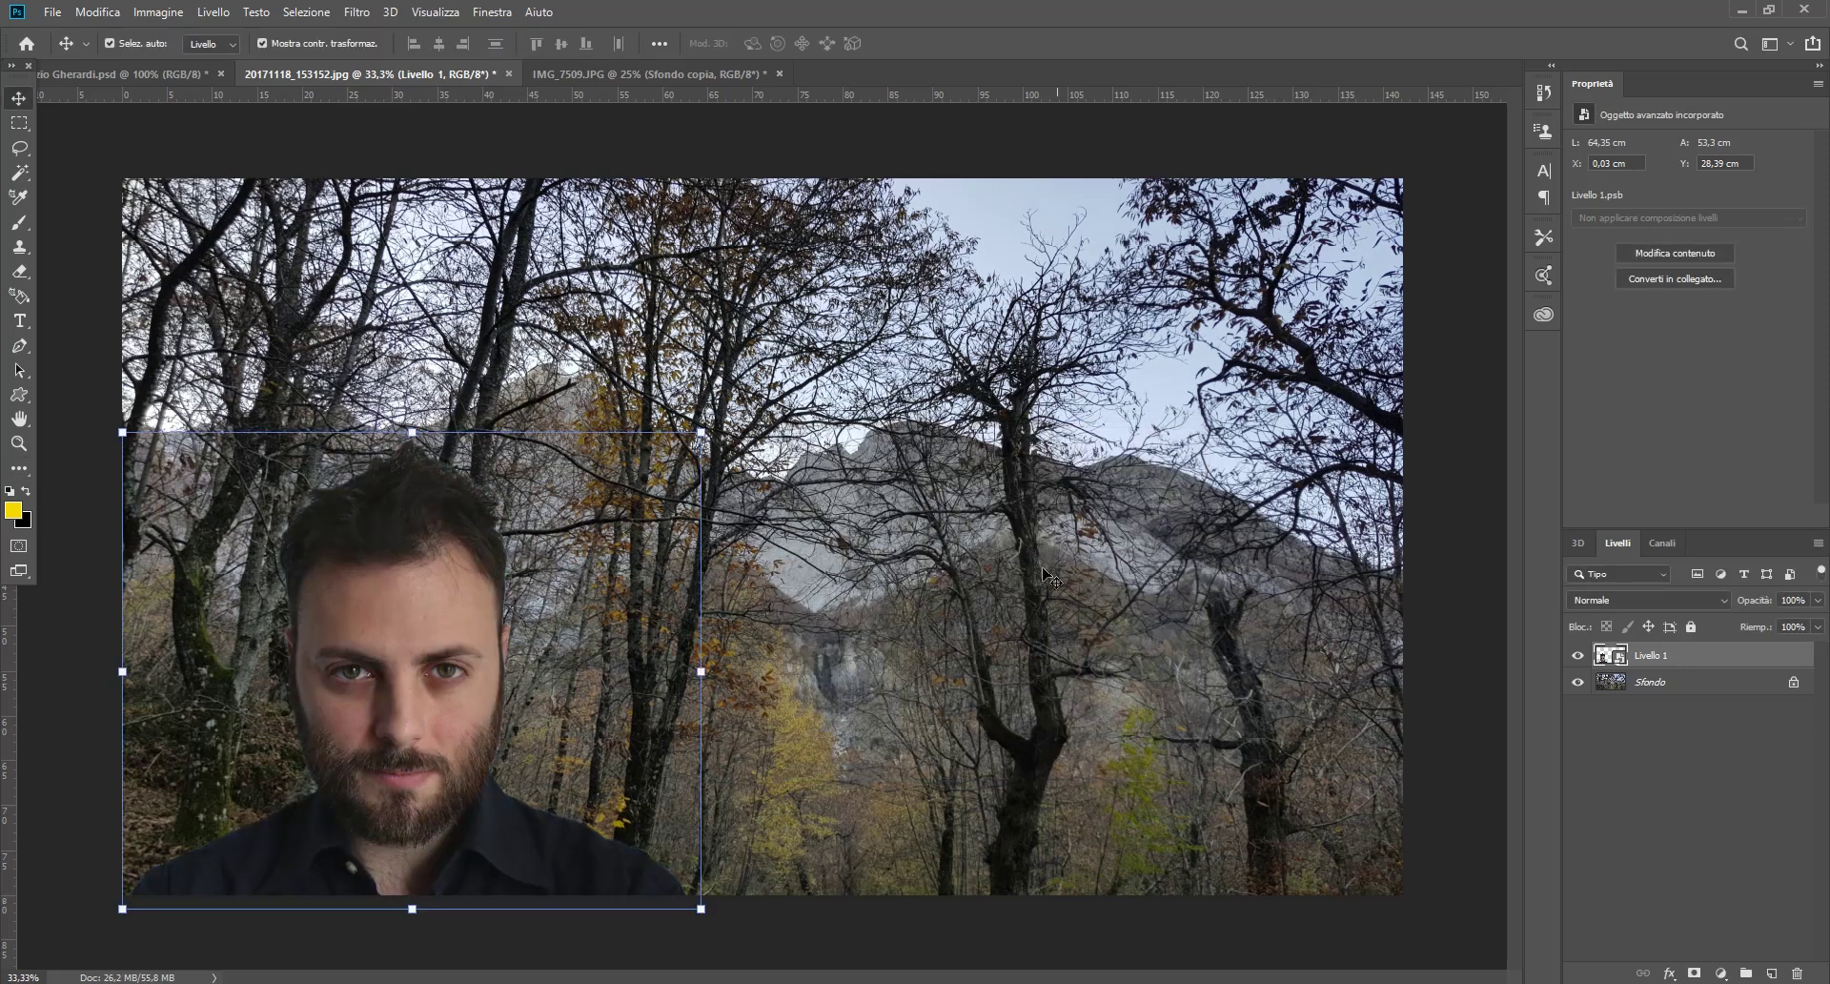
# Step: Open Curves on the portrait, tweak the curve, and try the Negativo a colori preset
pyautogui.click(157, 11)
pyautogui.click(419, 96)
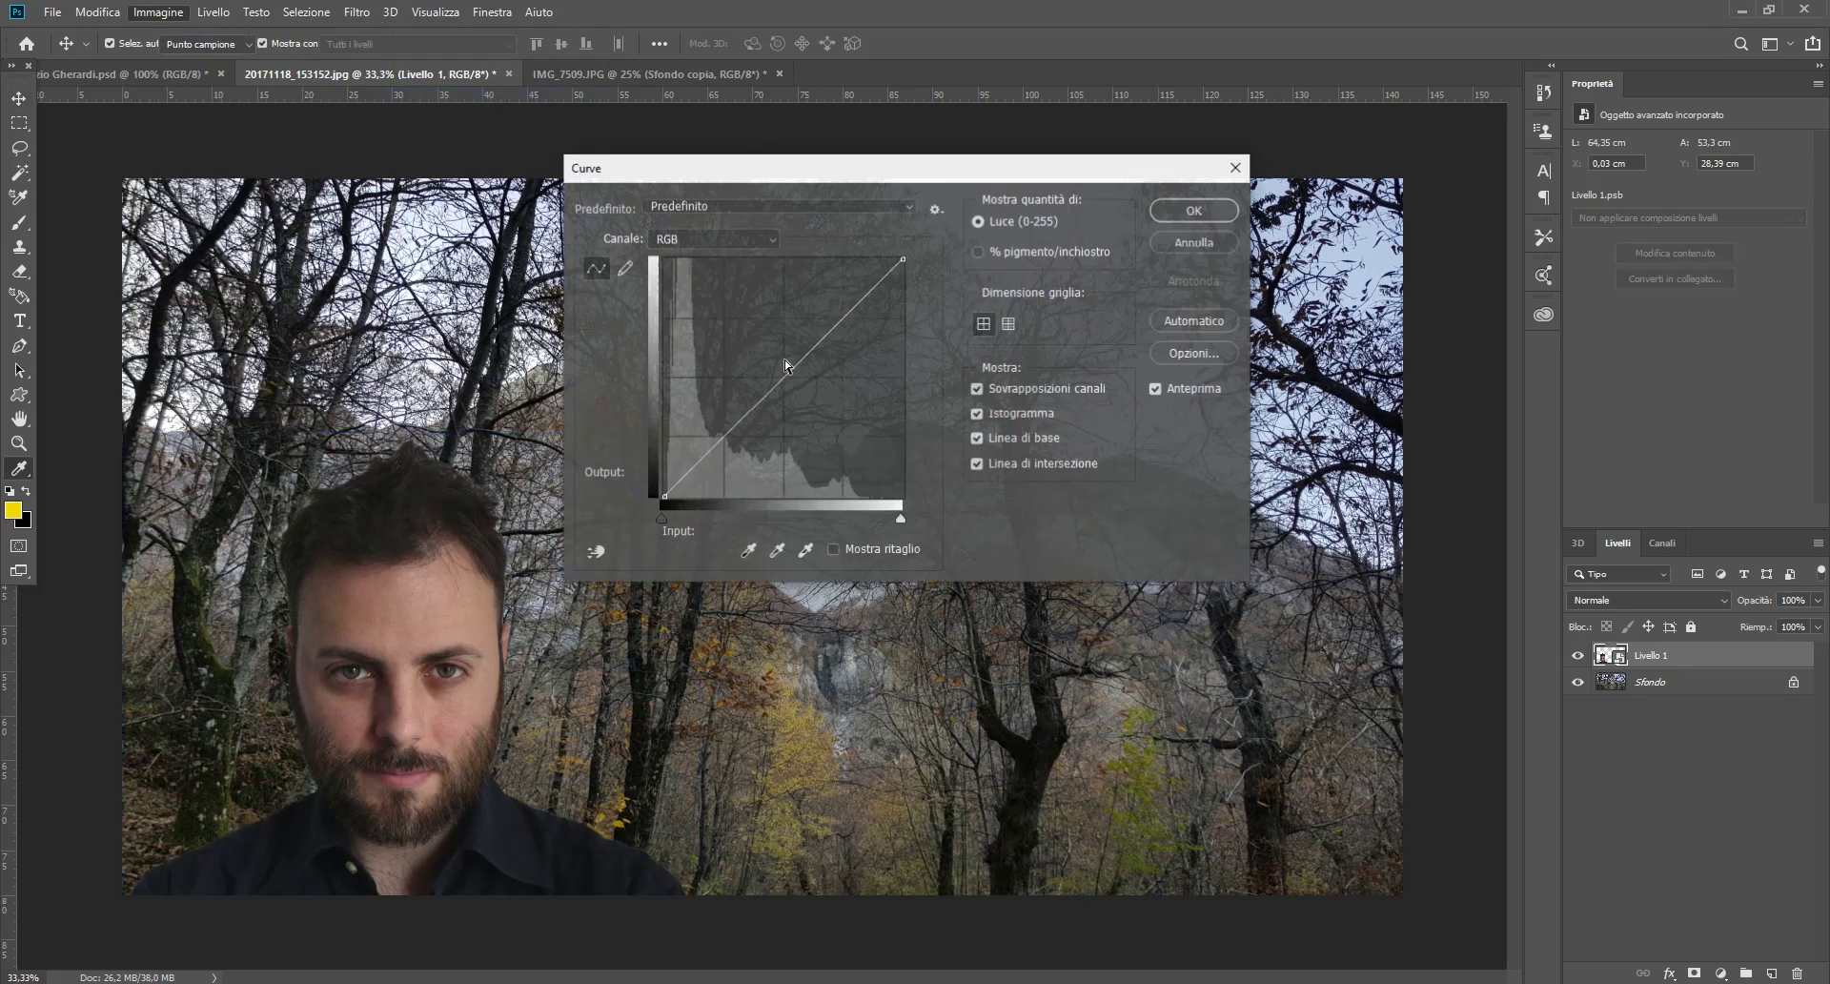
pyautogui.moveTo(813, 349); pyautogui.dragTo(819, 318)
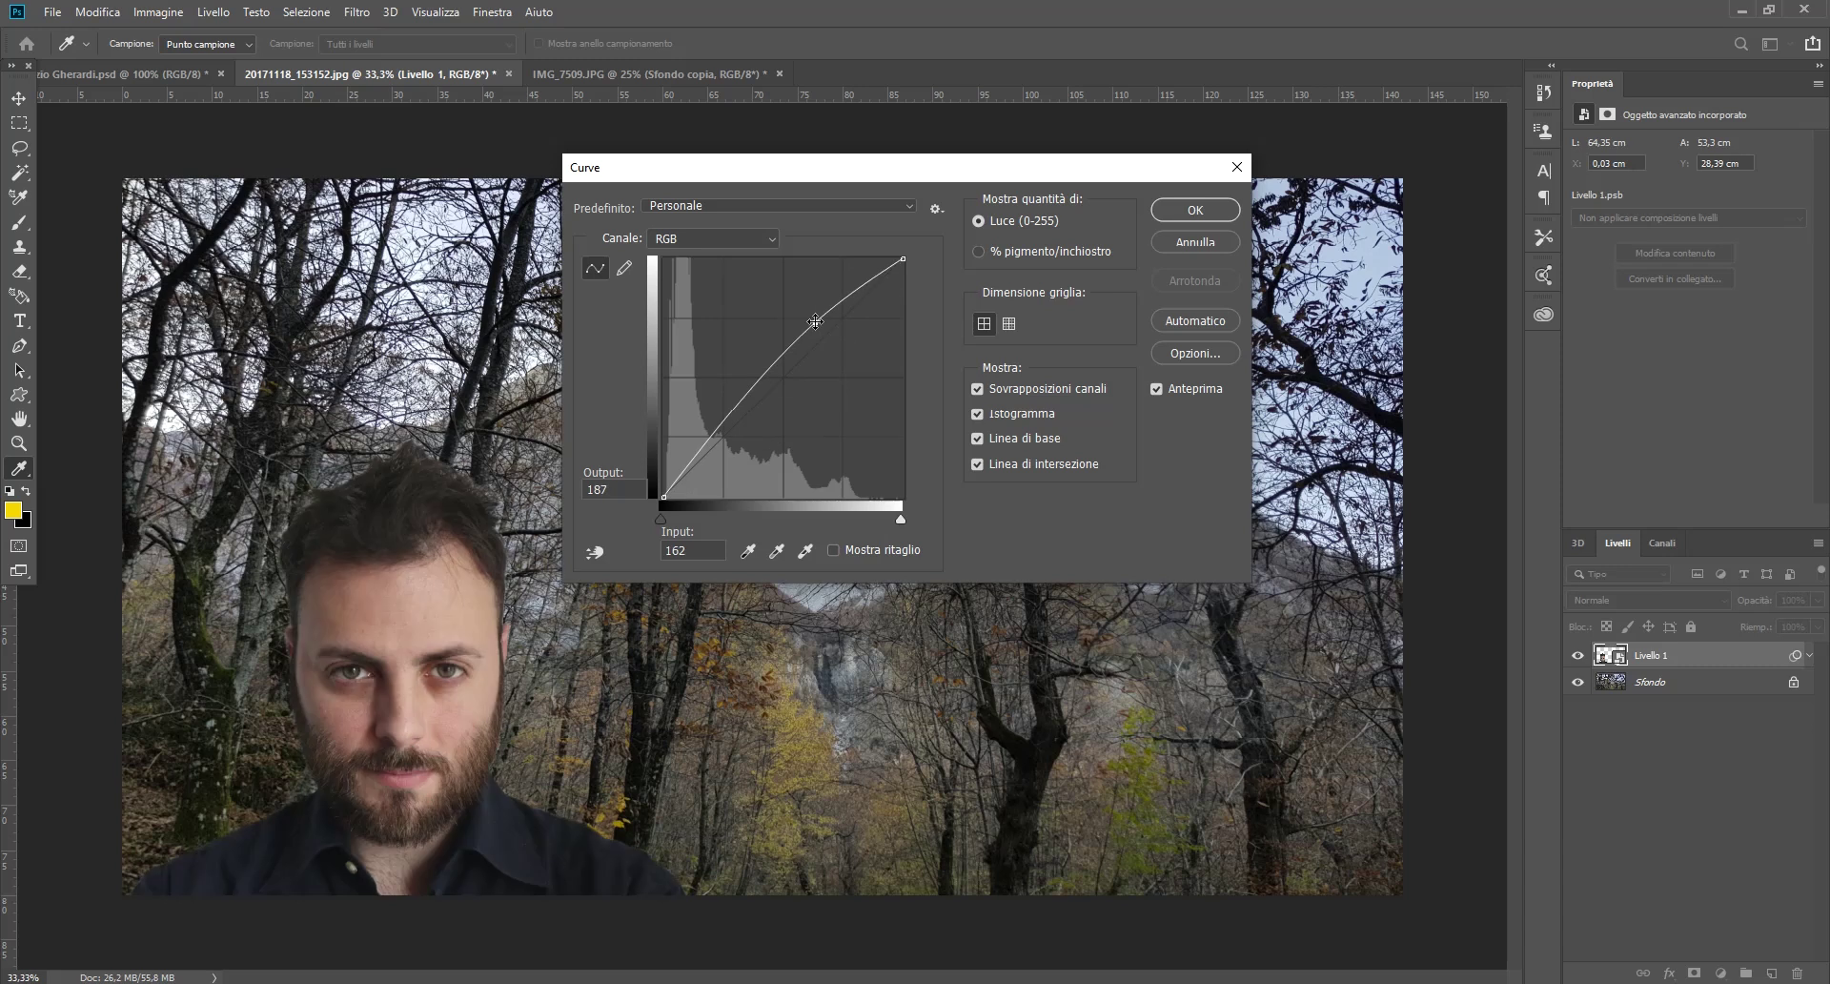
pyautogui.click(765, 239)
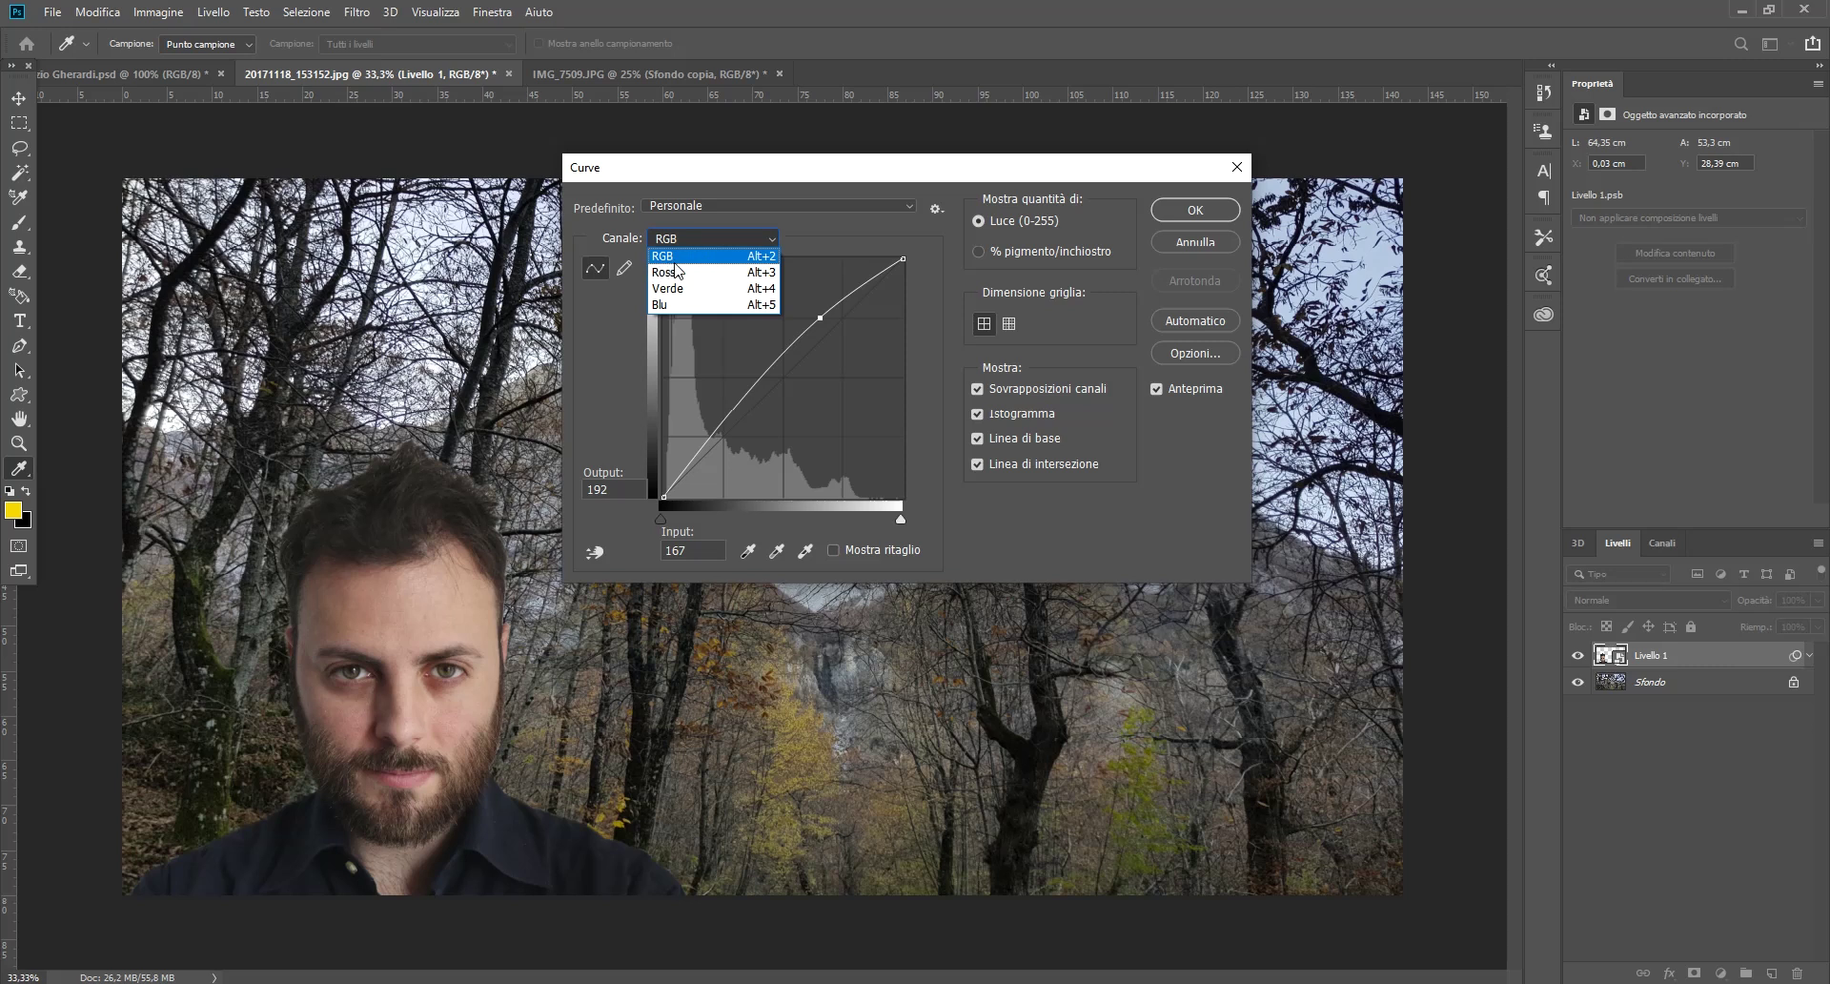
pyautogui.click(746, 239)
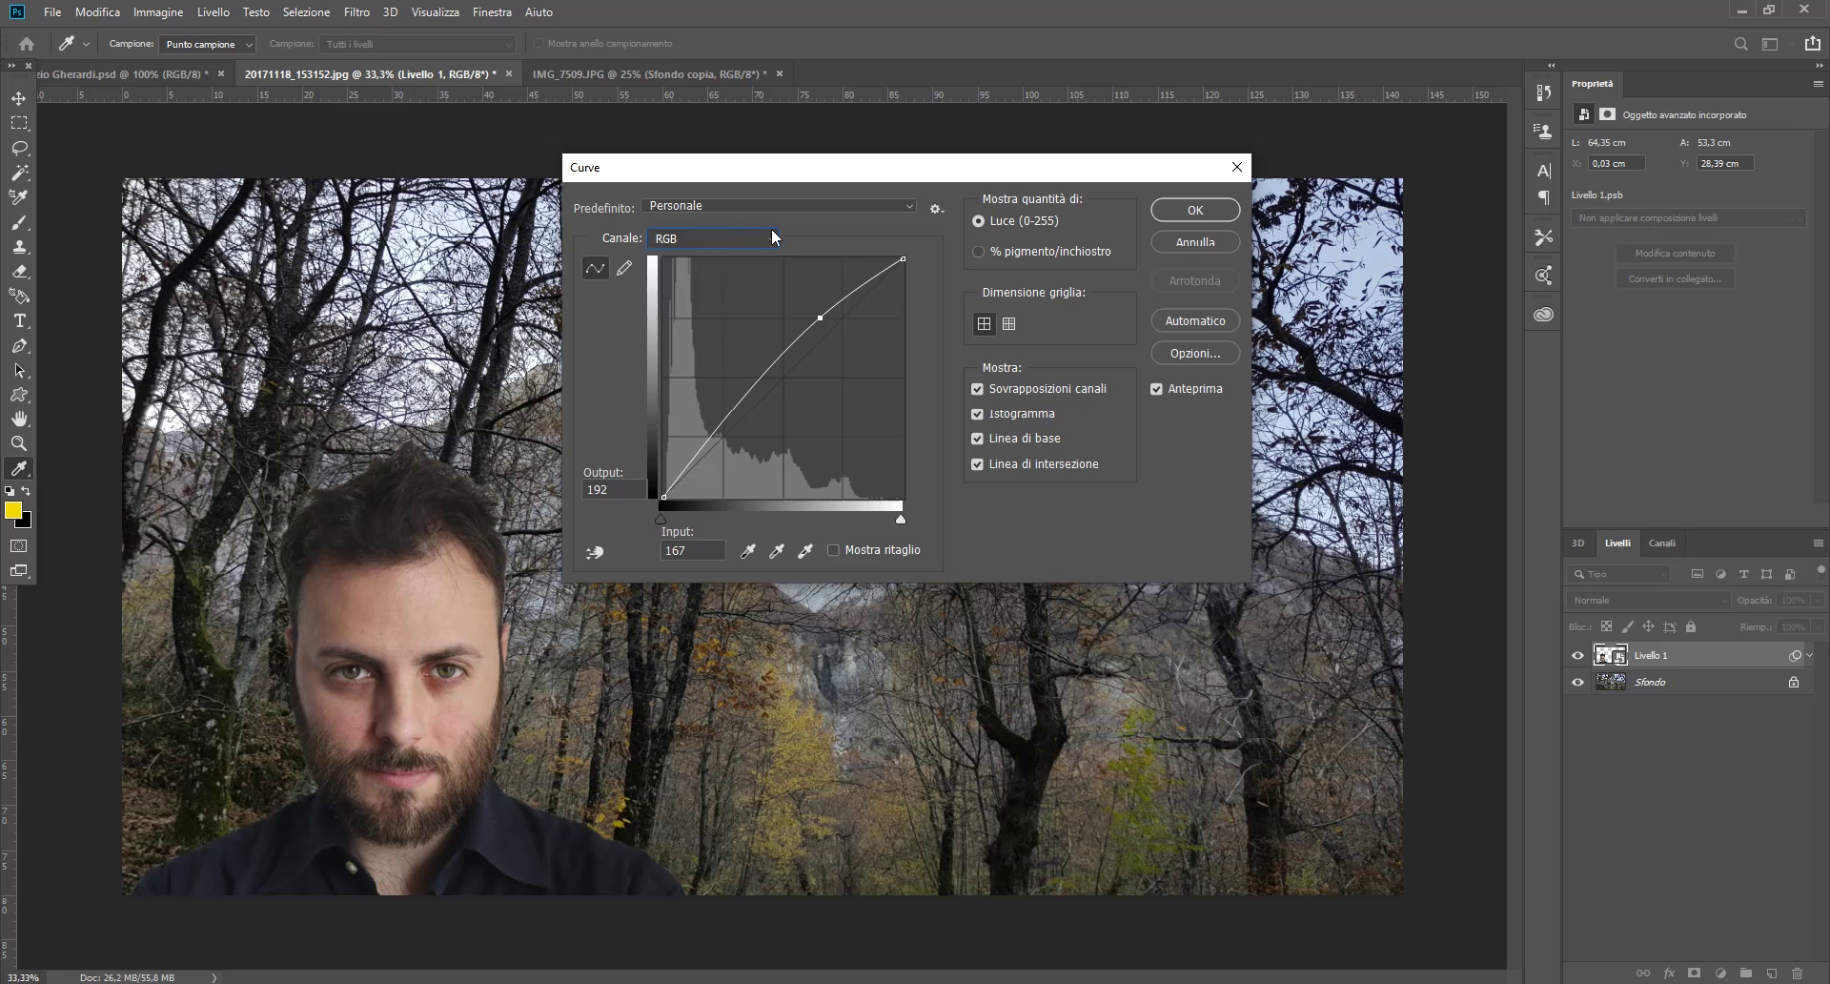
pyautogui.click(838, 208)
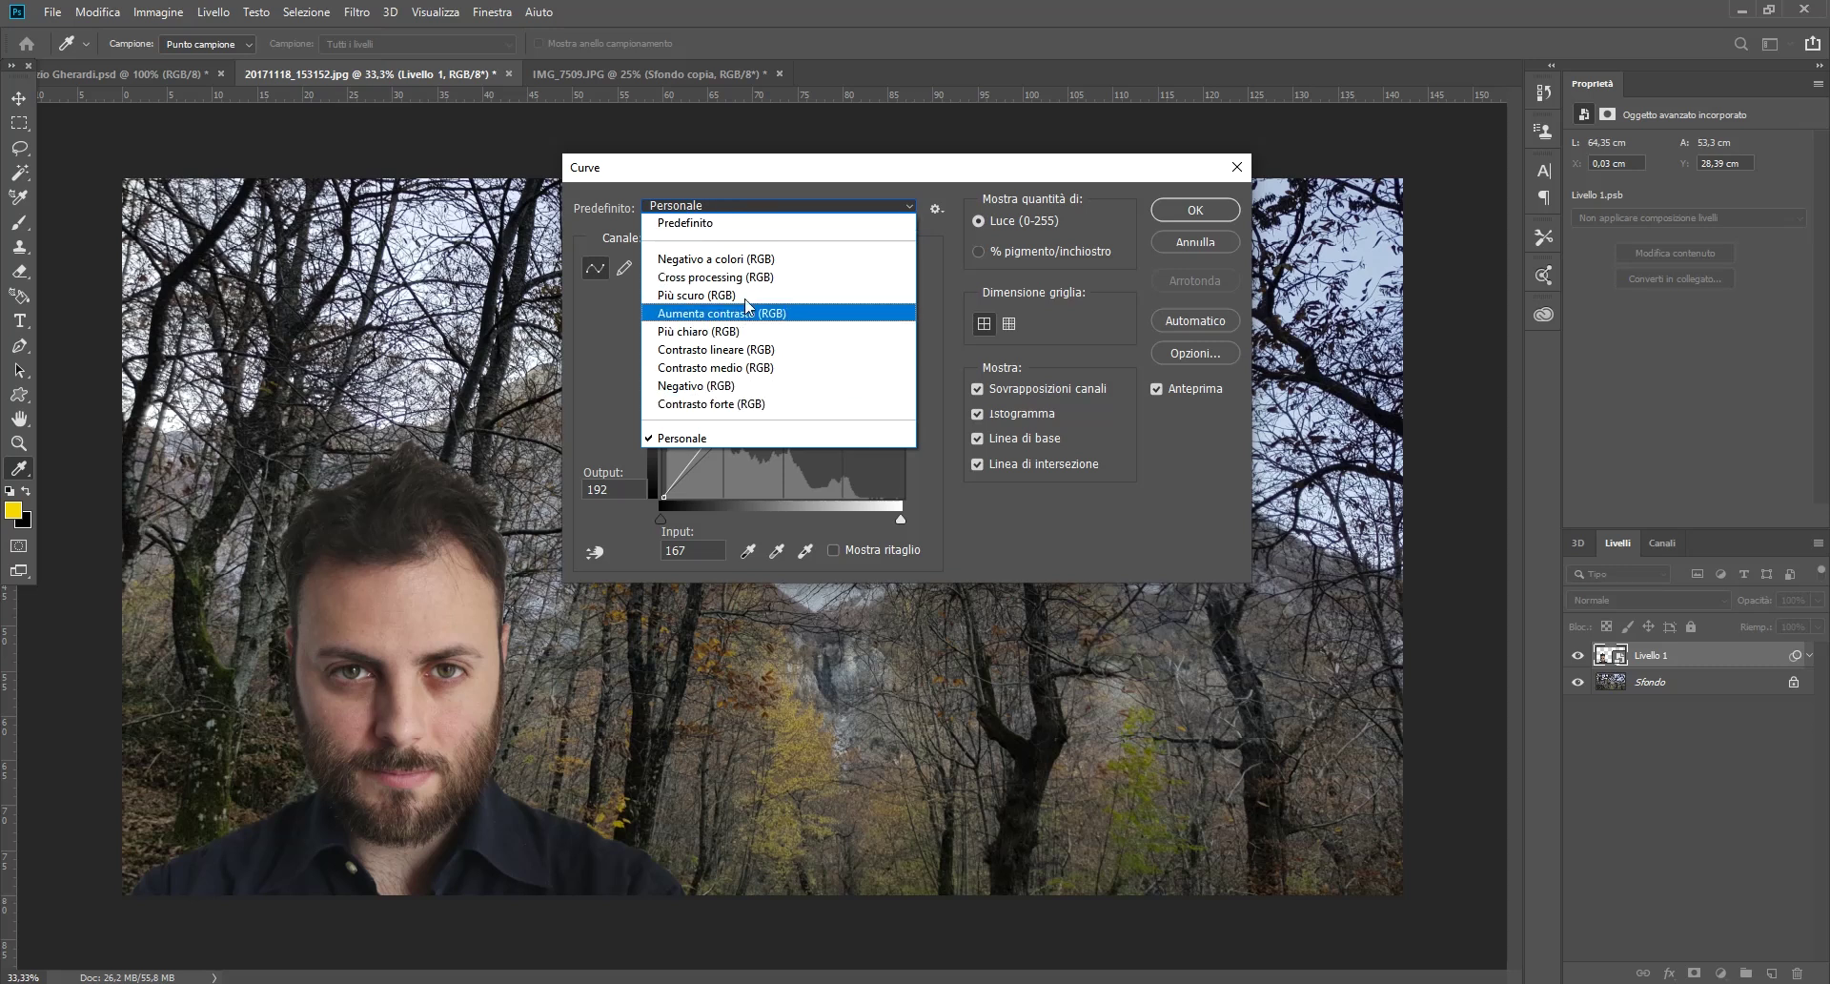
pyautogui.click(761, 260)
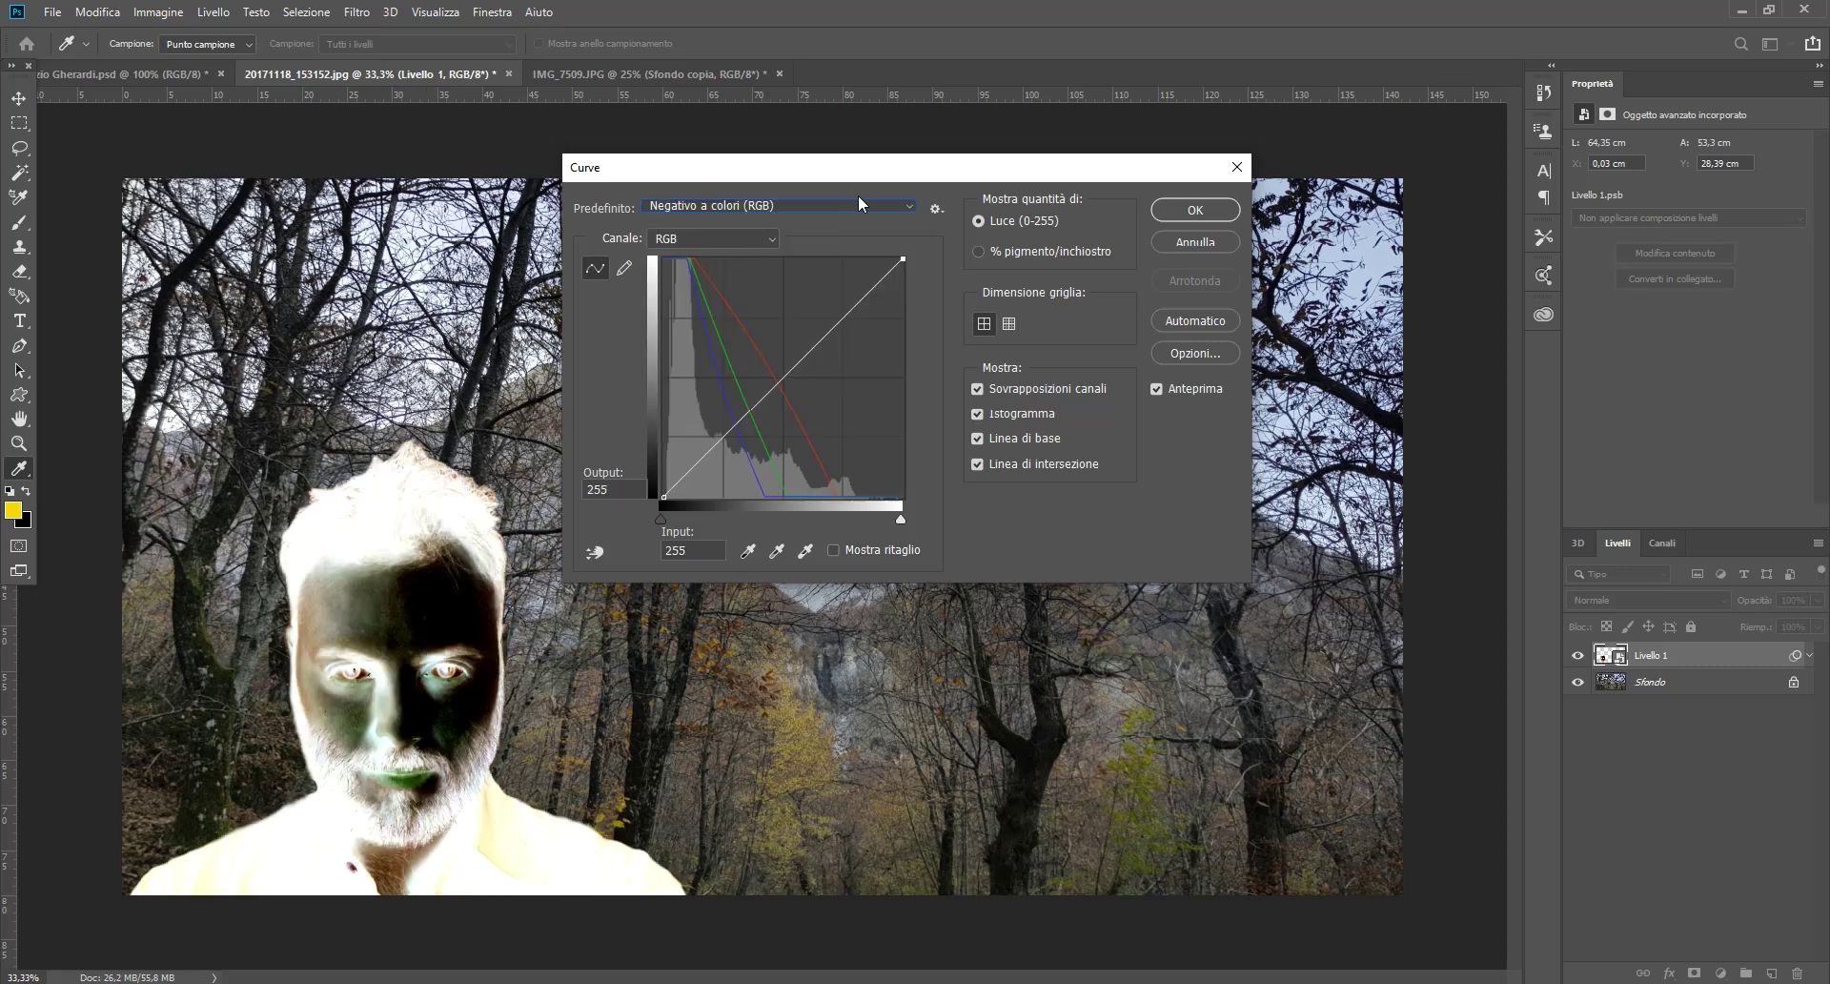
# Step: Try Cross processing, Più chiaro and Negativo presets, then apply Contrasto medio as a smart filter
pyautogui.click(901, 208)
pyautogui.click(803, 277)
pyautogui.click(879, 204)
pyautogui.click(759, 334)
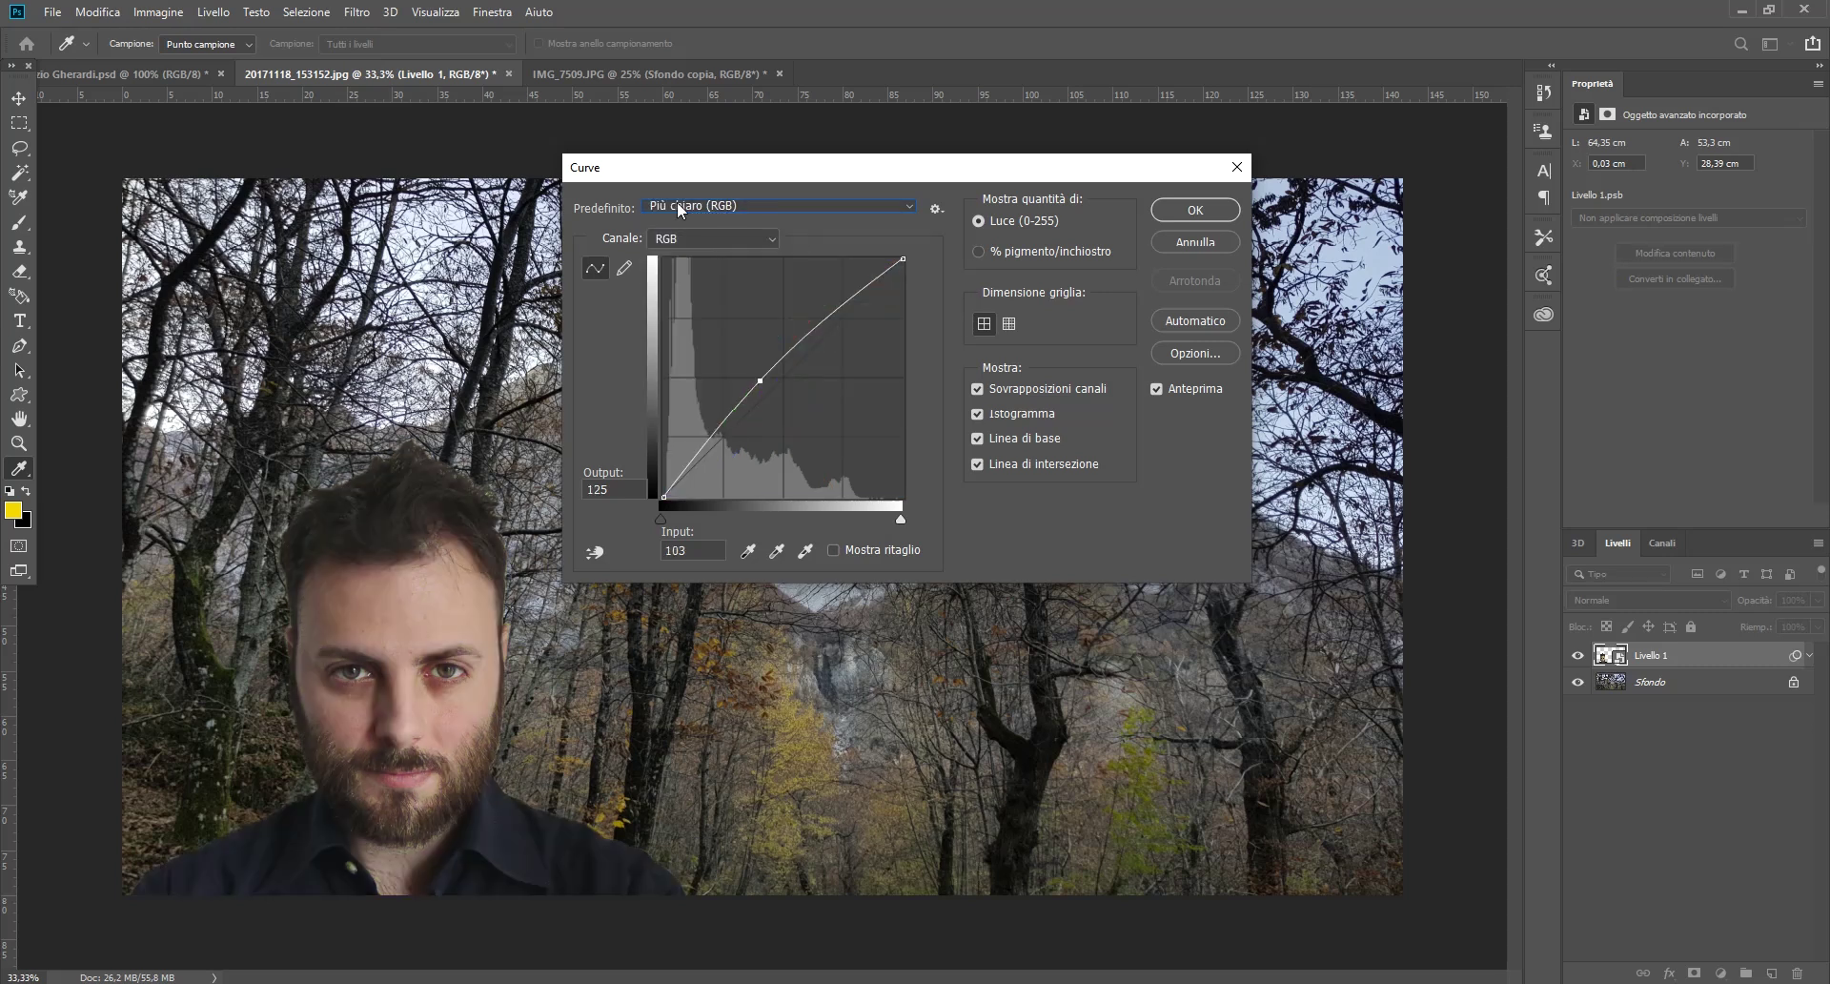
pyautogui.click(808, 205)
pyautogui.click(763, 376)
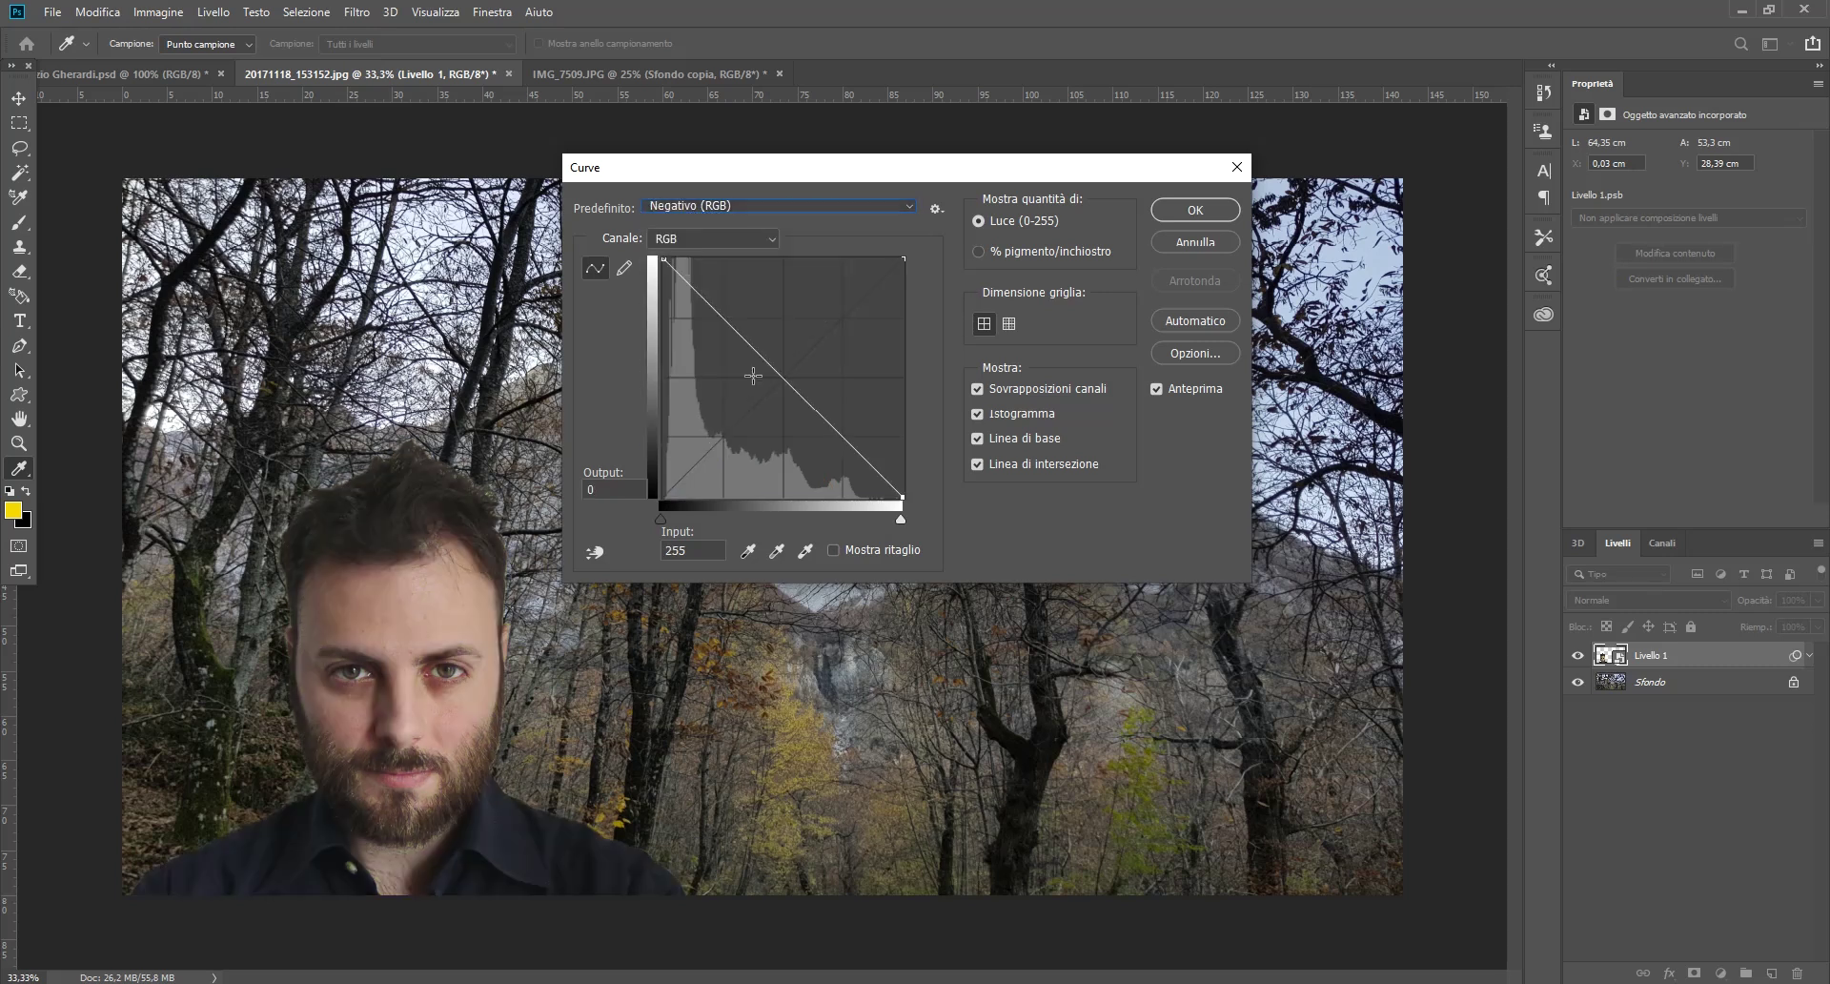
pyautogui.click(869, 208)
pyautogui.click(810, 352)
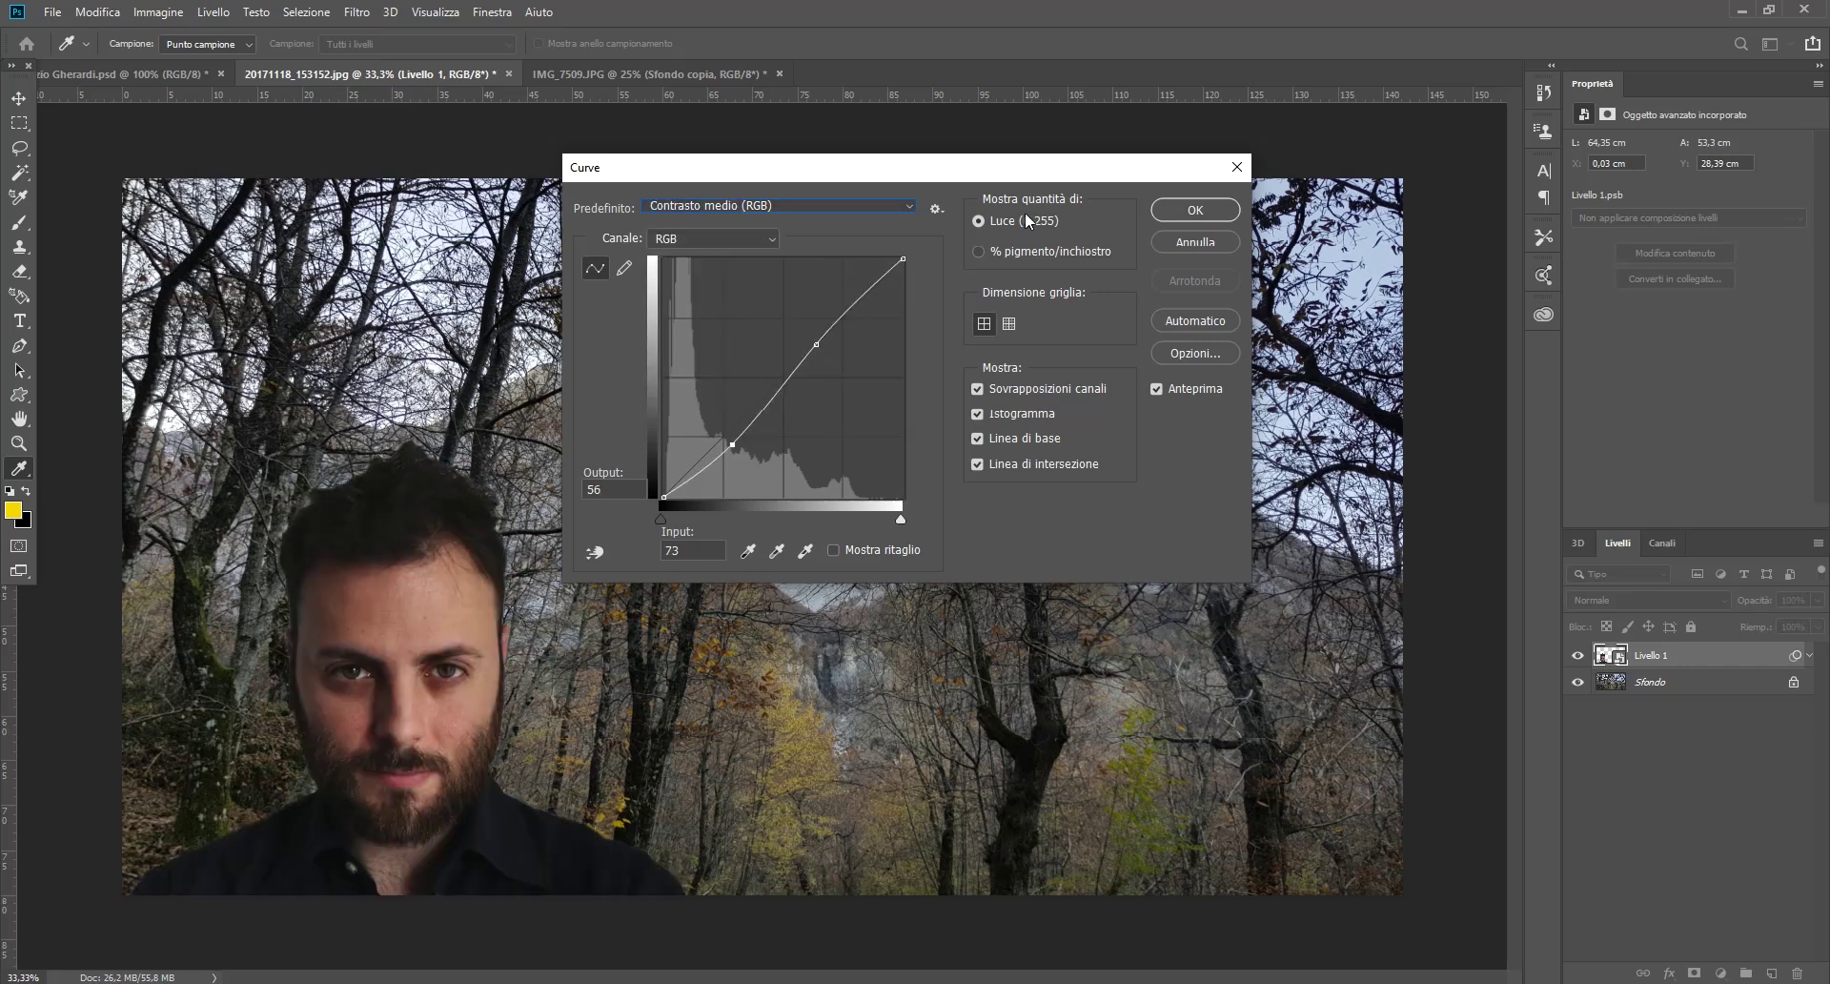
pyautogui.click(1204, 213)
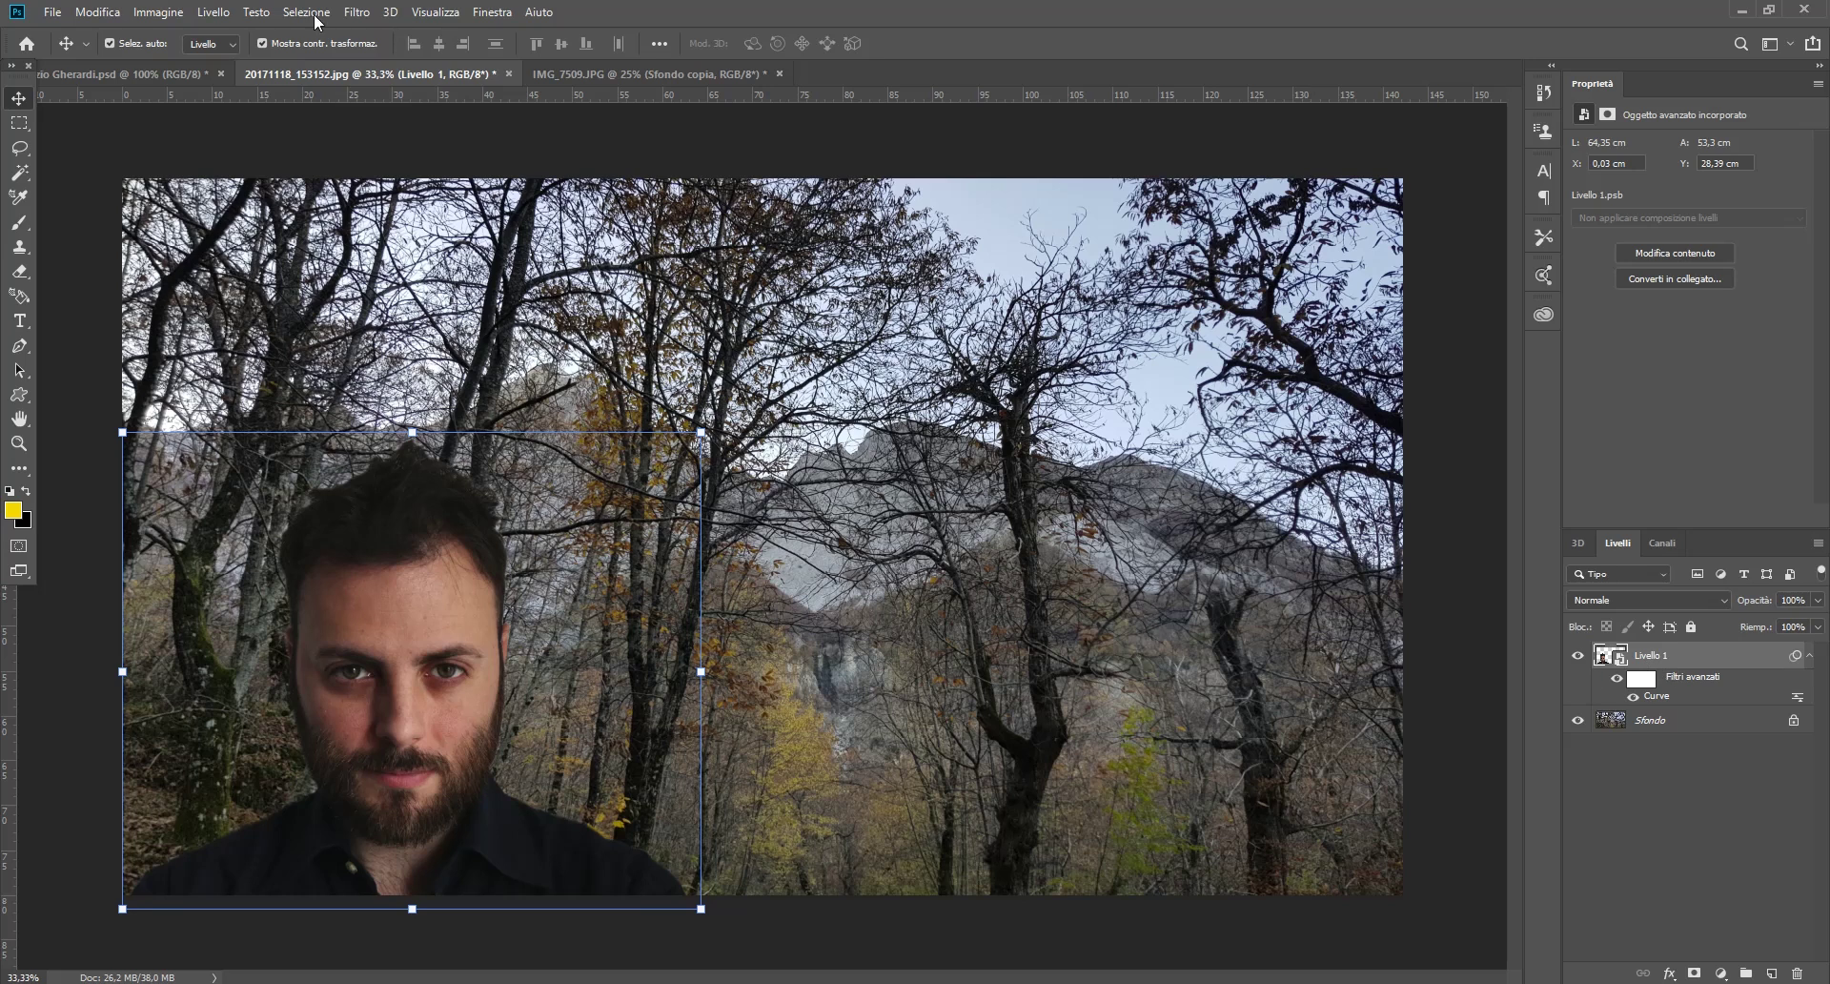
# Step: Trial Exposure on the portrait with the Meno 1,0 and Più 1,0 presets, then cancel it
pyautogui.click(218, 12)
pyautogui.moveTo(175, 63)
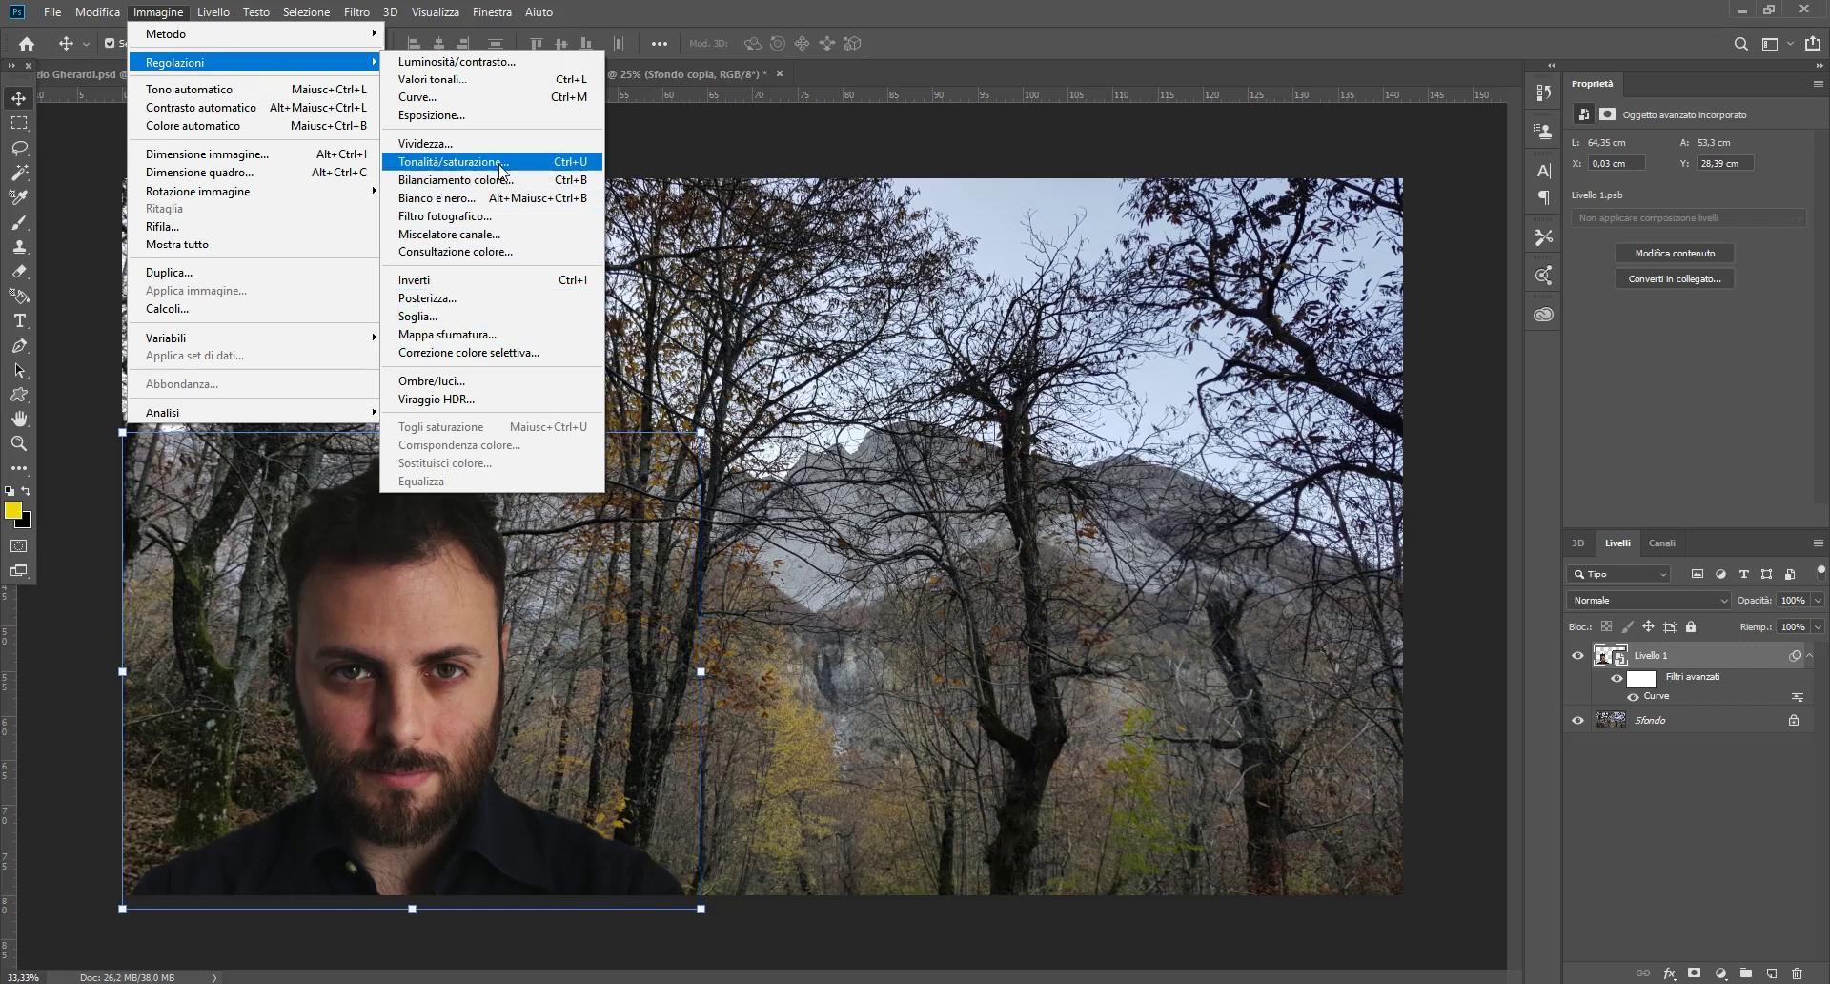
pyautogui.click(495, 122)
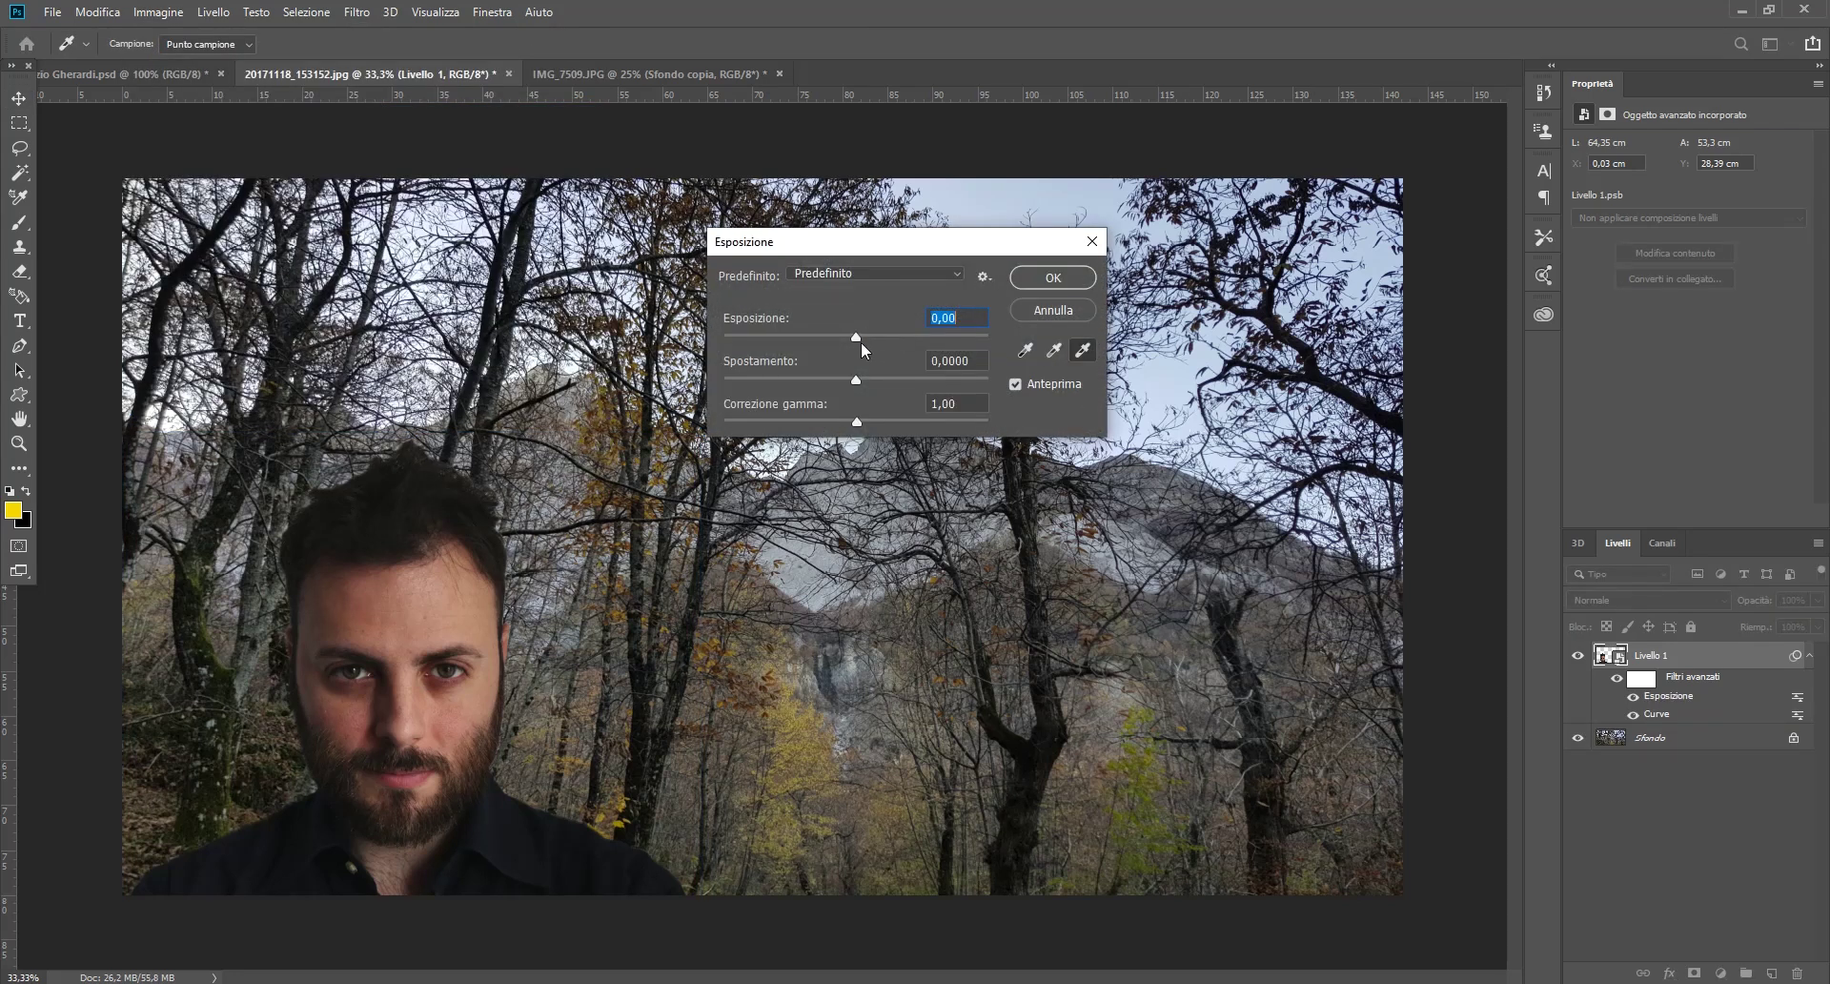
pyautogui.moveTo(856, 336)
pyautogui.mouseDown()
pyautogui.moveTo(885, 334)
pyautogui.moveTo(844, 334)
pyautogui.moveTo(889, 380)
pyautogui.moveTo(845, 380)
pyautogui.moveTo(884, 421)
pyautogui.mouseUp()
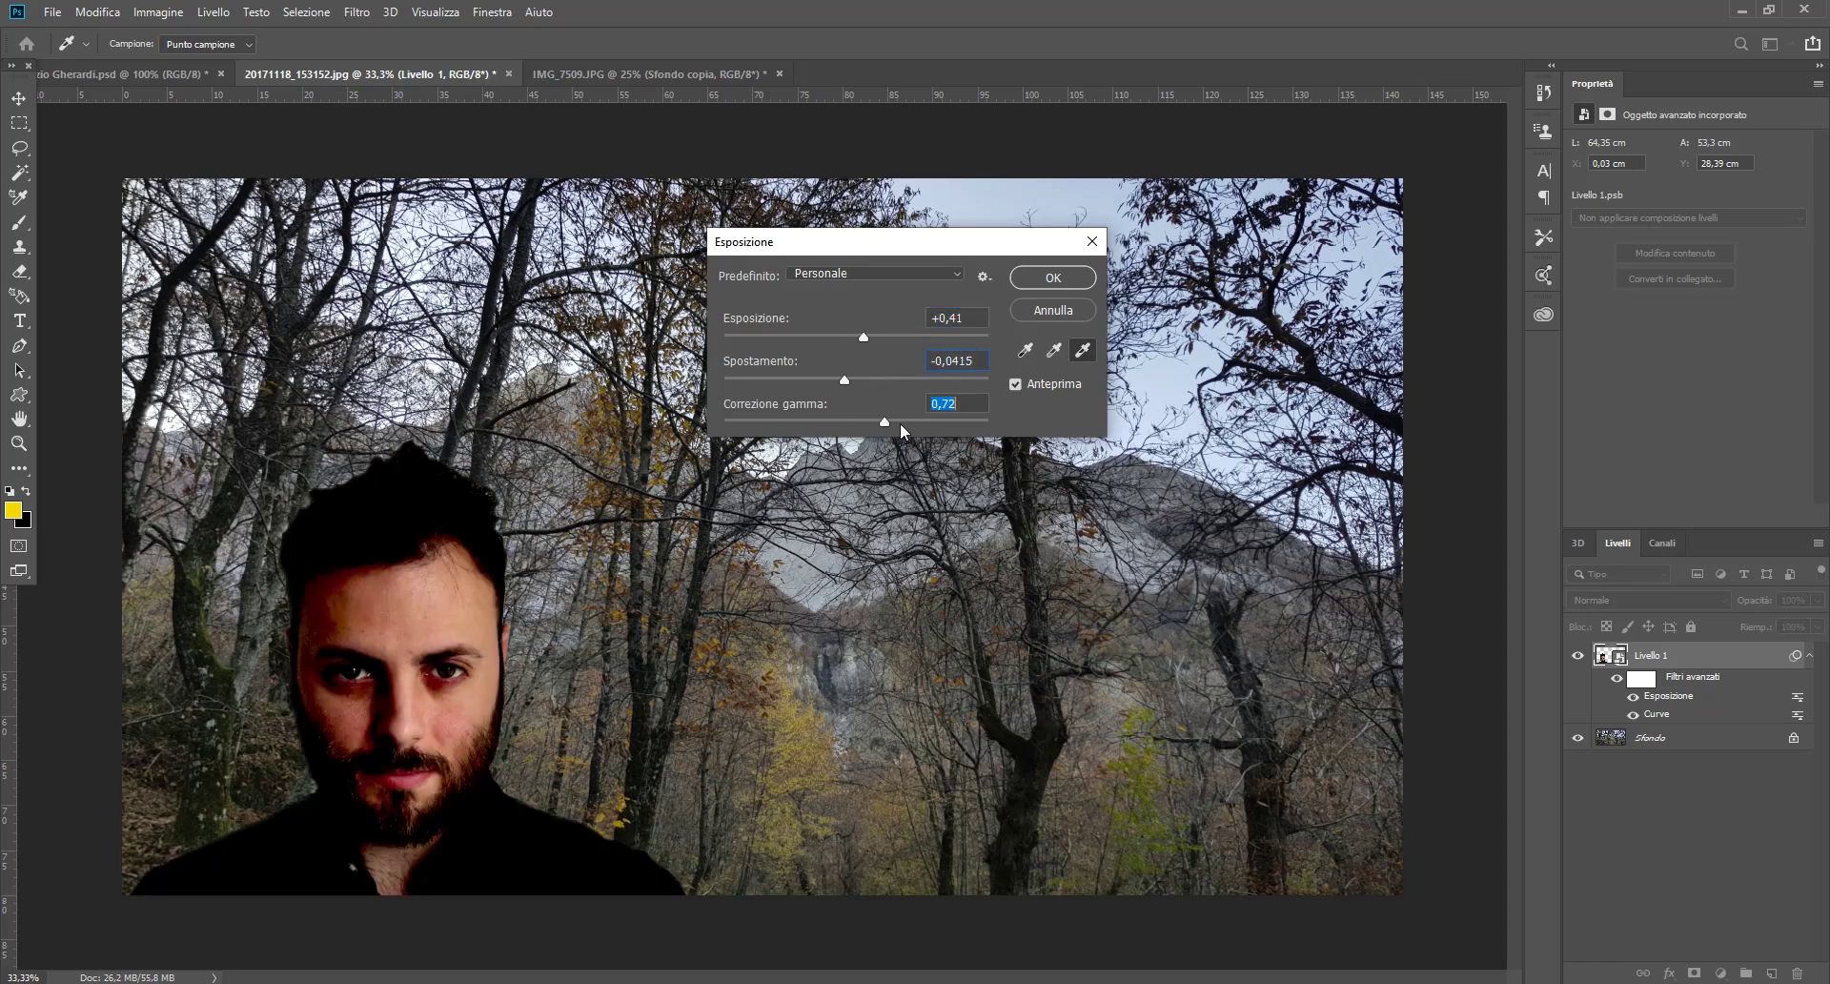
pyautogui.click(937, 276)
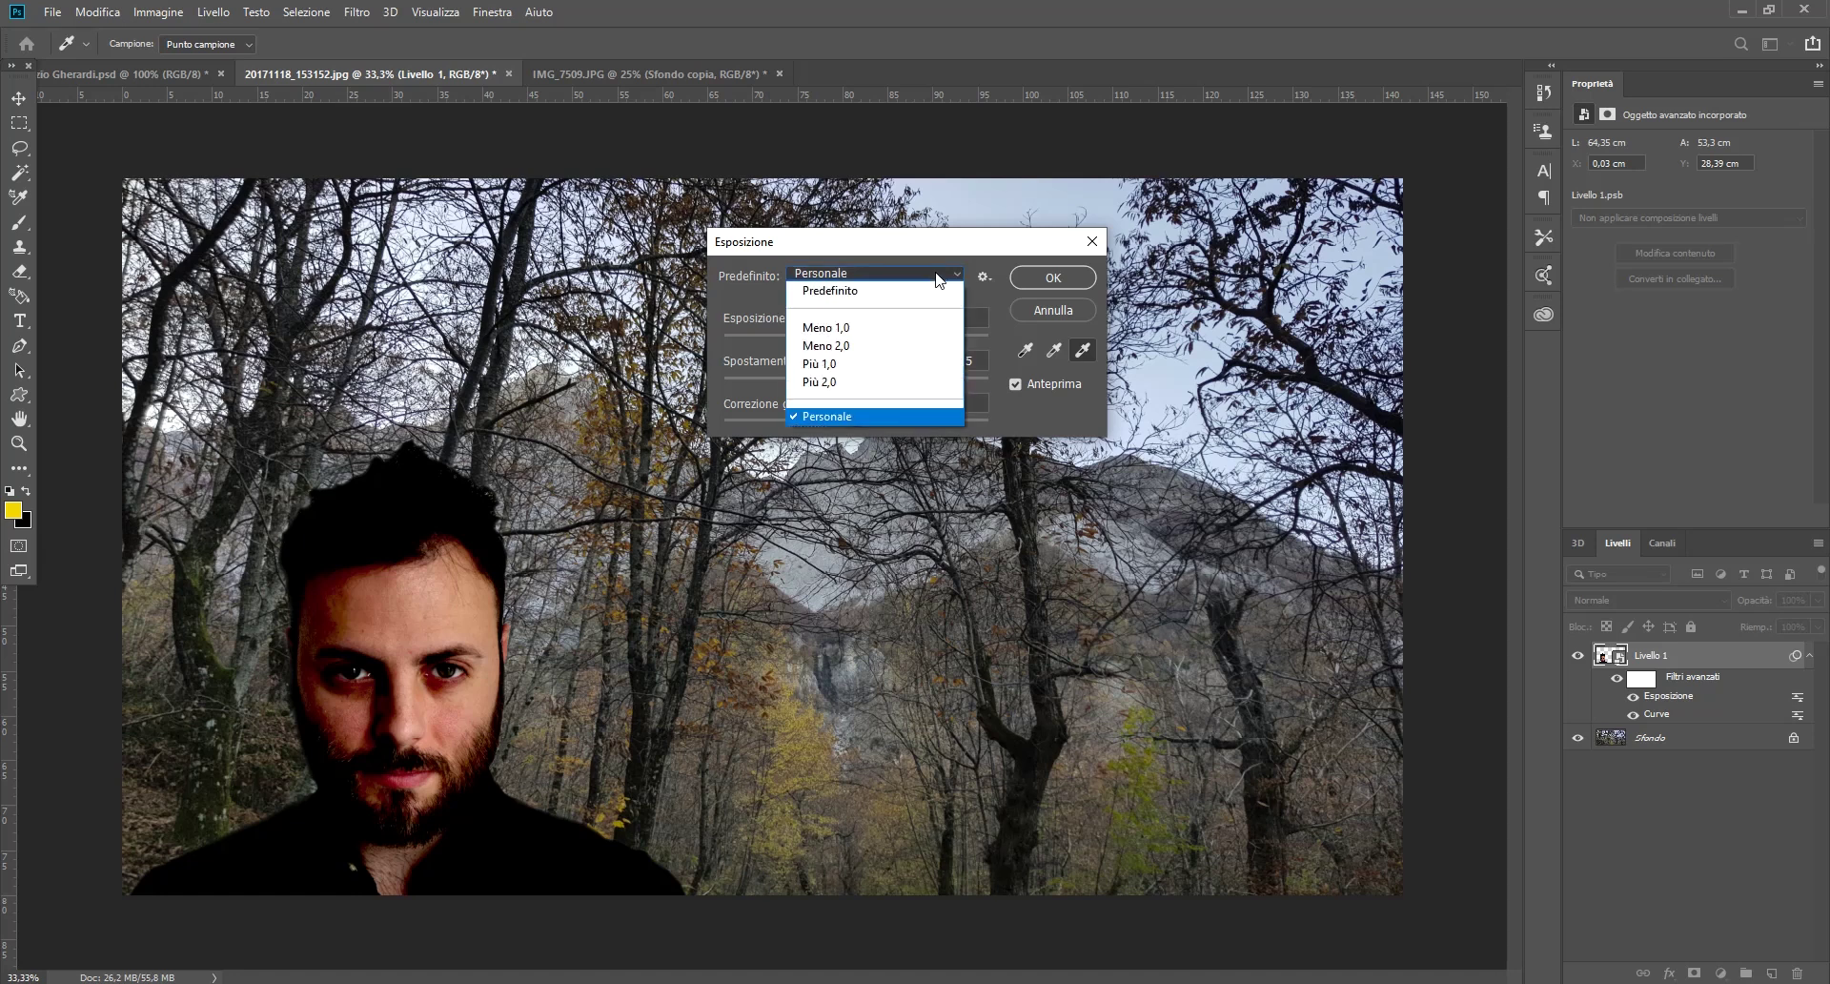
pyautogui.click(868, 363)
pyautogui.click(883, 271)
pyautogui.click(861, 327)
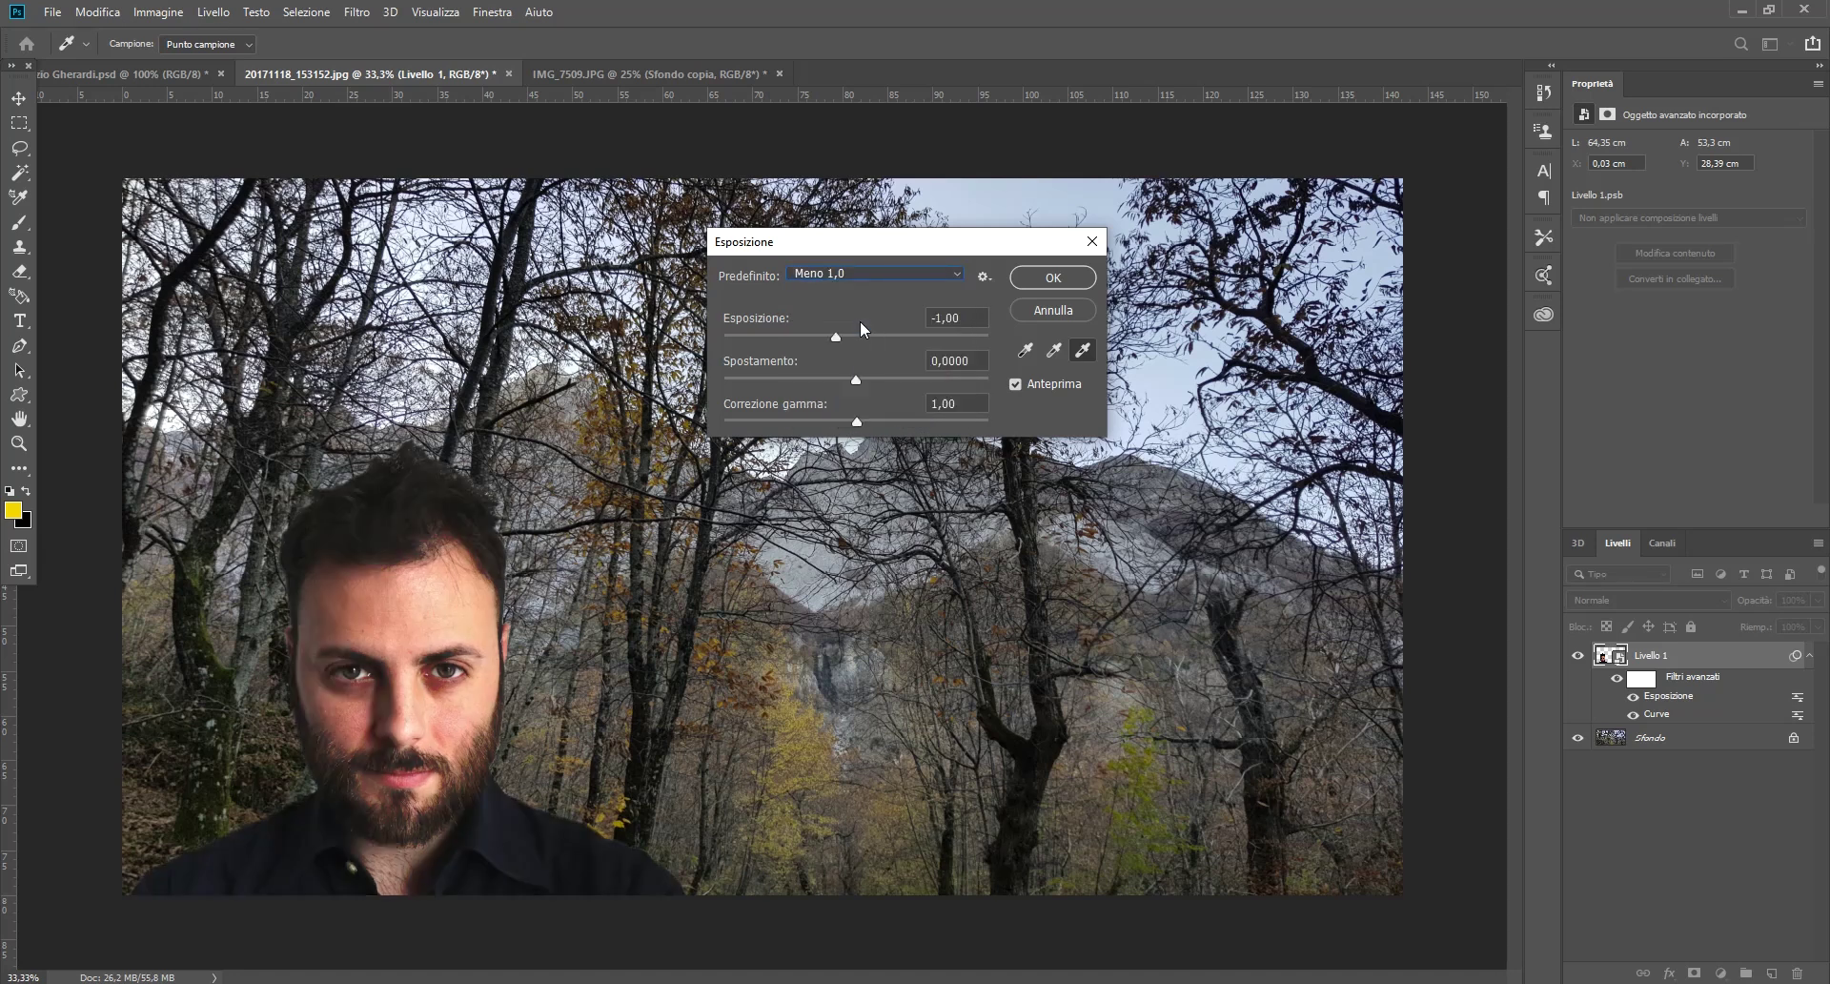
pyautogui.click(897, 275)
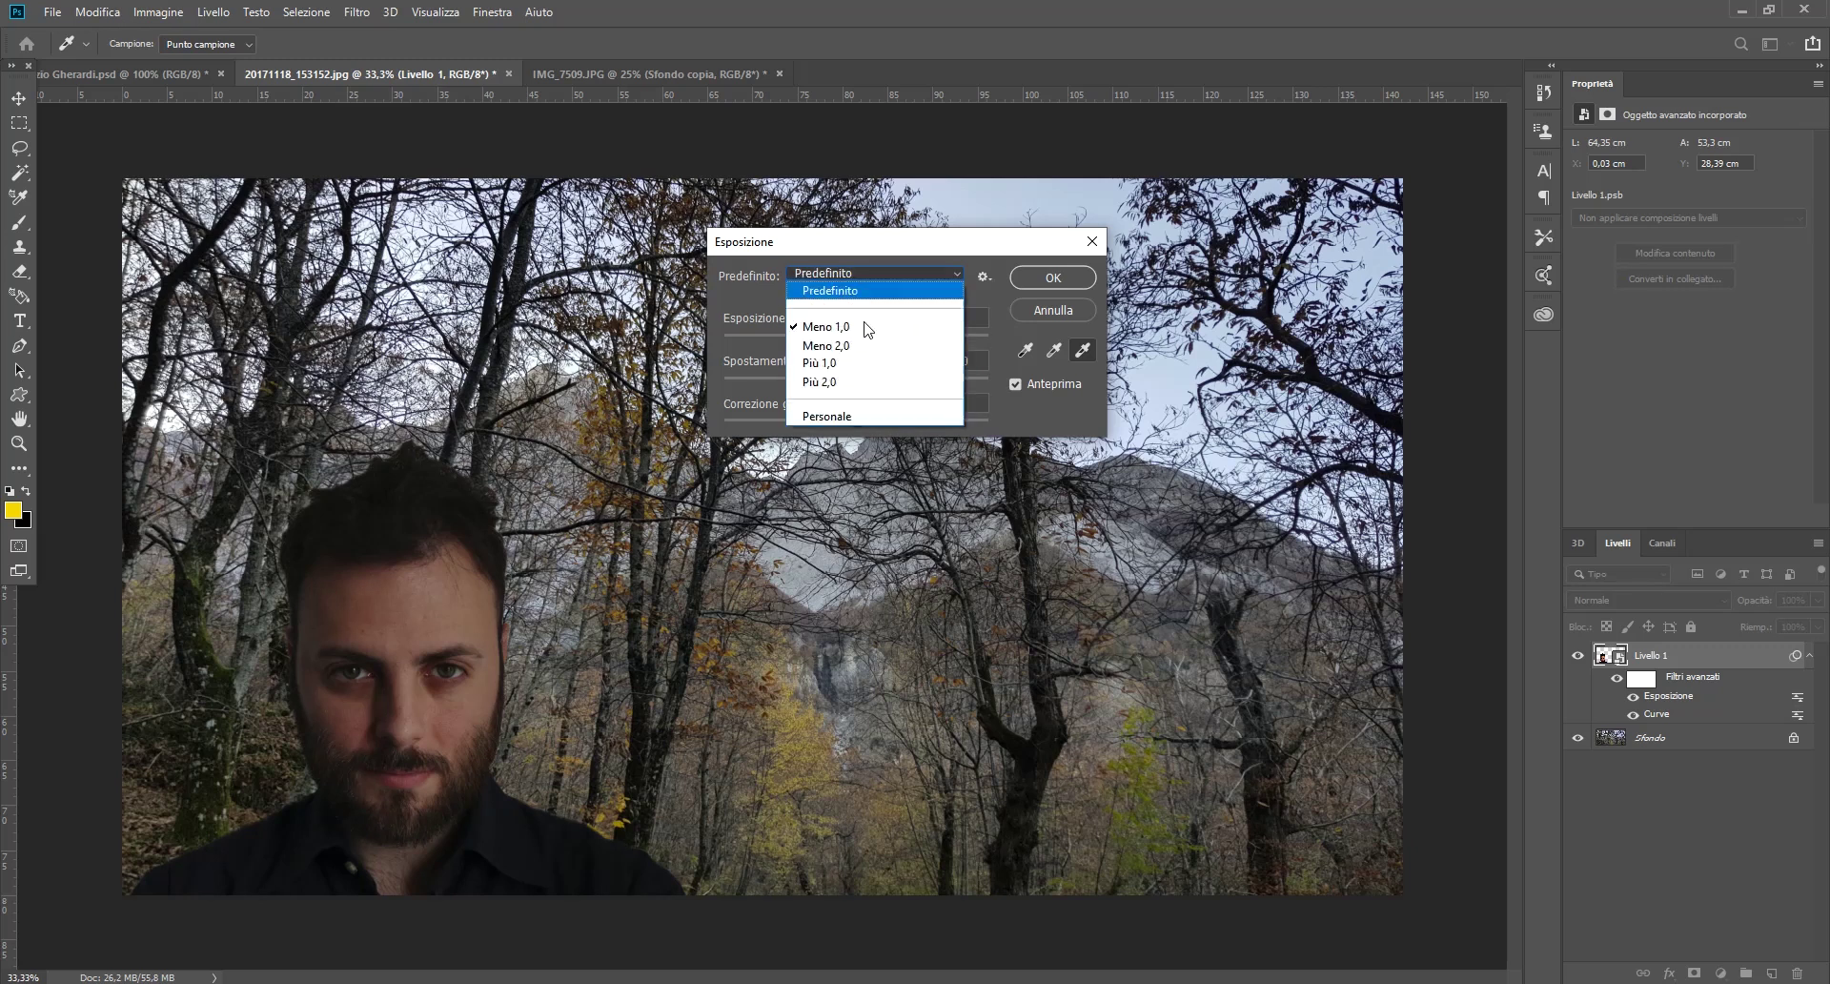
pyautogui.click(828, 368)
pyautogui.click(1064, 307)
pyautogui.click(273, 13)
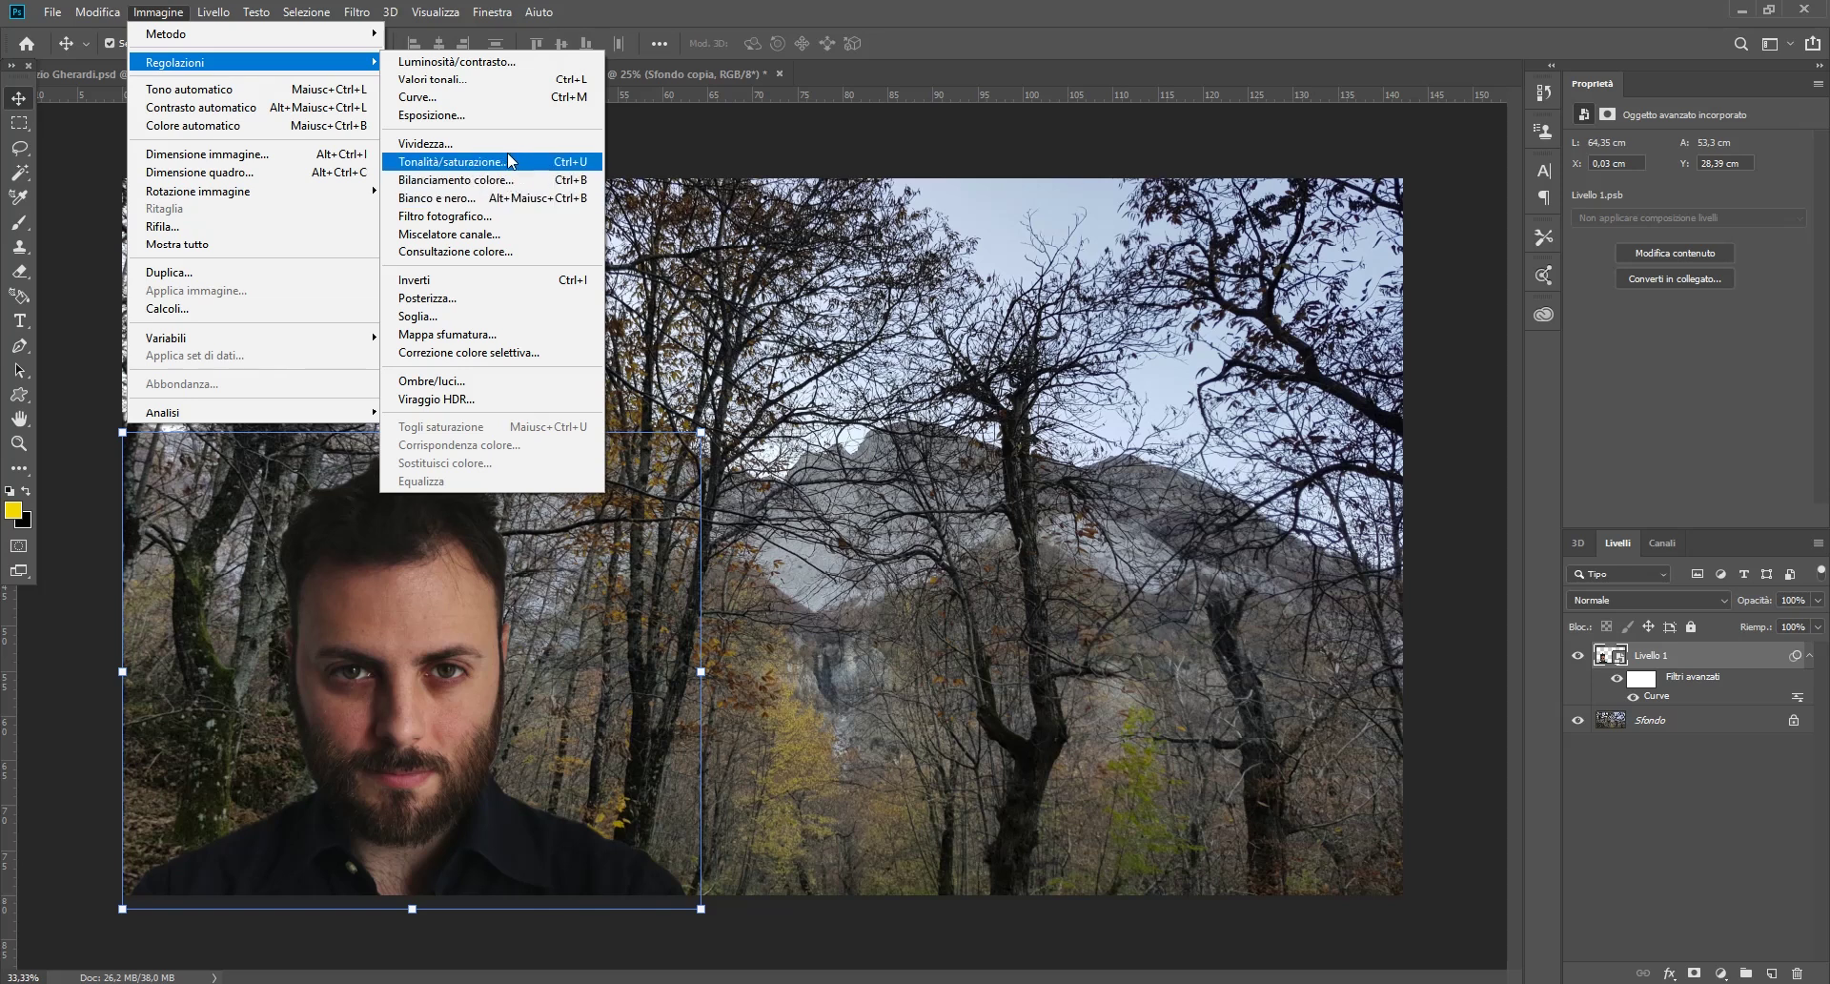
# Step: Experiment with Ombre/Luci shadow amount, range, radius, highlights and midtone contrast, then cancel
pyautogui.click(452, 386)
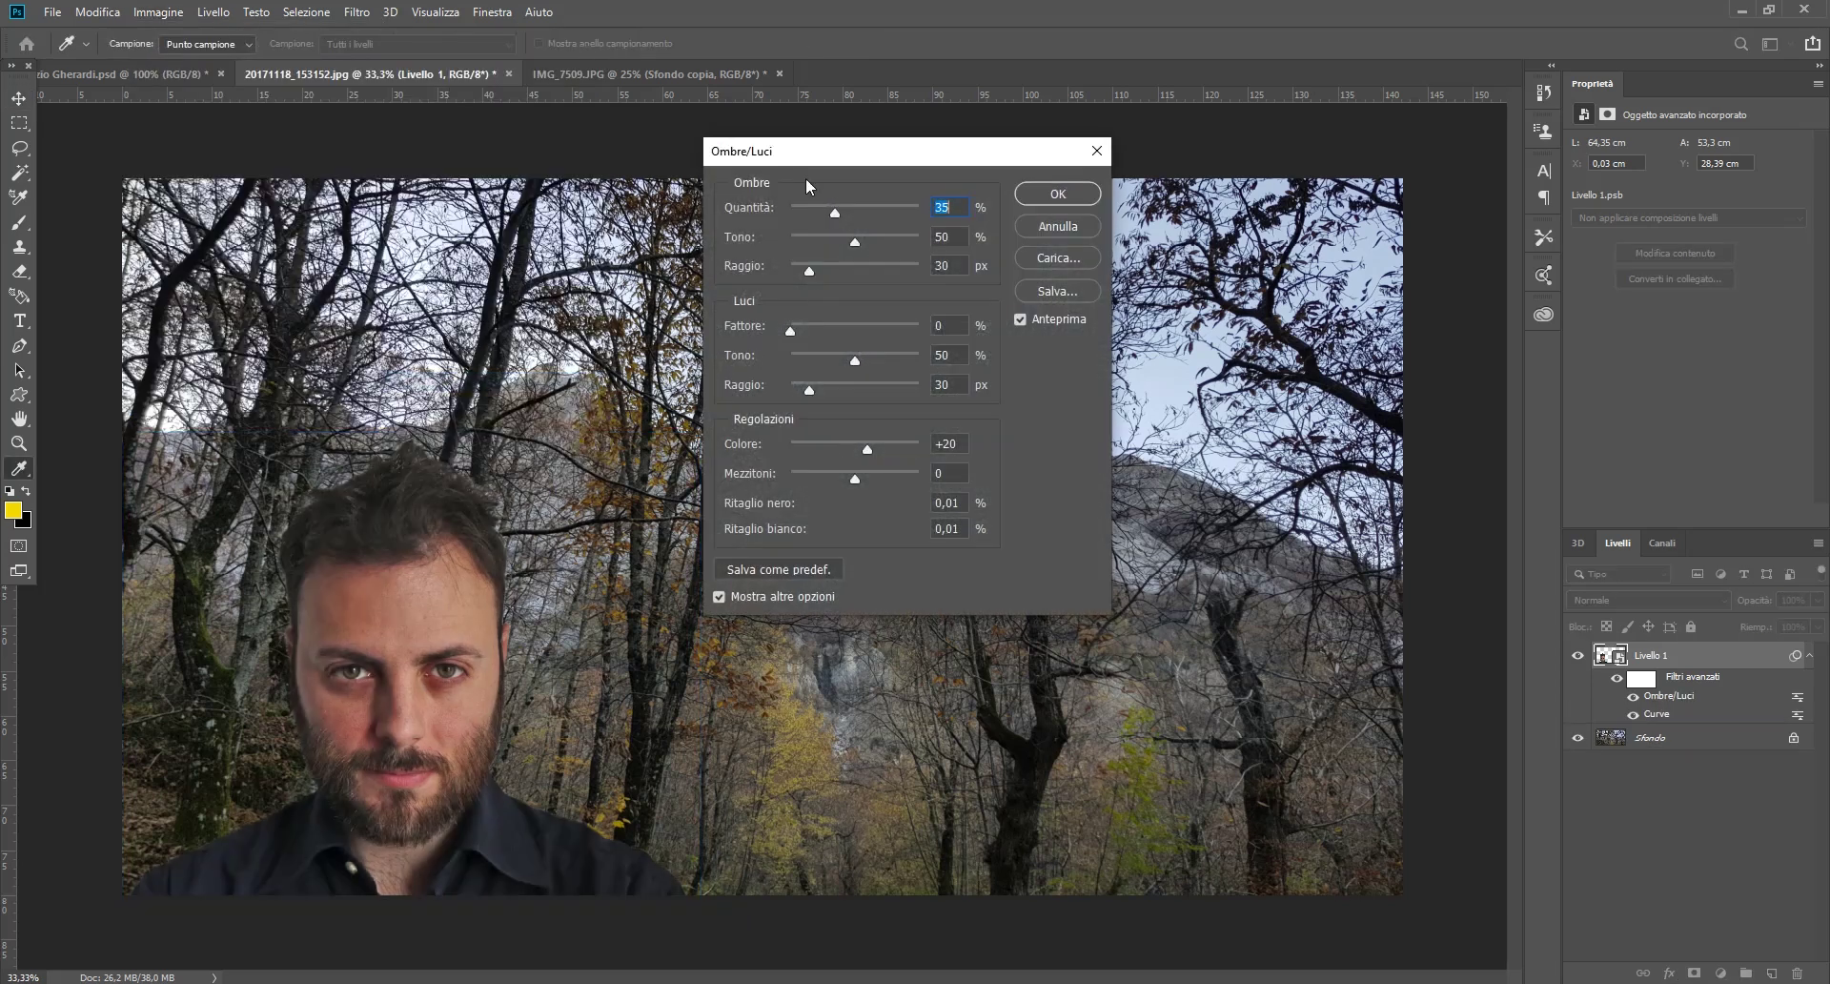
pyautogui.moveTo(867, 215); pyautogui.dragTo(831, 213)
pyautogui.moveTo(904, 213); pyautogui.dragTo(920, 214)
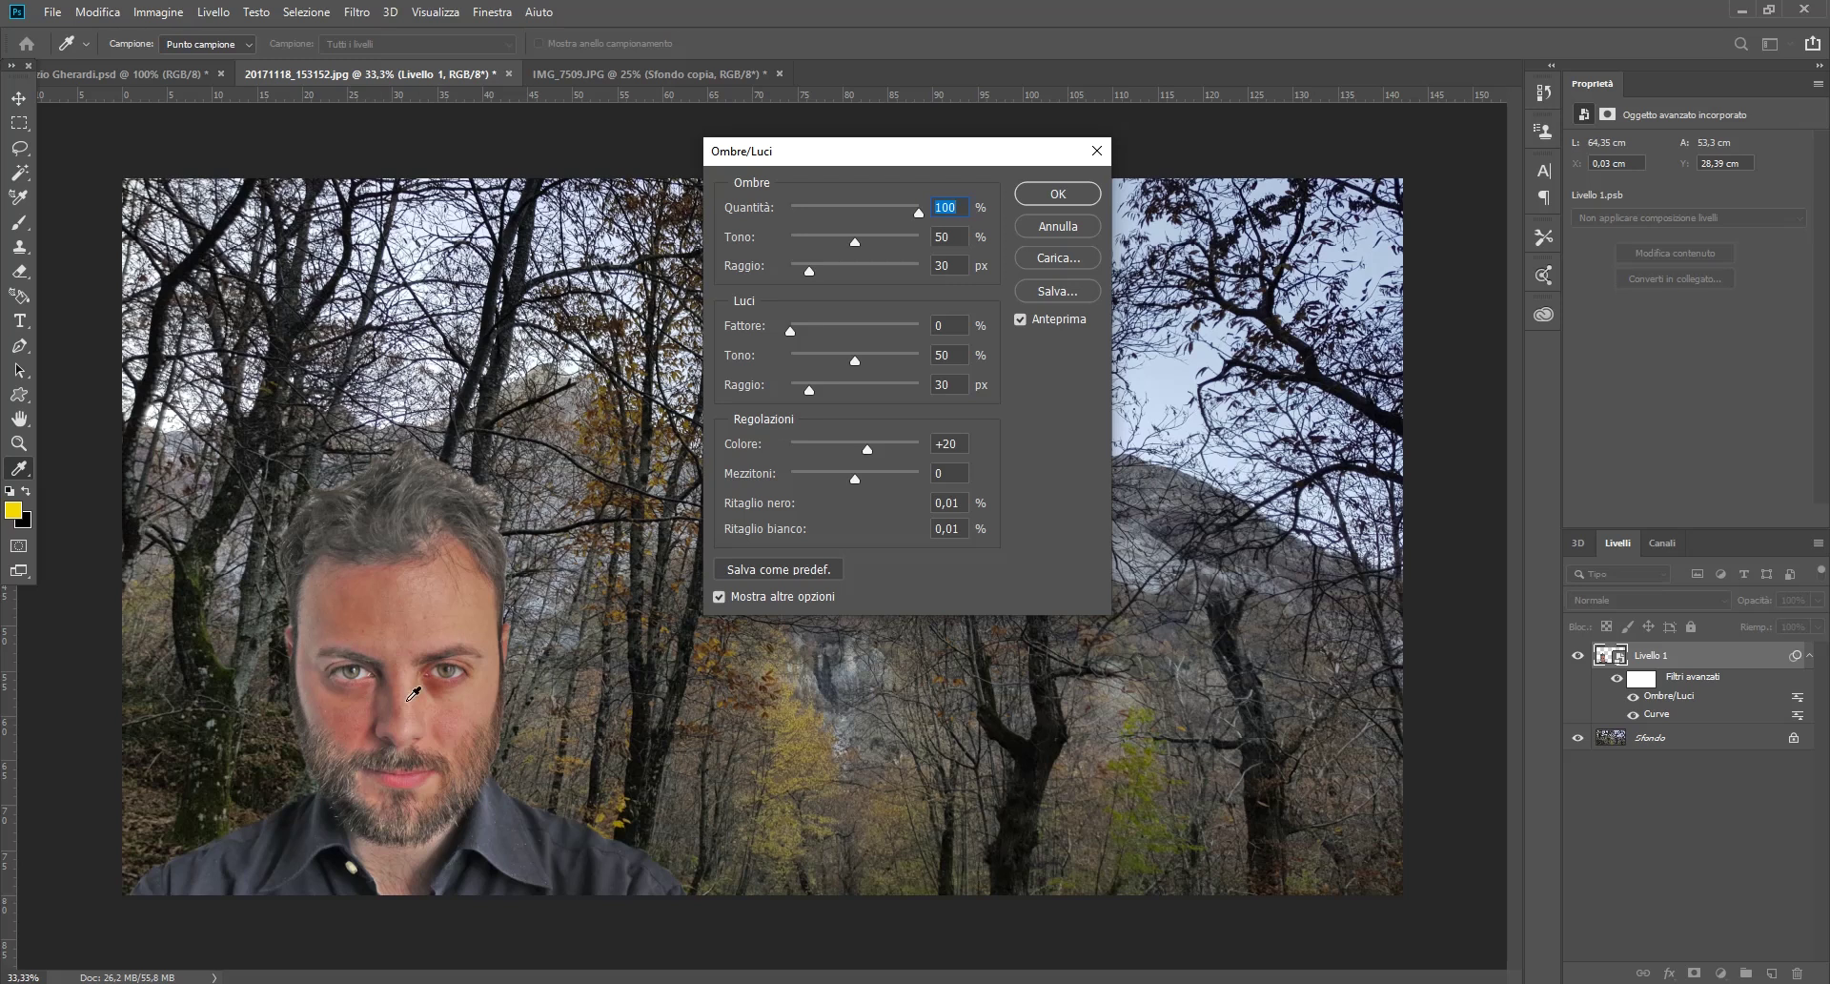
pyautogui.moveTo(856, 242); pyautogui.dragTo(874, 242)
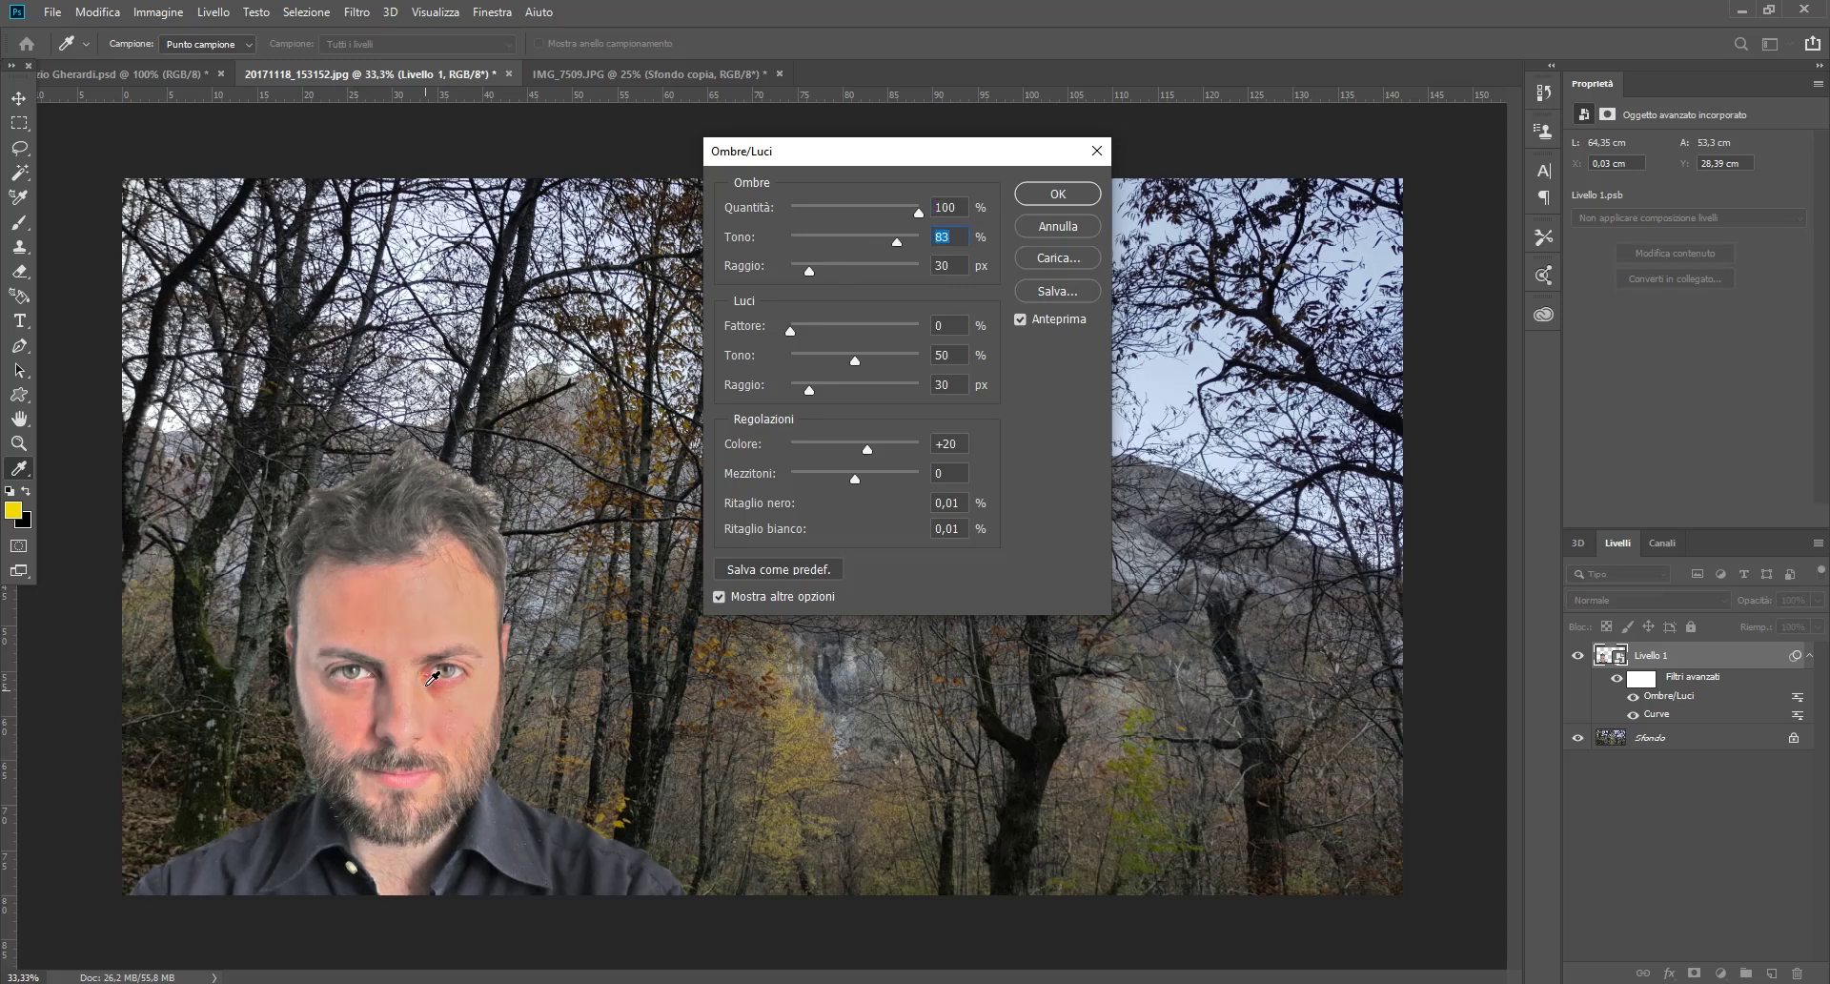
pyautogui.moveTo(820, 279); pyautogui.dragTo(860, 271)
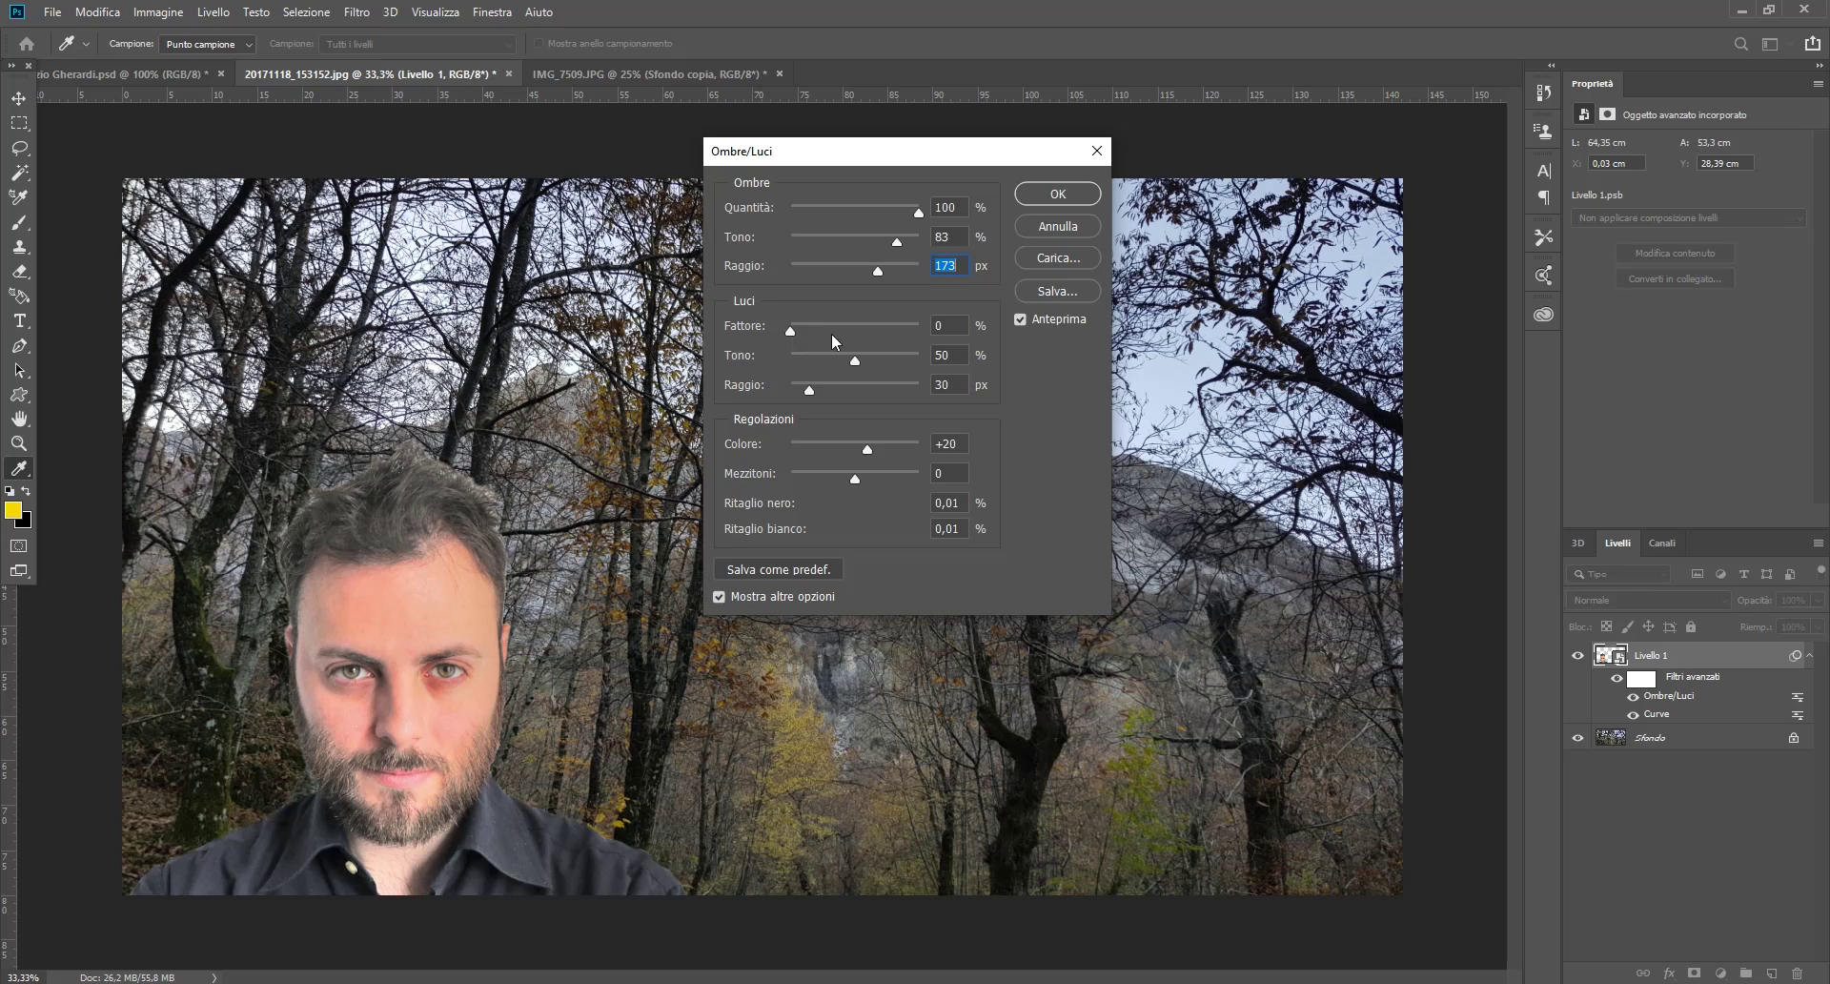
pyautogui.moveTo(790, 329)
pyautogui.mouseDown()
pyautogui.moveTo(881, 330)
pyautogui.moveTo(808, 328)
pyautogui.moveTo(885, 359)
pyautogui.moveTo(810, 391)
pyautogui.mouseUp()
pyautogui.moveTo(855, 480)
pyautogui.mouseDown()
pyautogui.moveTo(821, 478)
pyautogui.moveTo(861, 484)
pyautogui.moveTo(832, 477)
pyautogui.moveTo(885, 443)
pyautogui.moveTo(864, 444)
pyautogui.moveTo(888, 449)
pyautogui.moveTo(861, 448)
pyautogui.mouseUp()
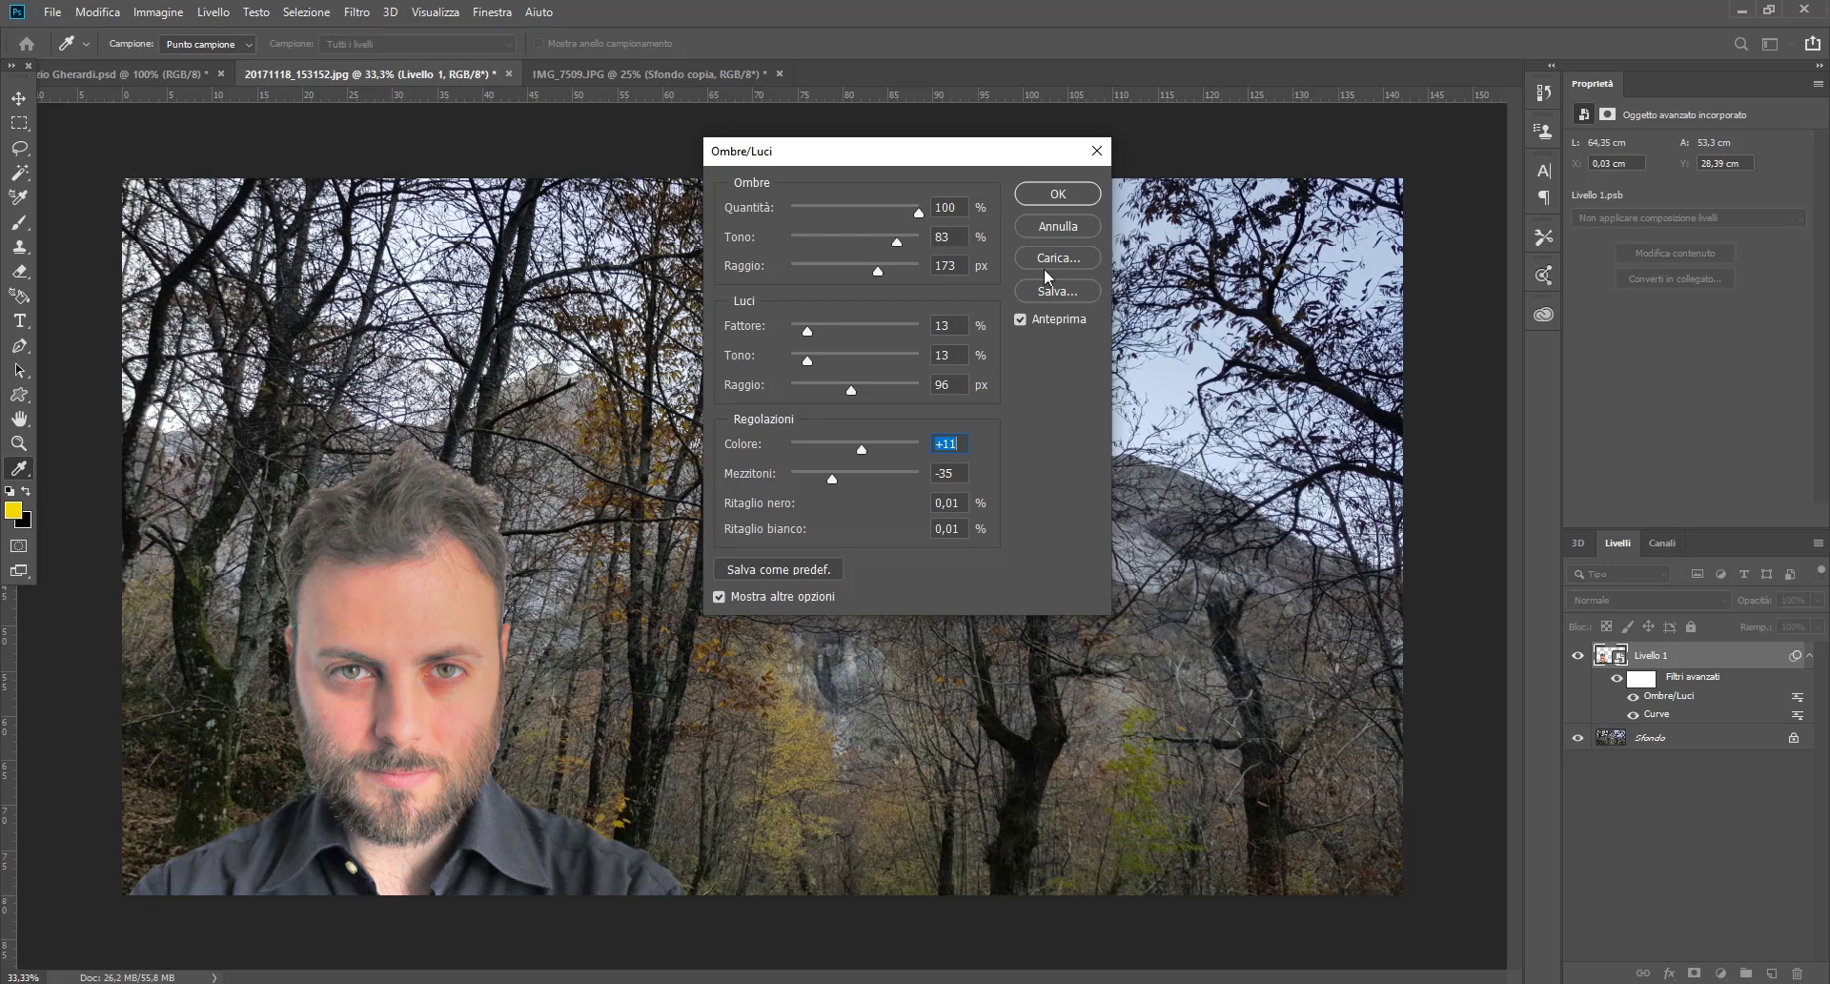
pyautogui.click(1058, 226)
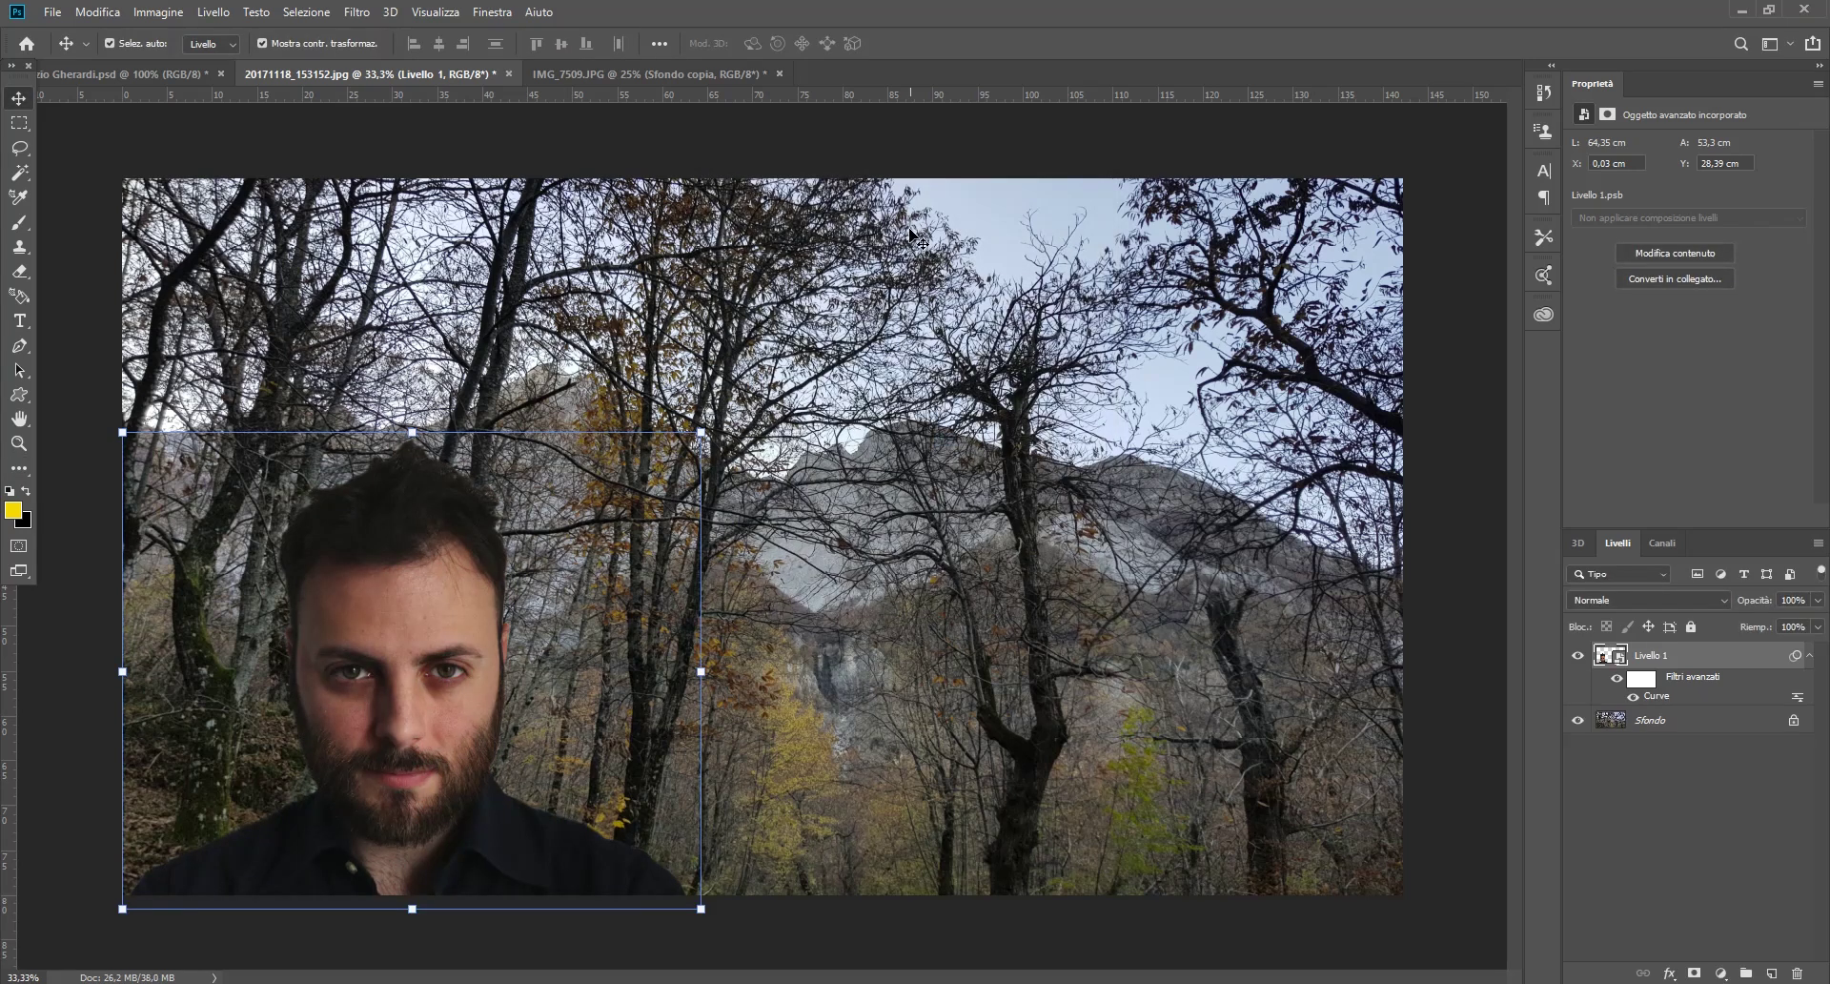
pyautogui.click(167, 13)
pyautogui.moveTo(174, 63)
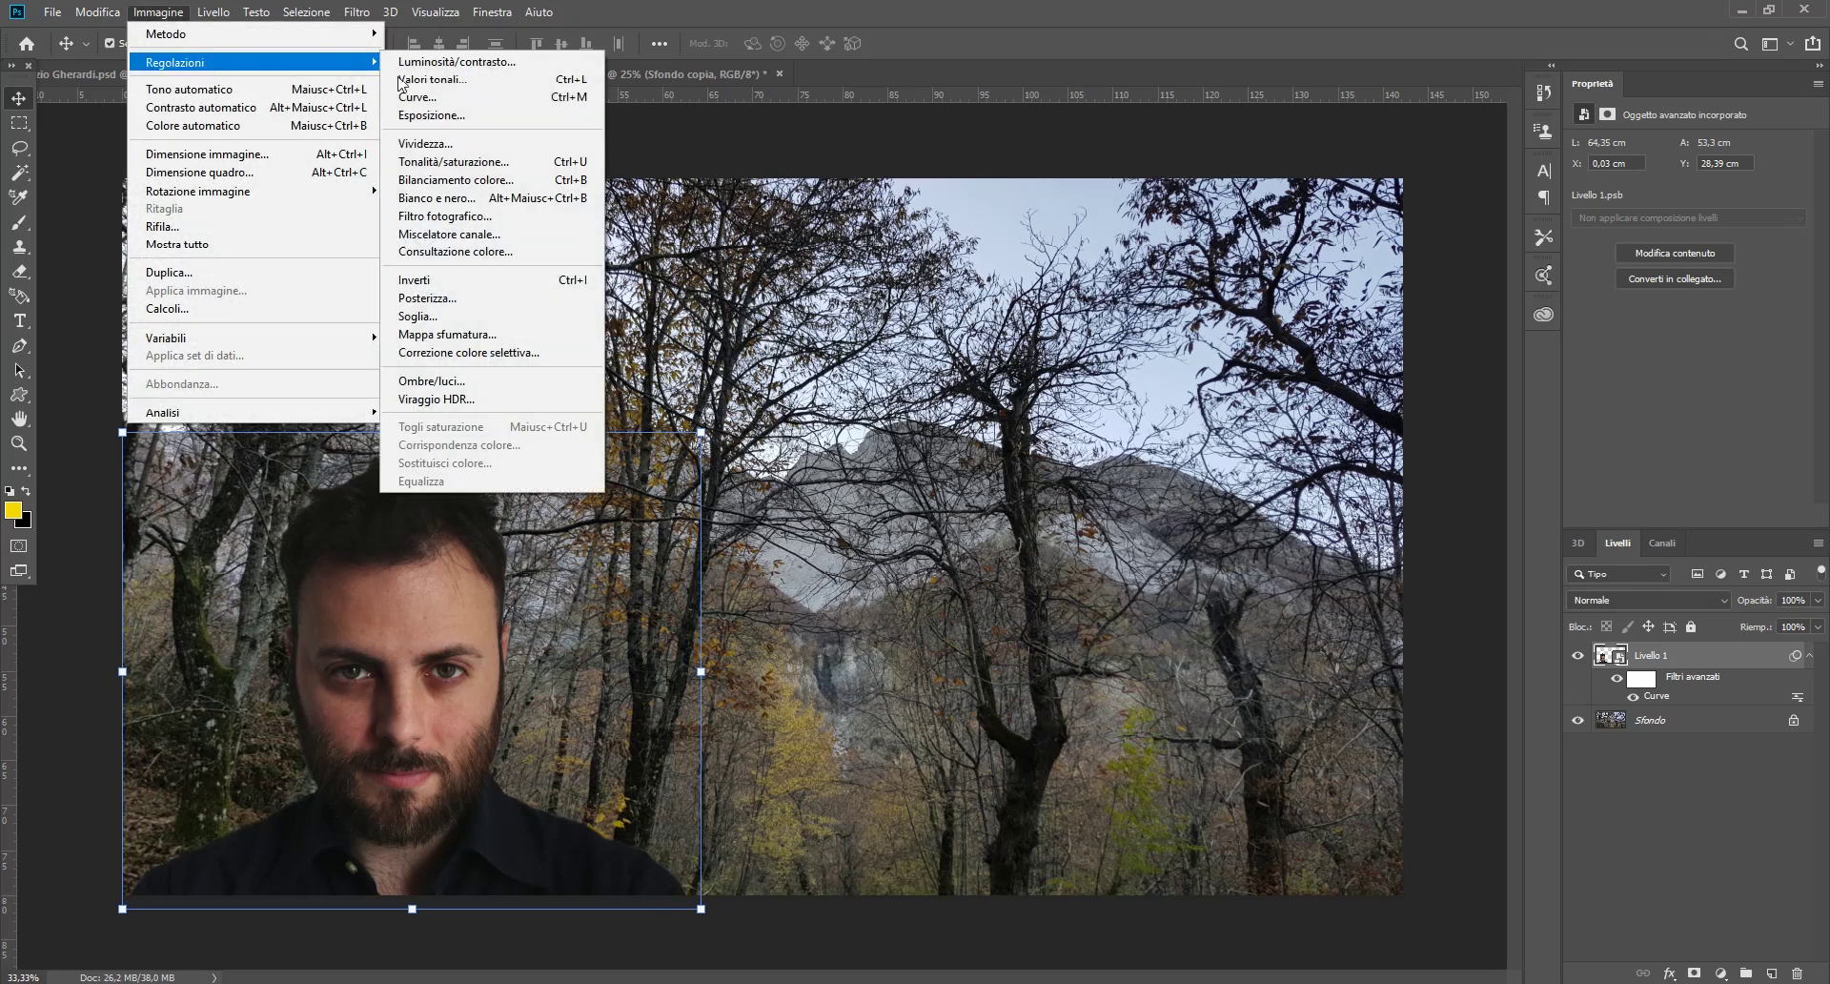
pyautogui.click(871, 9)
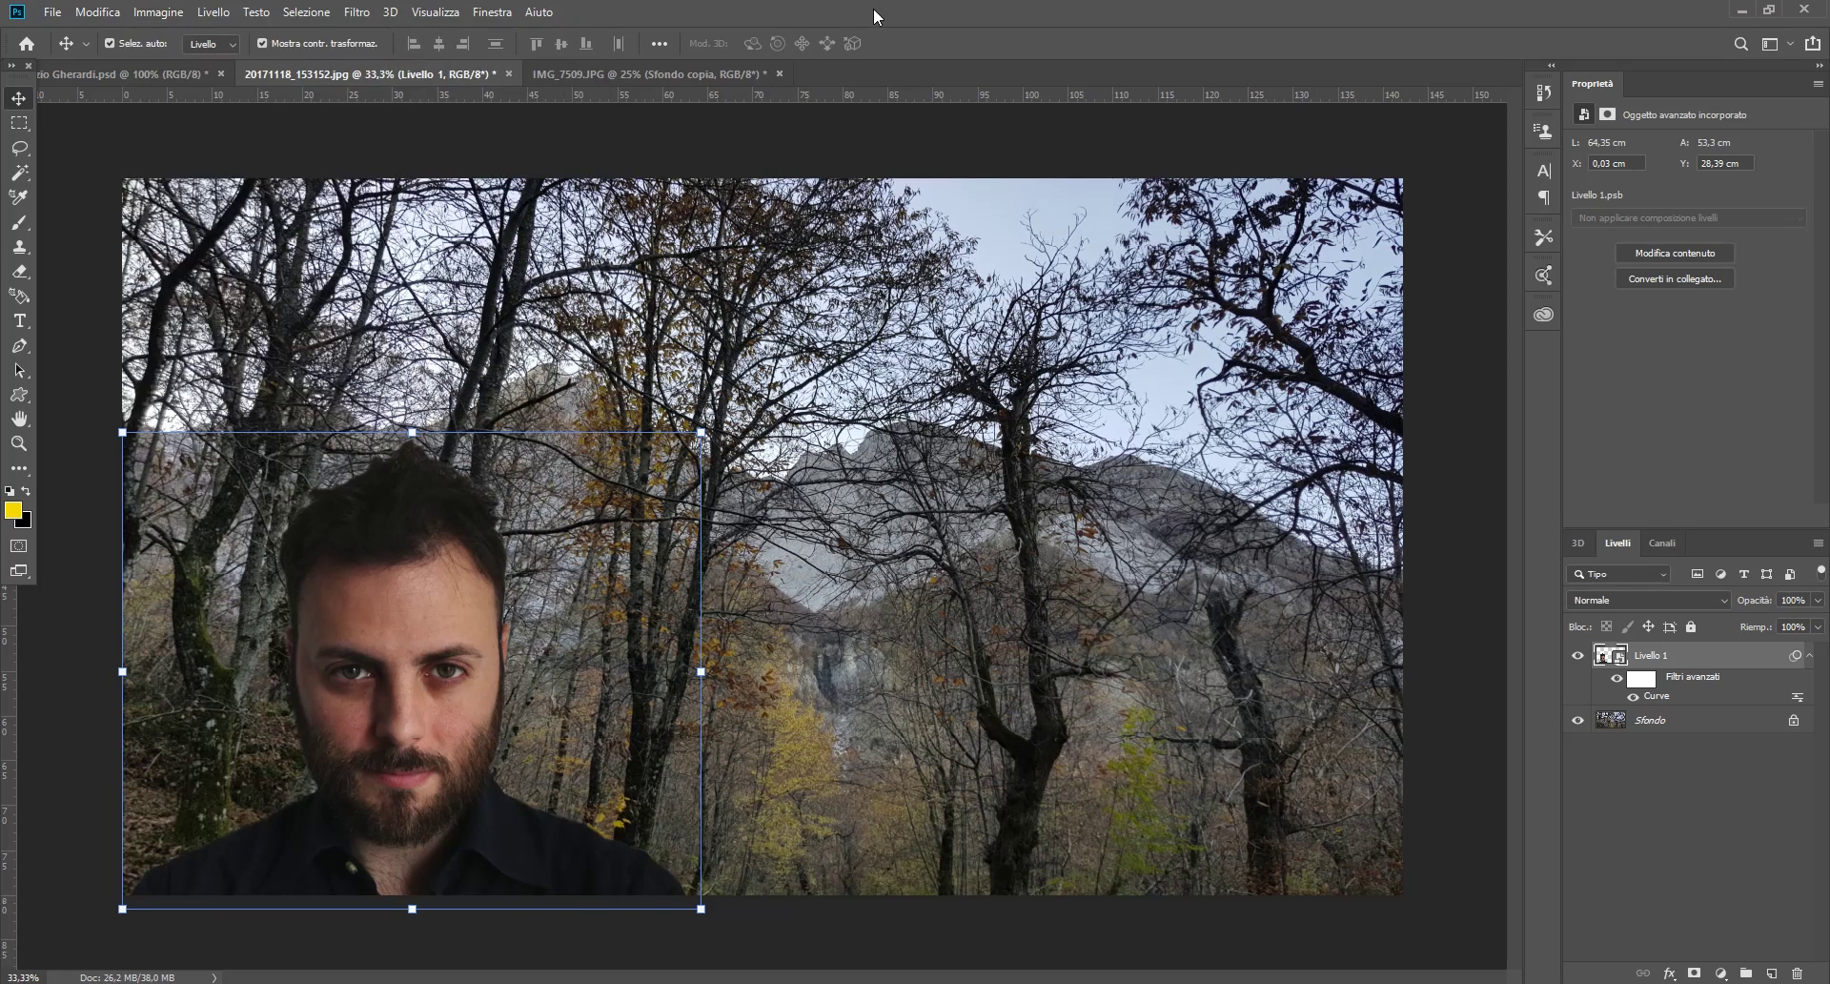